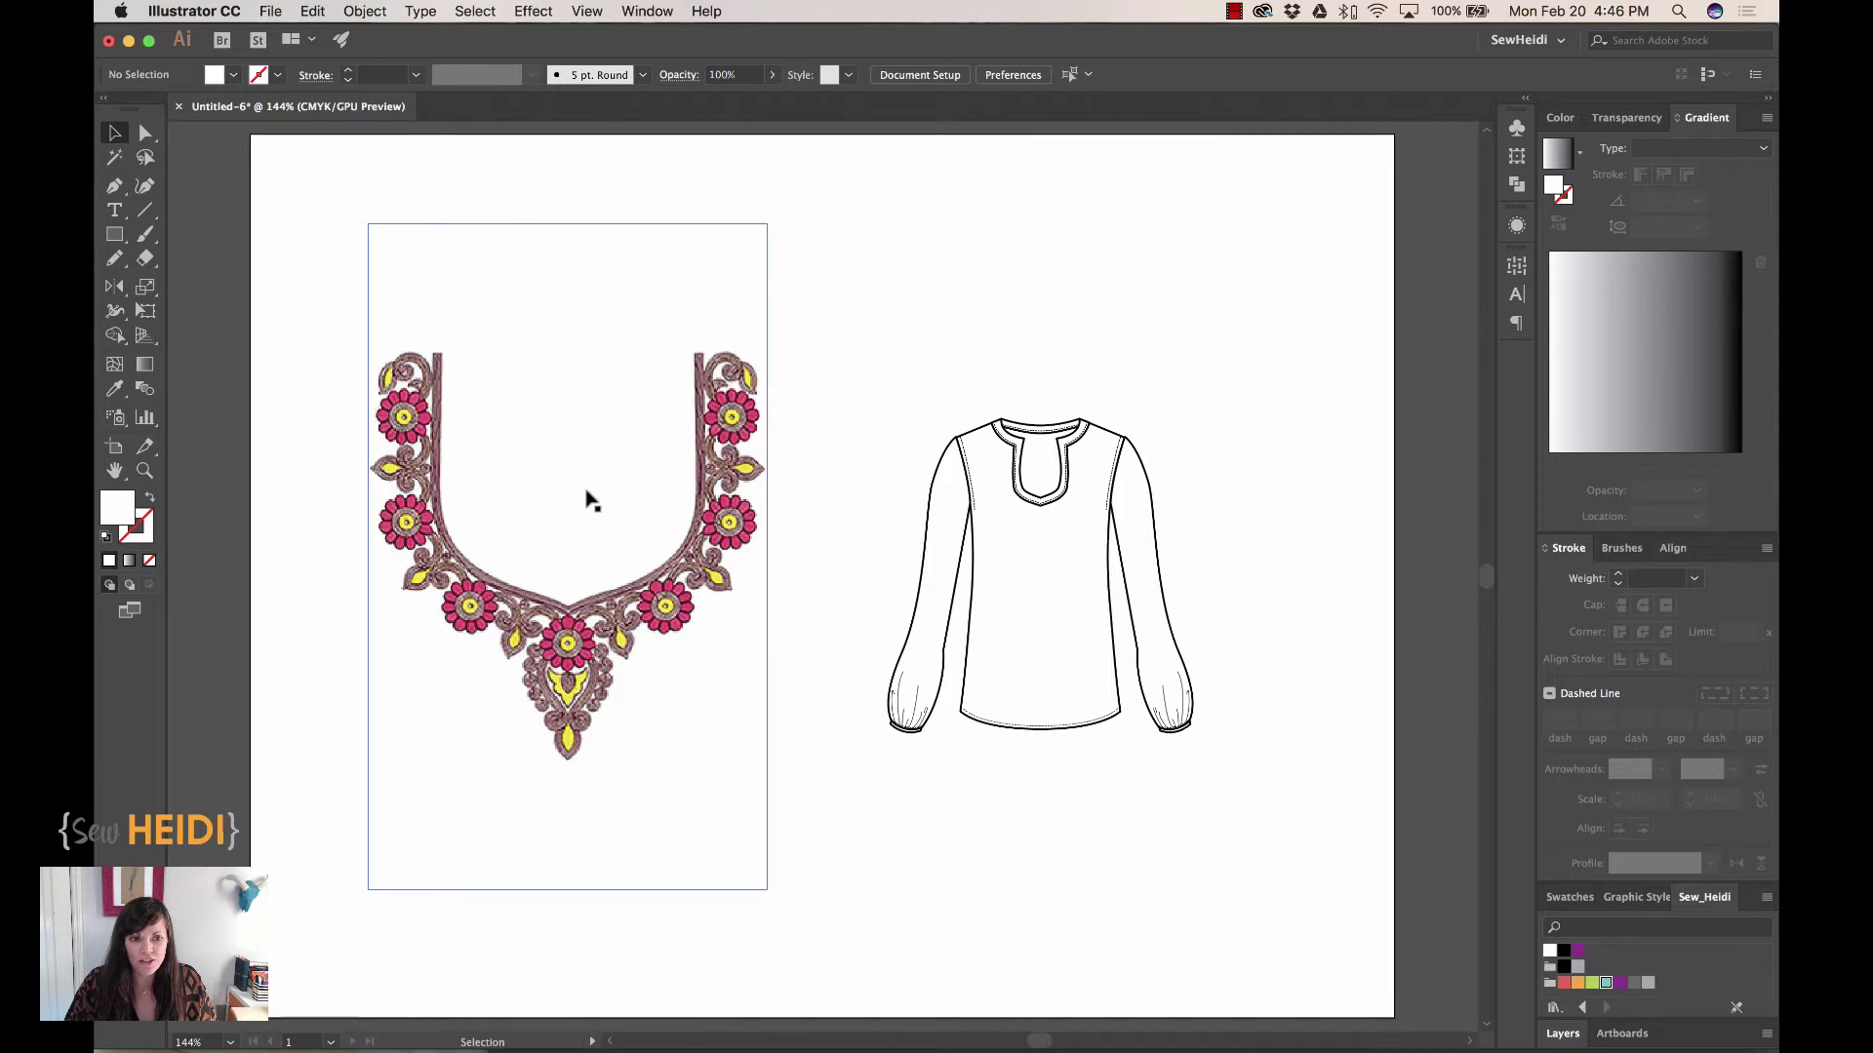
# Place the embroidery over the blouse and scale it down to fit the chest
pyautogui.moveTo(644, 498); pyautogui.dragTo(1103, 510)
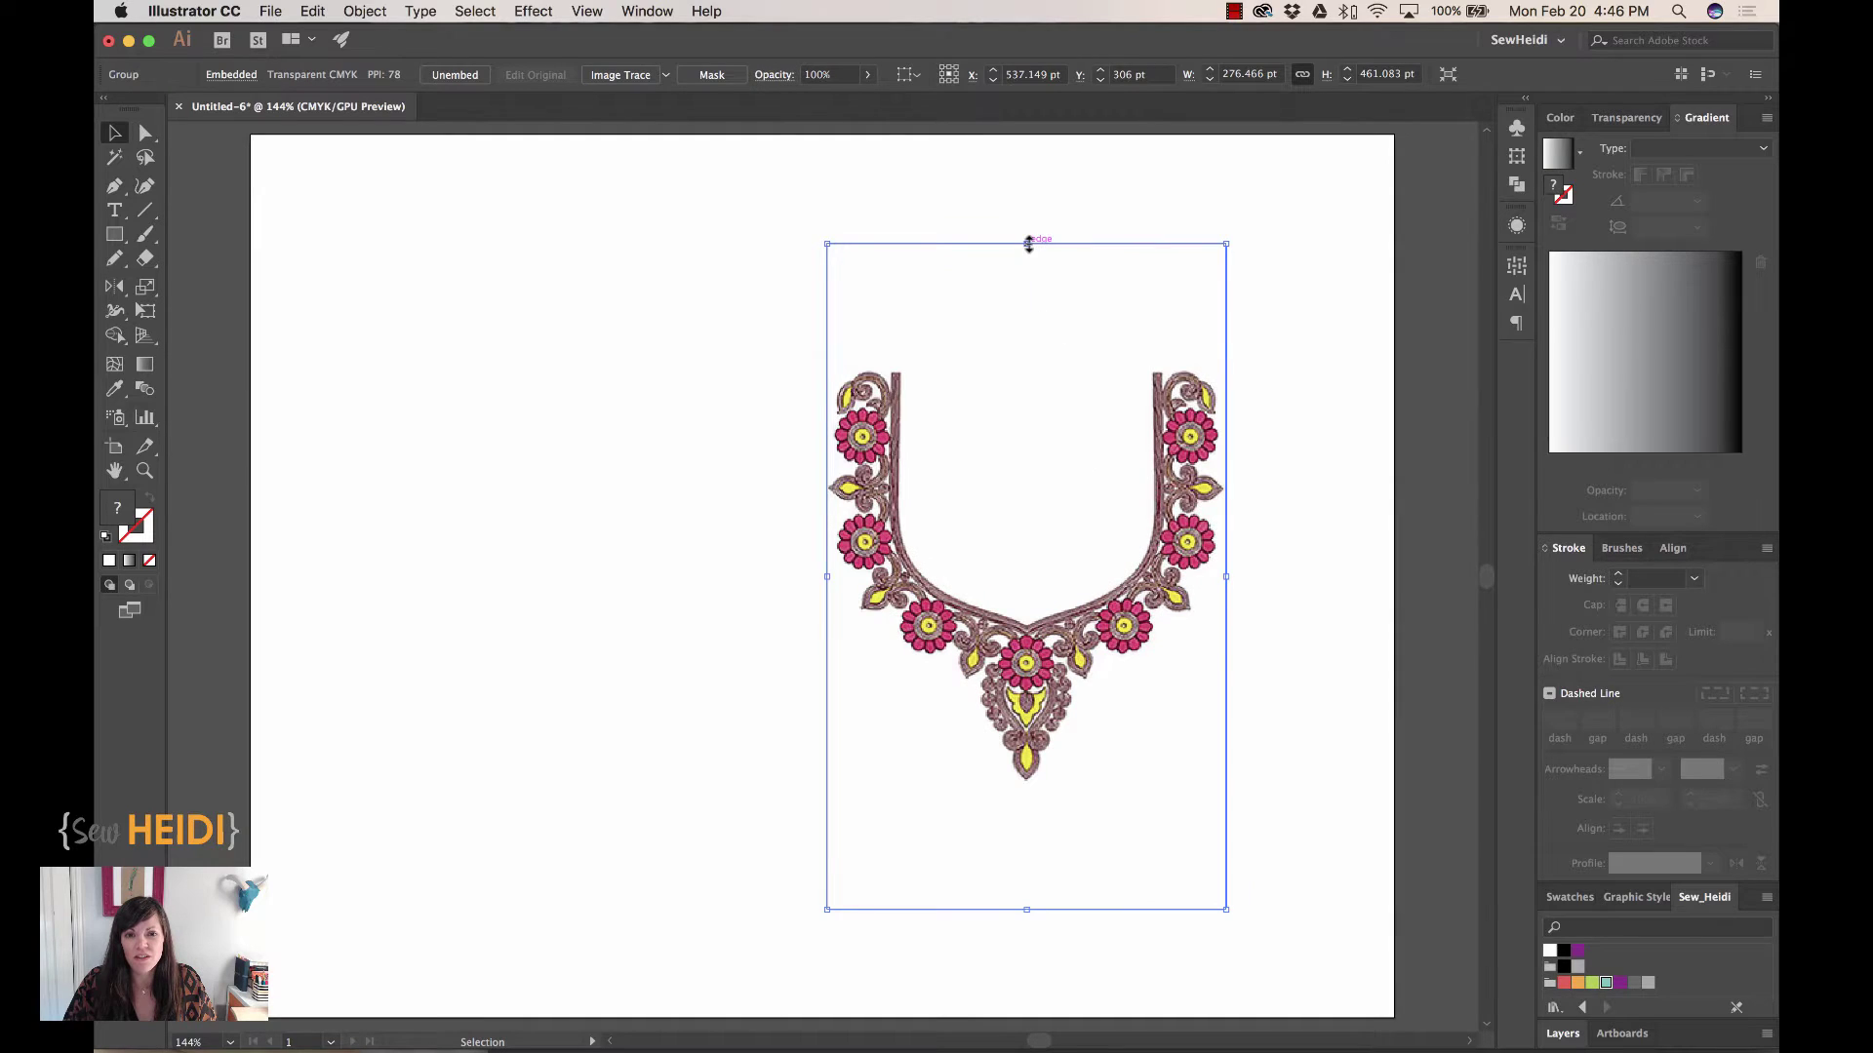
pyautogui.moveTo(1033, 243); pyautogui.dragTo(1180, 700)
pyautogui.press('z')
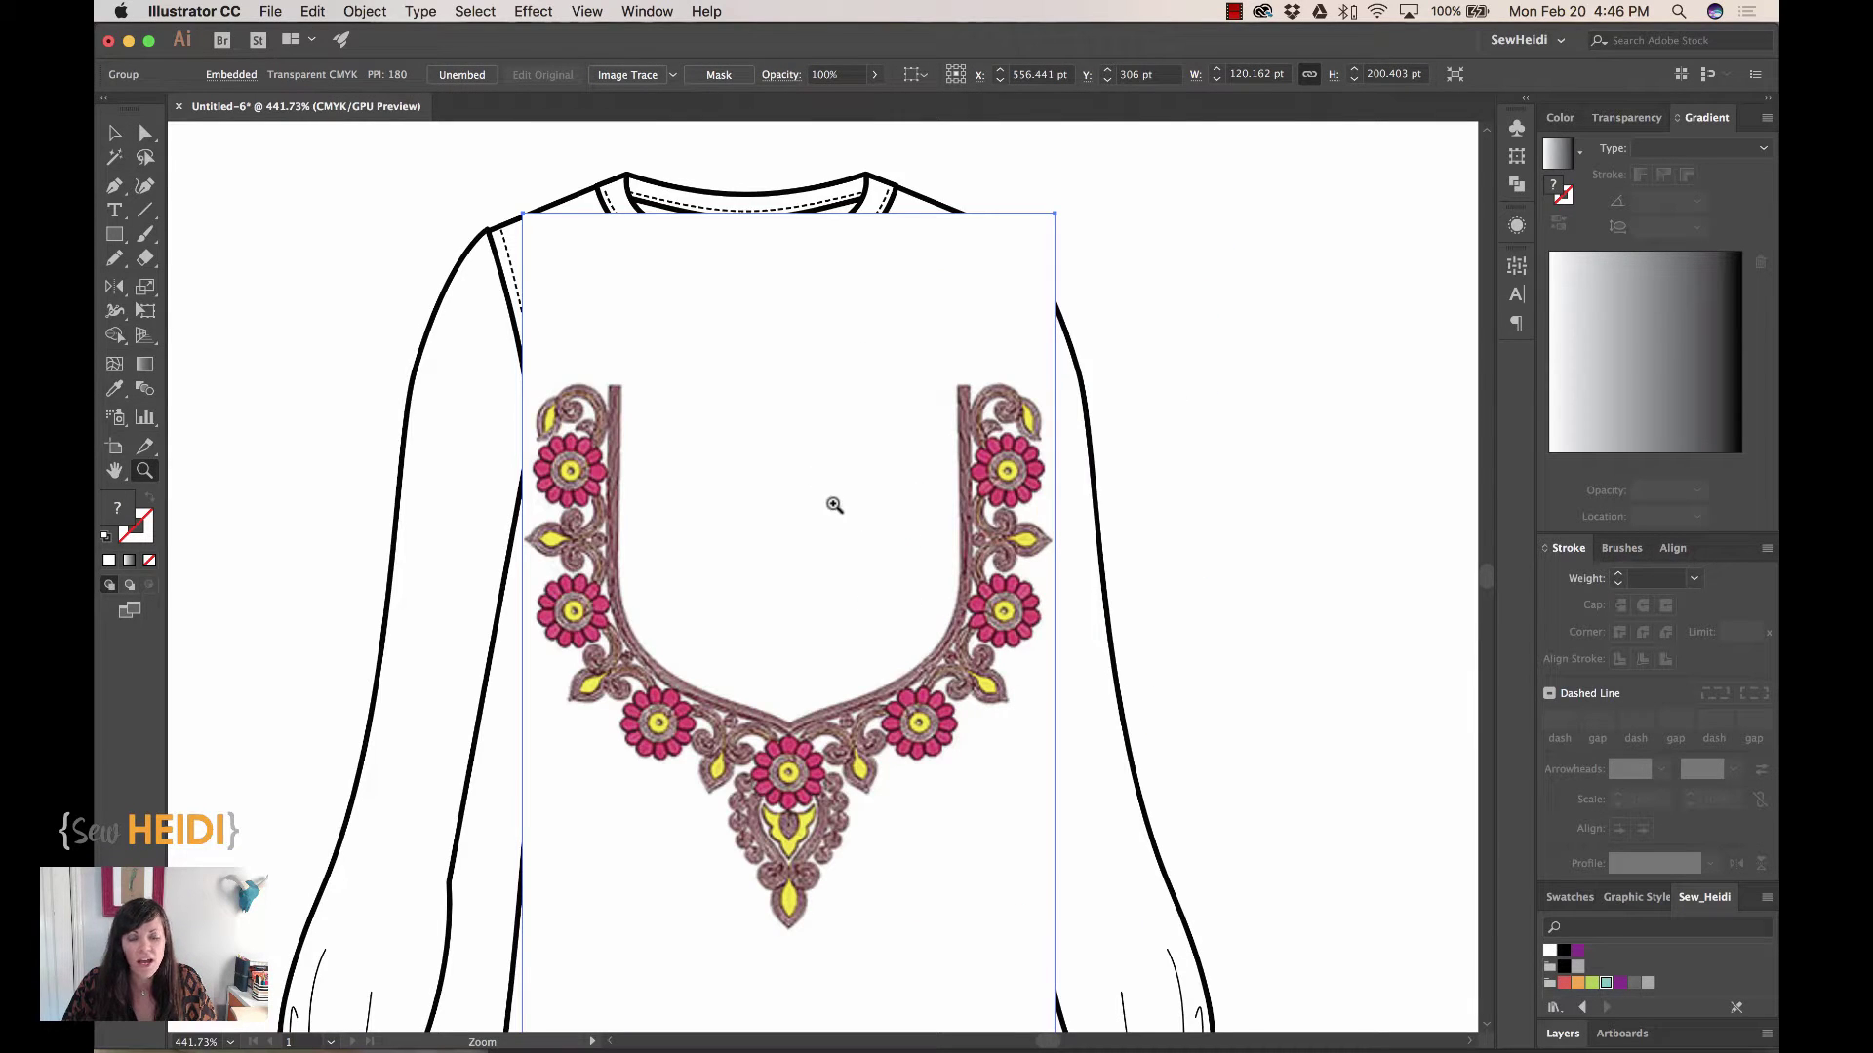
pyautogui.keyDown('alt'); pyautogui.click(953, 395); pyautogui.keyUp('alt')
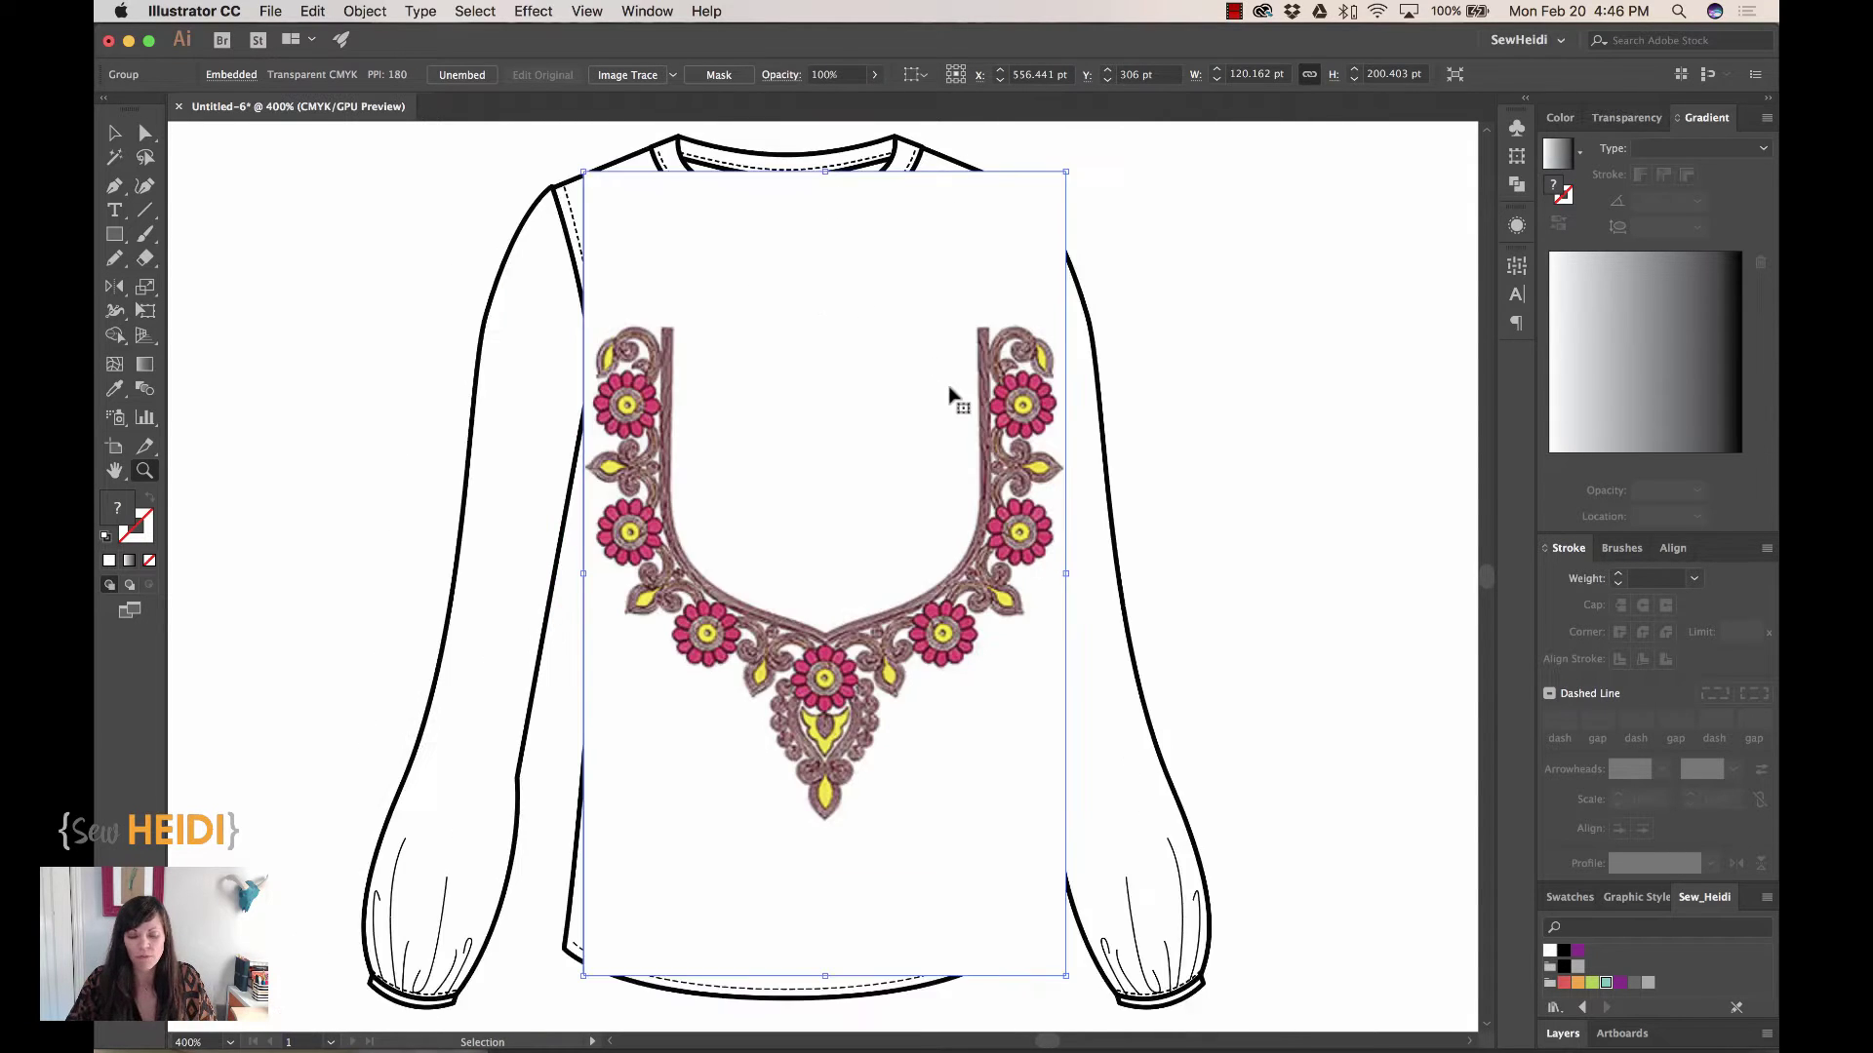
pyautogui.keyDown('alt'); pyautogui.click(953, 395); pyautogui.keyUp('alt')
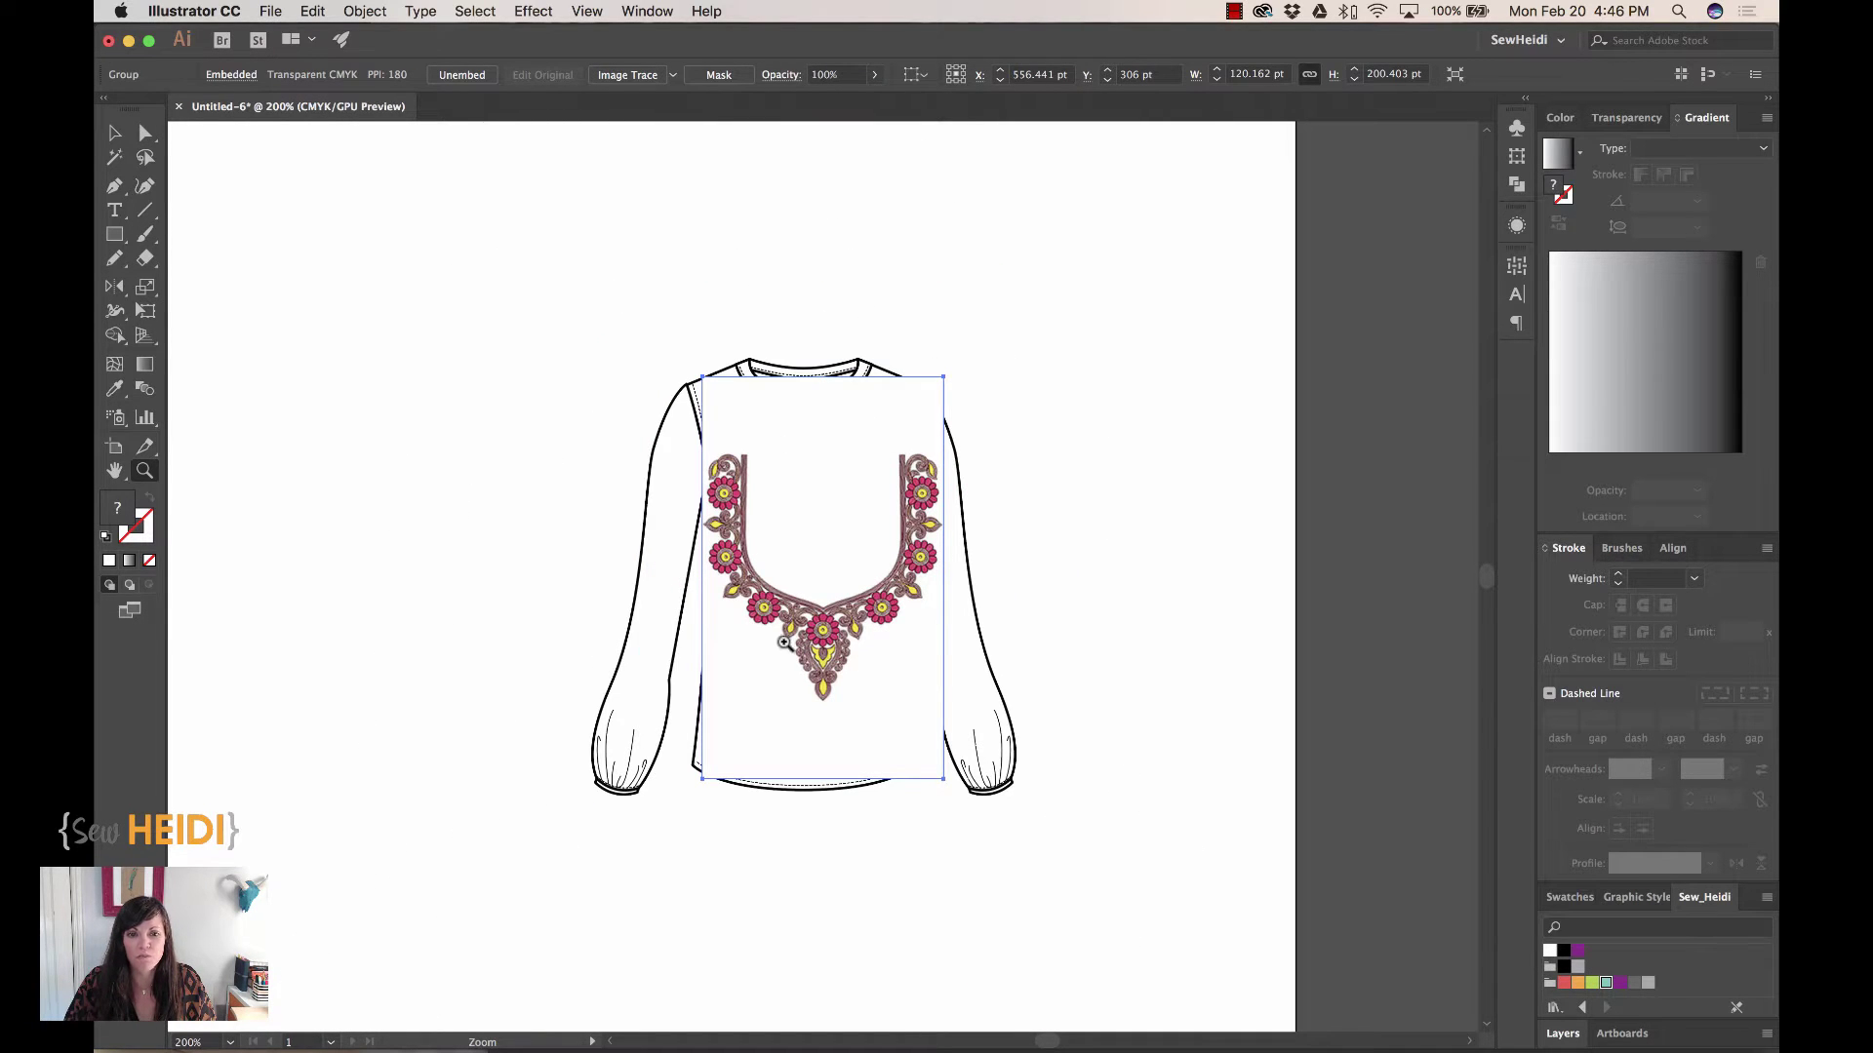
# Move the embroidery to the left of the blouse and zoom in close on it
pyautogui.press('v')
pyautogui.hscroll(-5, 863, 551)
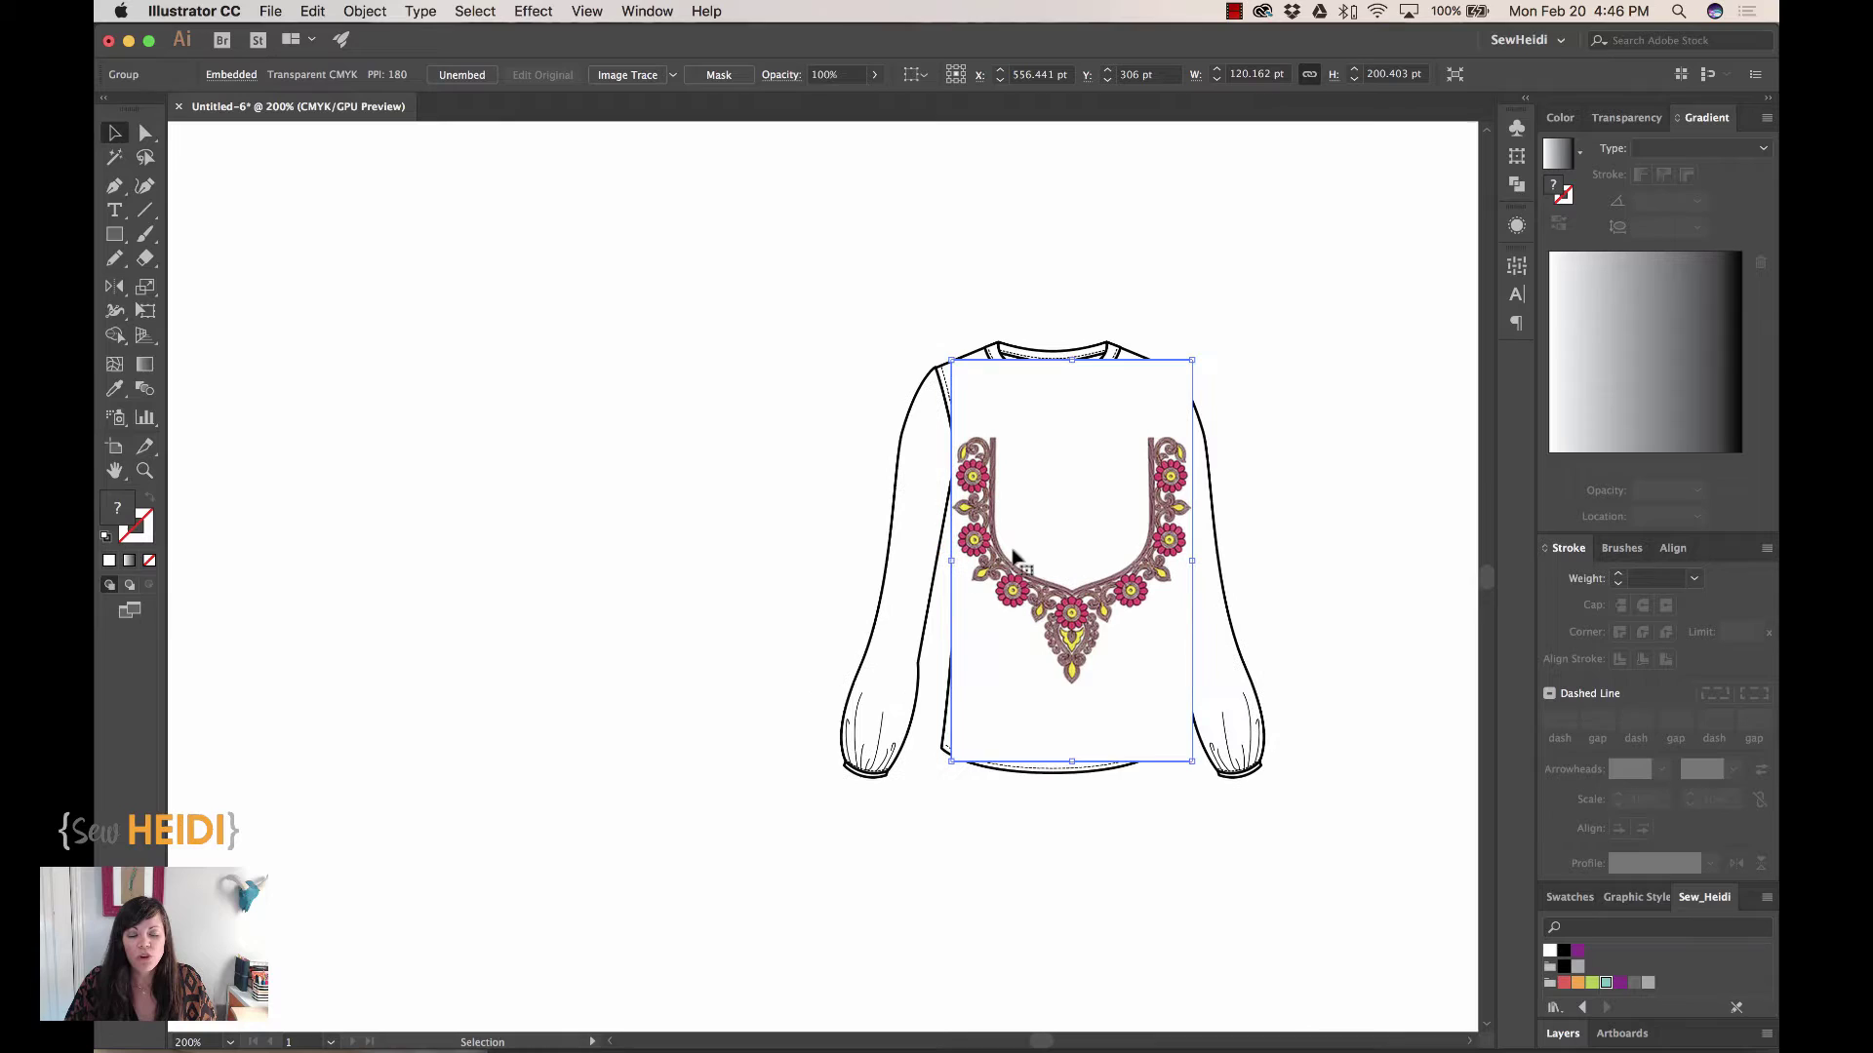
pyautogui.moveTo(1010, 557); pyautogui.dragTo(535, 523)
pyautogui.click(782, 450)
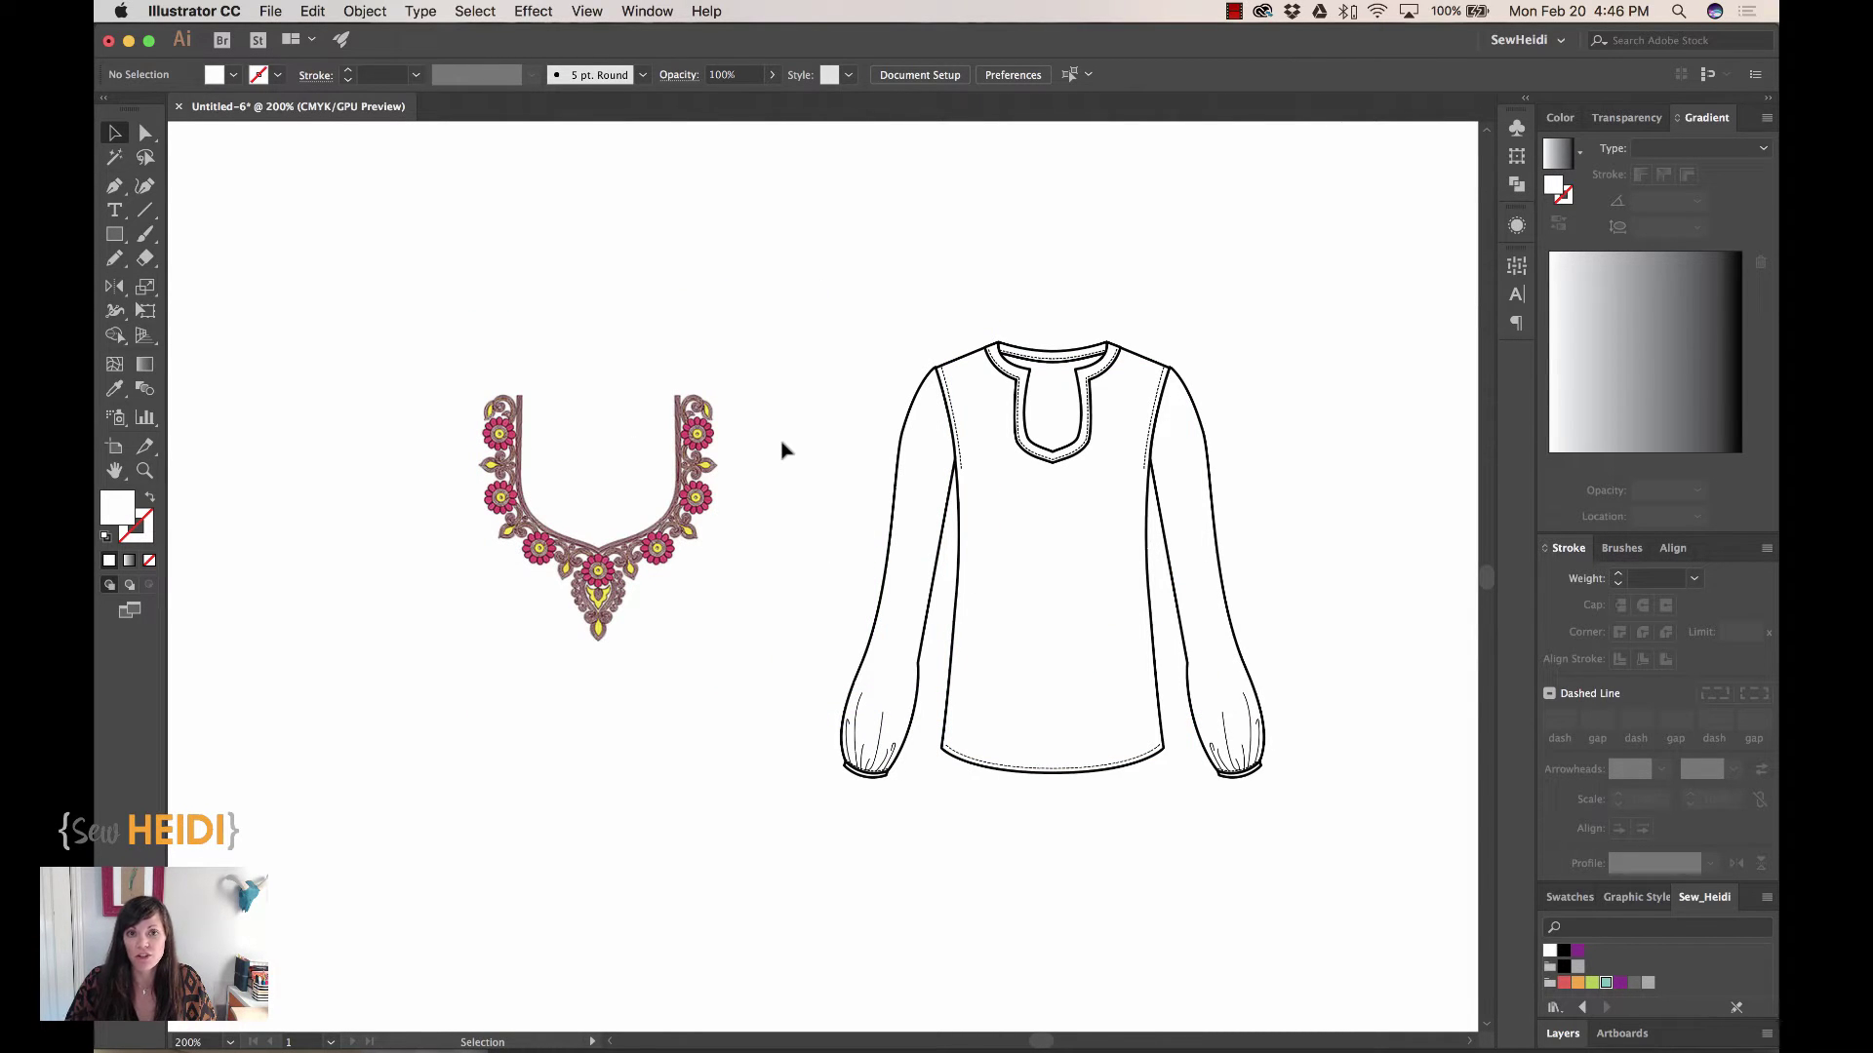
pyautogui.press('z')
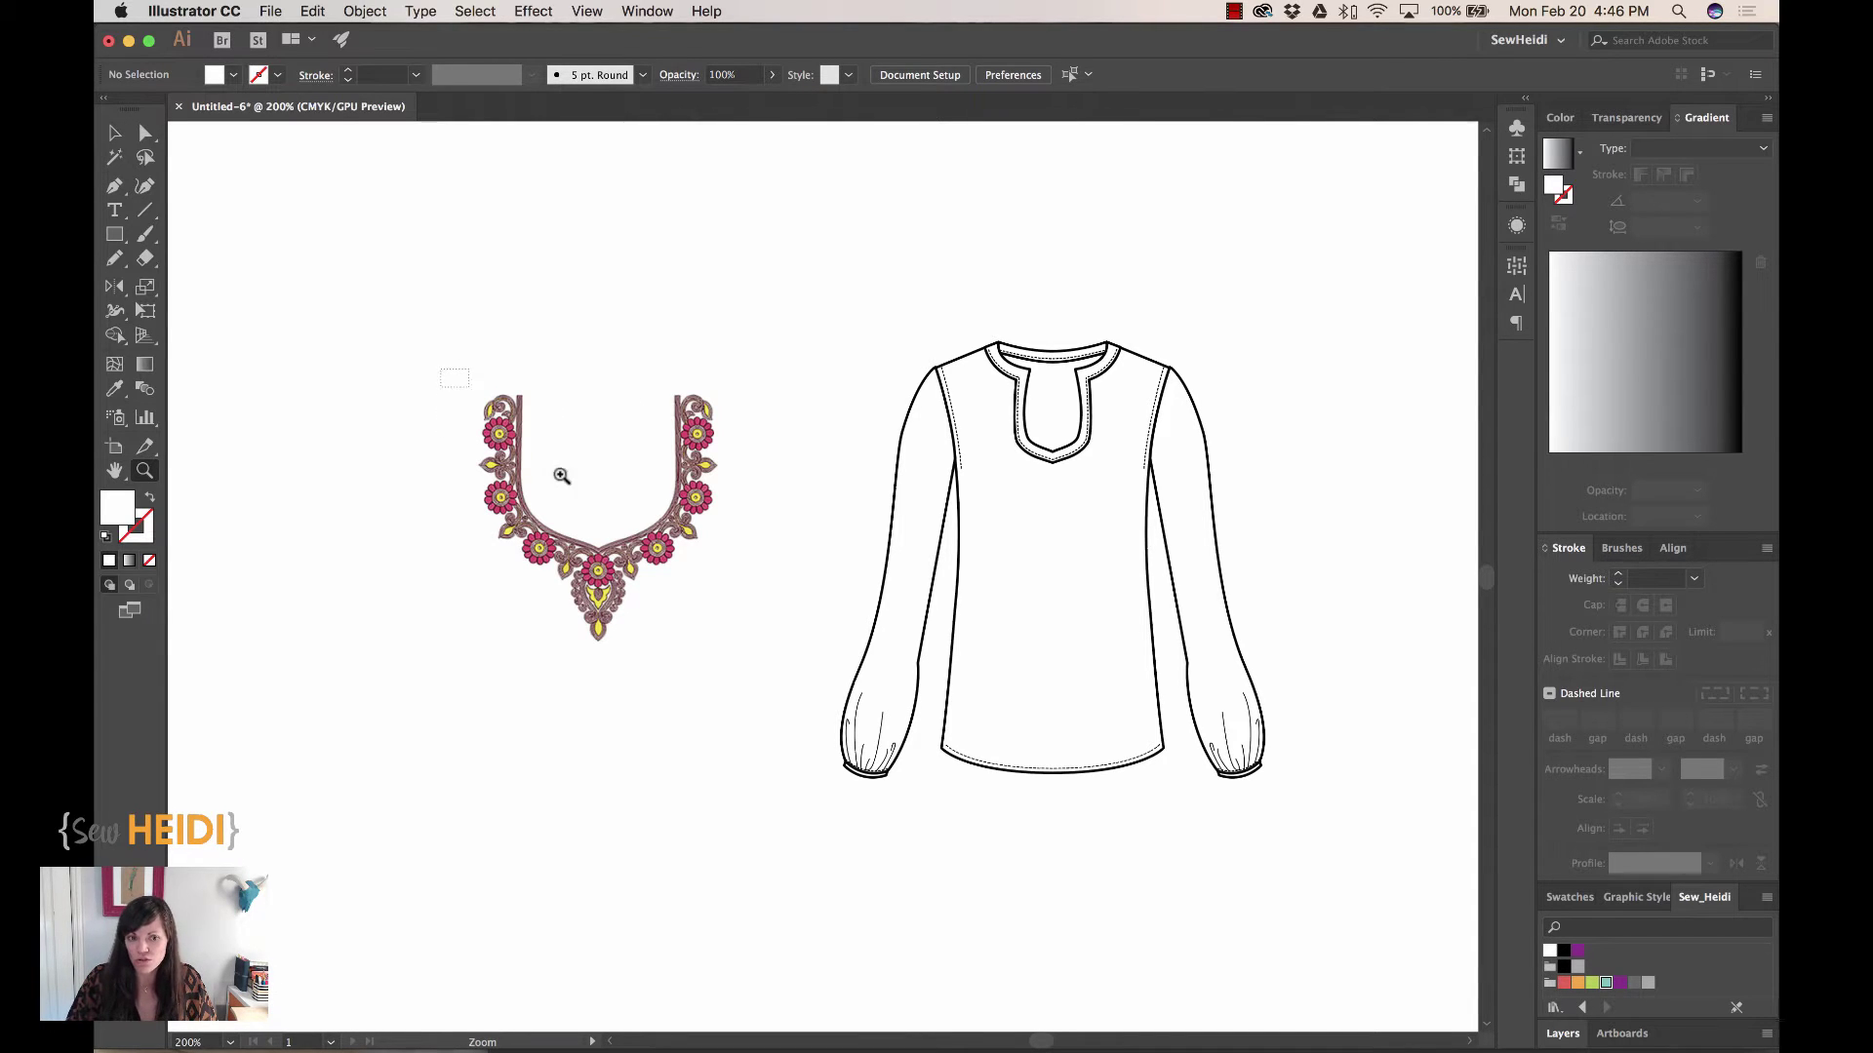
pyautogui.moveTo(446, 371); pyautogui.dragTo(746, 700)
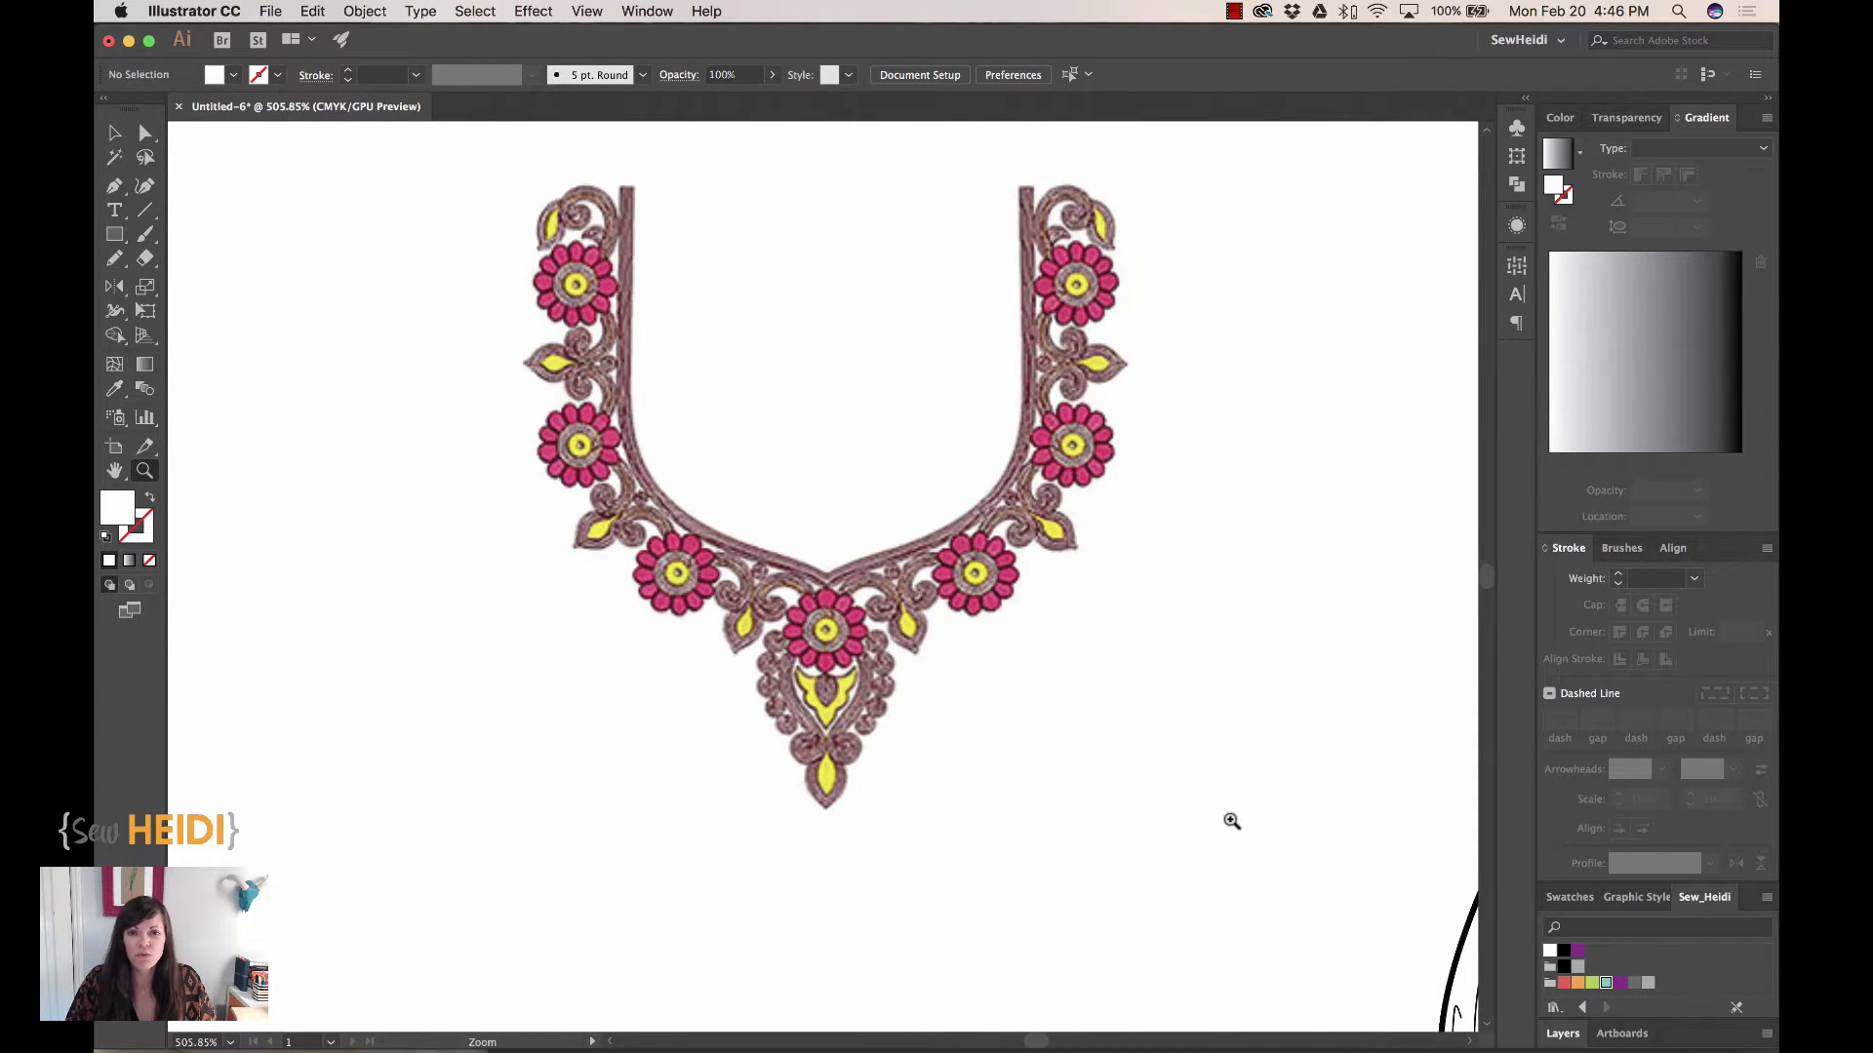
pyautogui.scroll(3, 1231, 822)
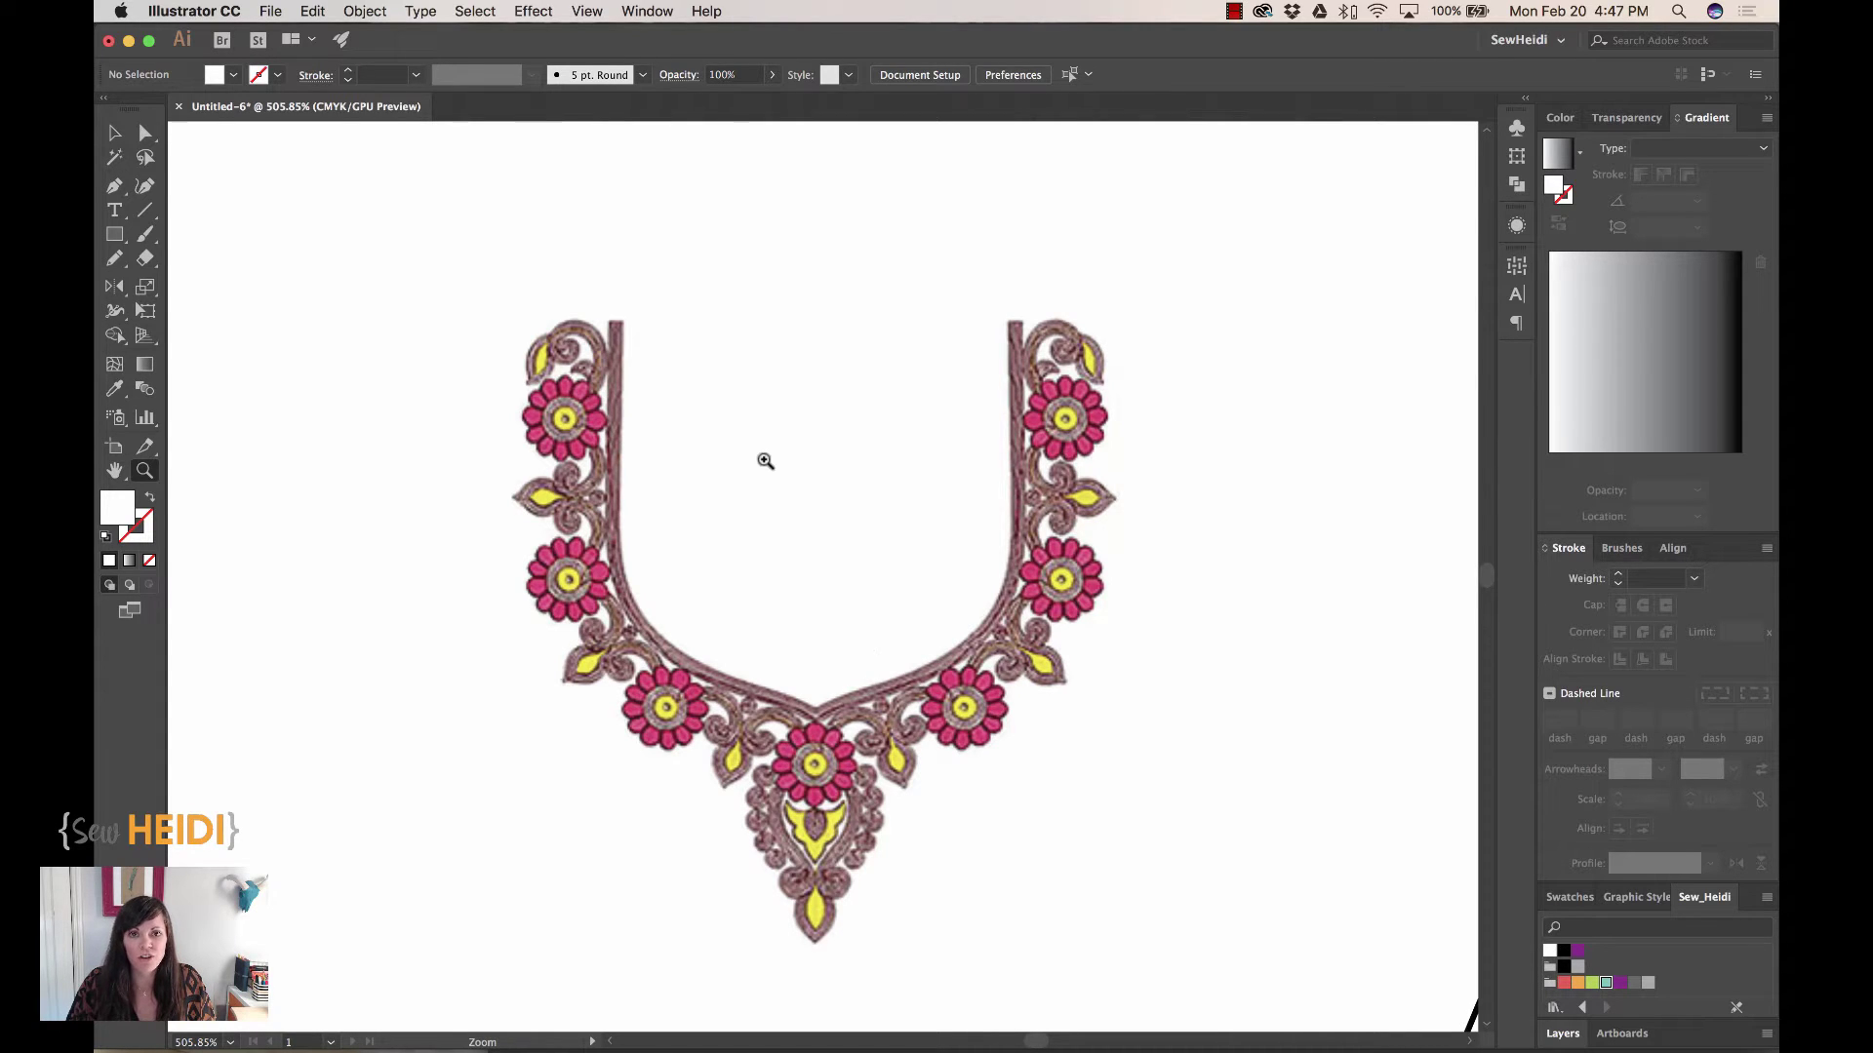
# Pick the Pen tool with no fill and a green stroke
pyautogui.click(114, 185)
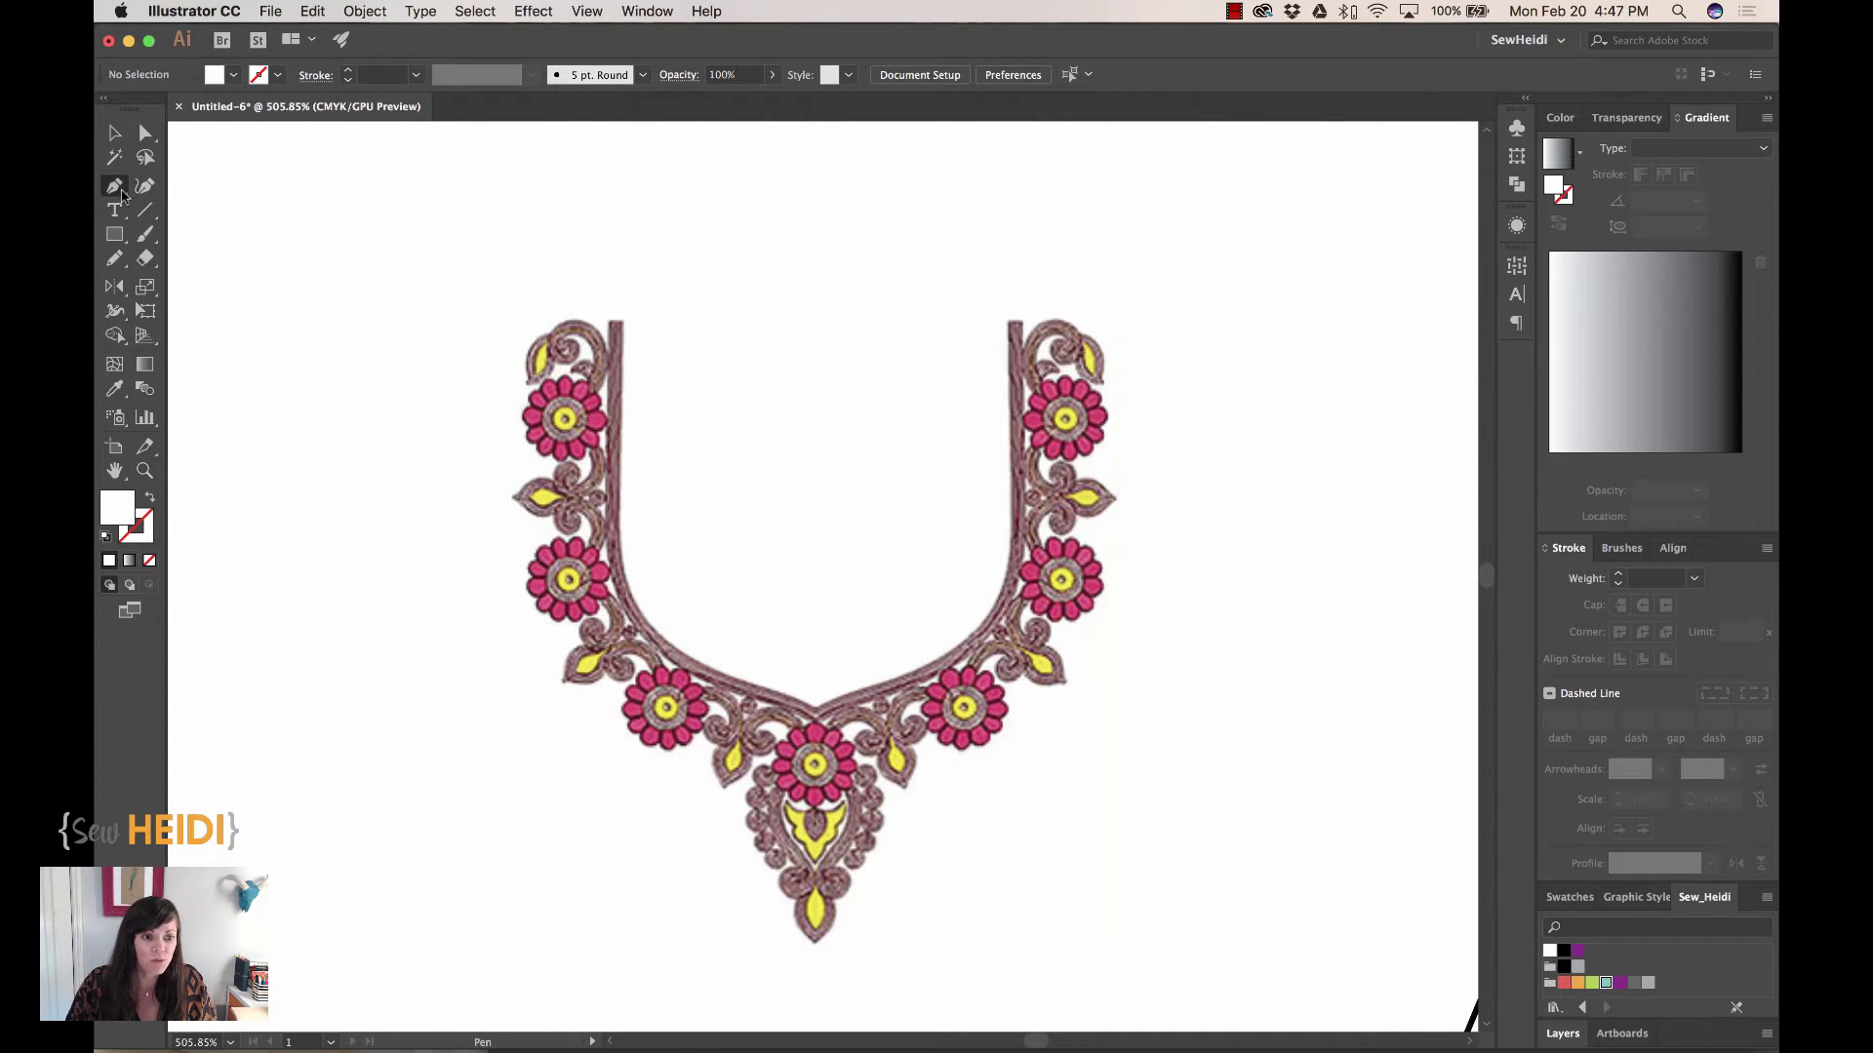
pyautogui.click(152, 498)
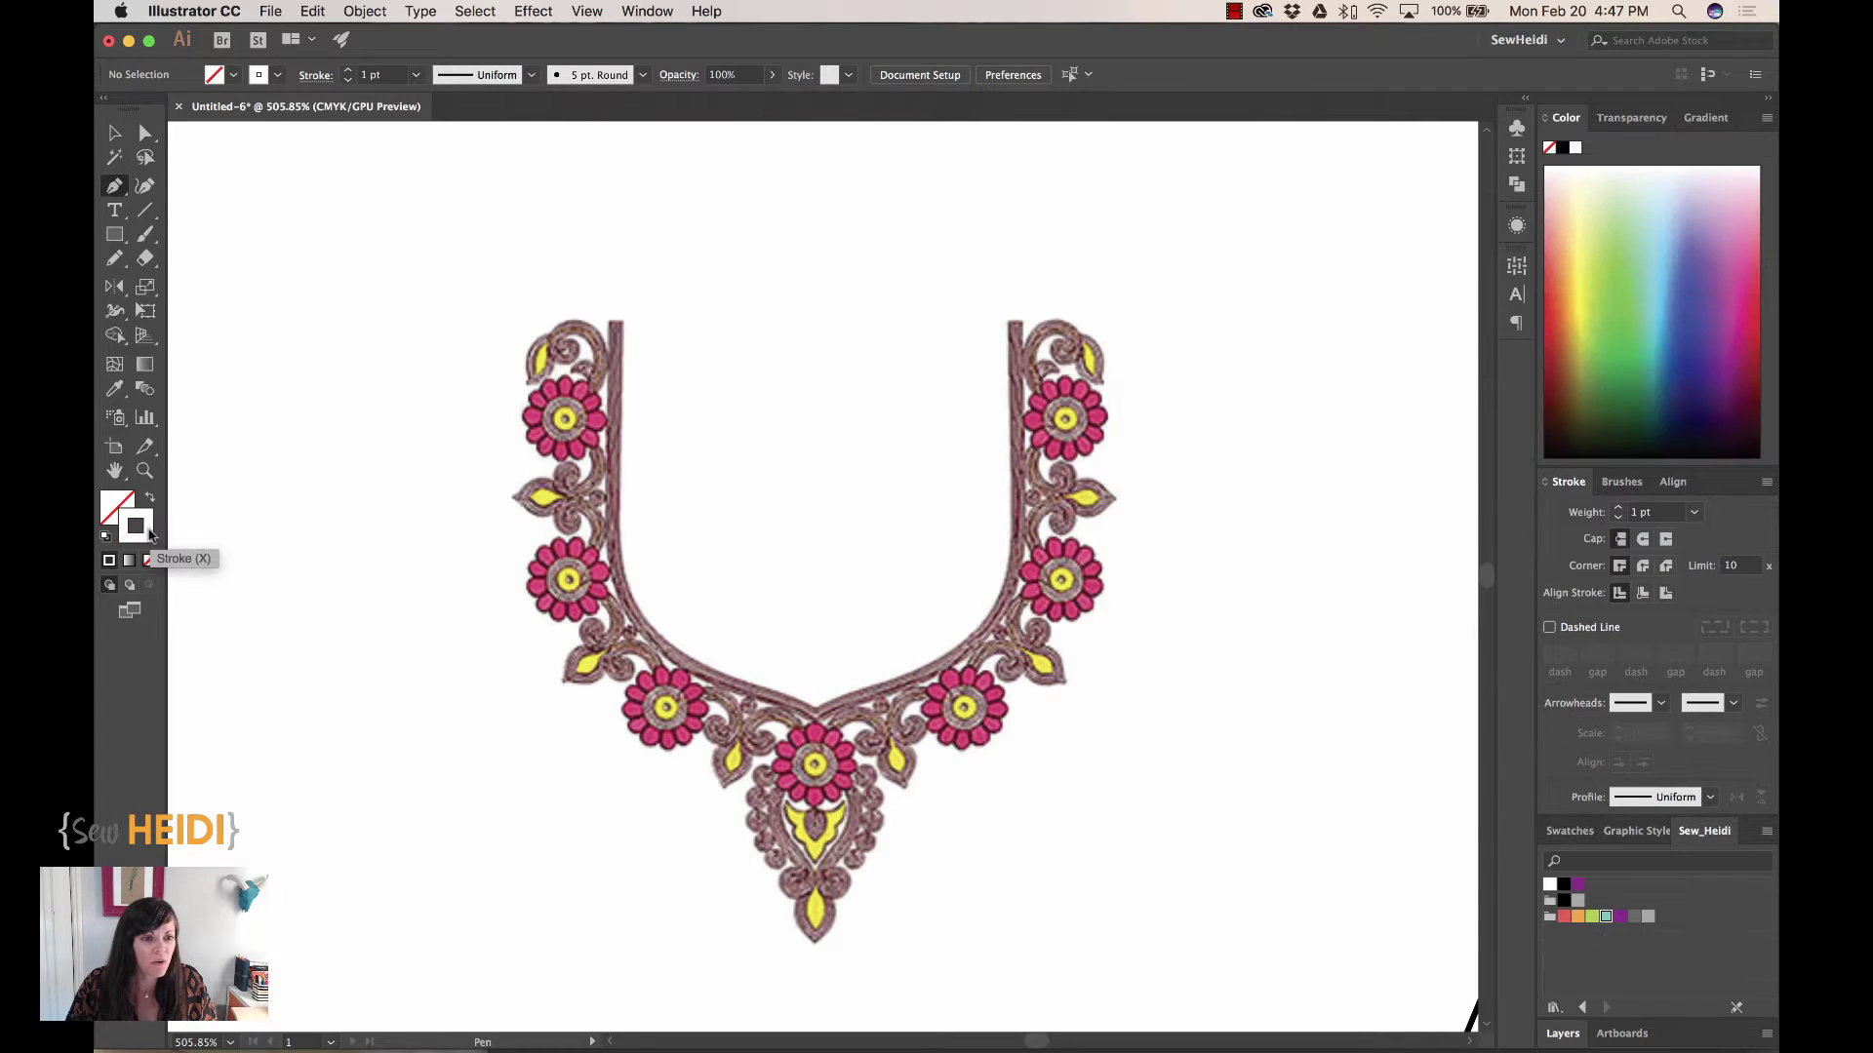
pyautogui.click(1583, 300)
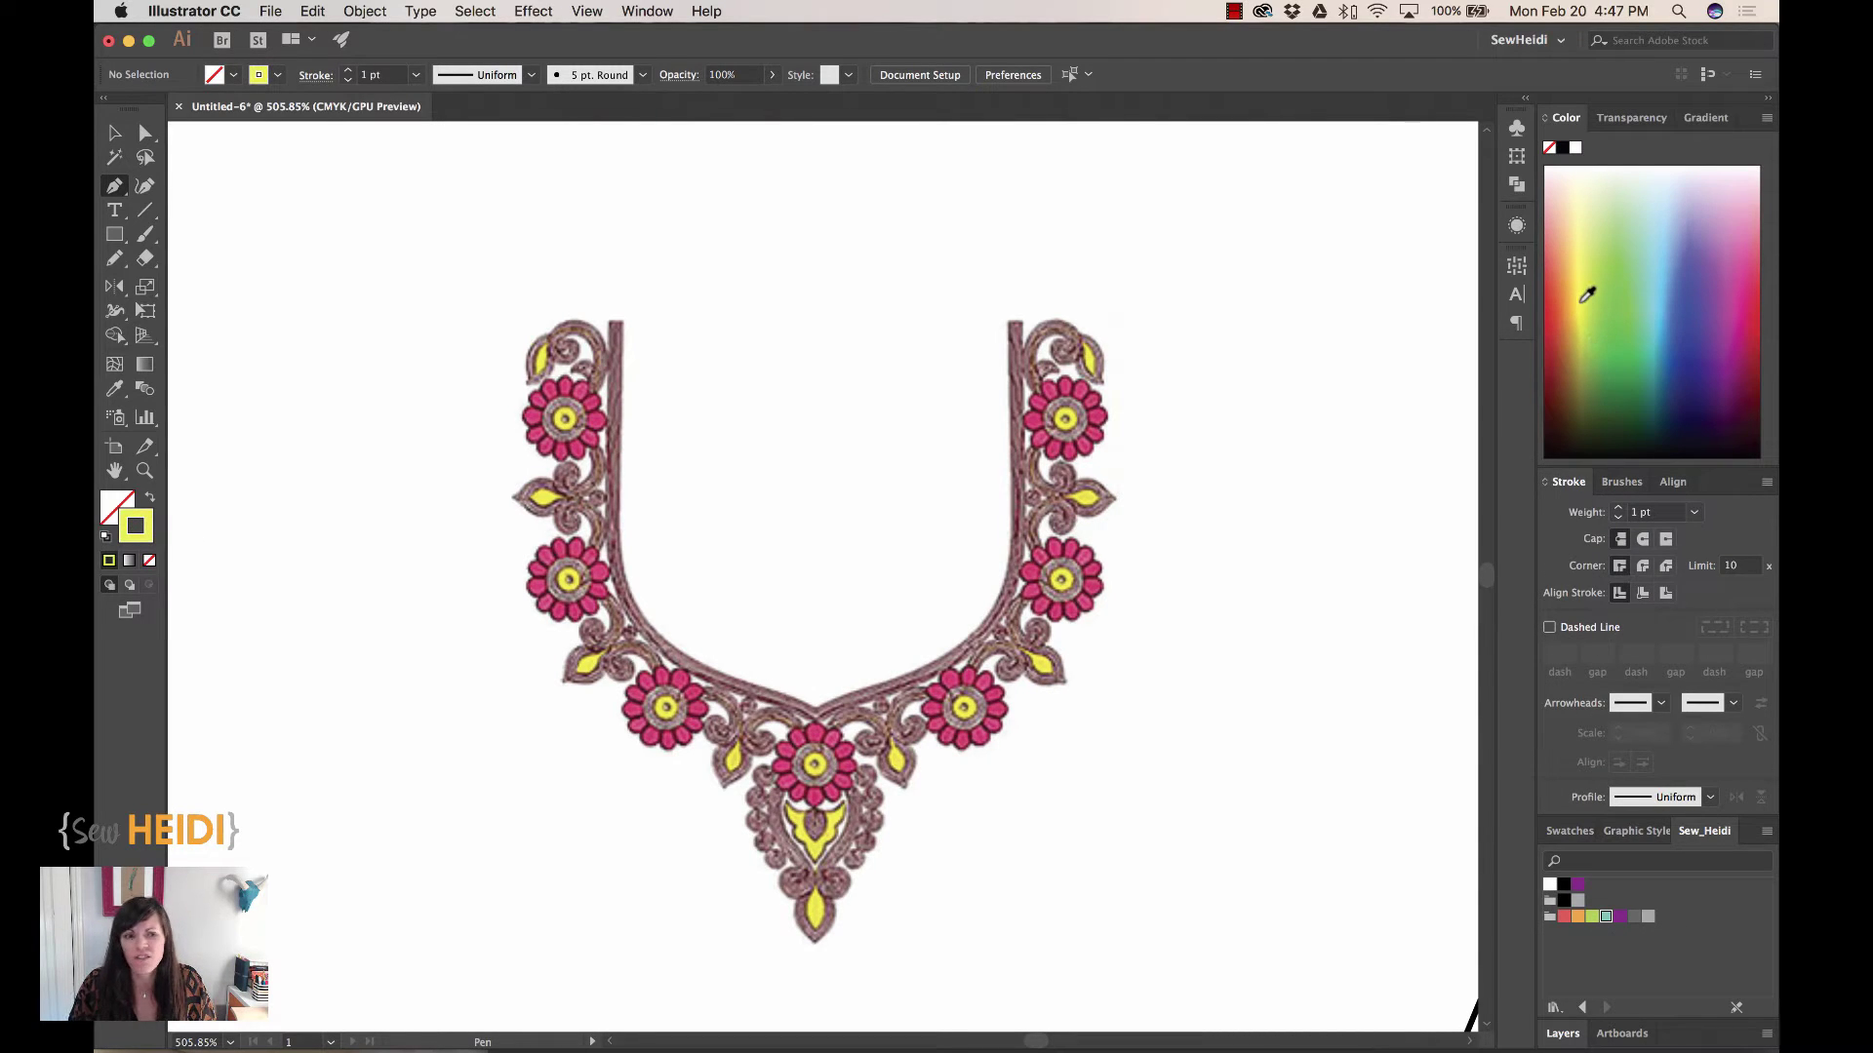
pyautogui.click(1618, 317)
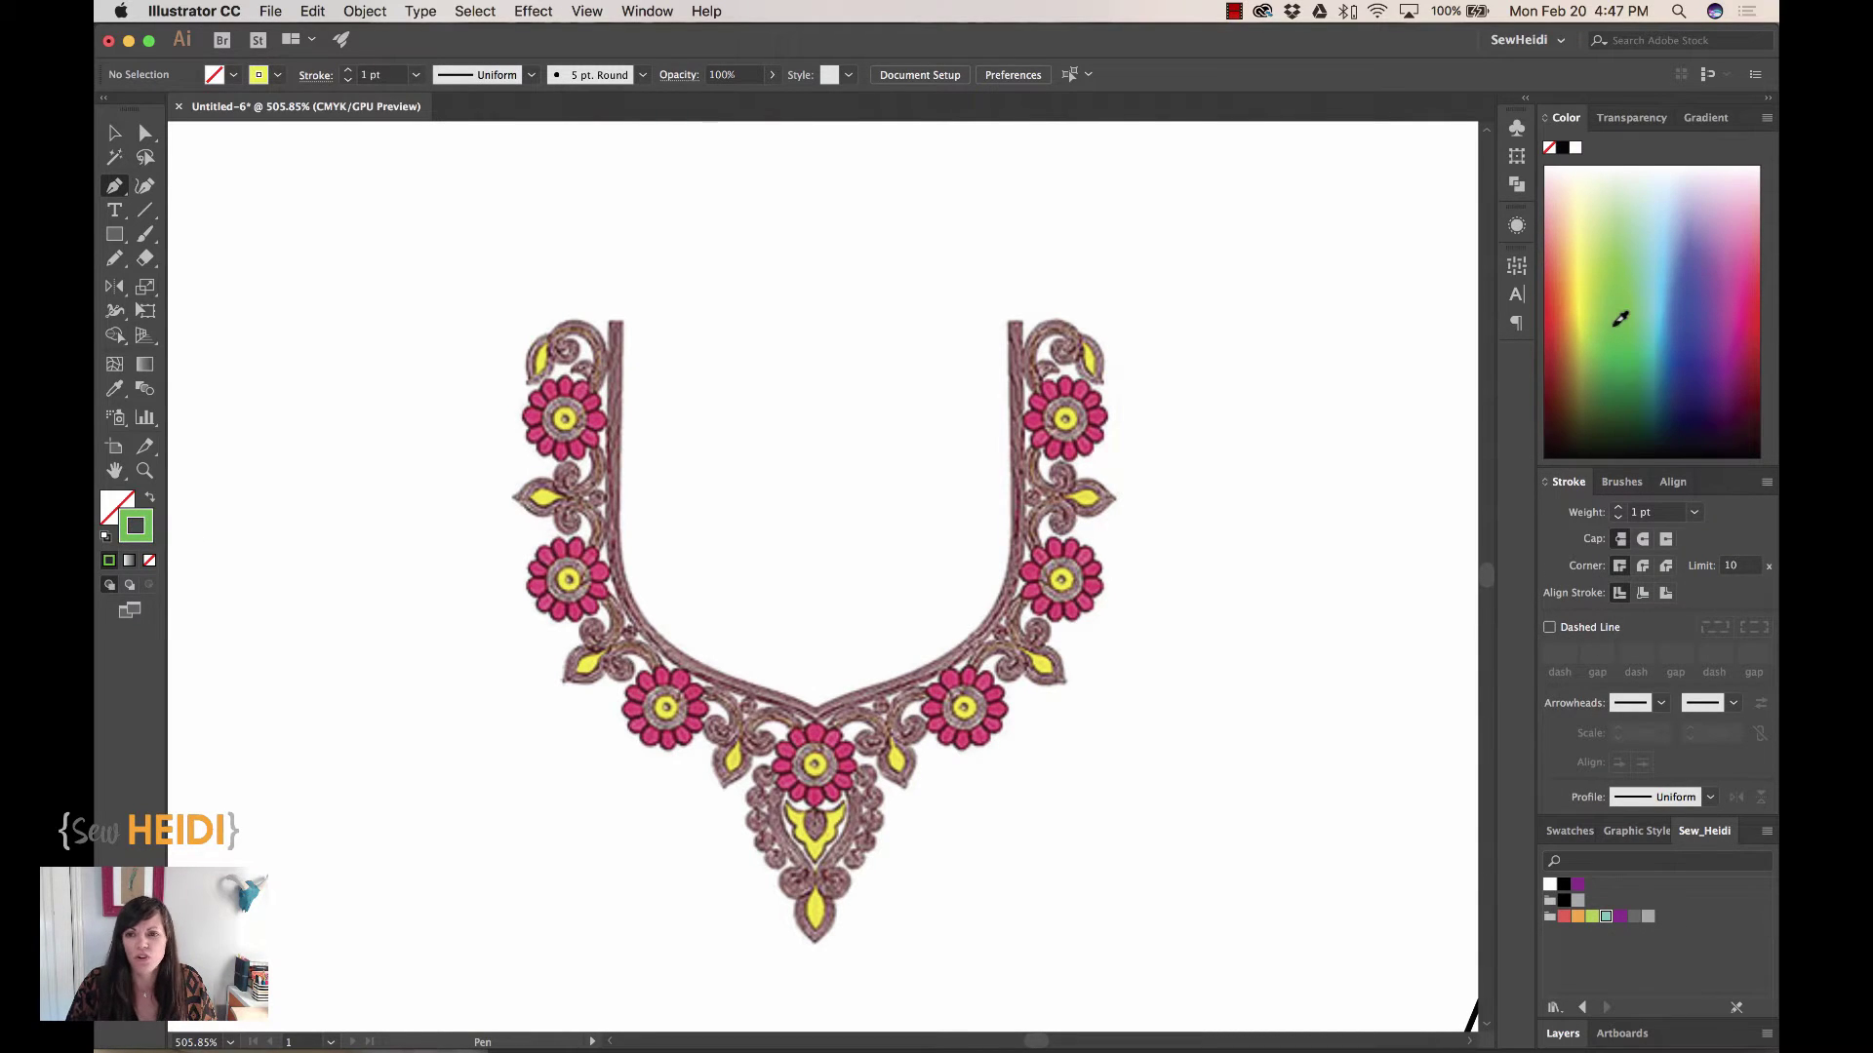
# Trace the neckline's inner edge from the top left, through the centre dip, to the top right ornament
pyautogui.click(629, 323)
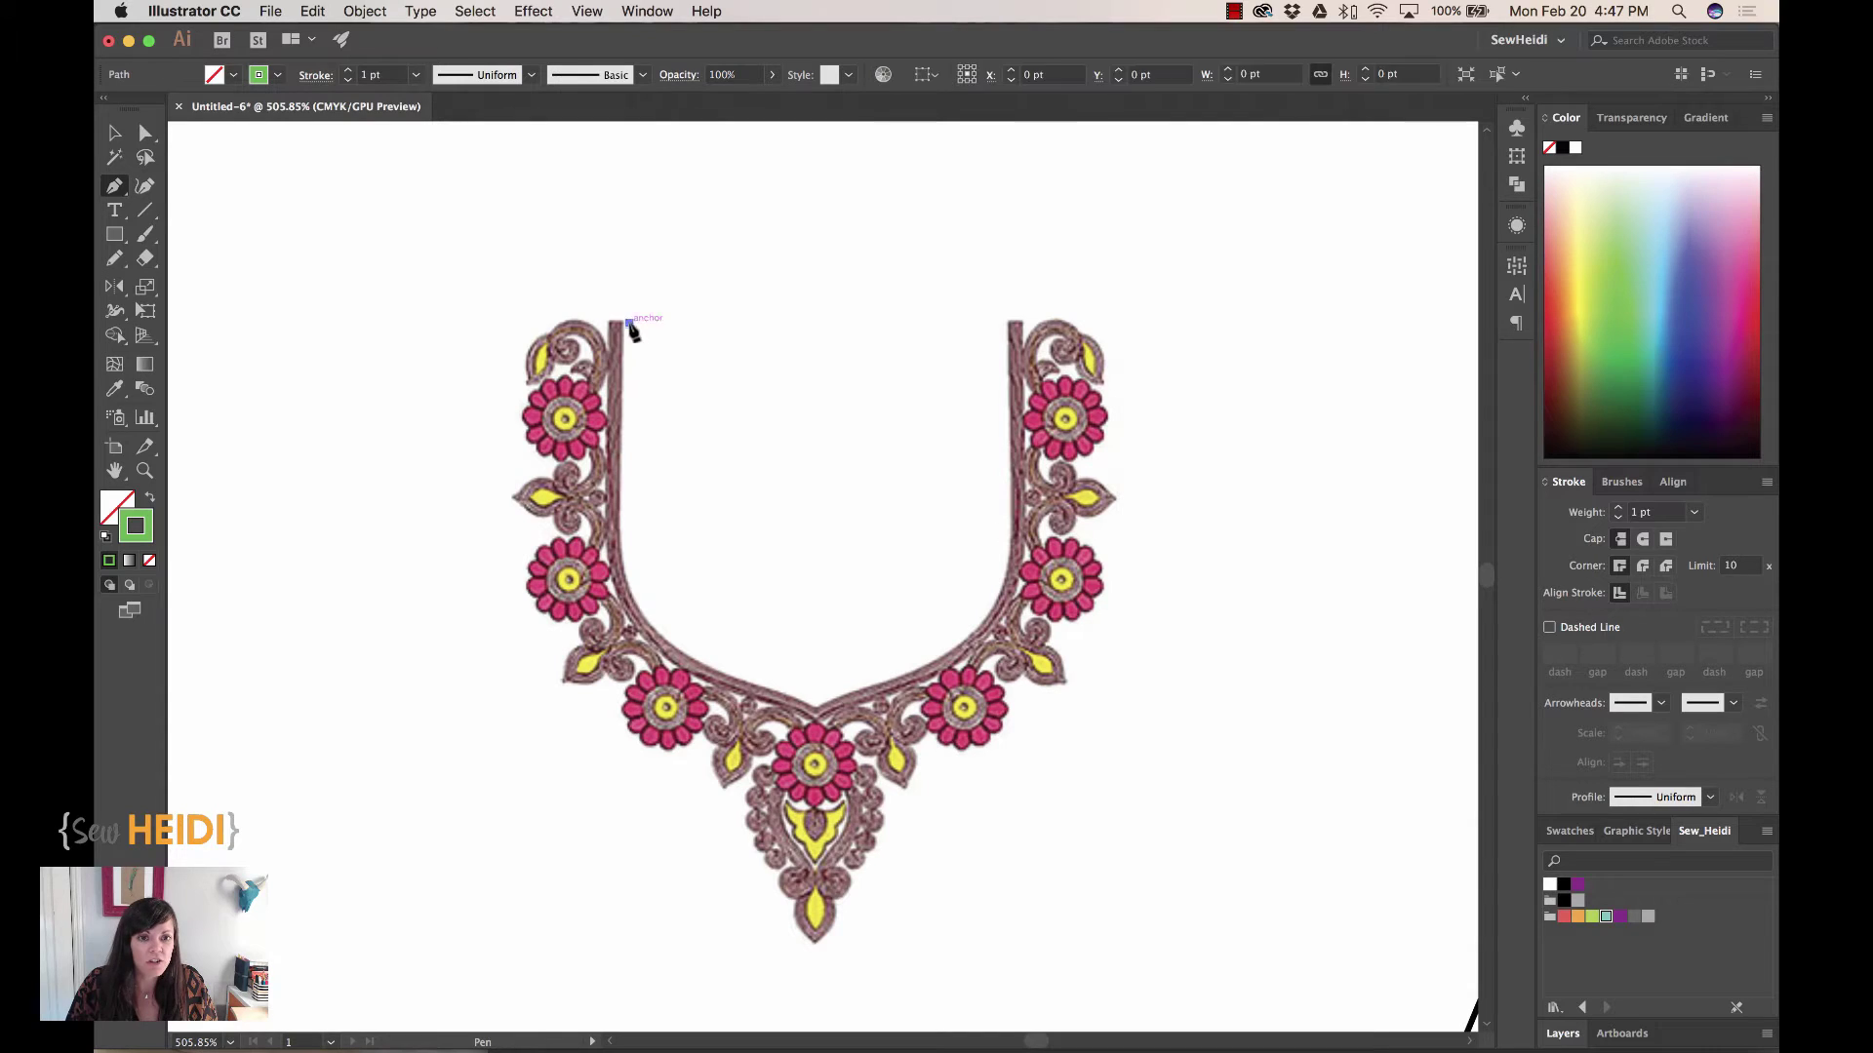
pyautogui.click(629, 549)
pyautogui.moveTo(638, 637); pyautogui.dragTo(761, 657)
pyautogui.click(814, 698)
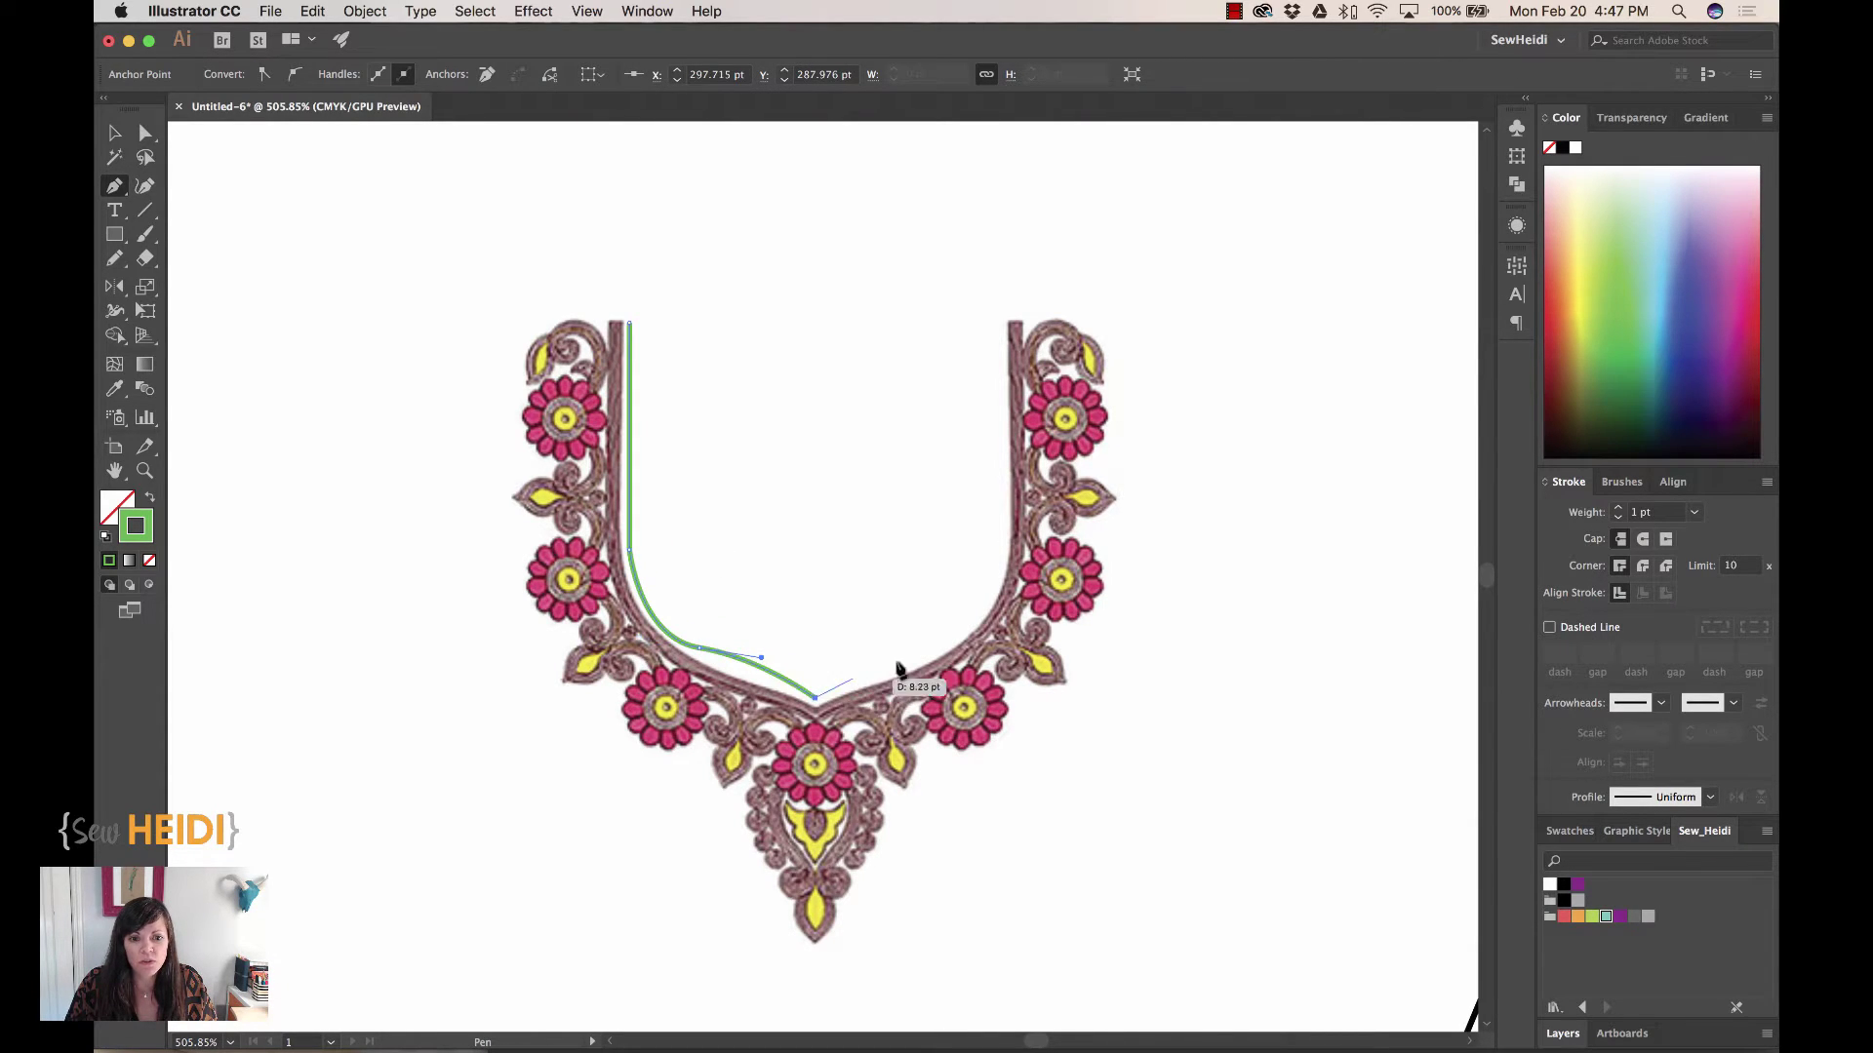
pyautogui.click(946, 649)
pyautogui.moveTo(1002, 549); pyautogui.dragTo(1002, 480)
pyautogui.click(1002, 315)
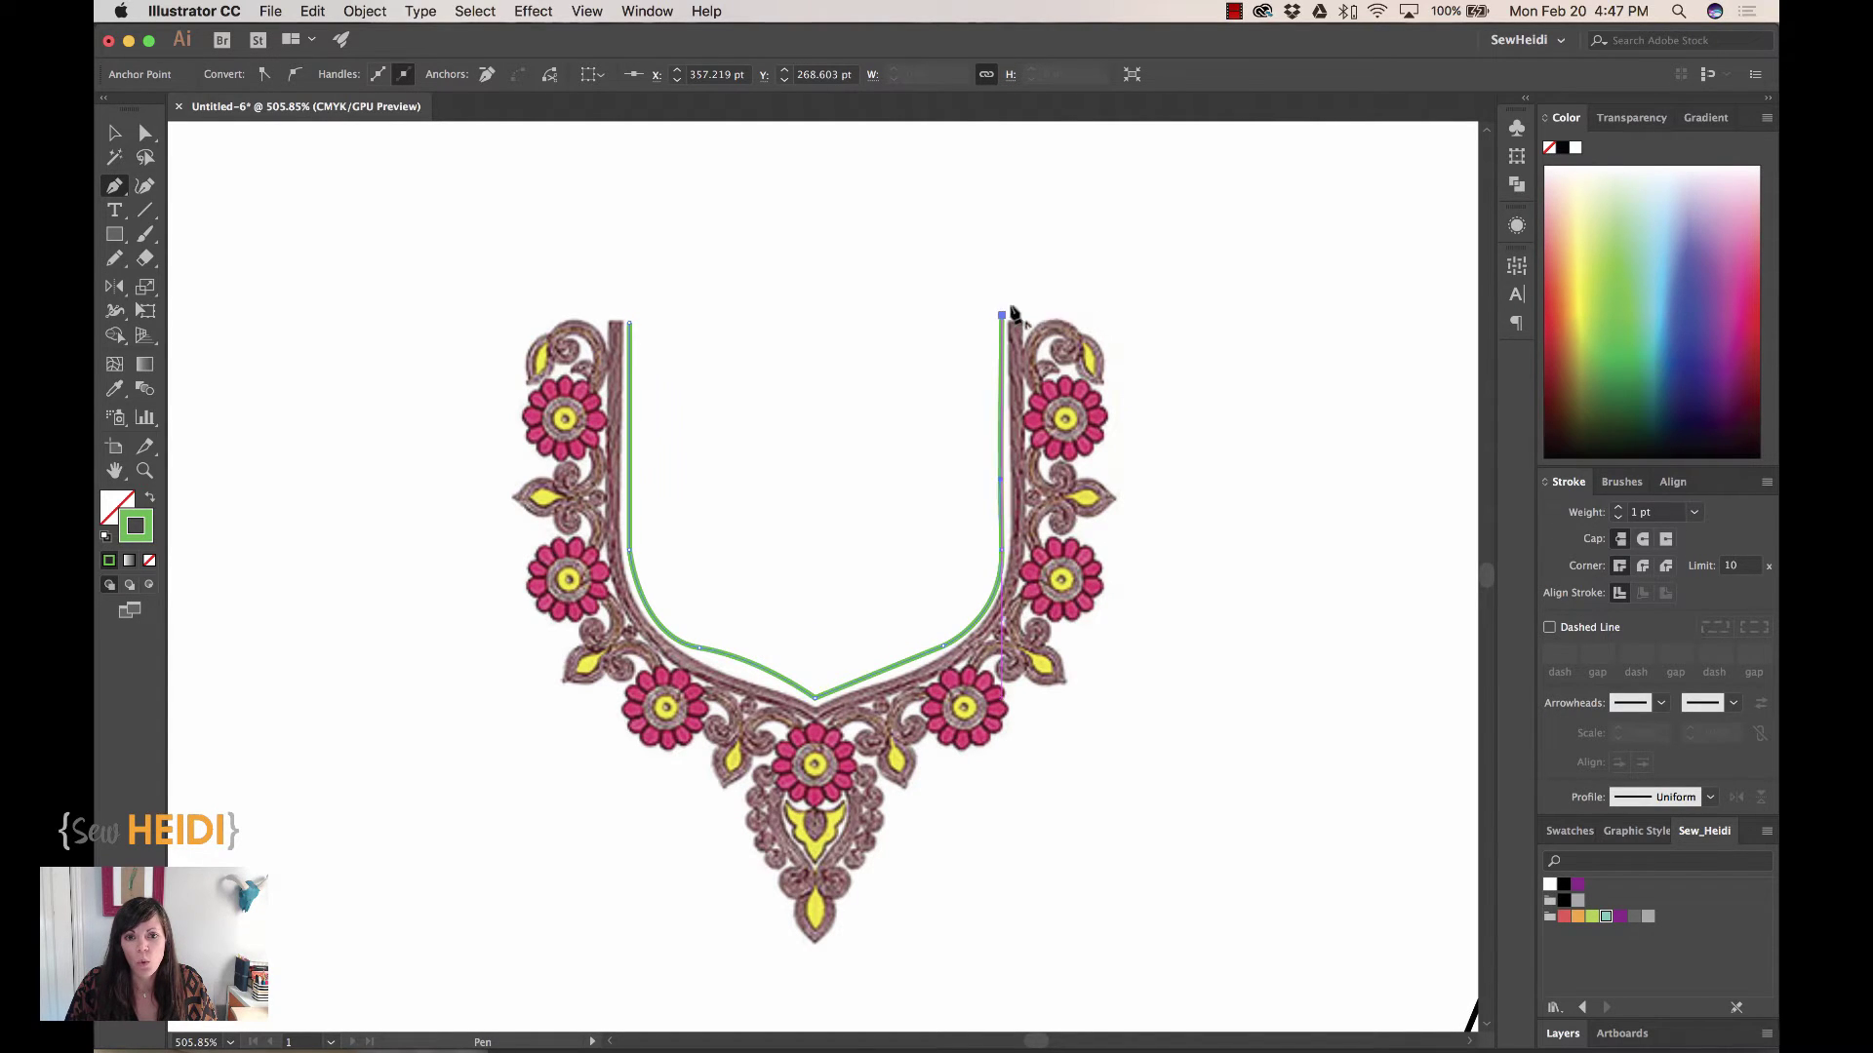
pyautogui.moveTo(1085, 314); pyautogui.dragTo(1123, 588)
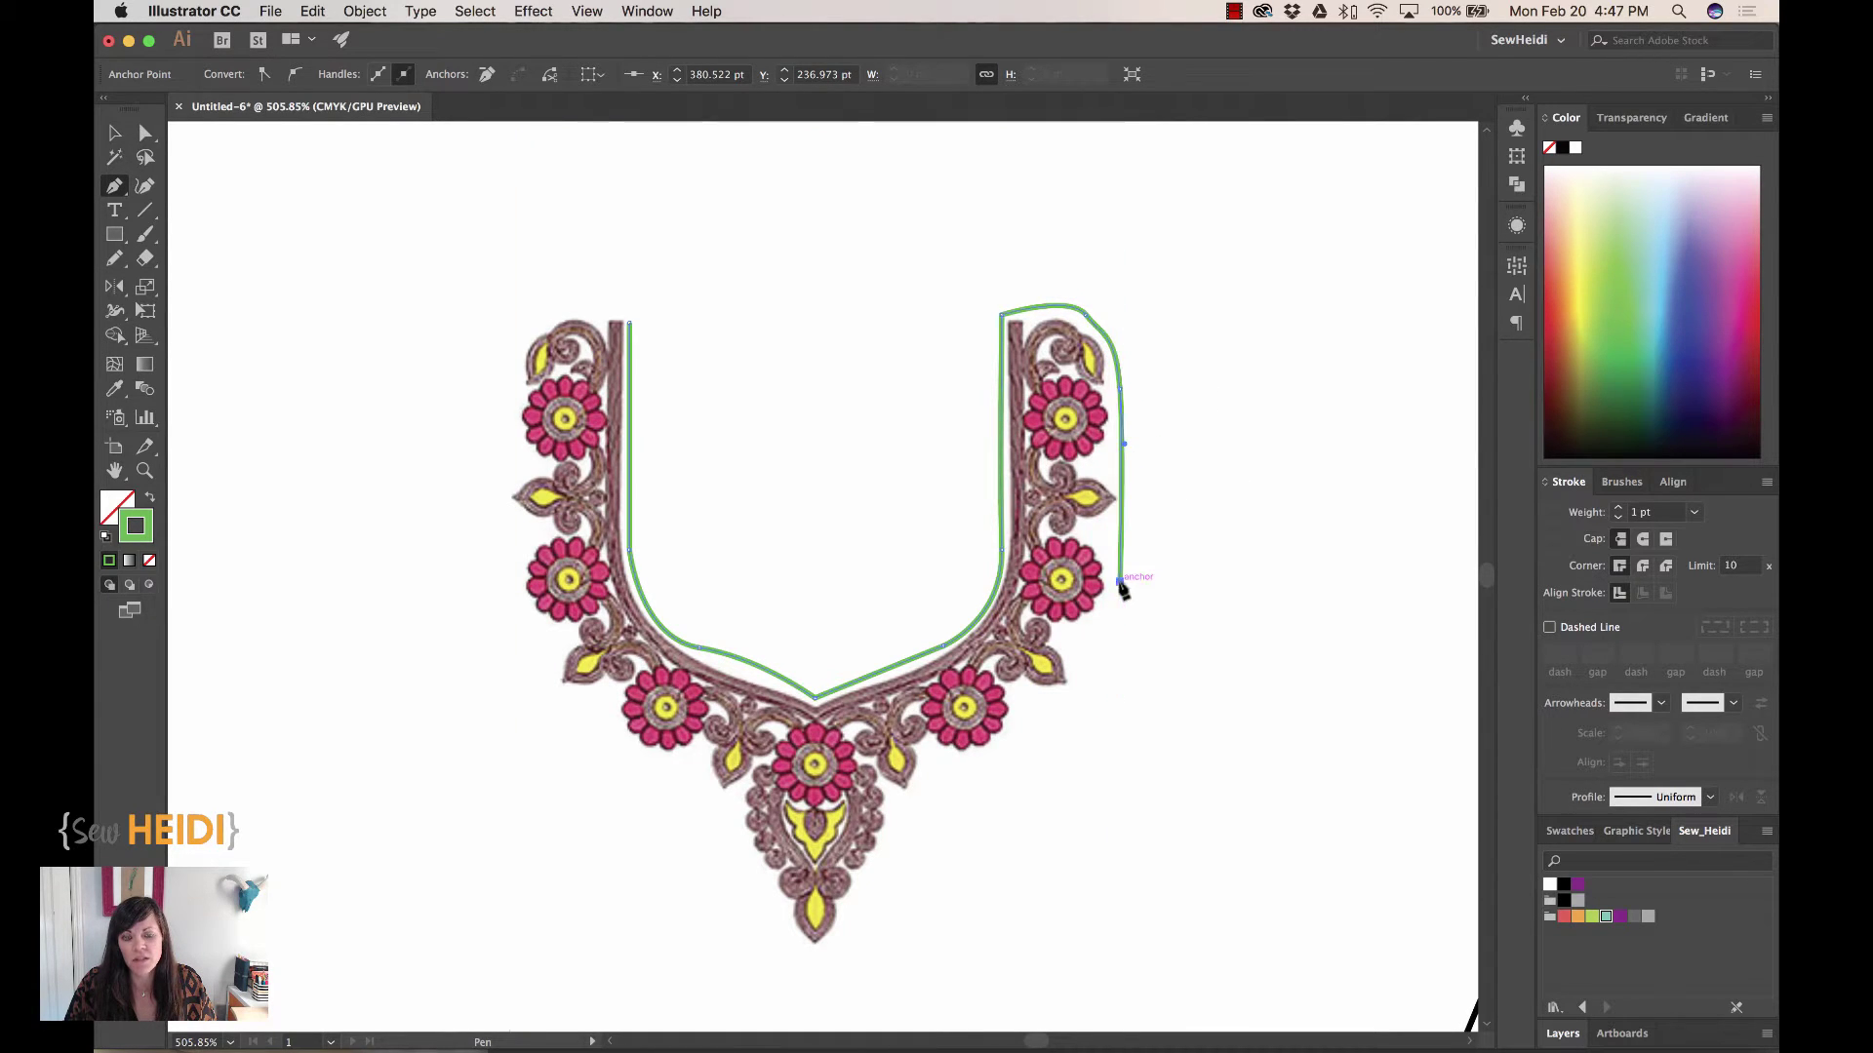
# Trace the outer edge down around the pendant and up the left side, closing the path
pyautogui.moveTo(1037, 758); pyautogui.dragTo(839, 966)
pyautogui.click(837, 966)
pyautogui.moveTo(805, 974); pyautogui.dragTo(559, 711)
pyautogui.click(720, 808)
pyautogui.click(556, 696)
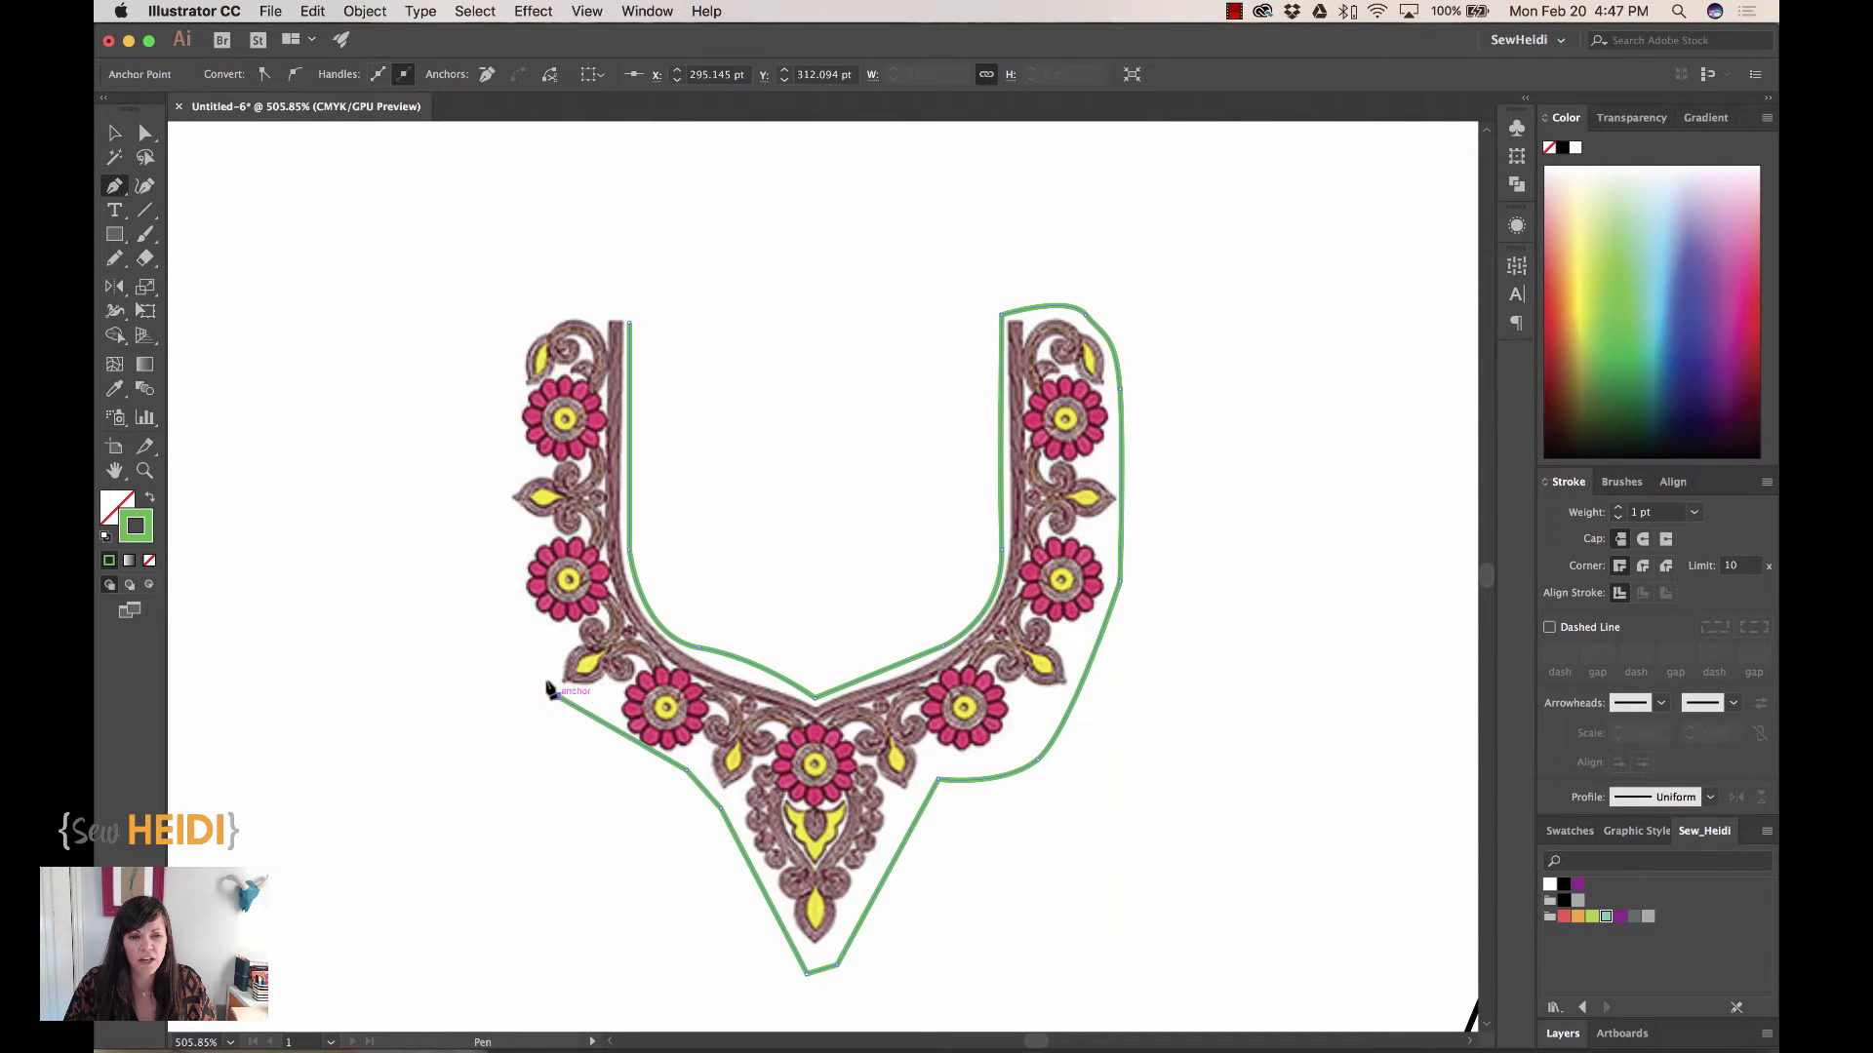
pyautogui.click(508, 591)
pyautogui.click(499, 476)
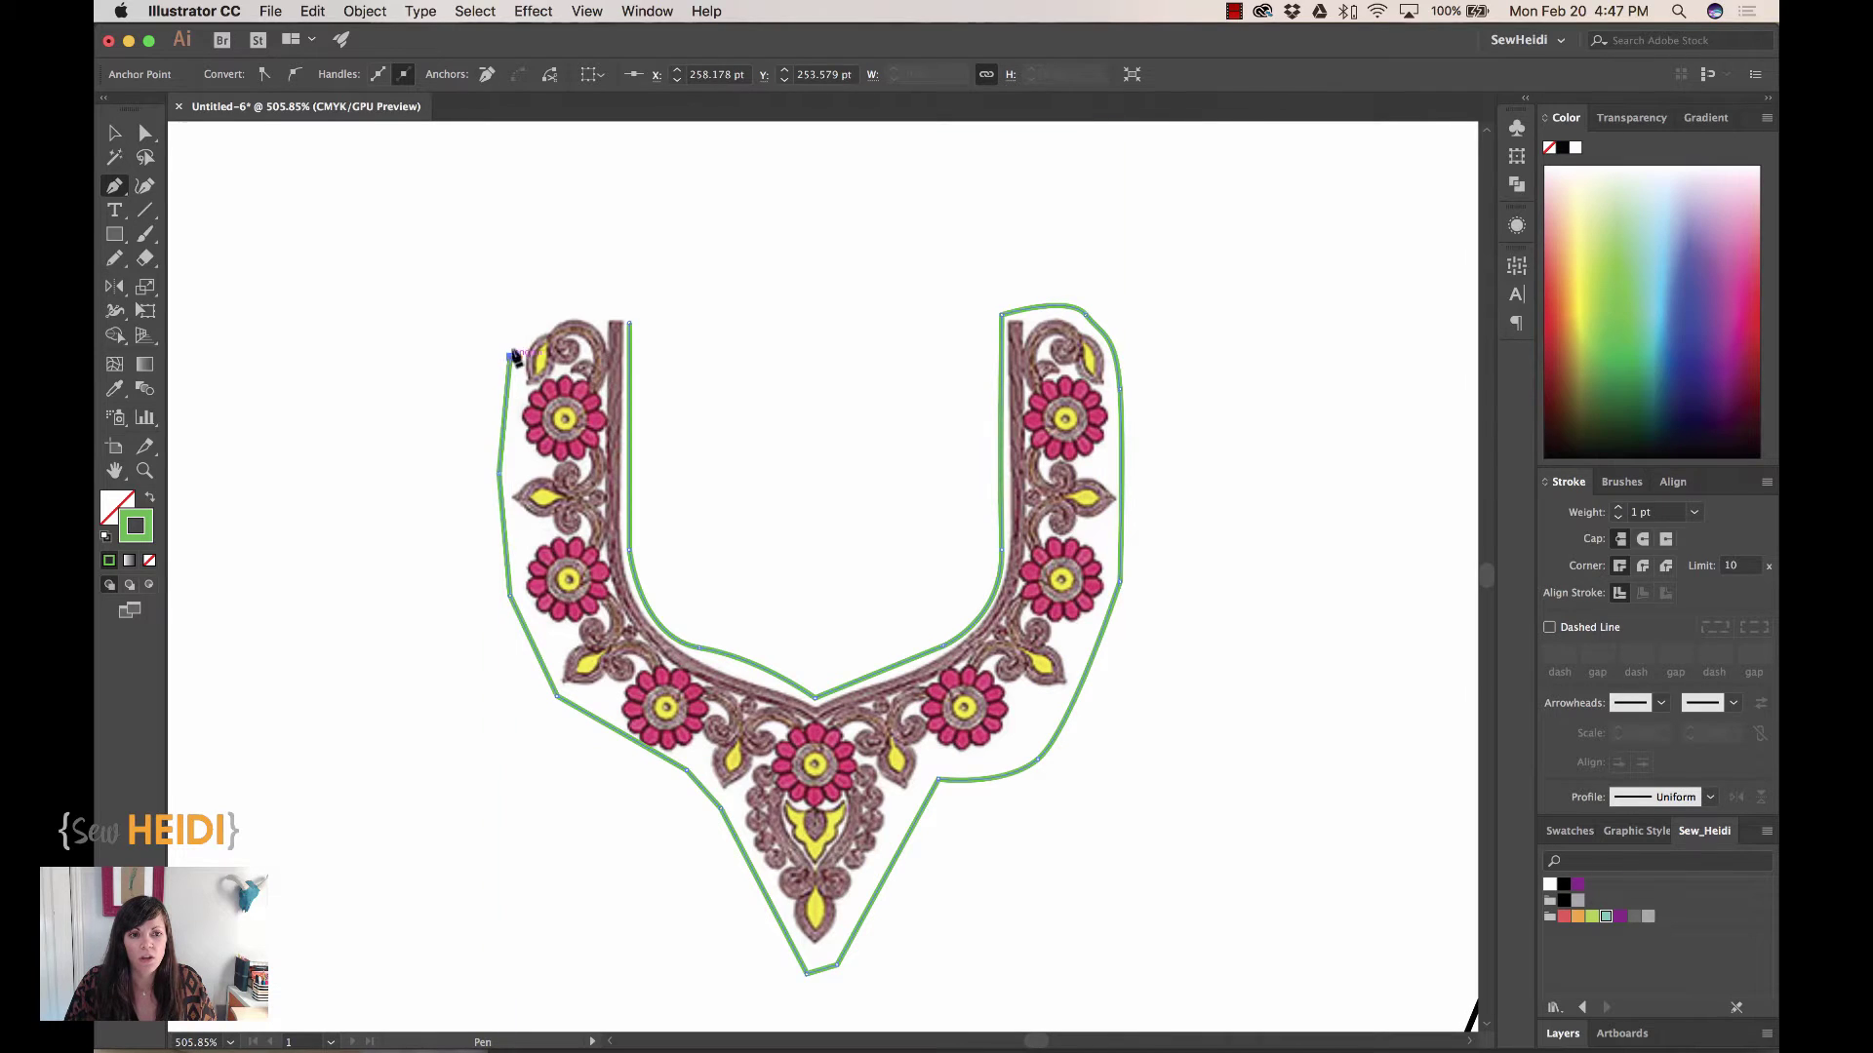
pyautogui.click(510, 357)
pyautogui.moveTo(585, 299); pyautogui.dragTo(625, 310)
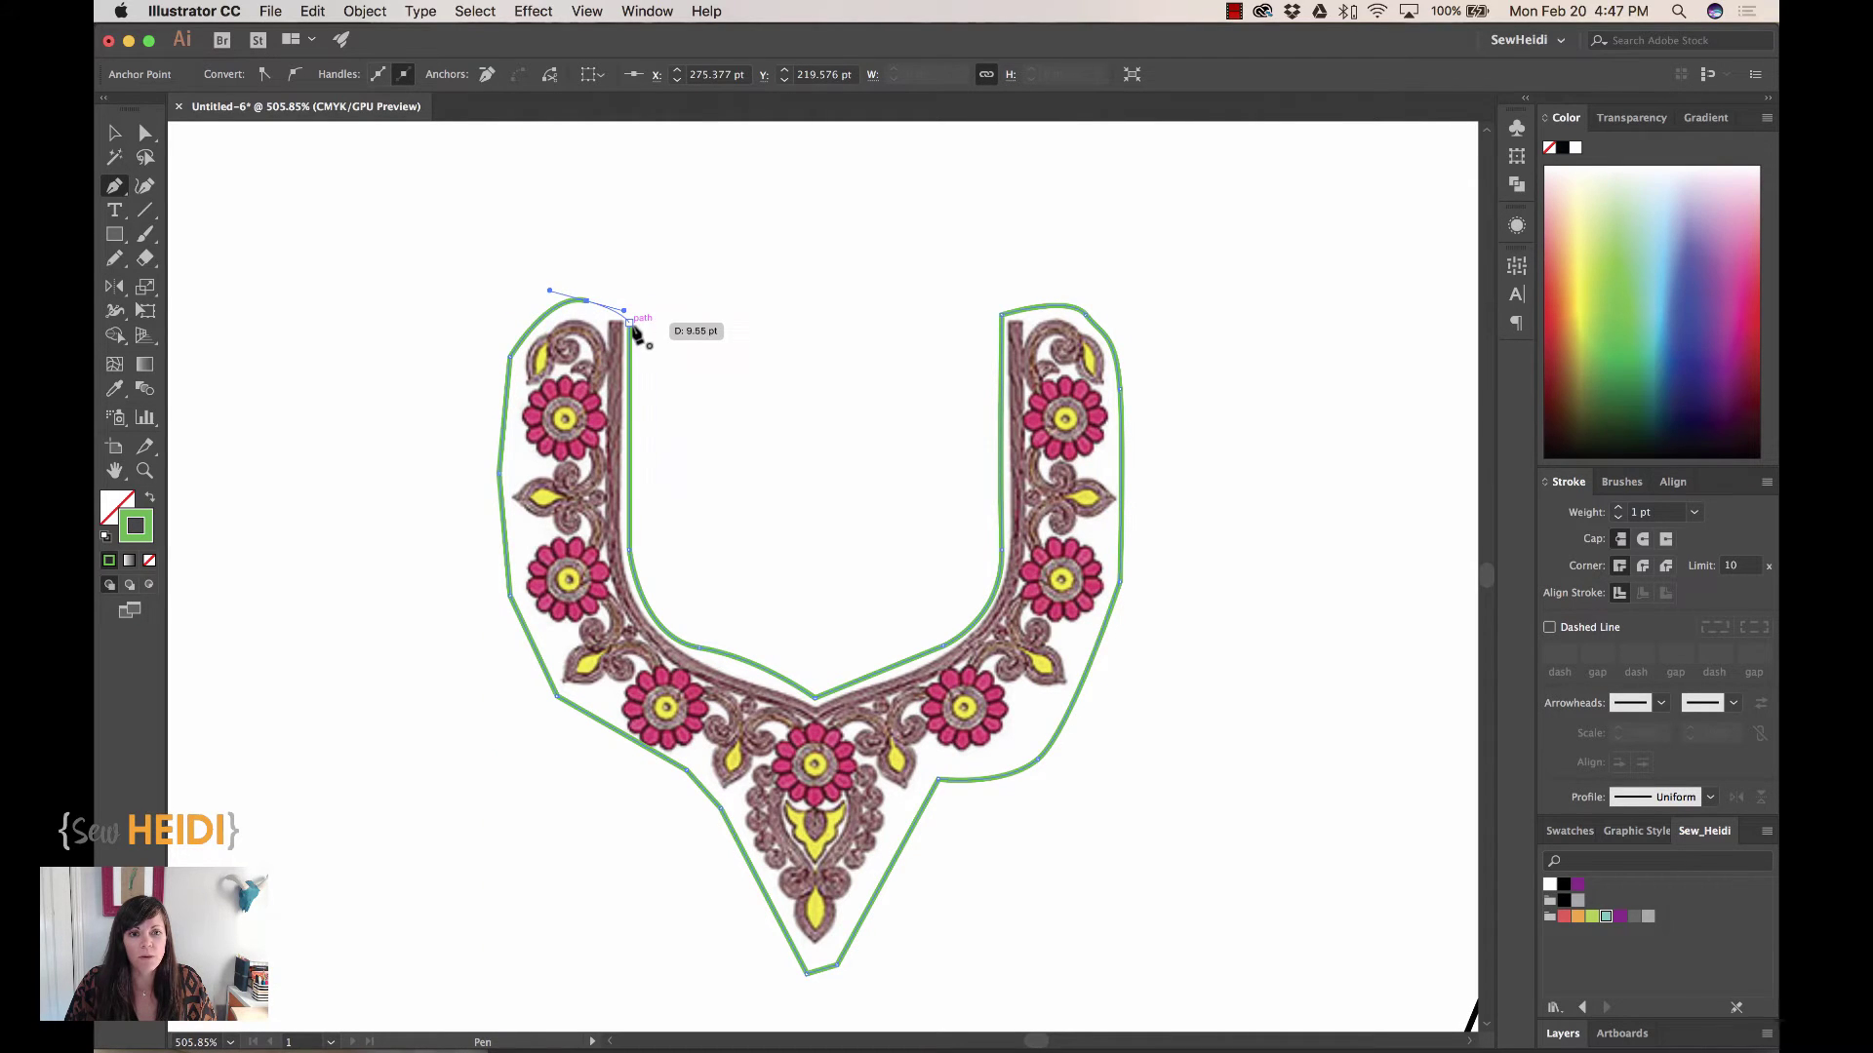
pyautogui.click(629, 322)
# Select the finished green outline with the Selection tool
pyautogui.click(115, 133)
pyautogui.click(325, 389)
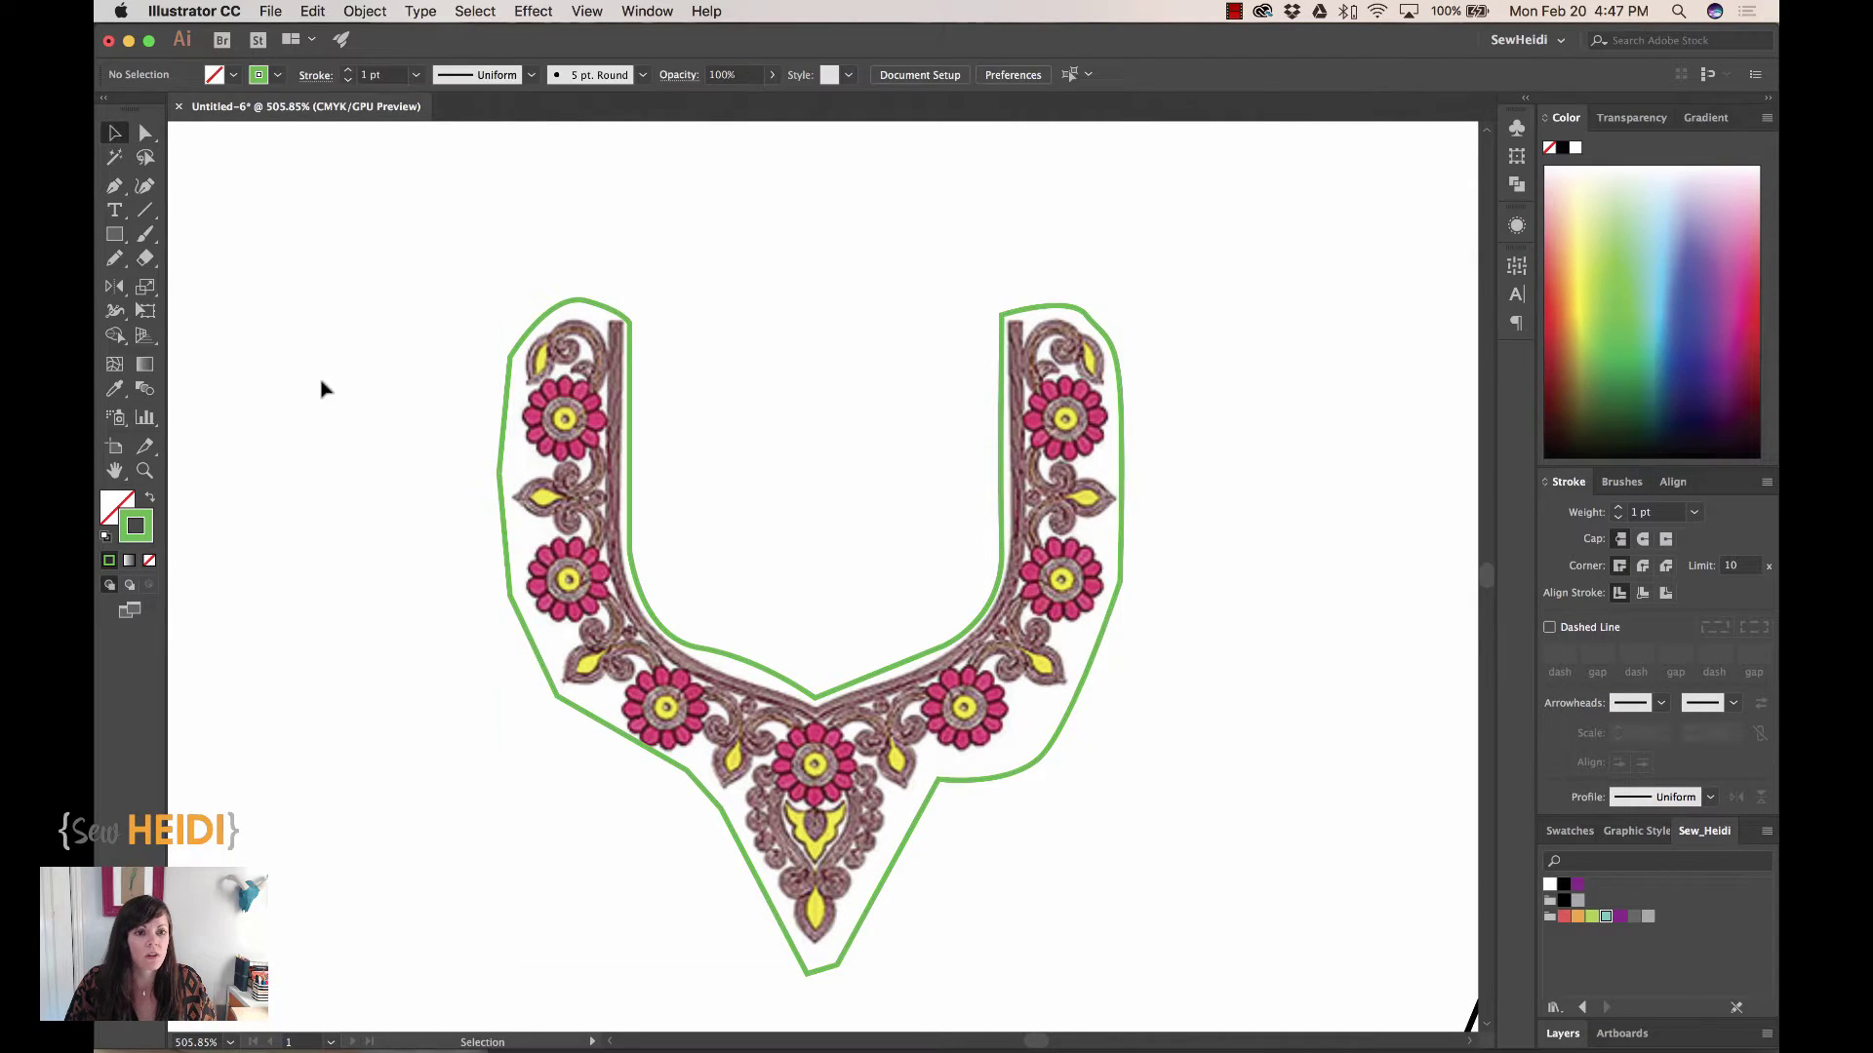
pyautogui.click(595, 310)
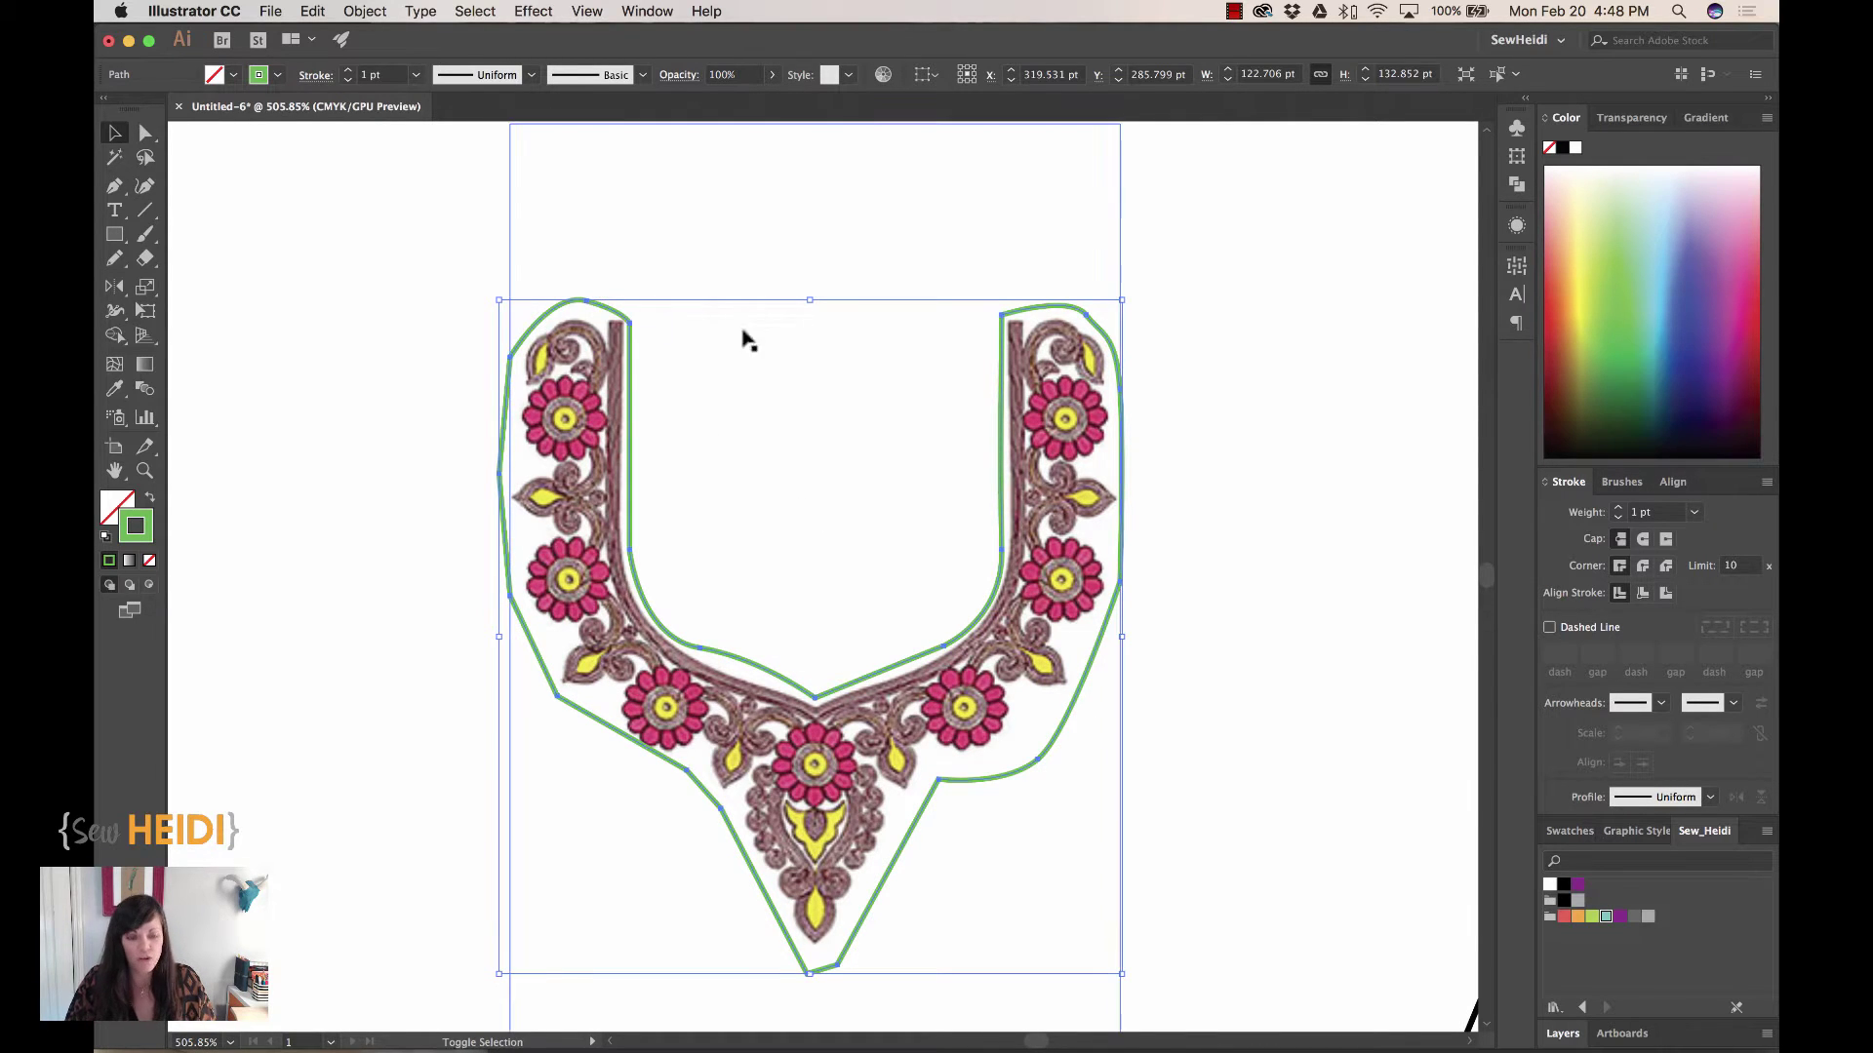
# Select the green outline with the embroidery image and make a clipping mask from them
pyautogui.keyDown('shift'); pyautogui.click(868, 317); pyautogui.keyUp('shift')
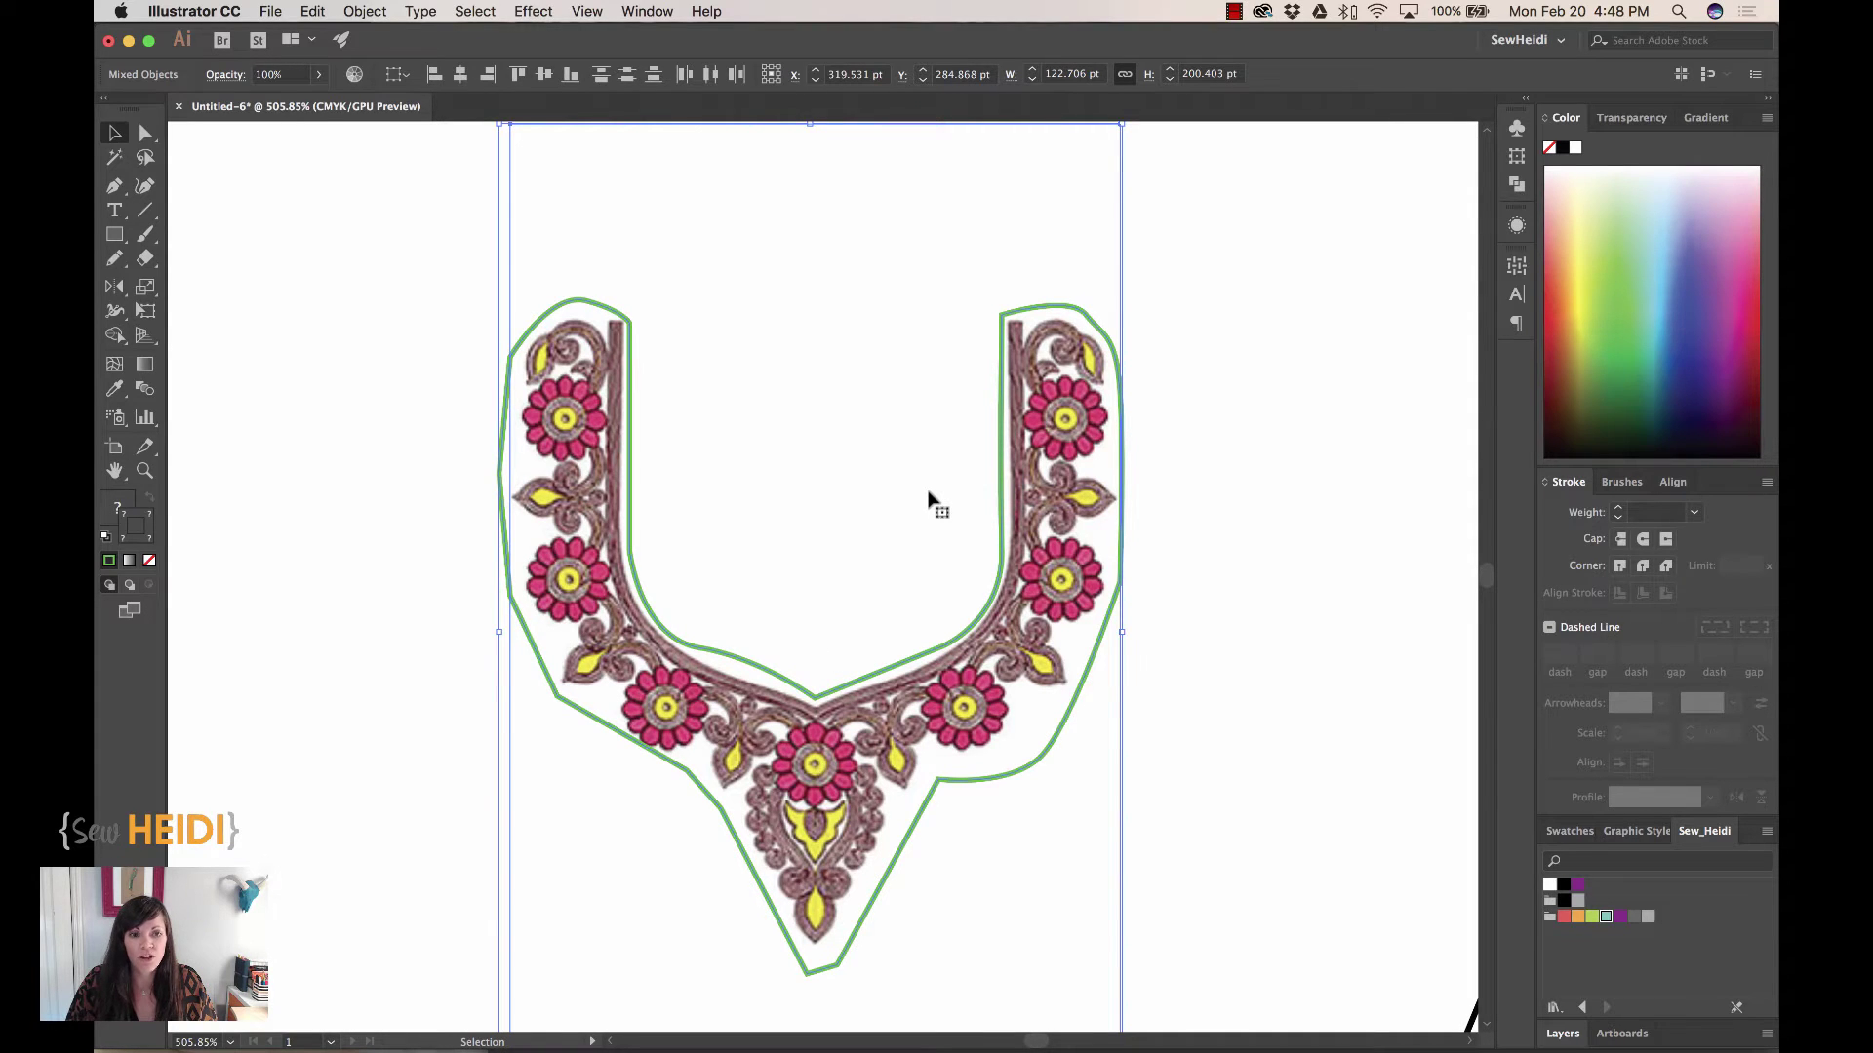
pyautogui.click(380, 12)
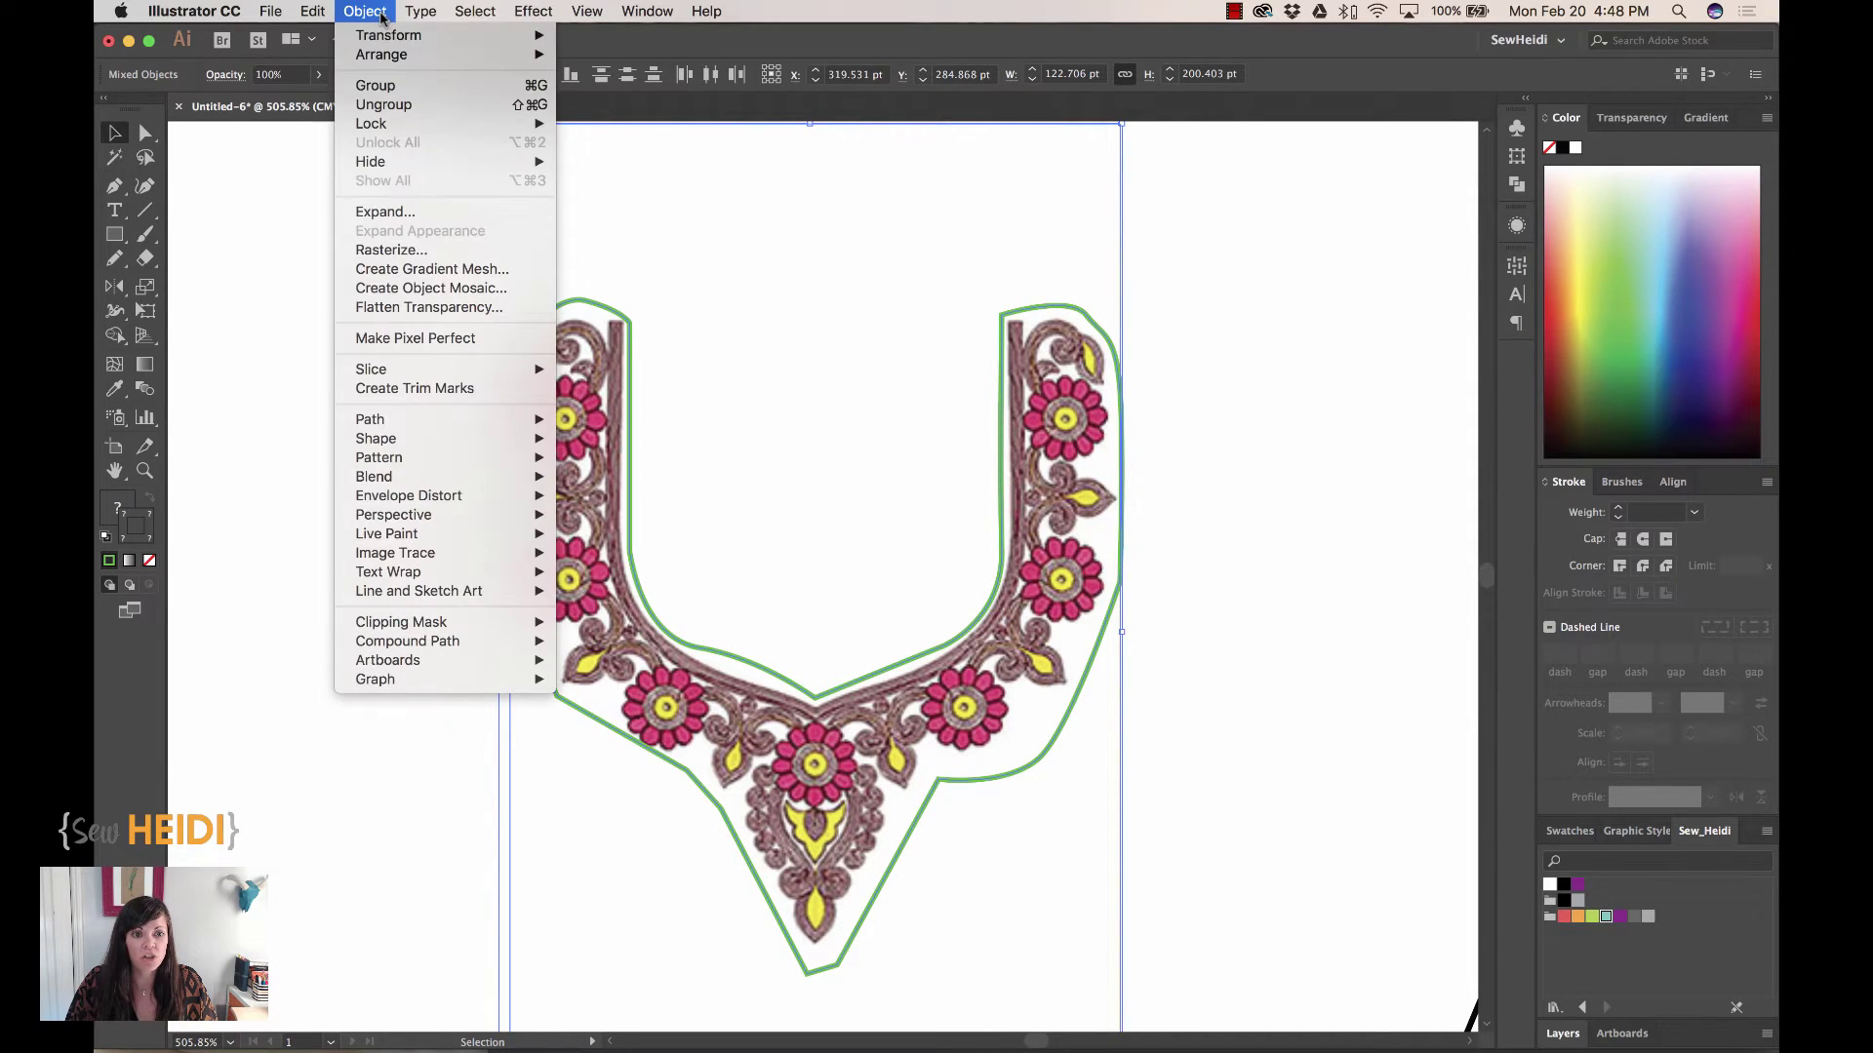
pyautogui.moveTo(439, 624)
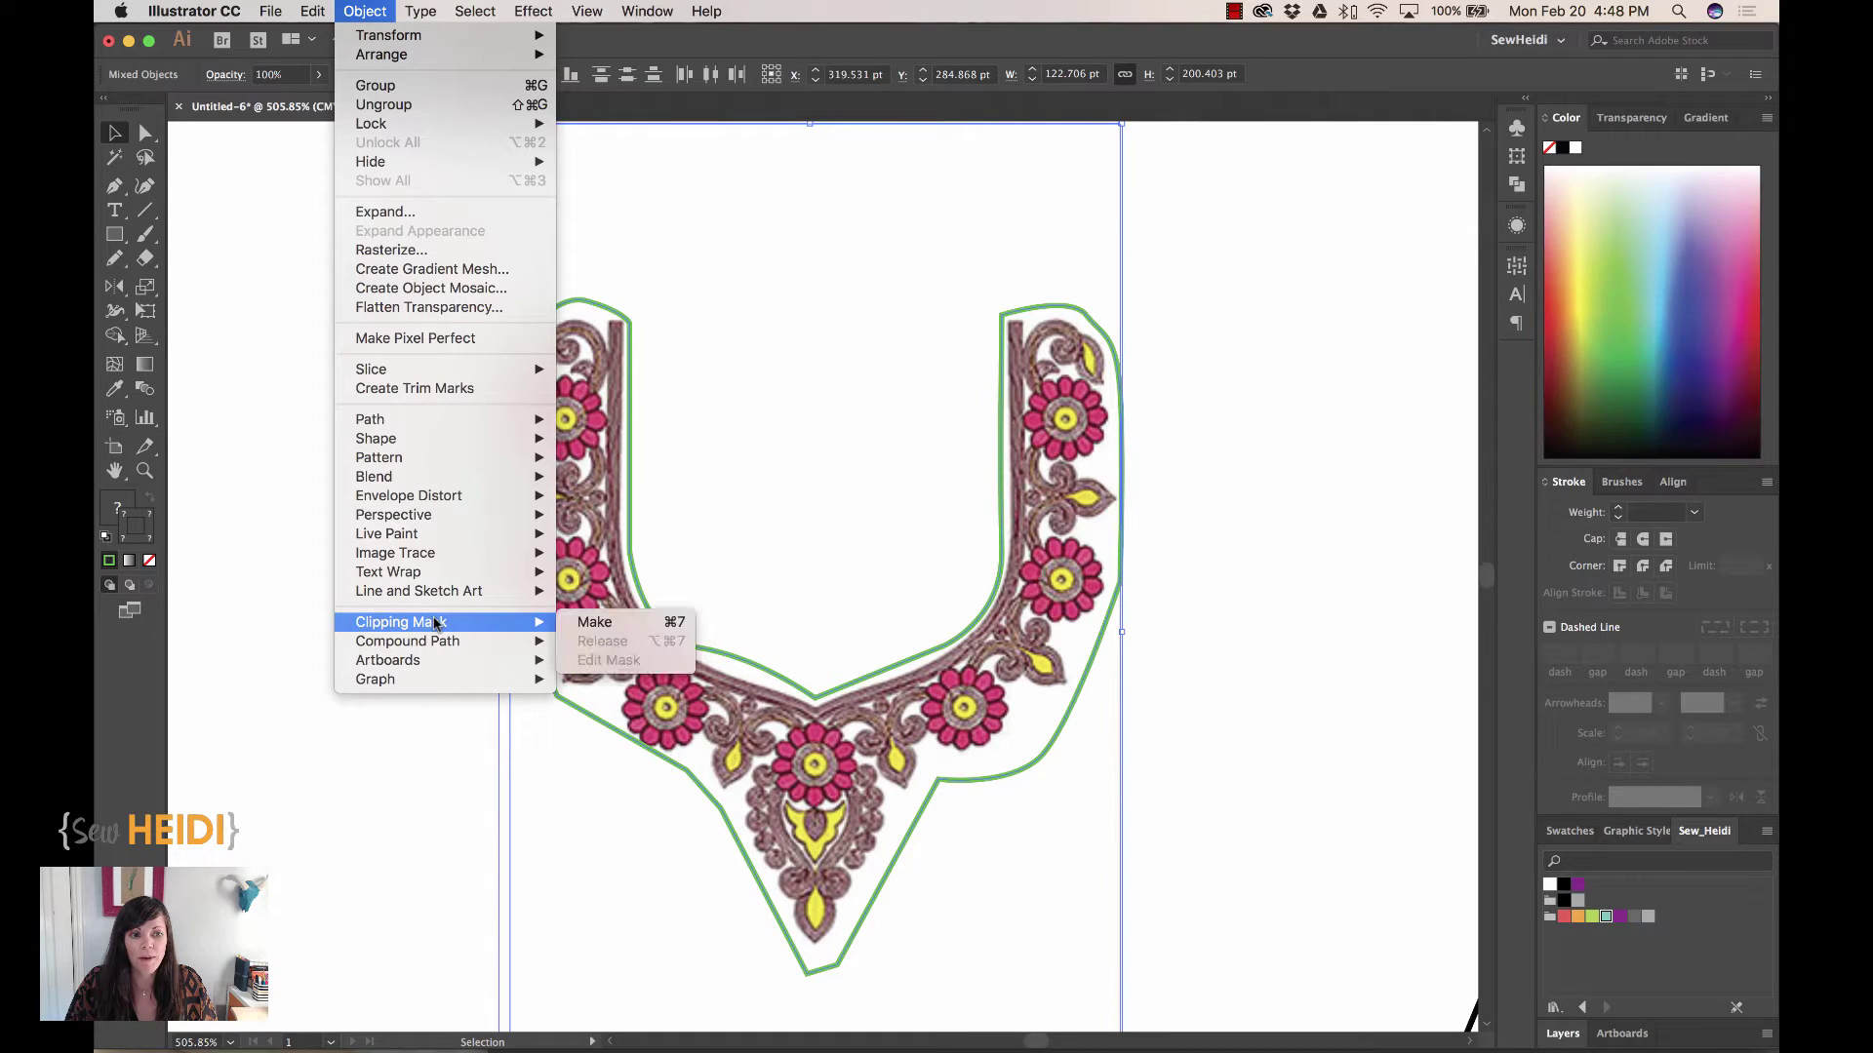
pyautogui.click(622, 629)
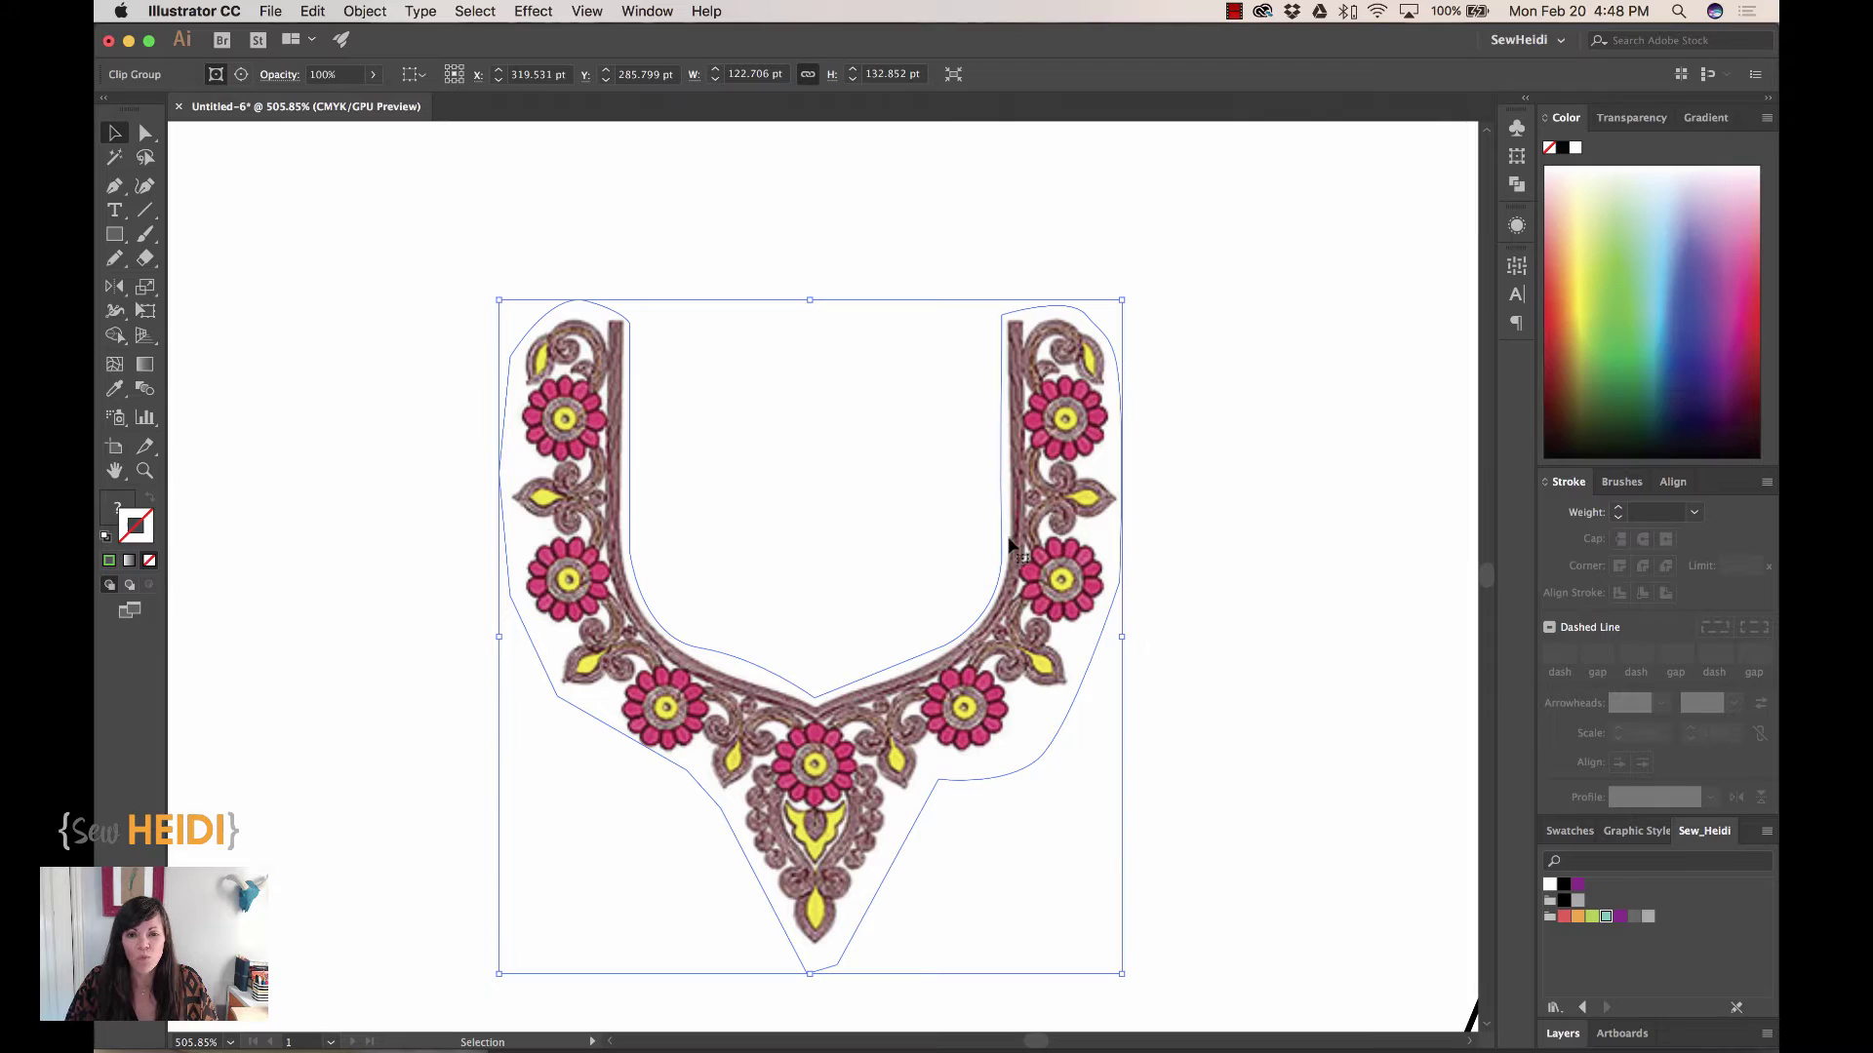
# Bring the blouse into view and move the clipped embroidery onto its front
pyautogui.scroll(-6, 1020, 551)
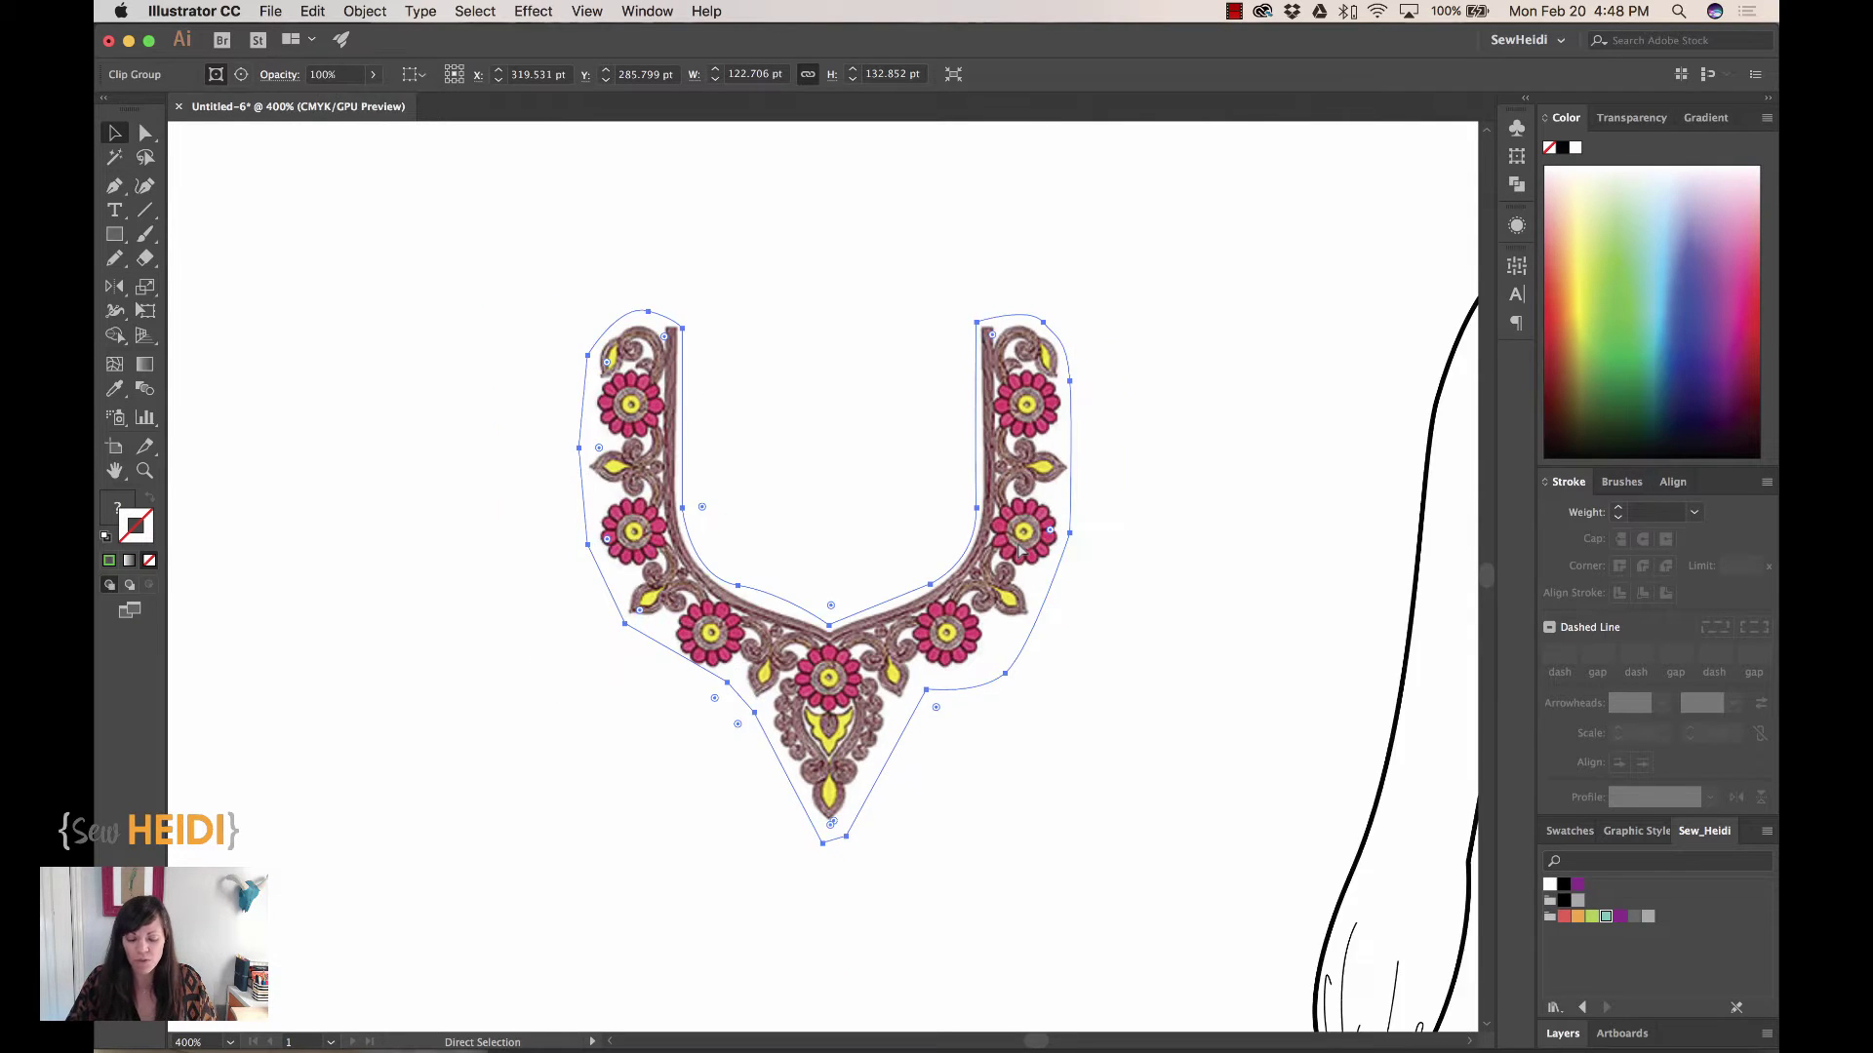
pyautogui.moveTo(1016, 543); pyautogui.dragTo(903, 676)
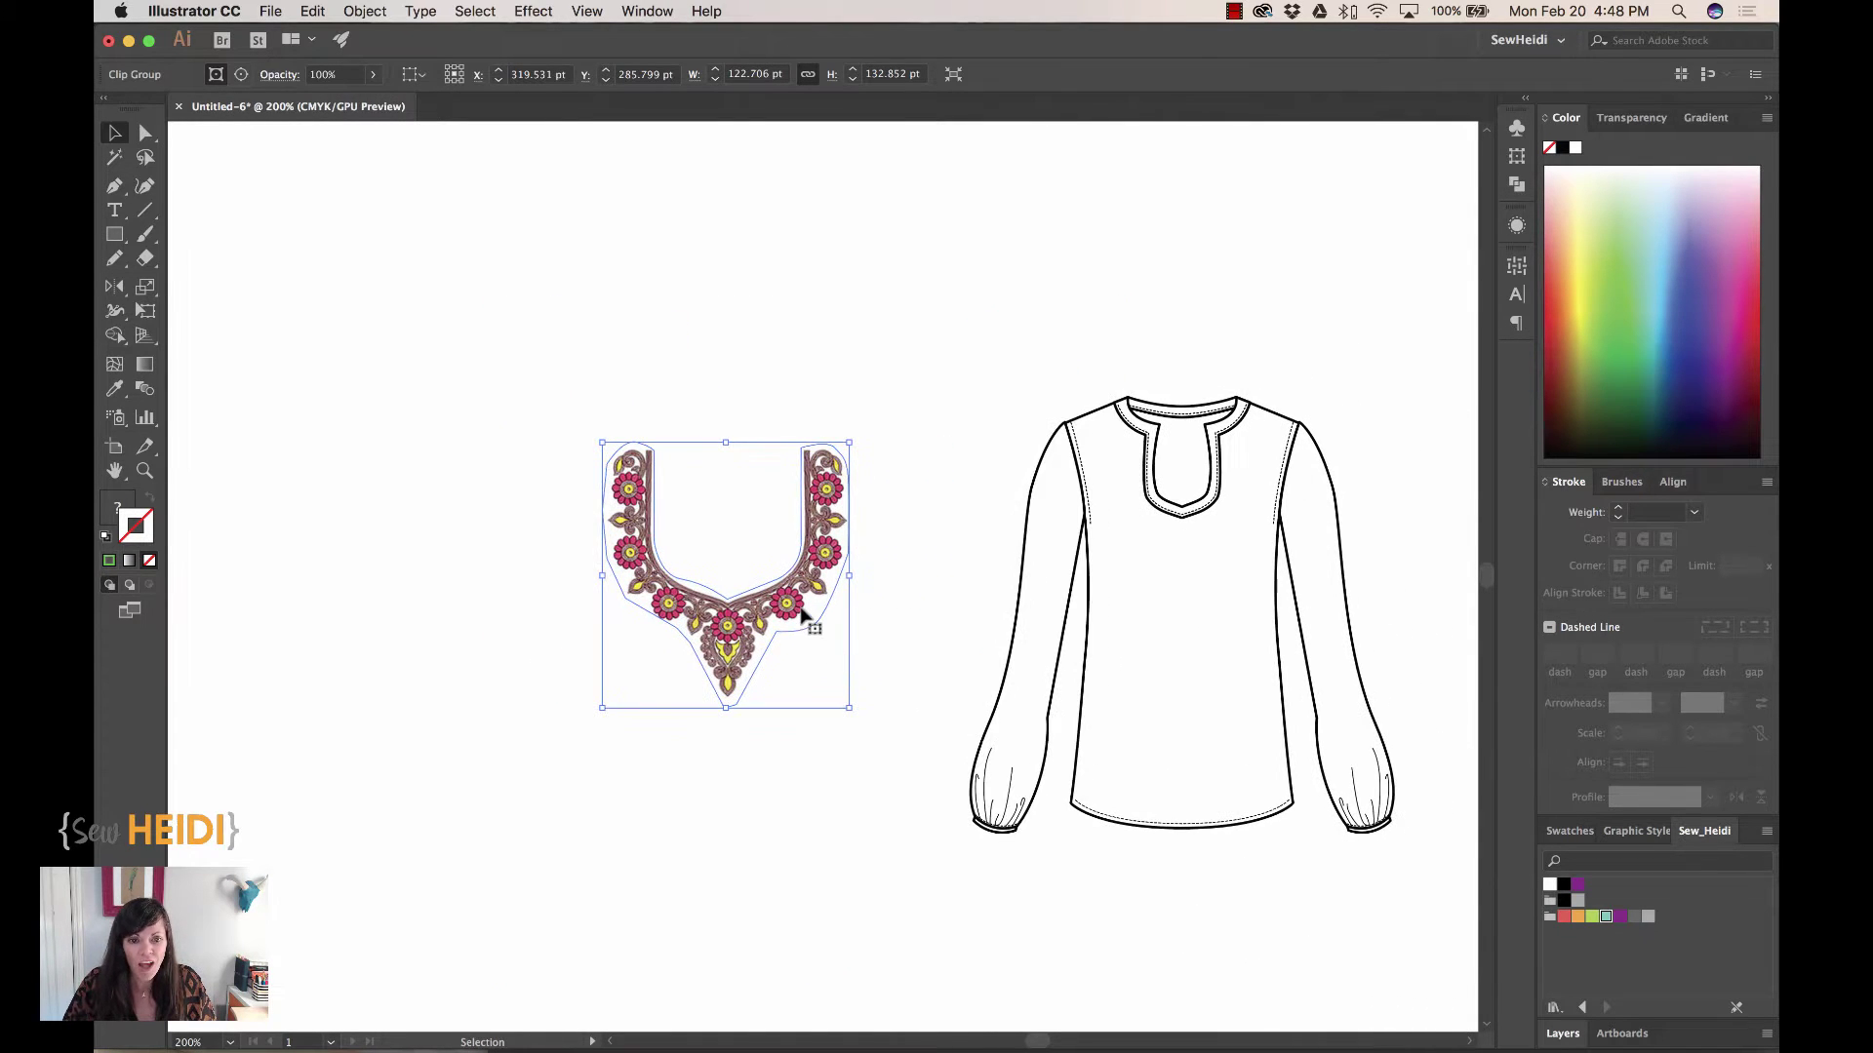
pyautogui.moveTo(815, 629); pyautogui.dragTo(1227, 605)
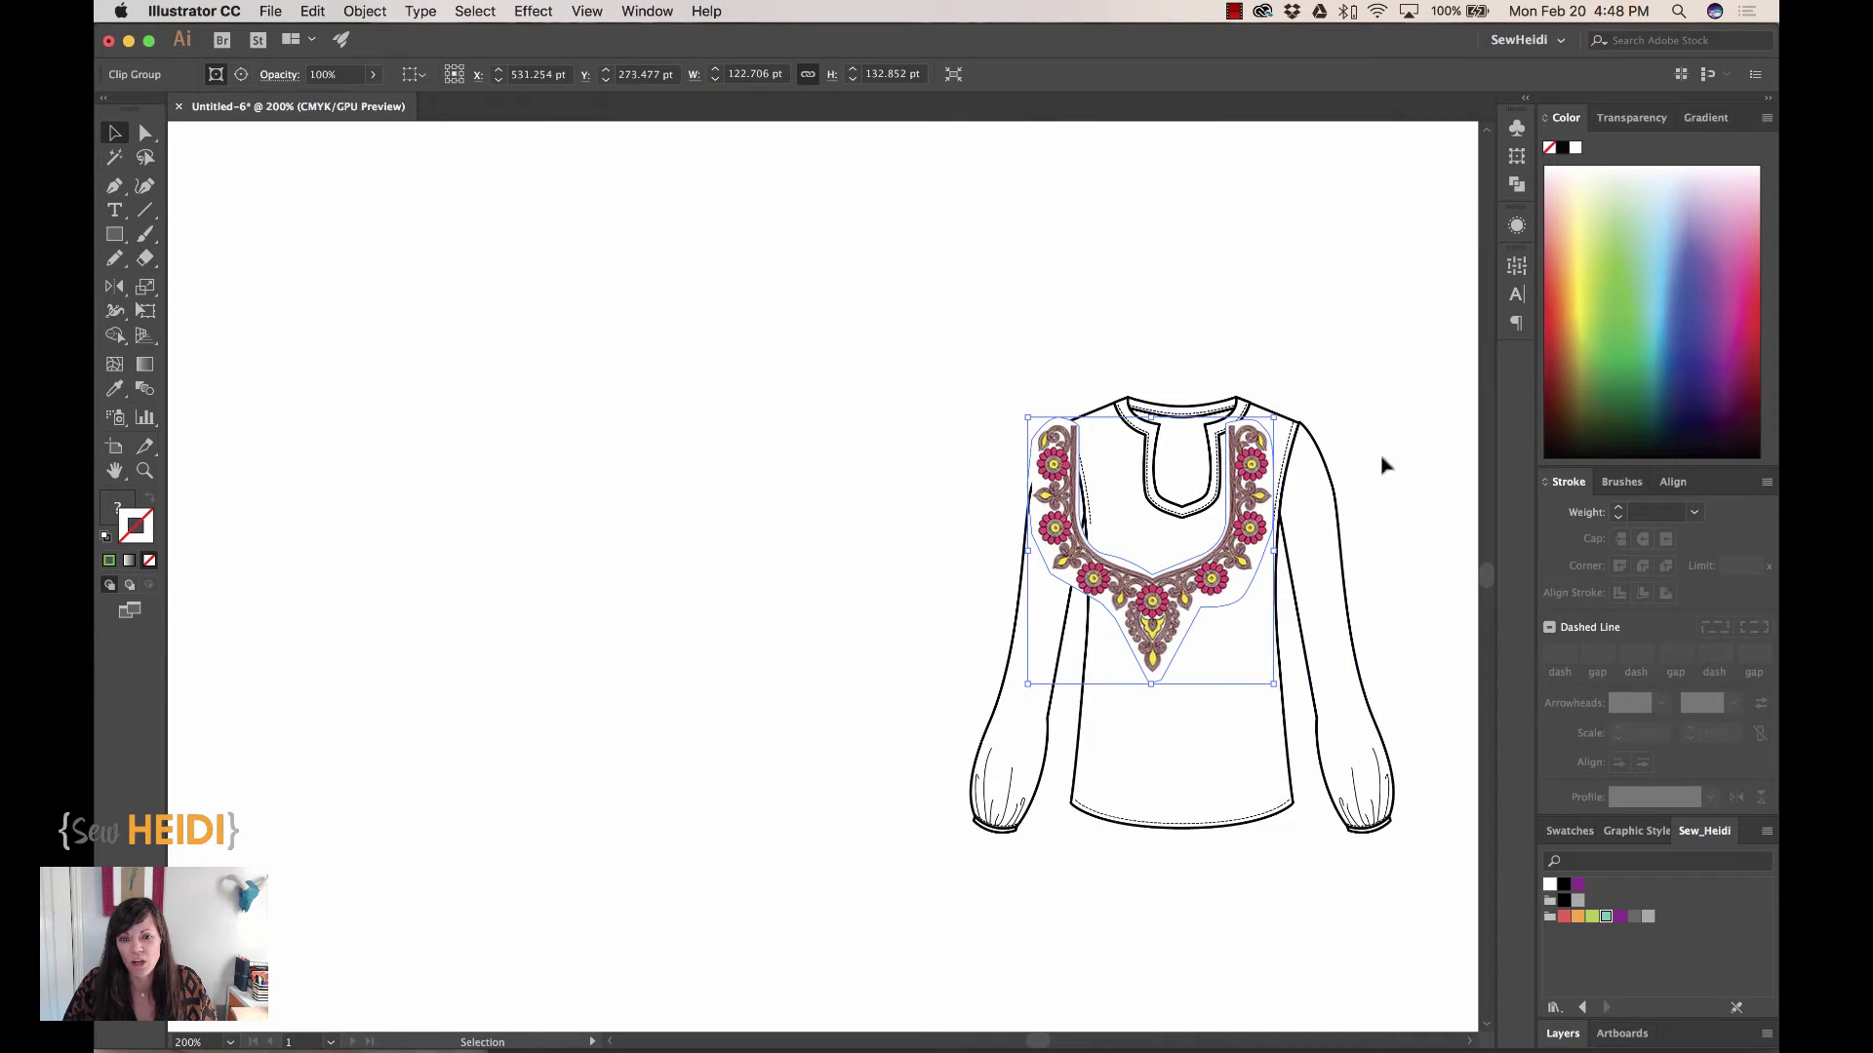
pyautogui.click(1390, 404)
pyautogui.scroll(5, 1102, 546)
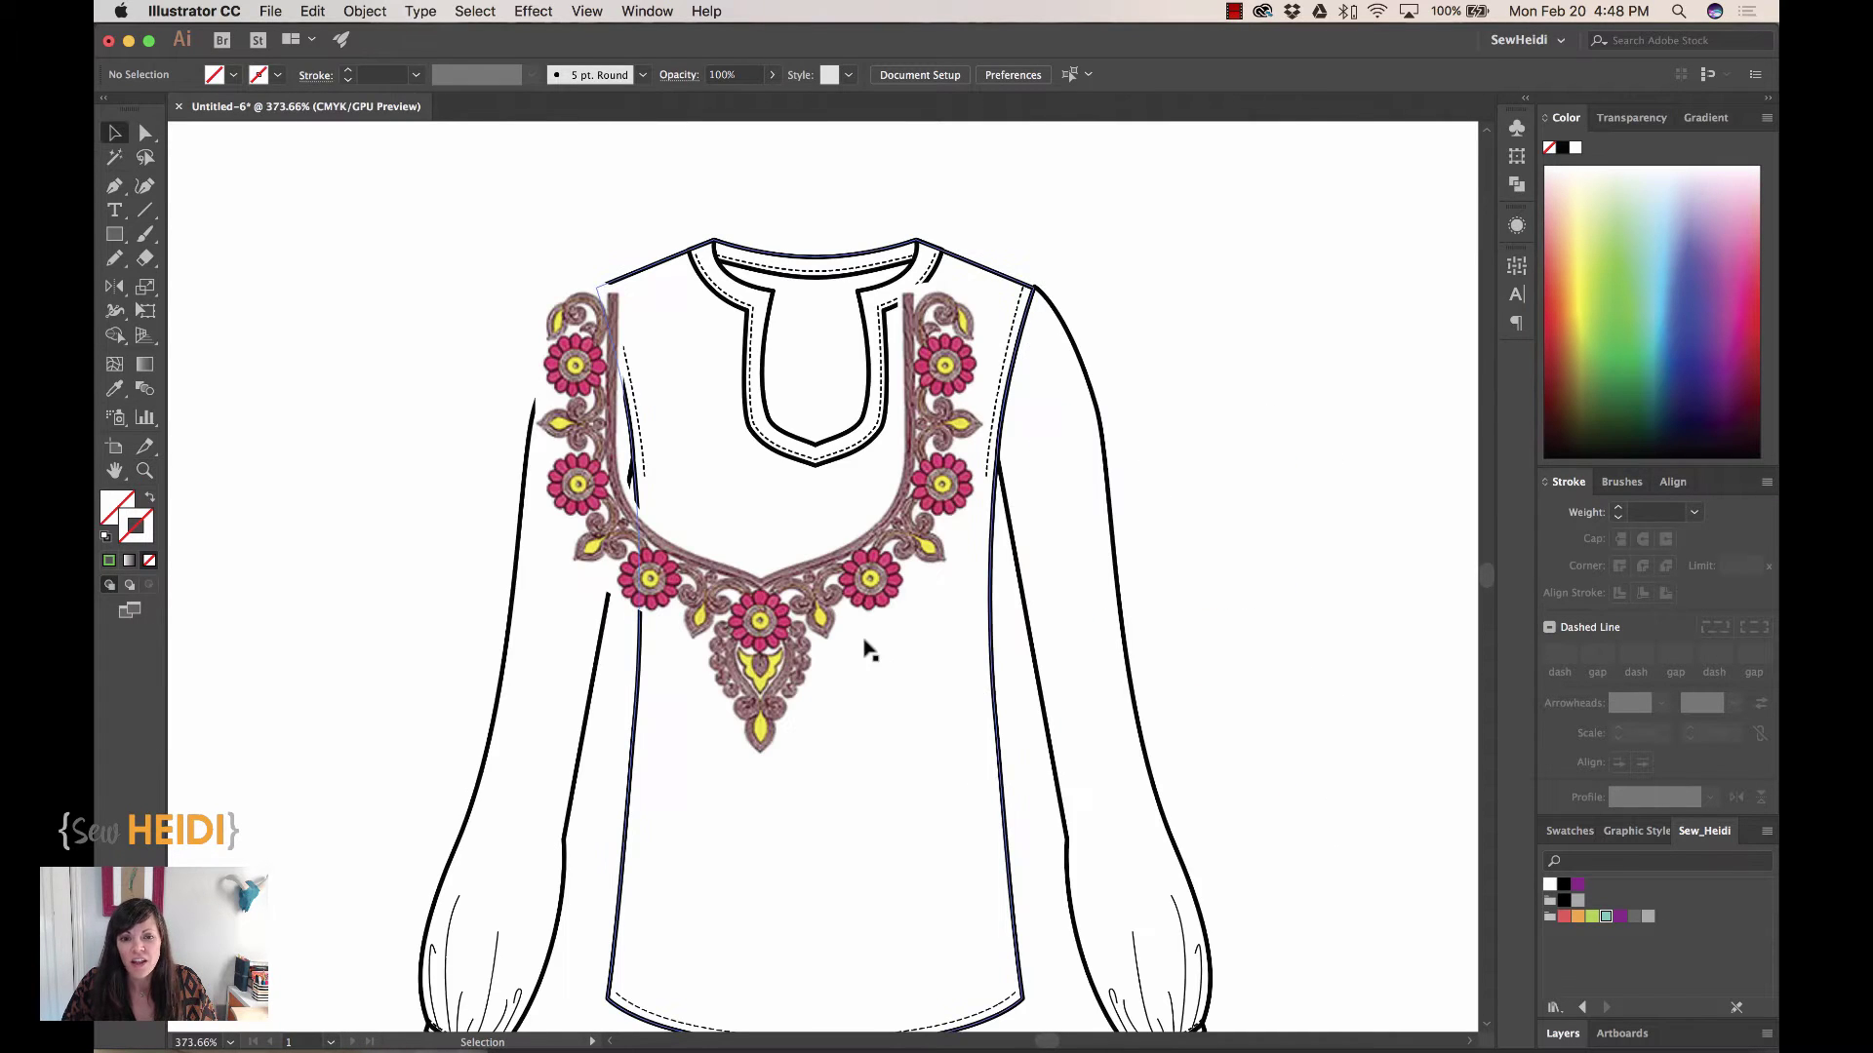
pyautogui.click(759, 602)
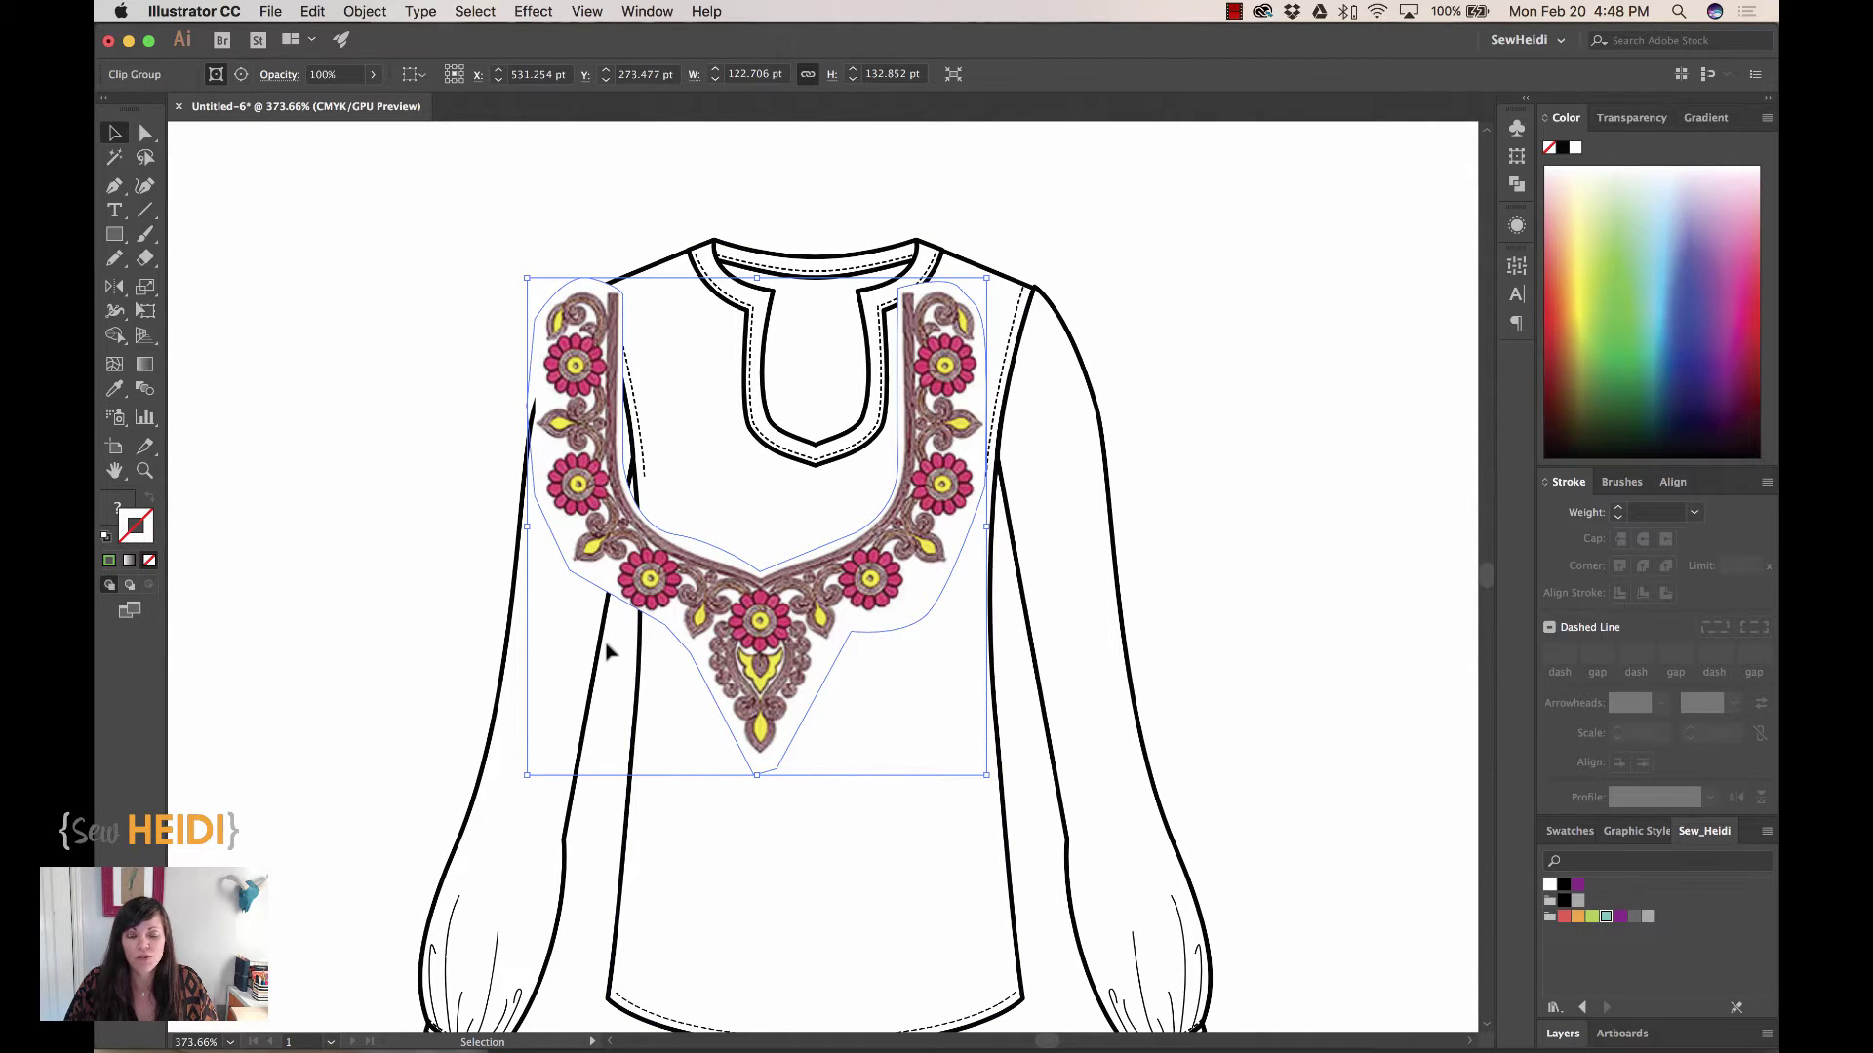
# Narrow and scale down the embroidery so it hugs the collar opening
pyautogui.moveTo(526, 526); pyautogui.dragTo(674, 527)
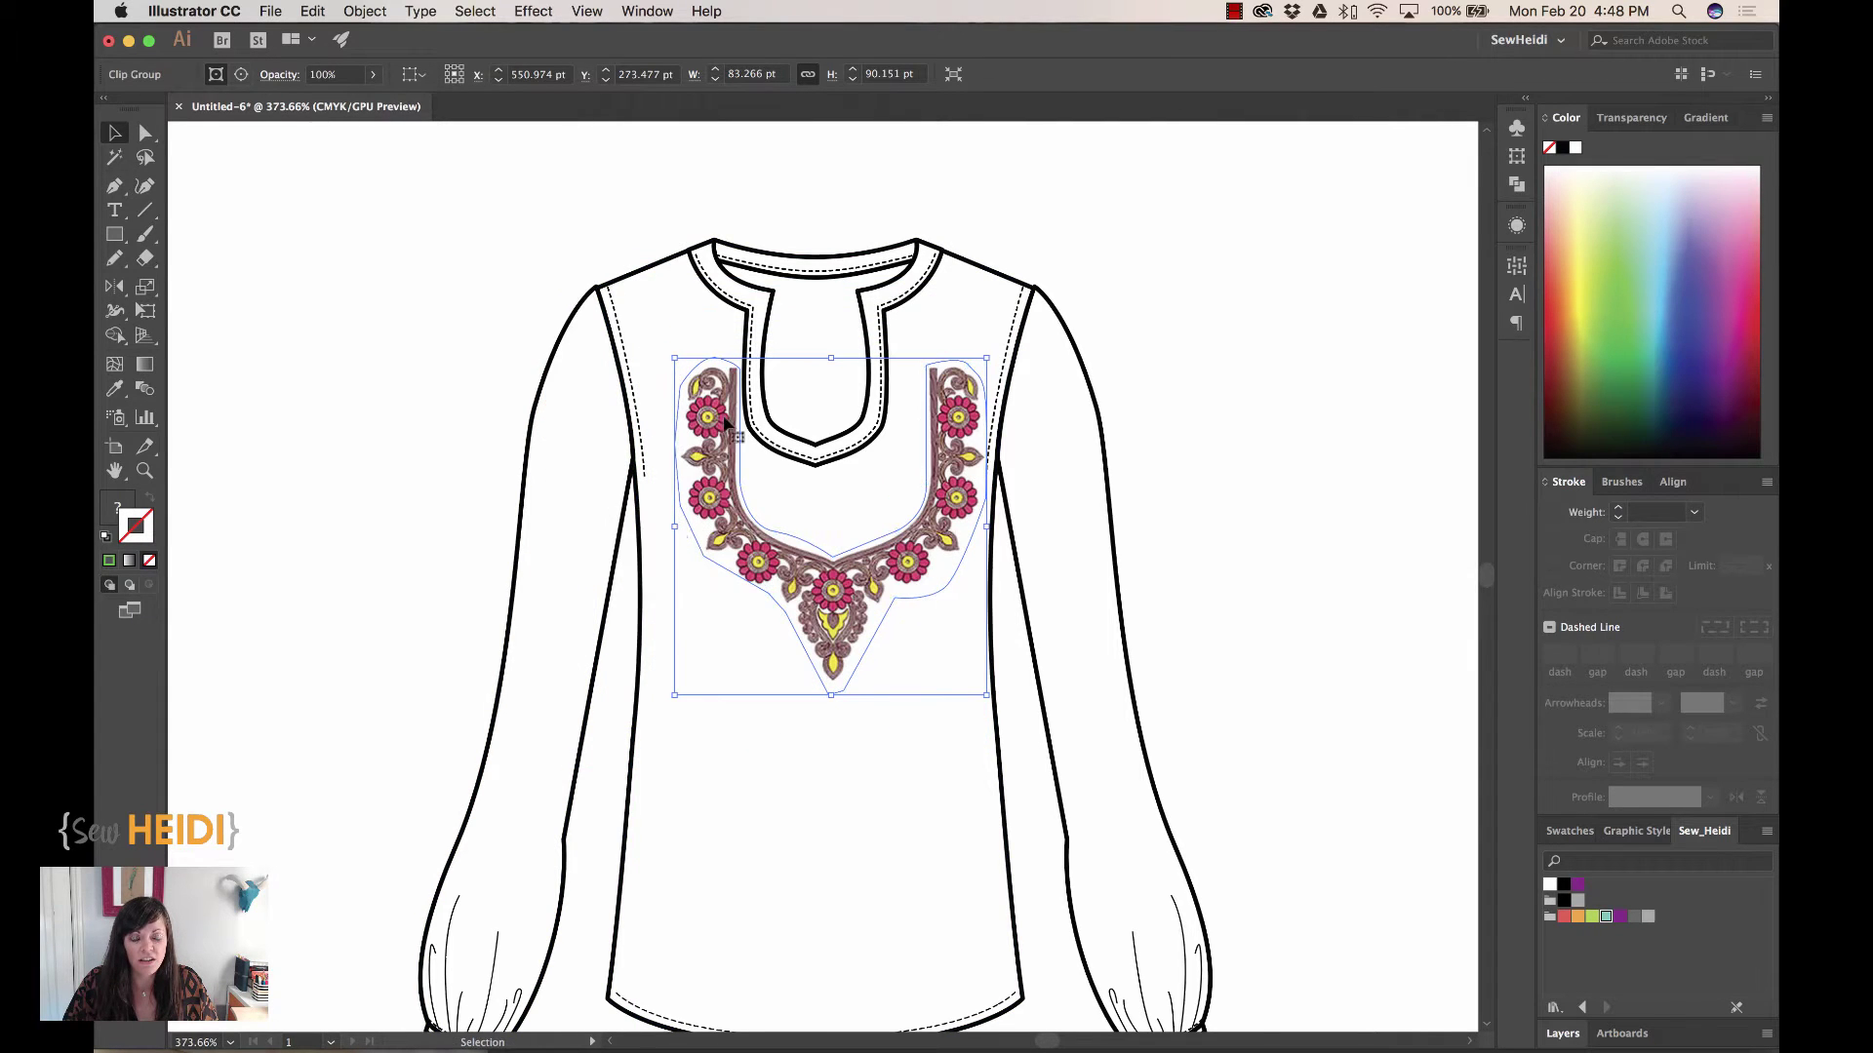
pyautogui.moveTo(851, 601); pyautogui.dragTo(836, 549)
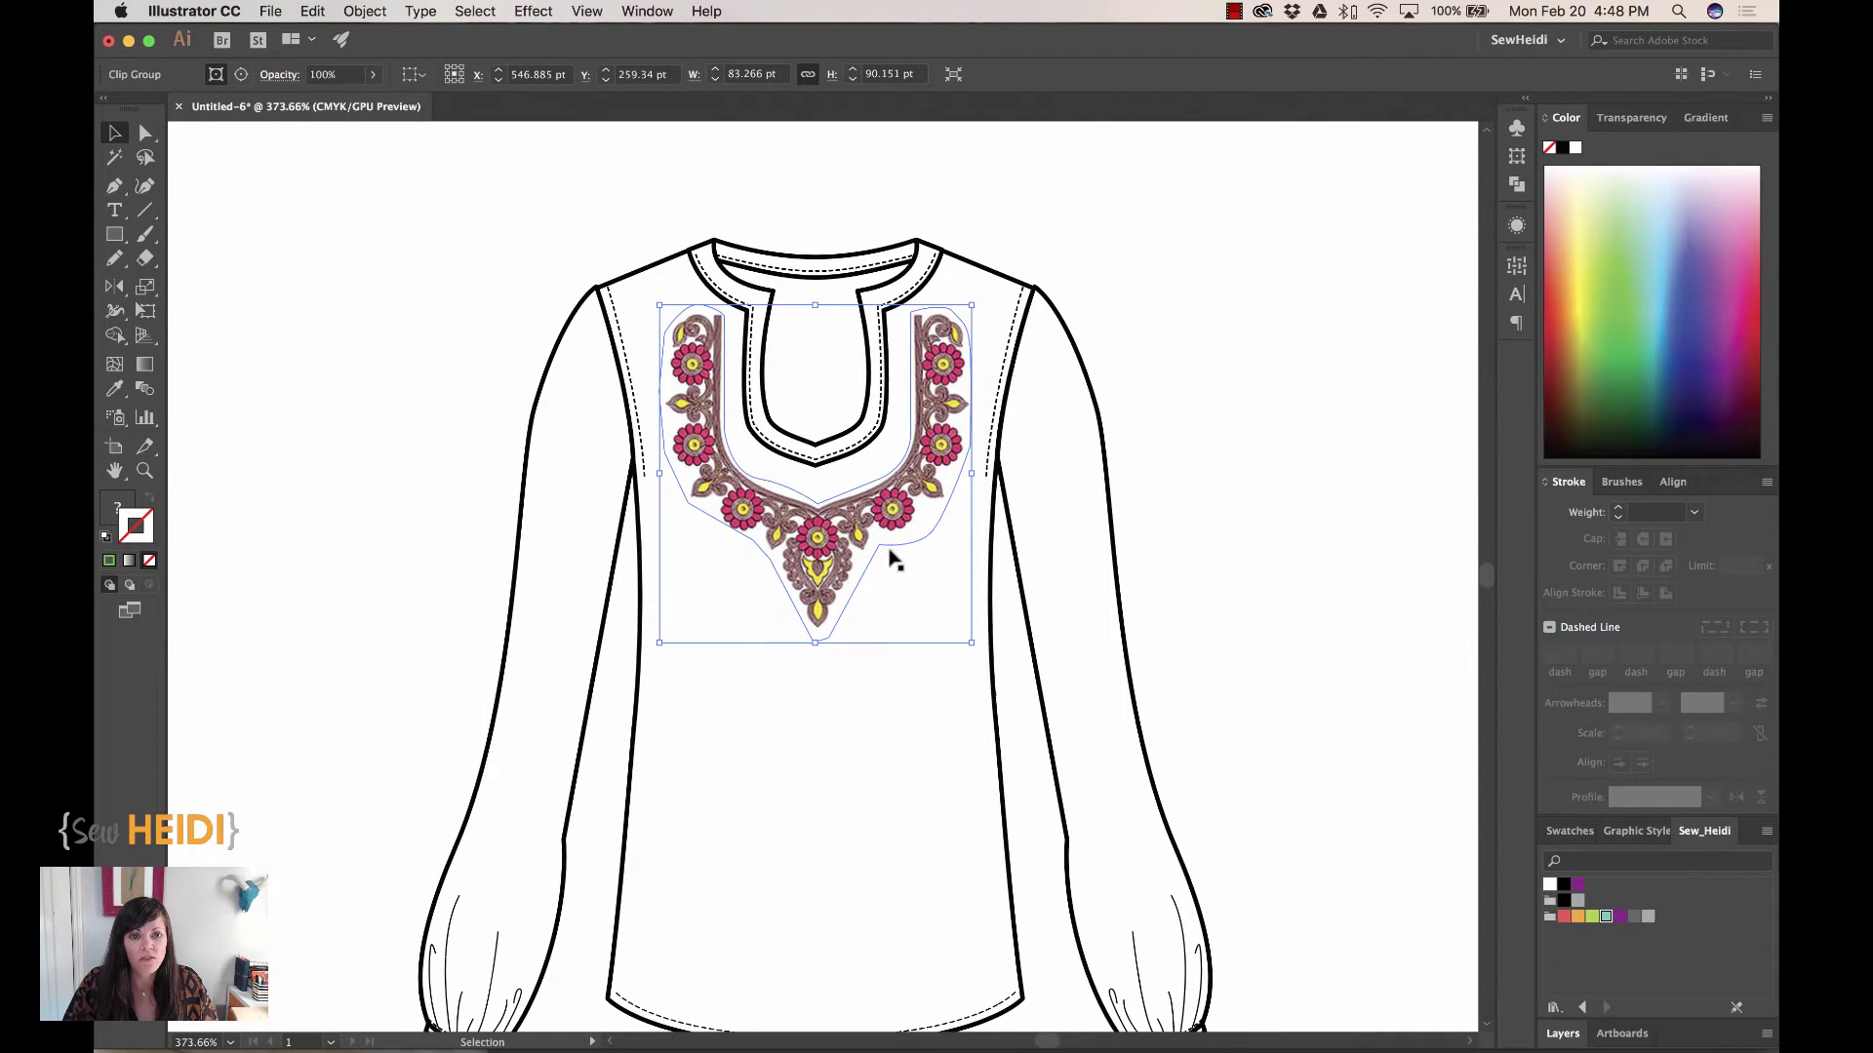
pyautogui.moveTo(971, 474); pyautogui.dragTo(891, 474)
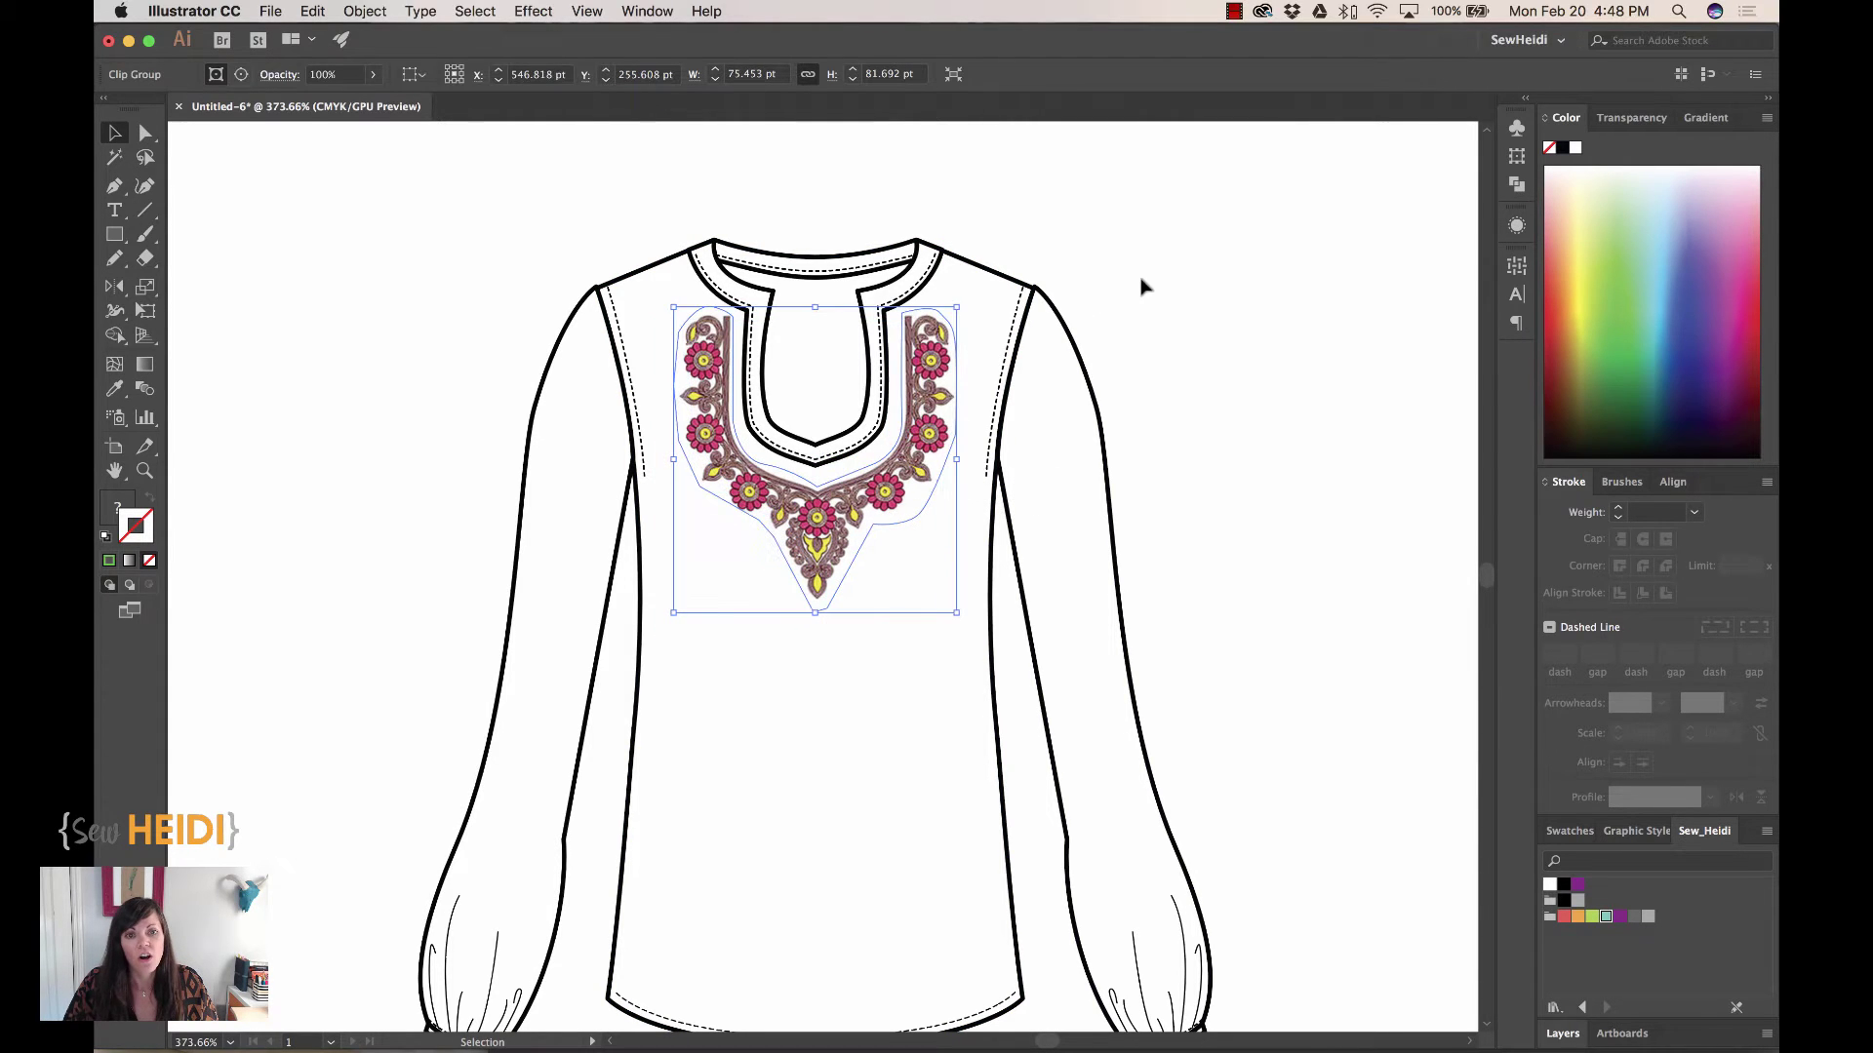
pyautogui.click(1258, 376)
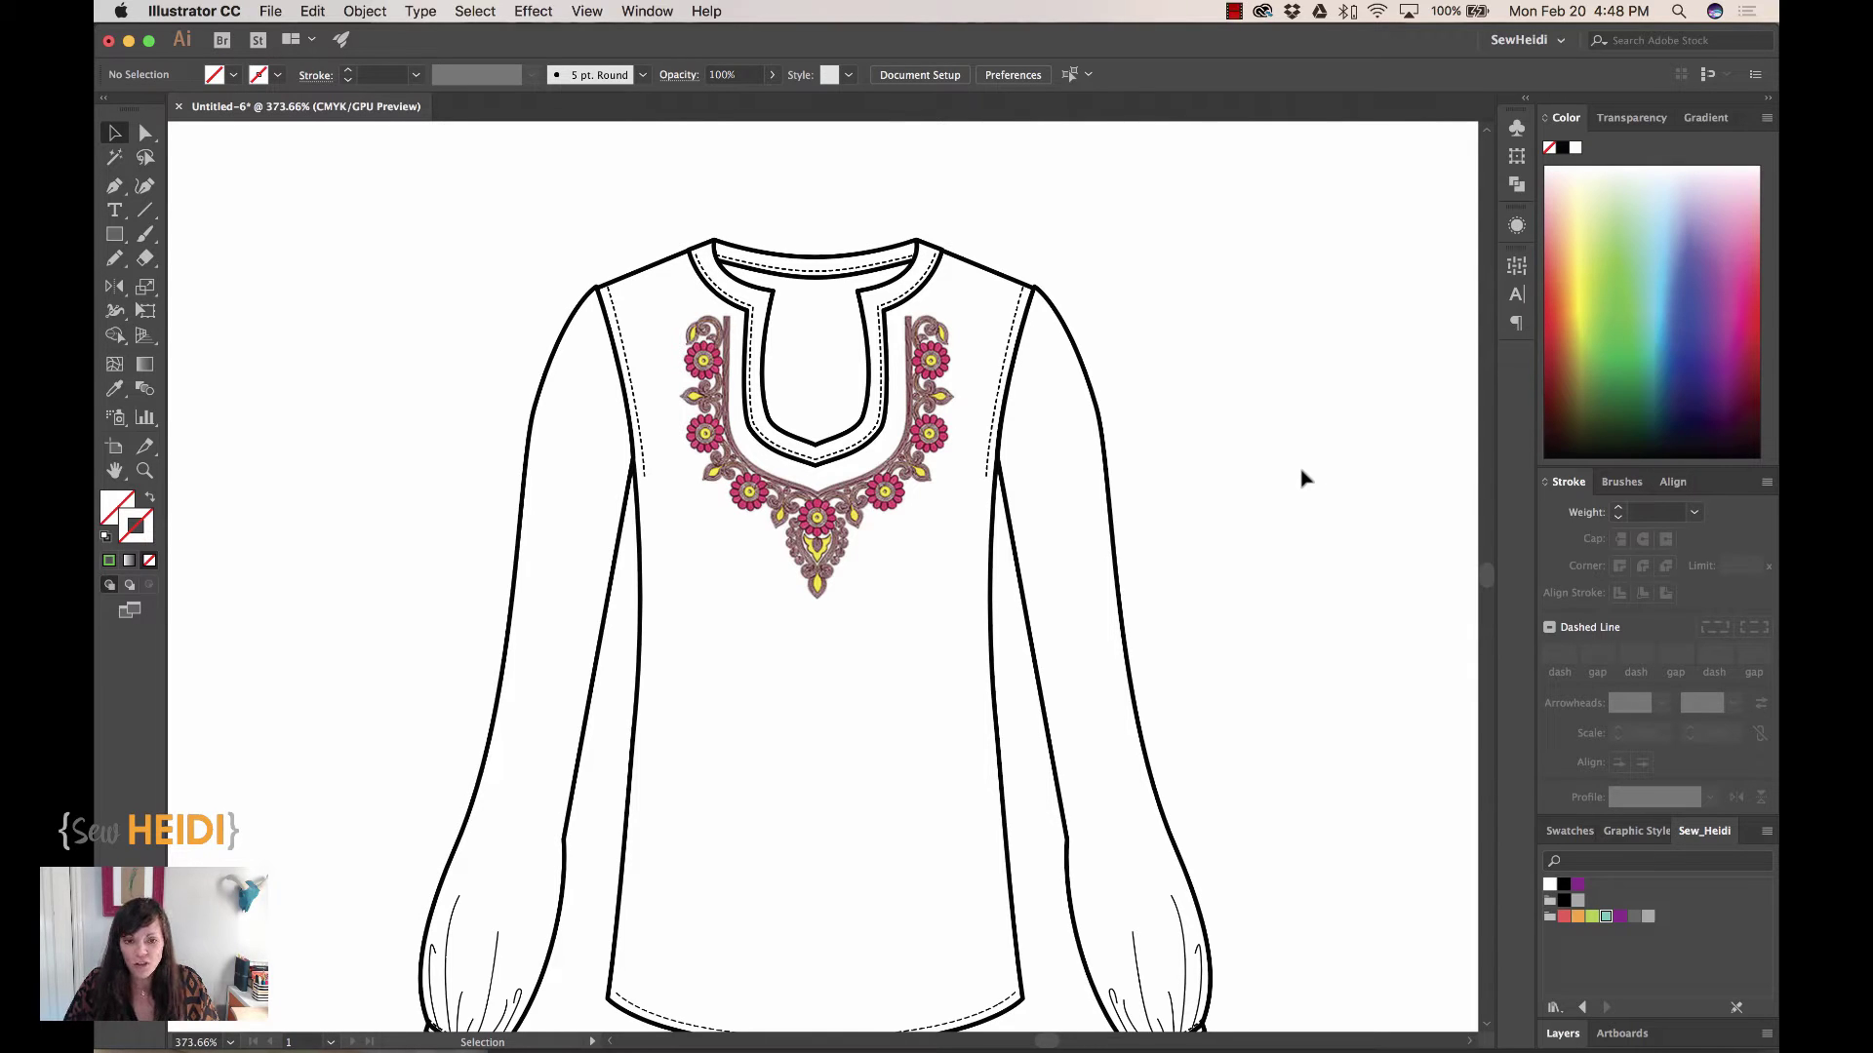
# Move the clipped embroidery left of the blouse and release its clipping mask
pyautogui.click(884, 491)
pyautogui.moveTo(884, 490); pyautogui.dragTo(564, 525)
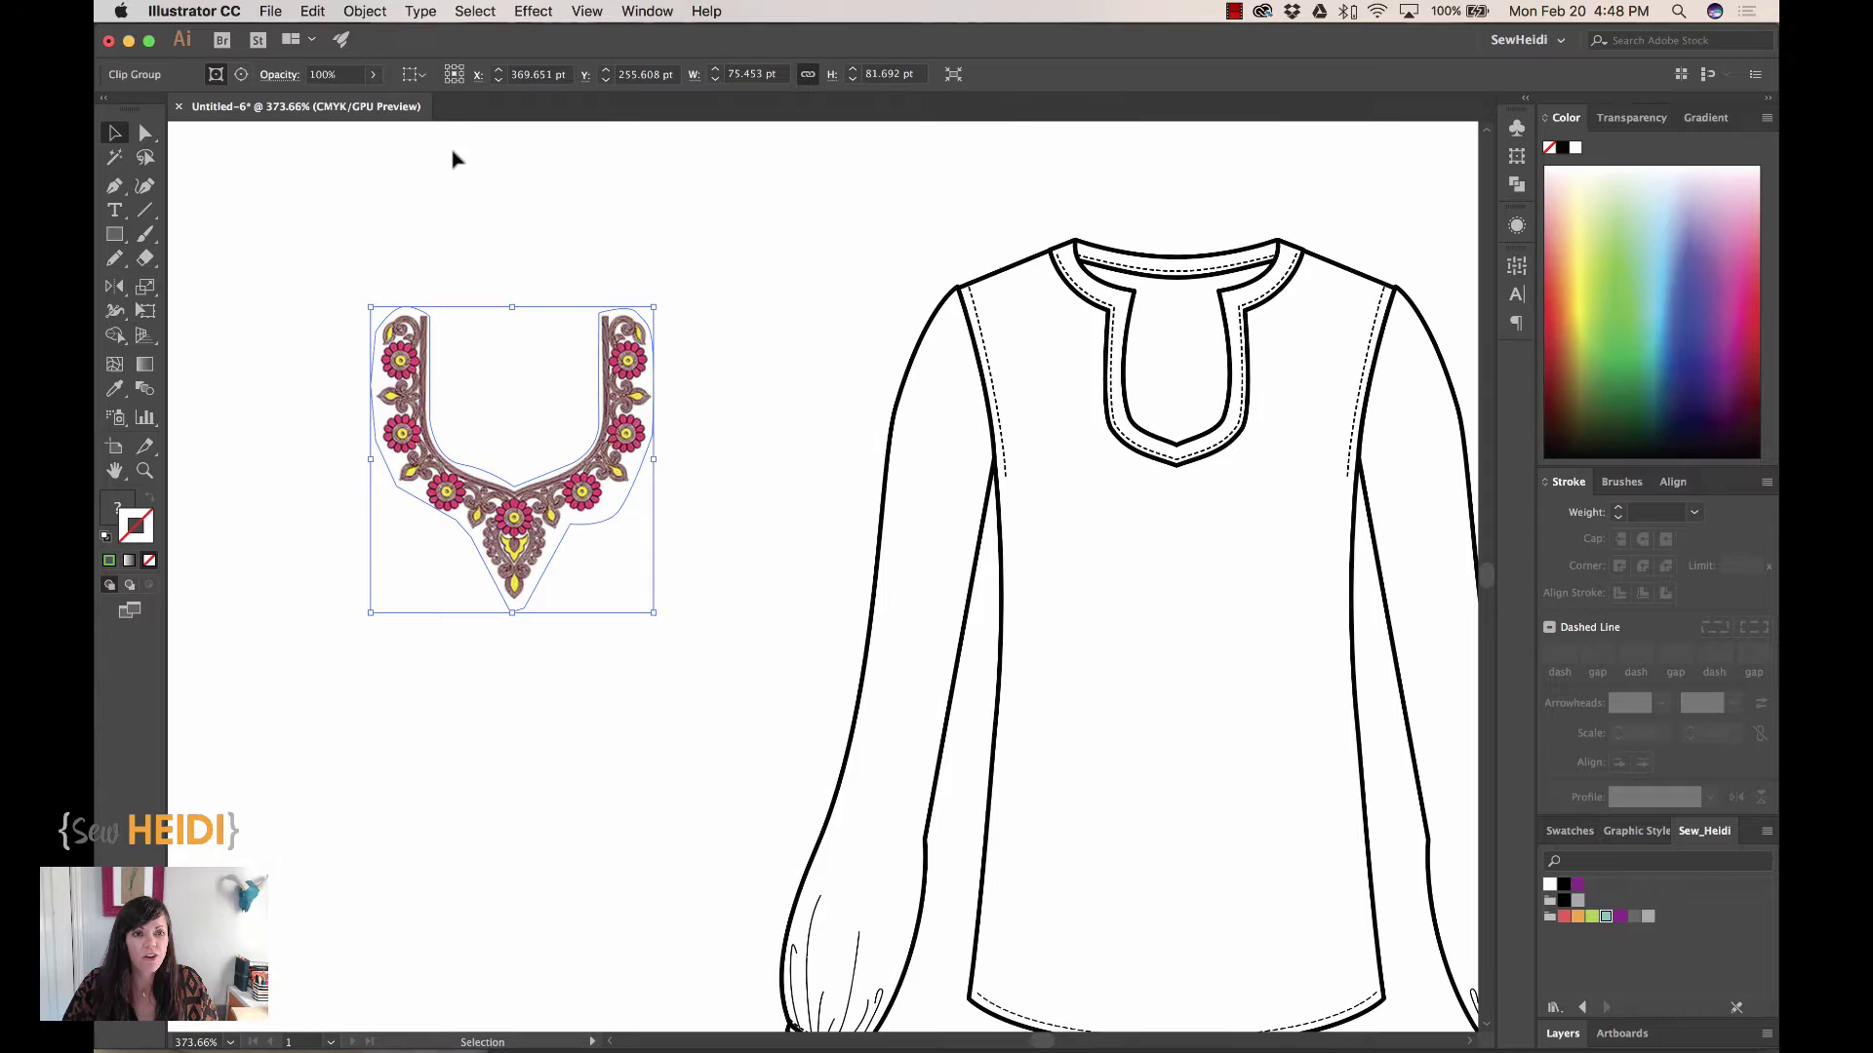
pyautogui.click(365, 12)
pyautogui.moveTo(409, 623)
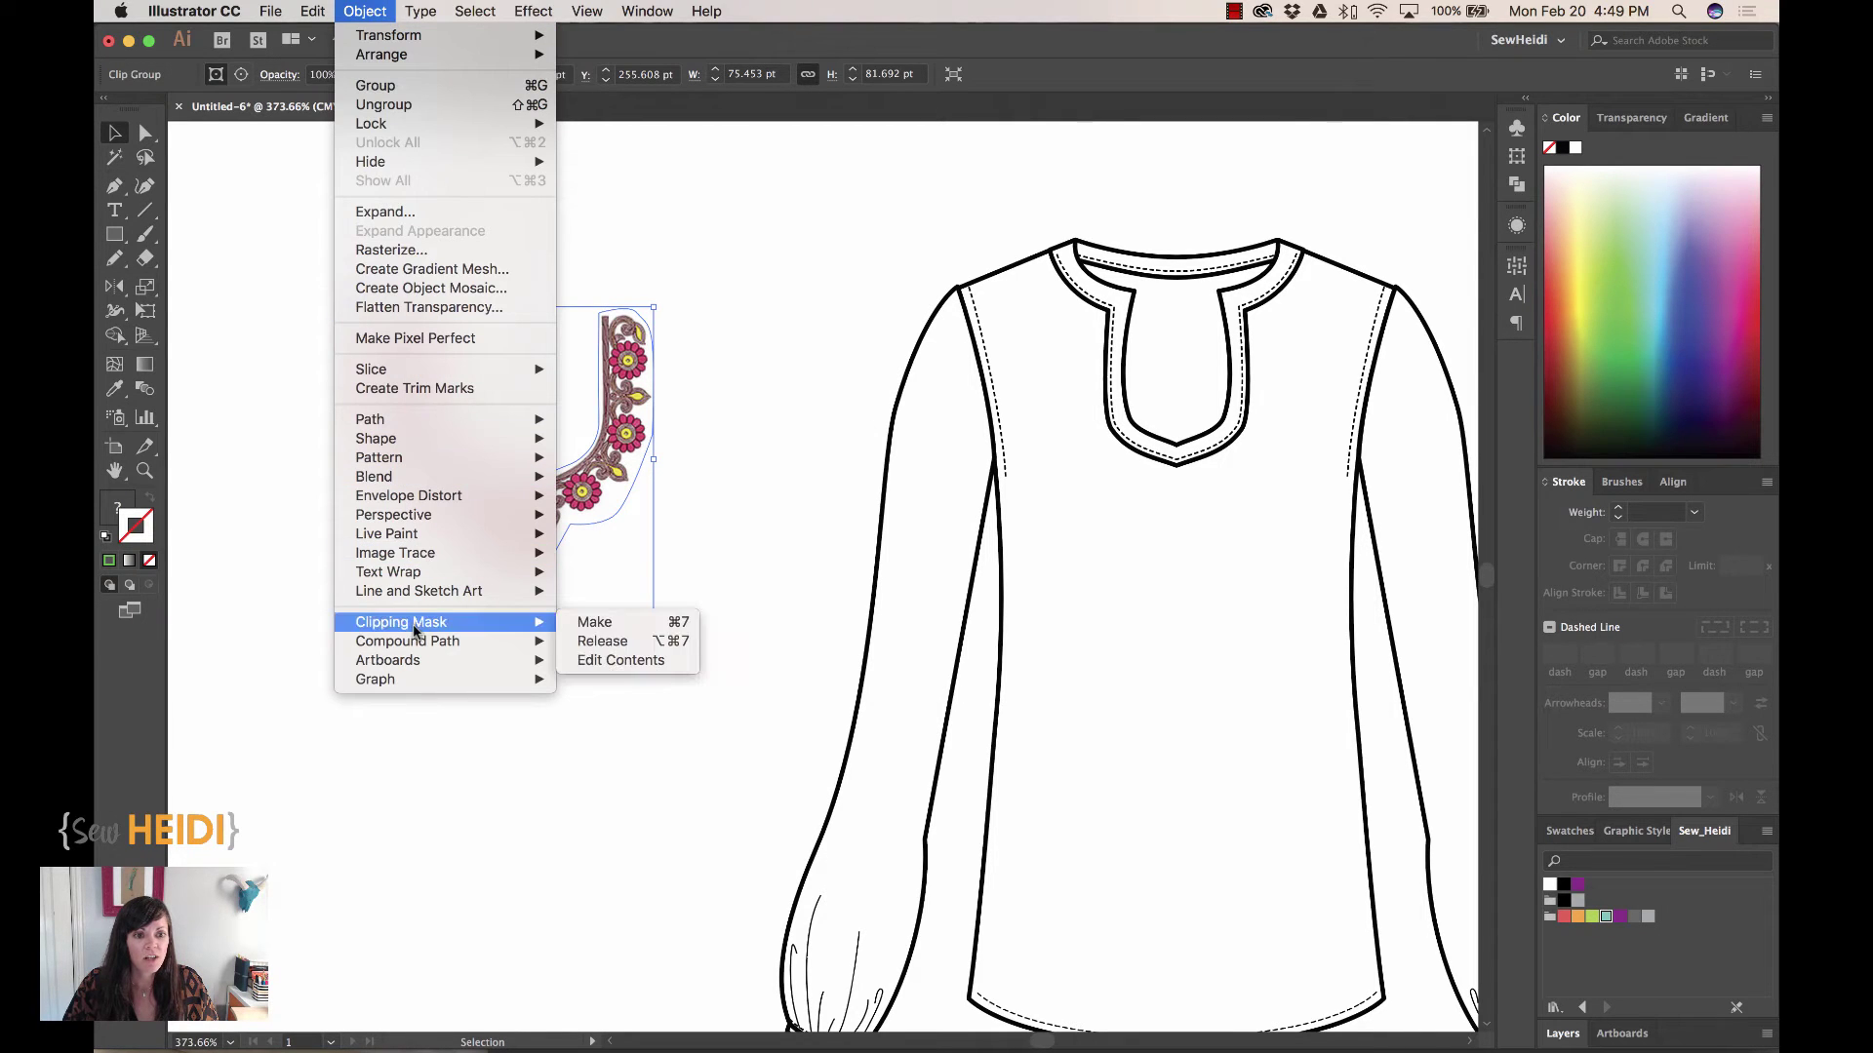
pyautogui.click(602, 640)
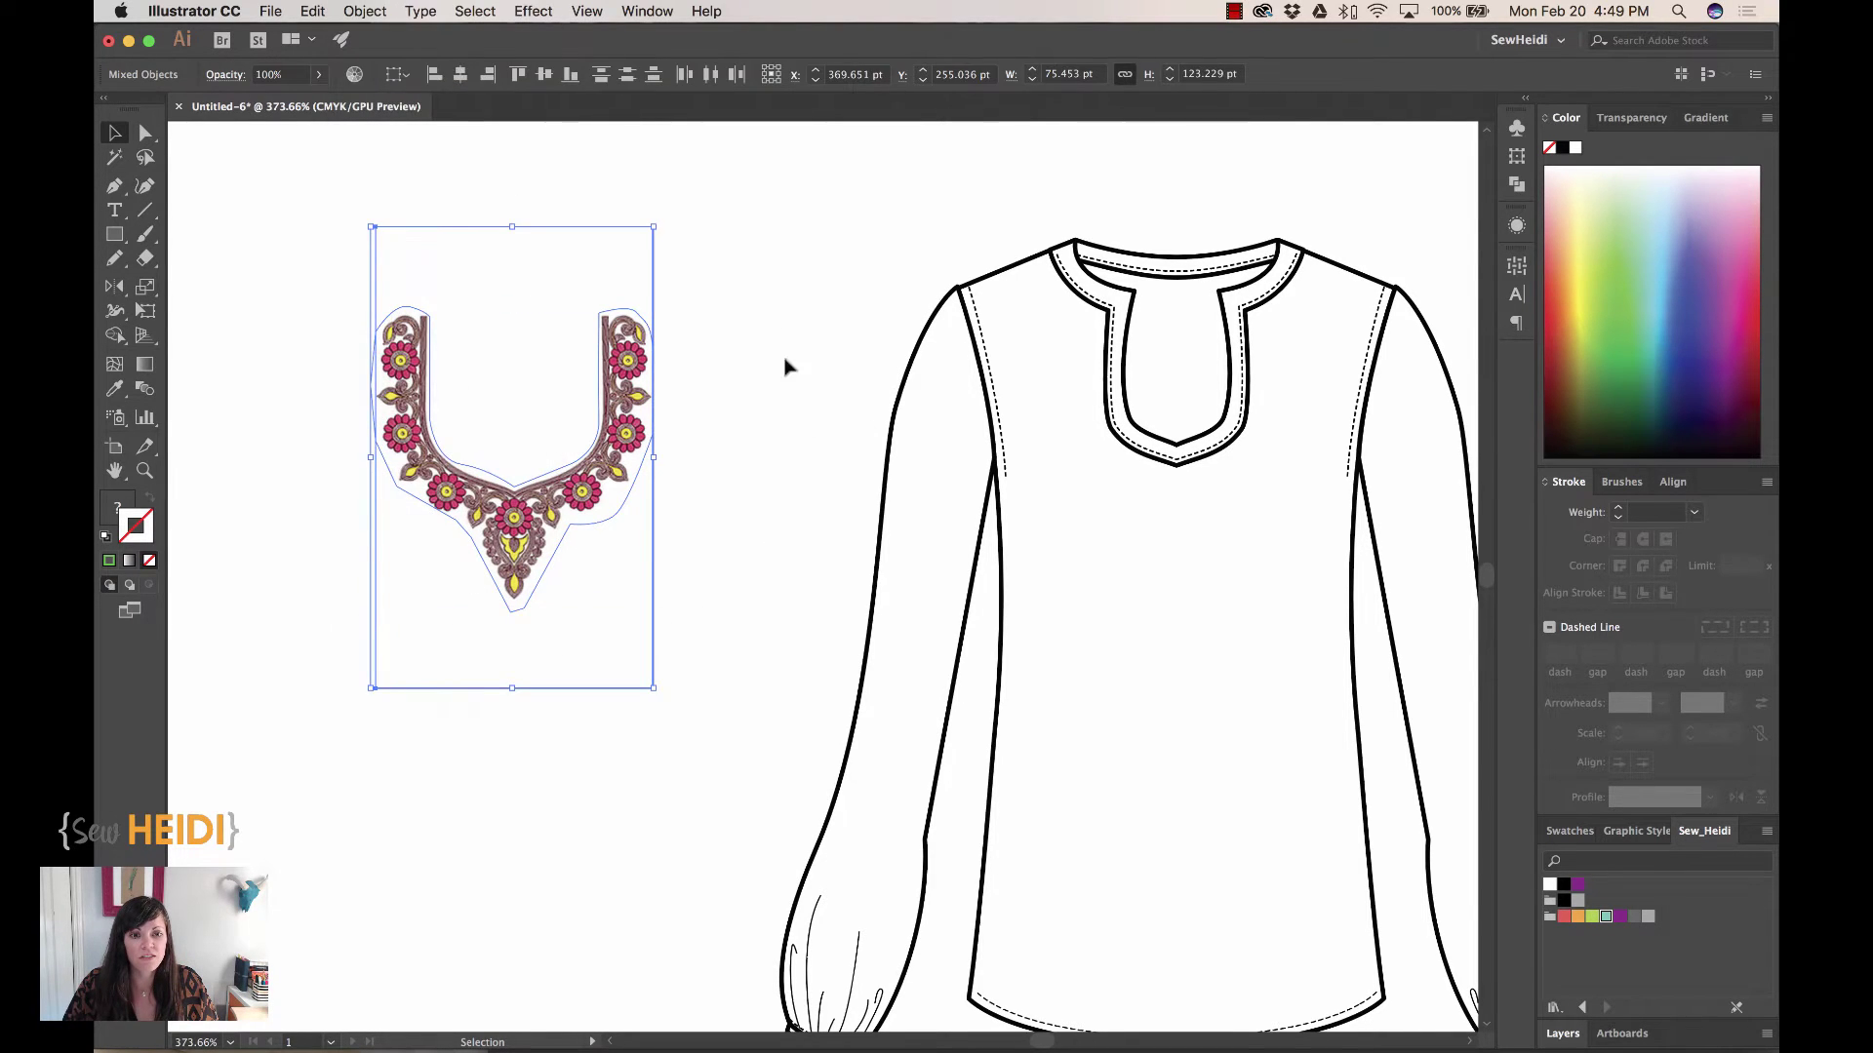
# Place the full embroidery image beside the blouse where the leftover path sat
pyautogui.click(577, 324)
pyautogui.click(578, 324)
pyautogui.moveTo(573, 302); pyautogui.dragTo(1163, 342)
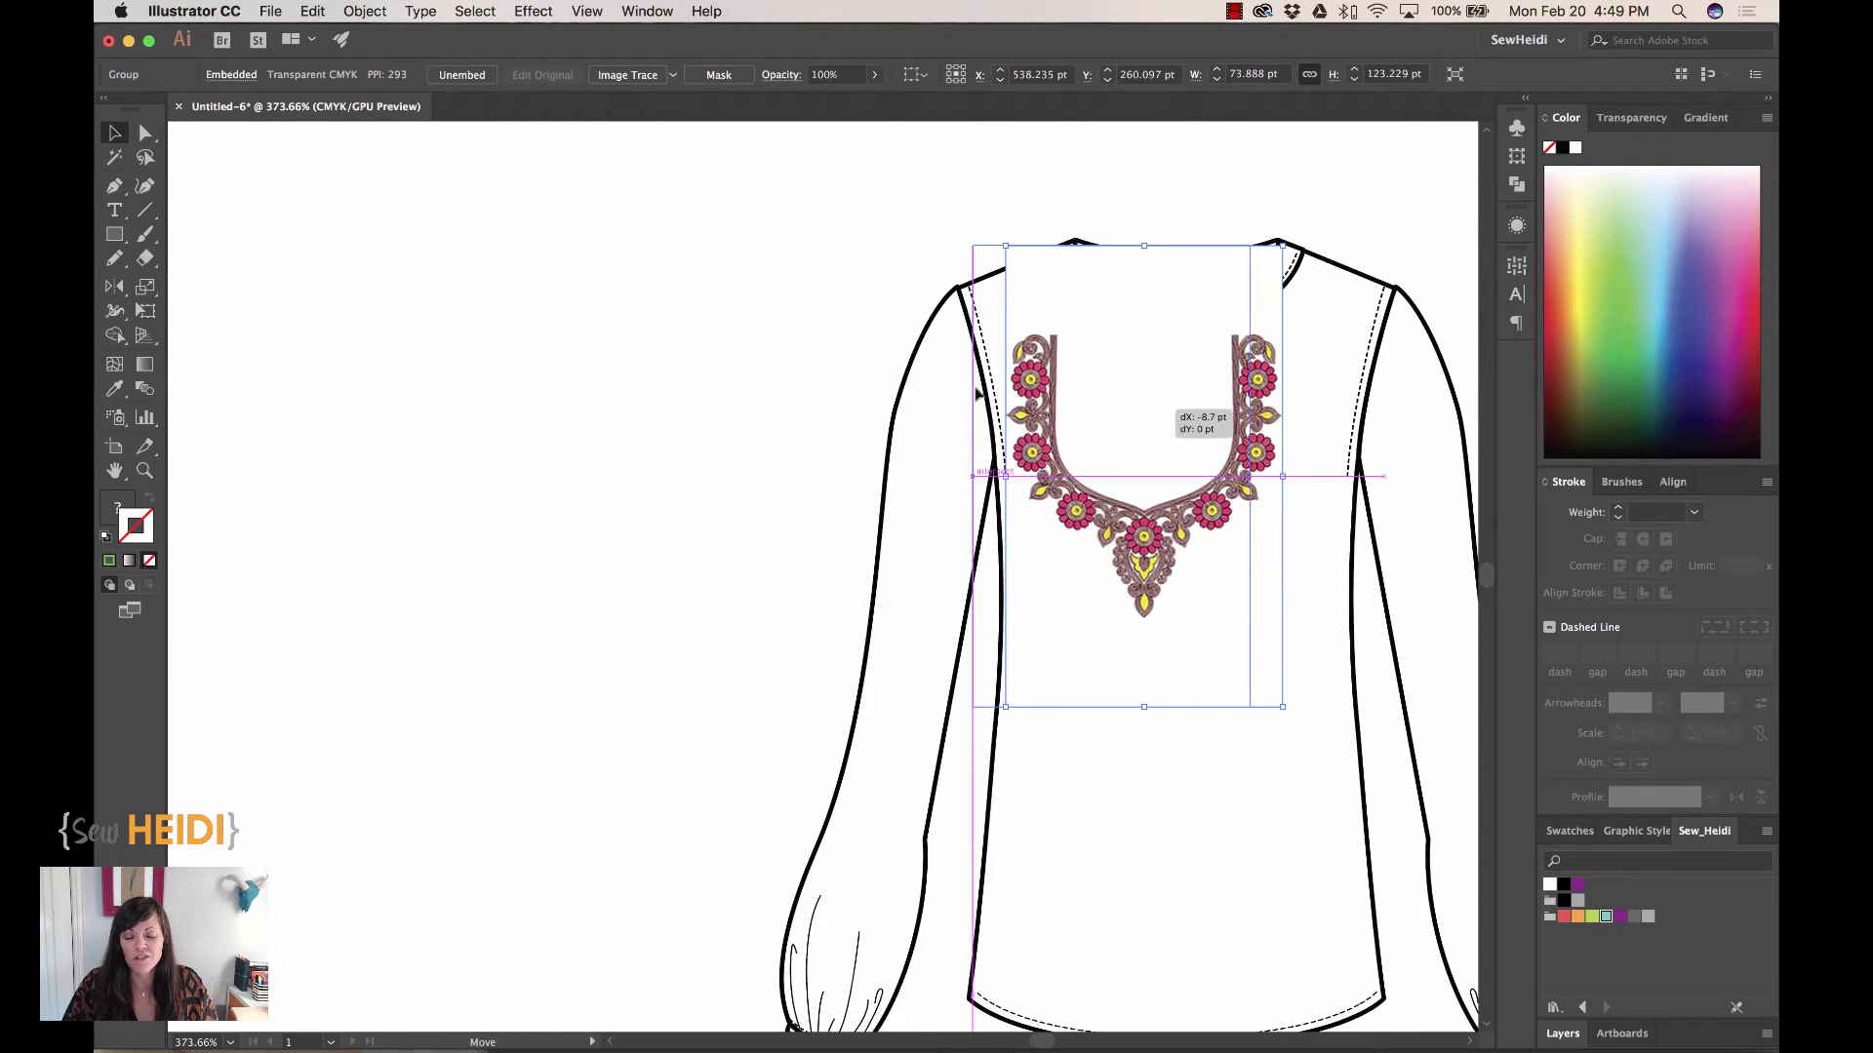
pyautogui.moveTo(977, 393); pyautogui.dragTo(597, 391)
pyautogui.moveTo(337, 285); pyautogui.dragTo(470, 614)
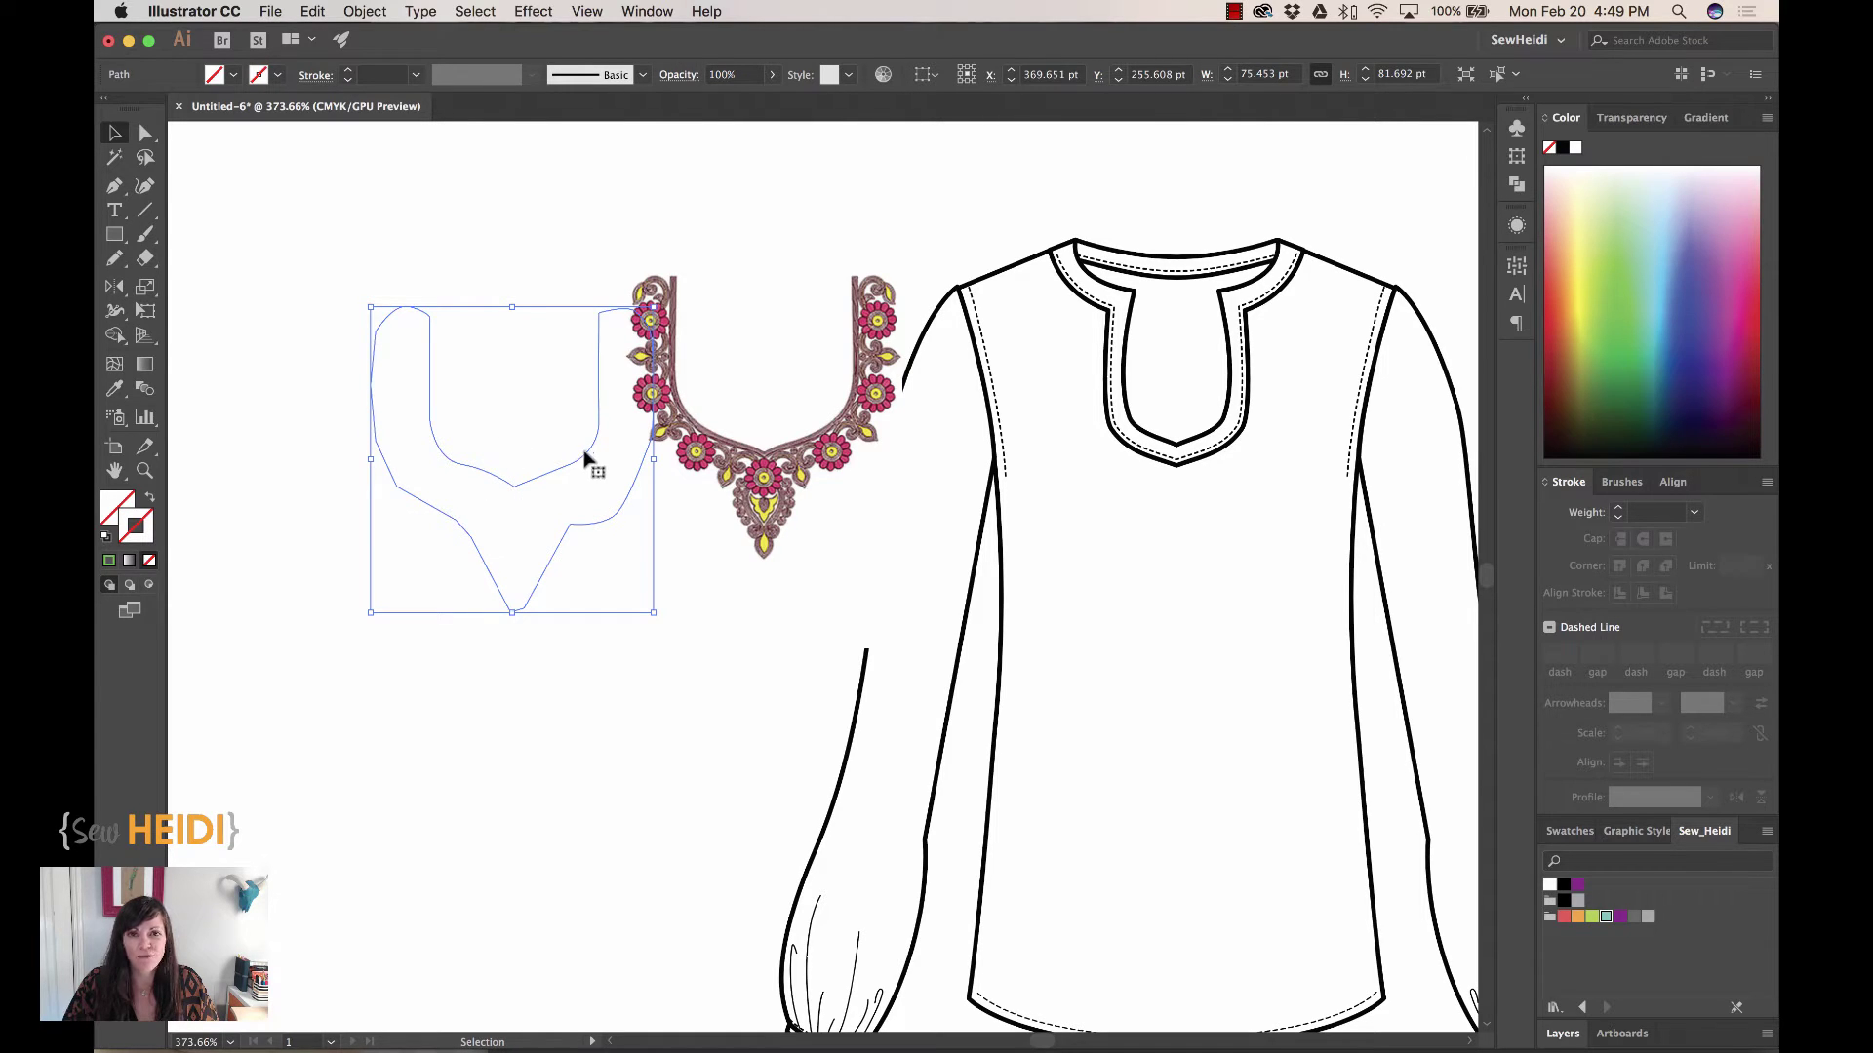
pyautogui.click(553, 488)
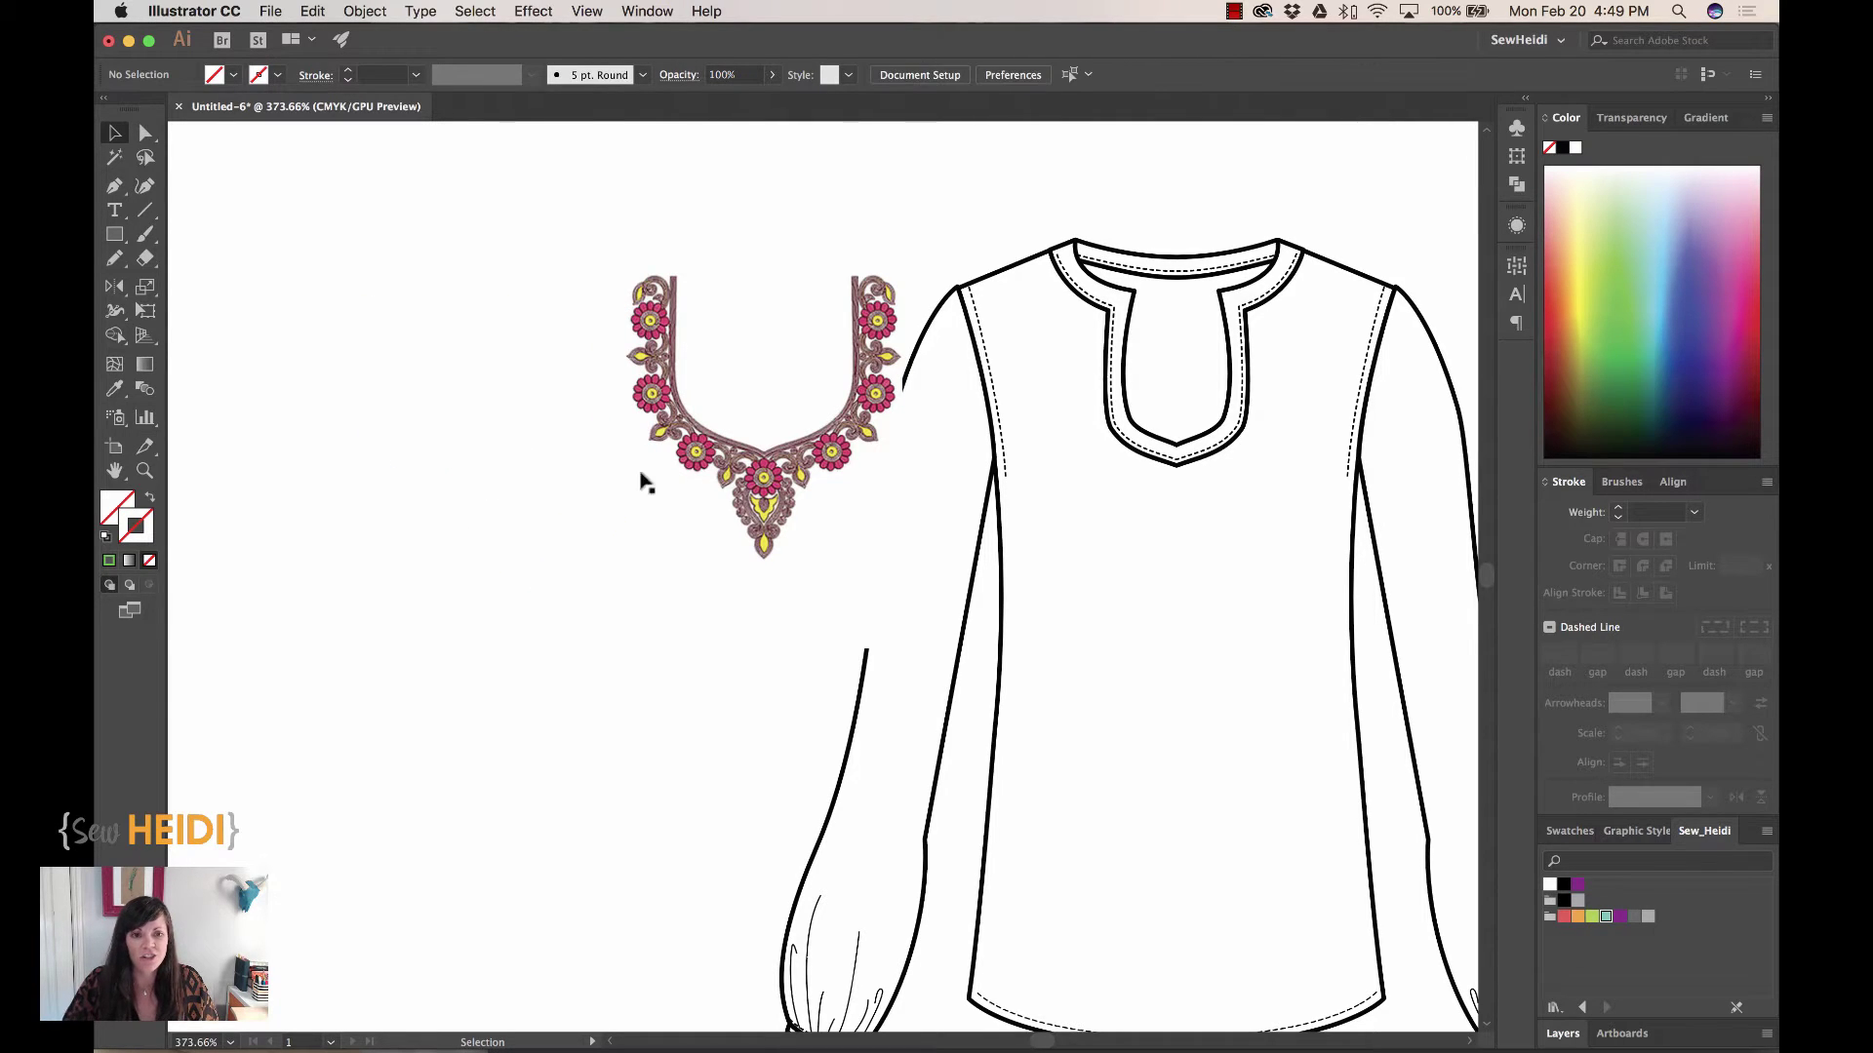
pyautogui.moveTo(642, 483); pyautogui.dragTo(512, 544)
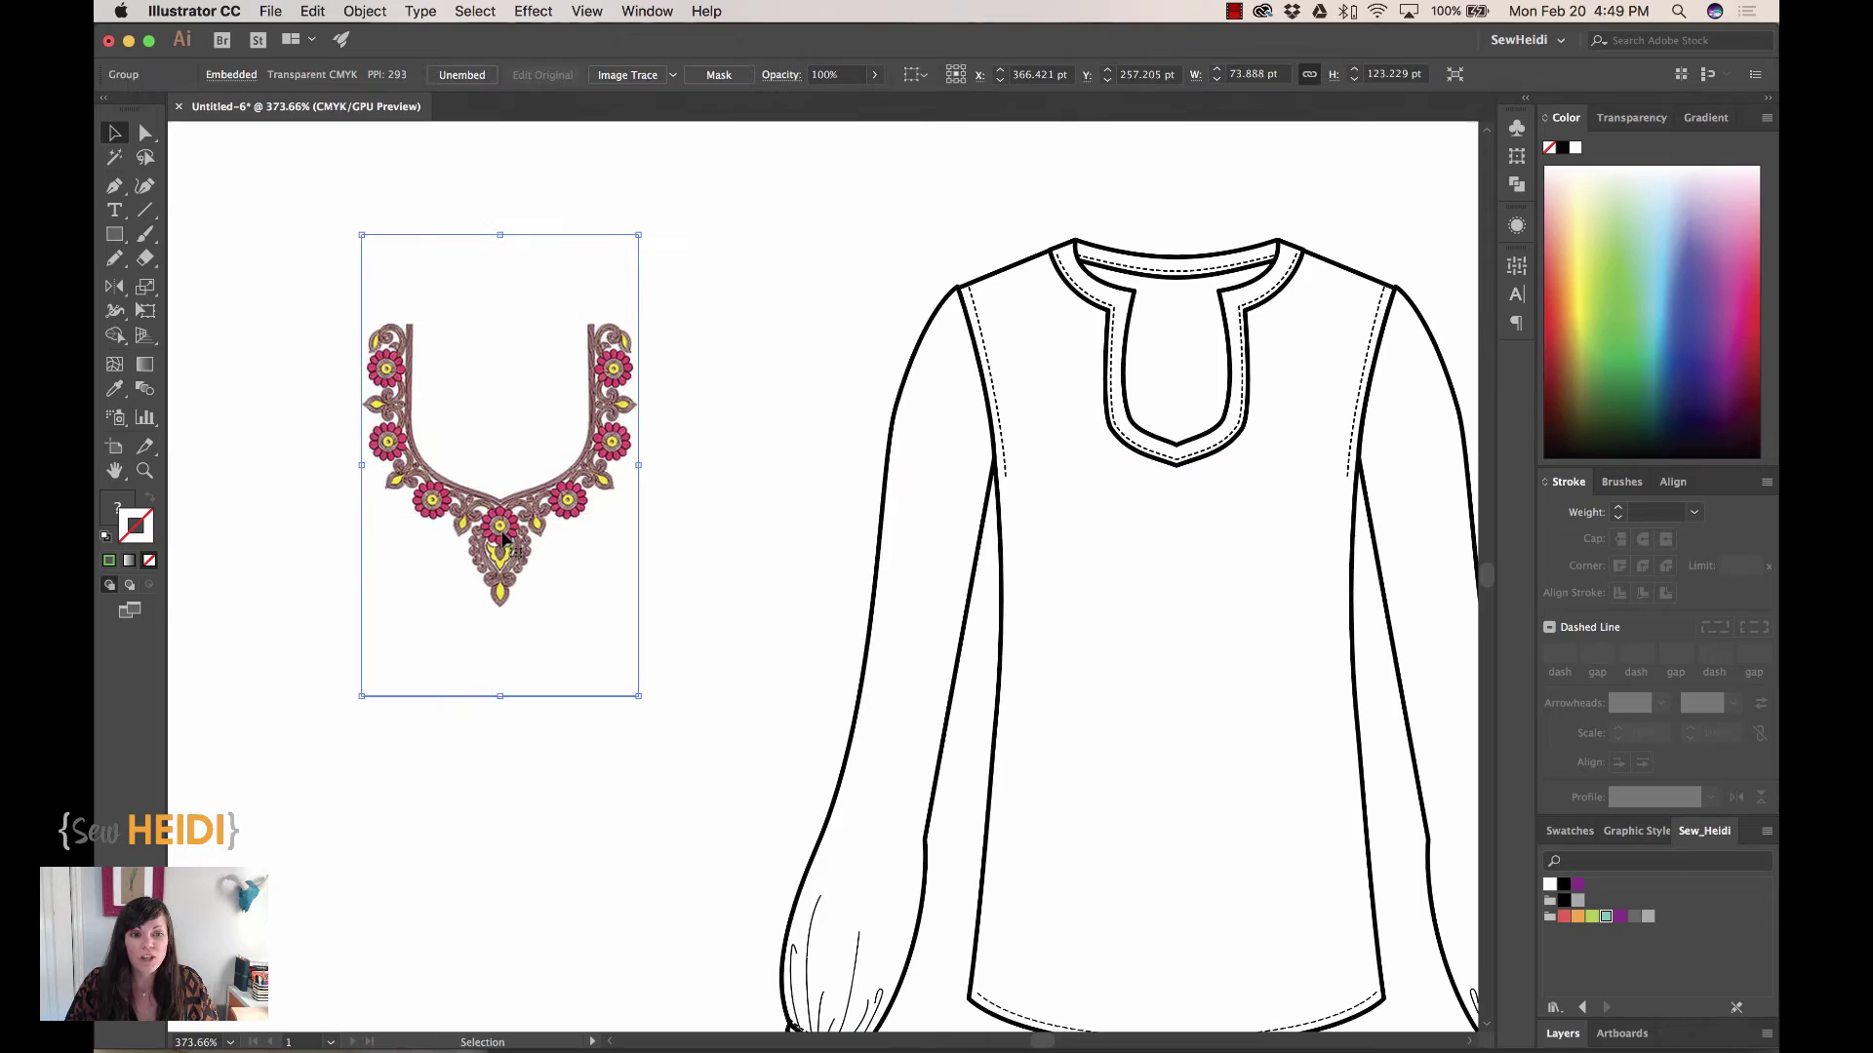
# Toggle between the selection tools and switch over to Photoshop
pyautogui.press('a')
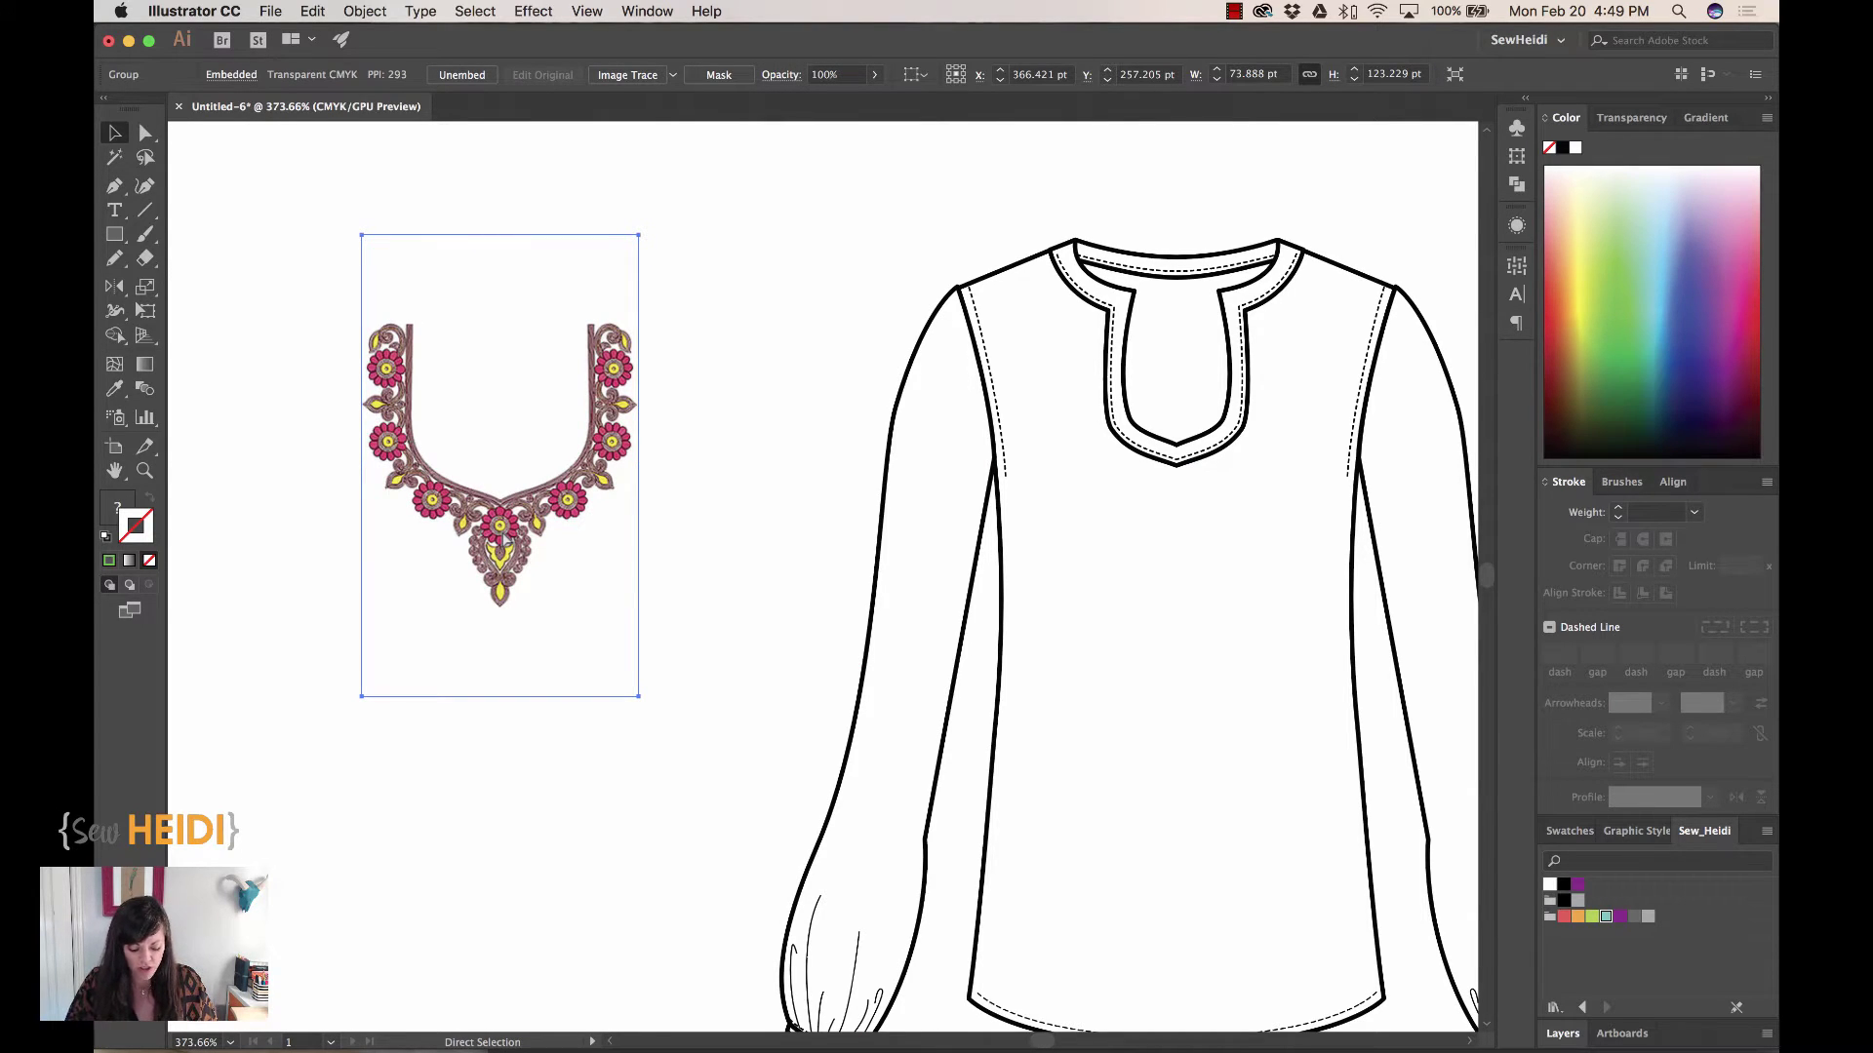
pyautogui.press('v')
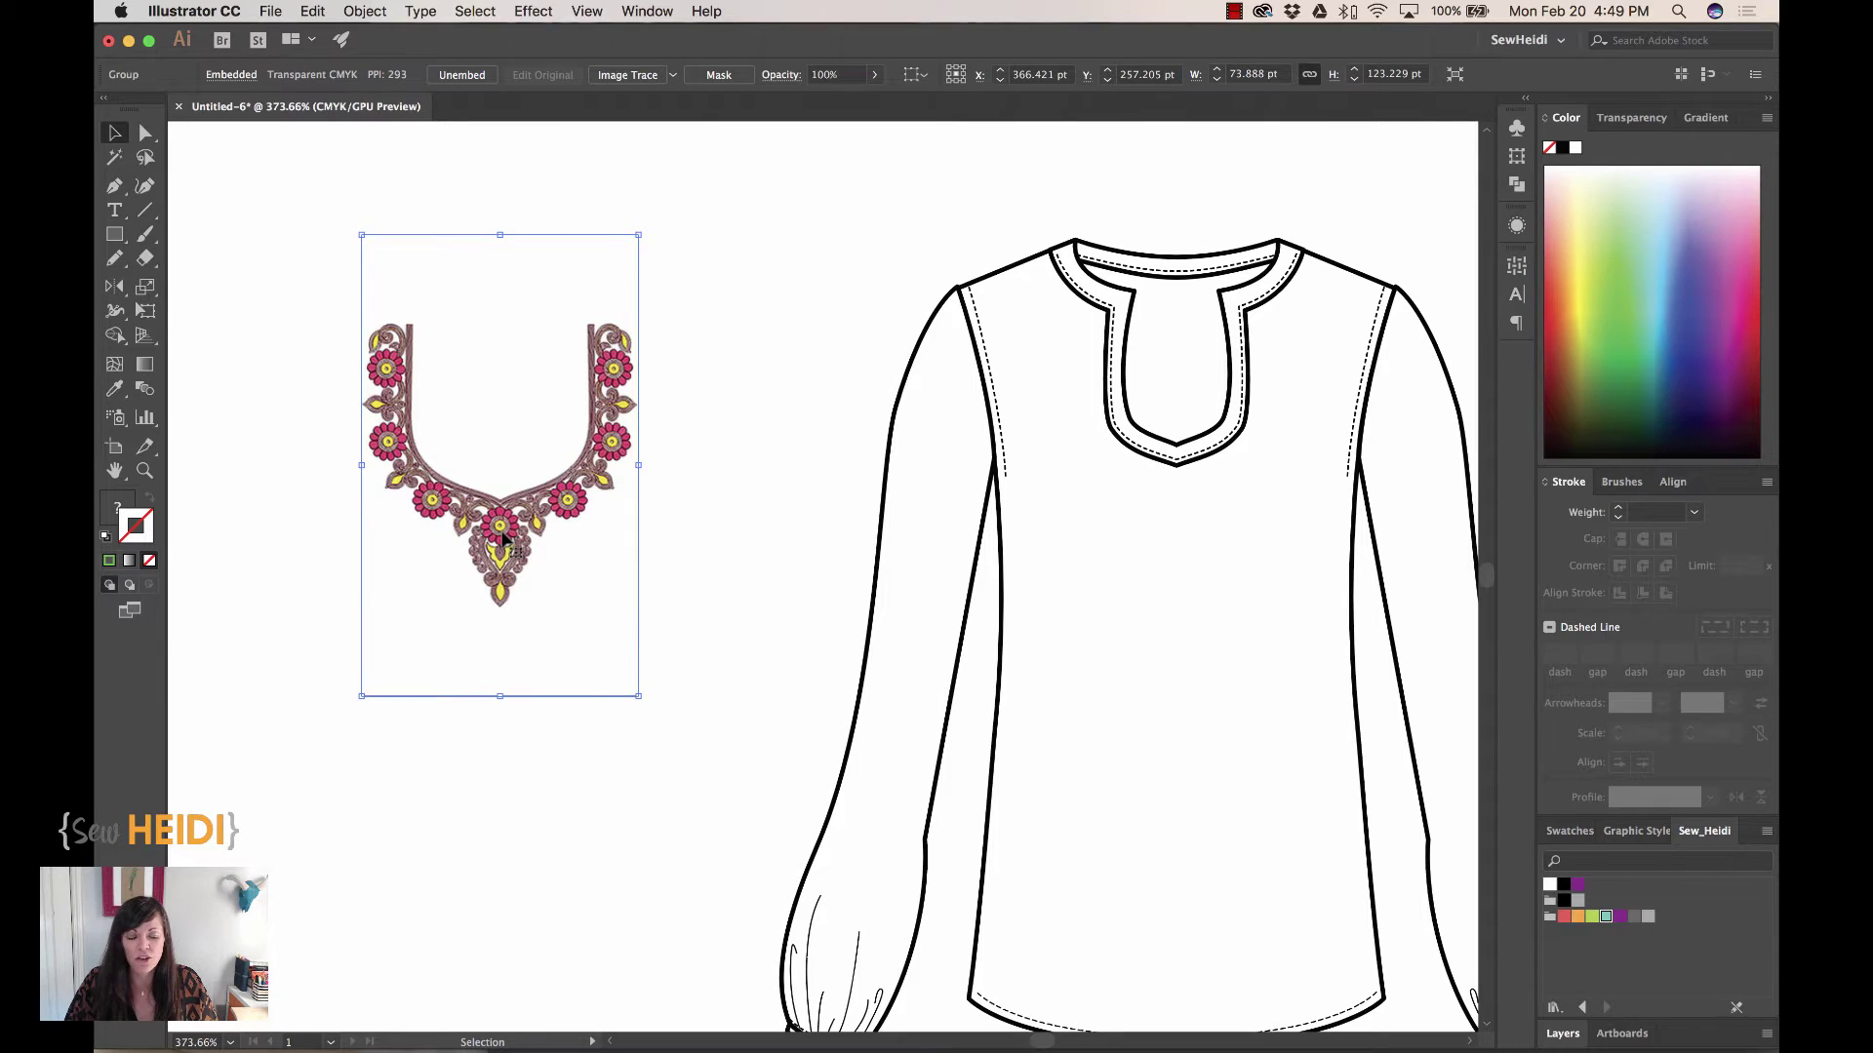
pyautogui.press('super+Tab')
pyautogui.press('super+Tab')
pyautogui.press('super+Tab')
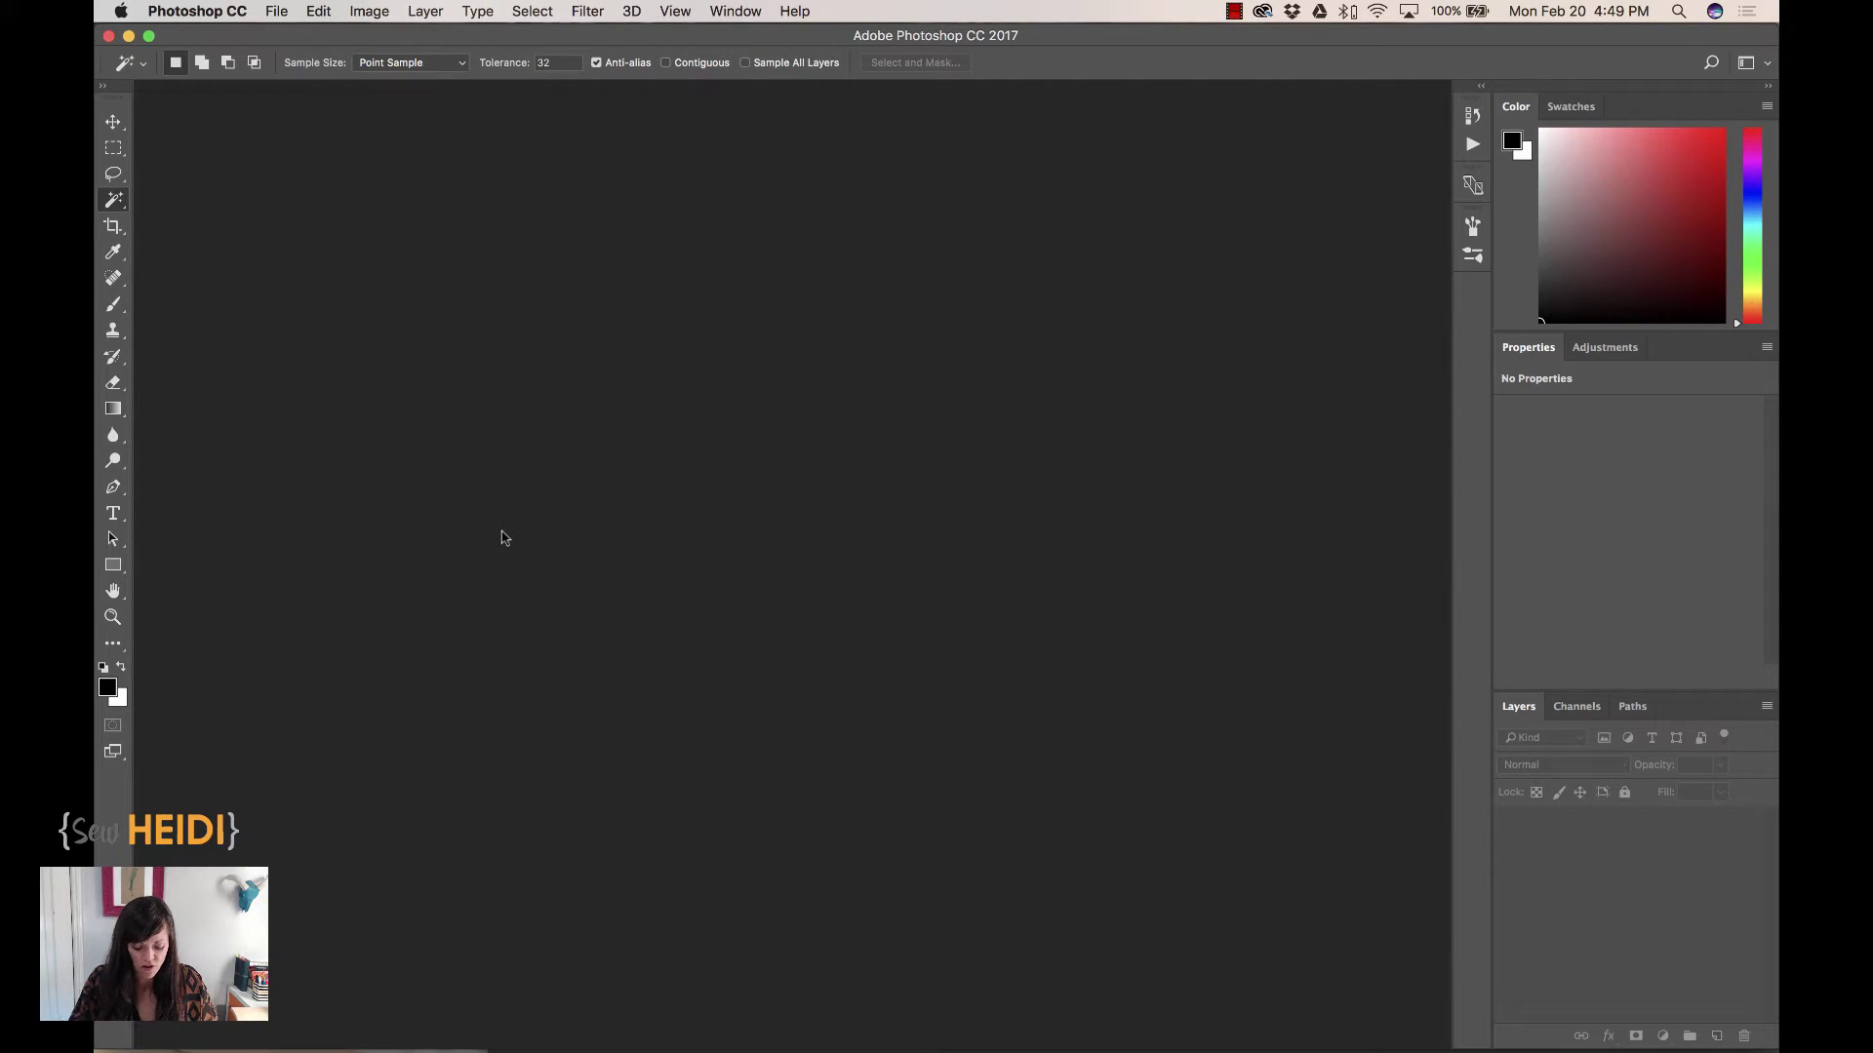
# Open a new document from the Clipboard preset: 74 × 123 px, 72 ppi, CMYK
pyautogui.press('super+n')
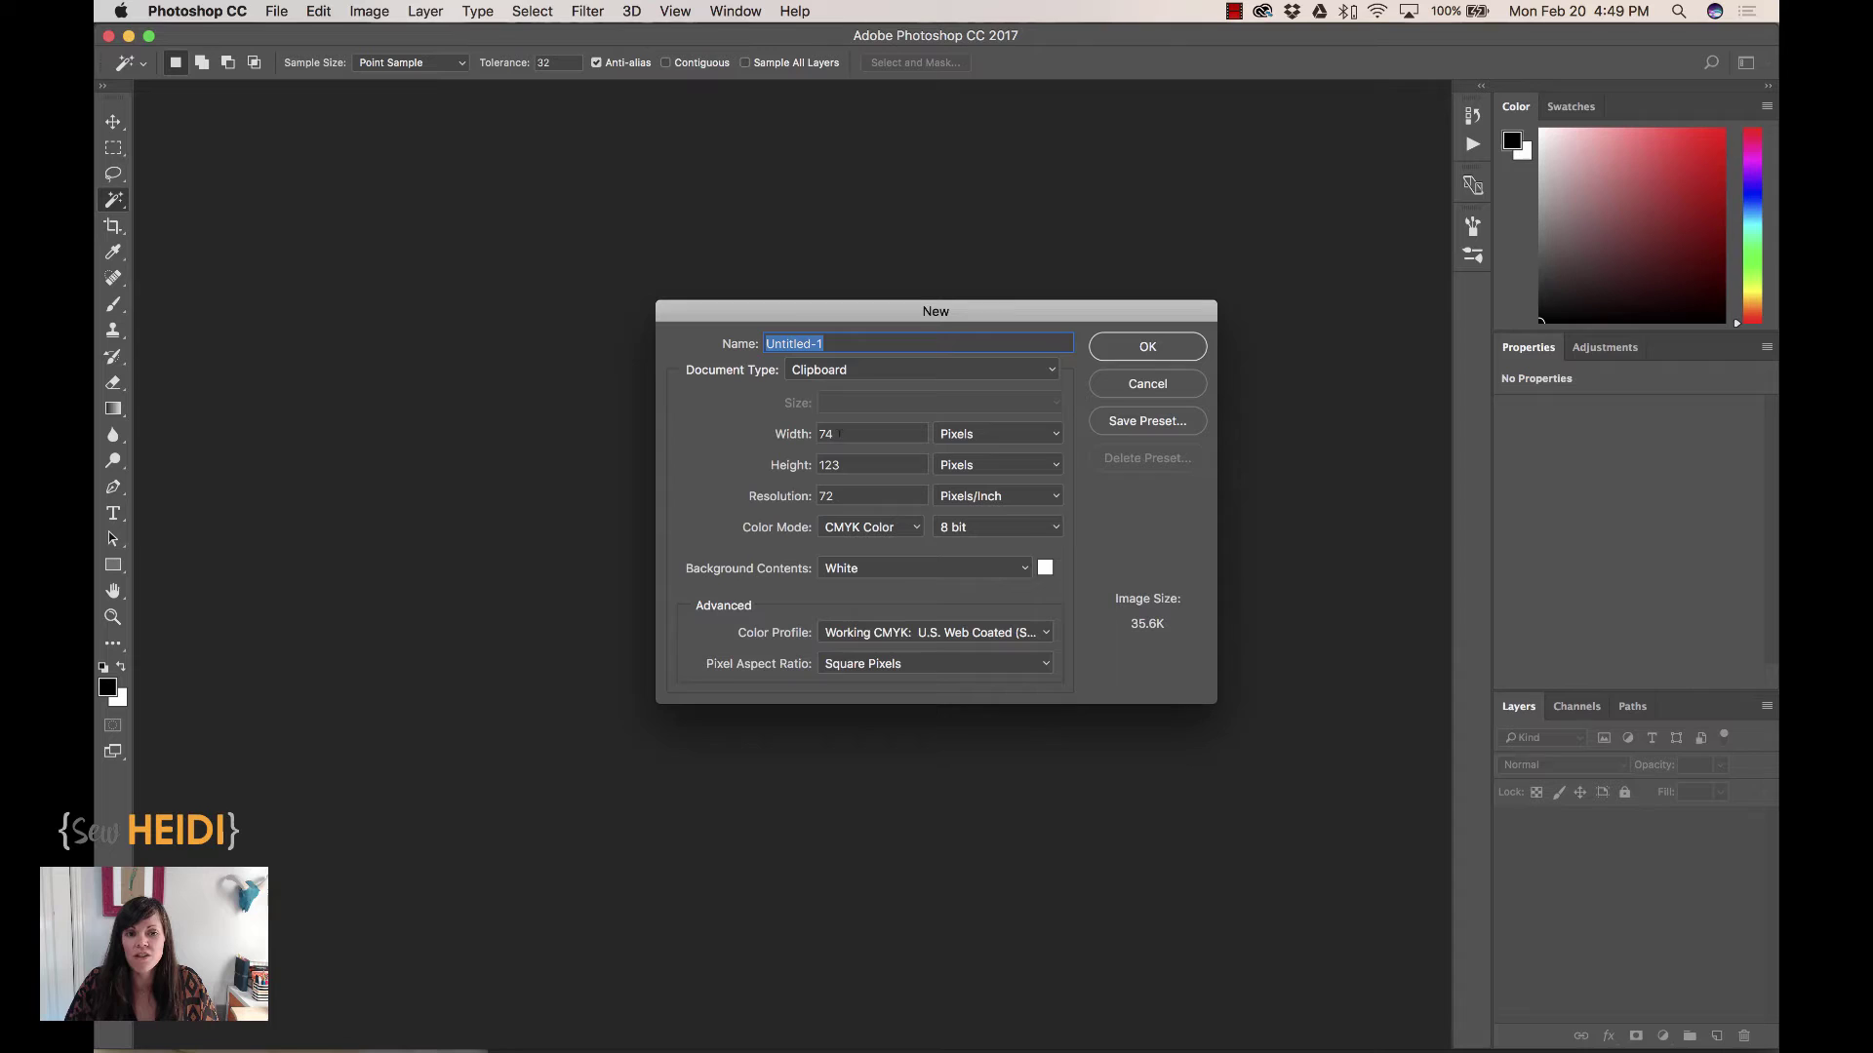
# Create the 74 × 123 px document and paste the embroidery into it as pixels
pyautogui.click(1153, 348)
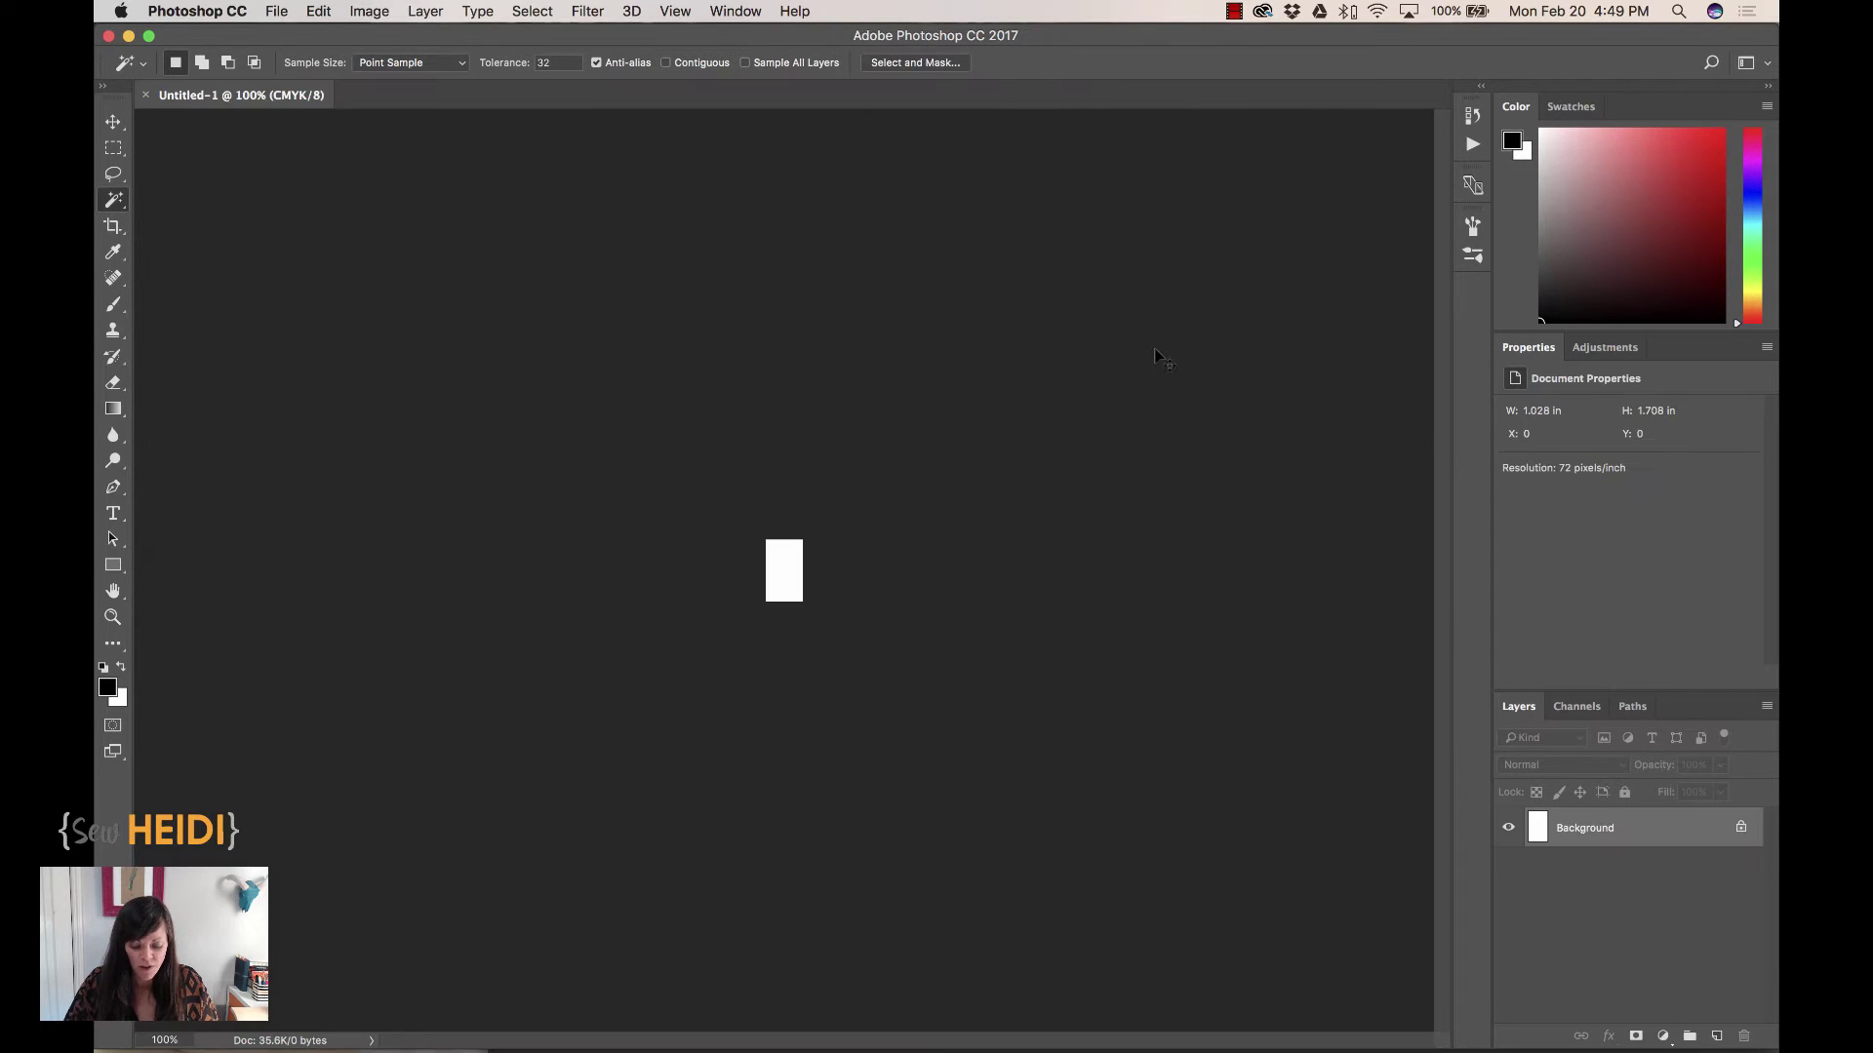
pyautogui.press('super+plus')
pyautogui.press('super+plus')
pyautogui.press('super+plus')
pyautogui.press('super+plus')
pyautogui.press('super+plus')
pyautogui.press('super+plus')
pyautogui.press('super+plus')
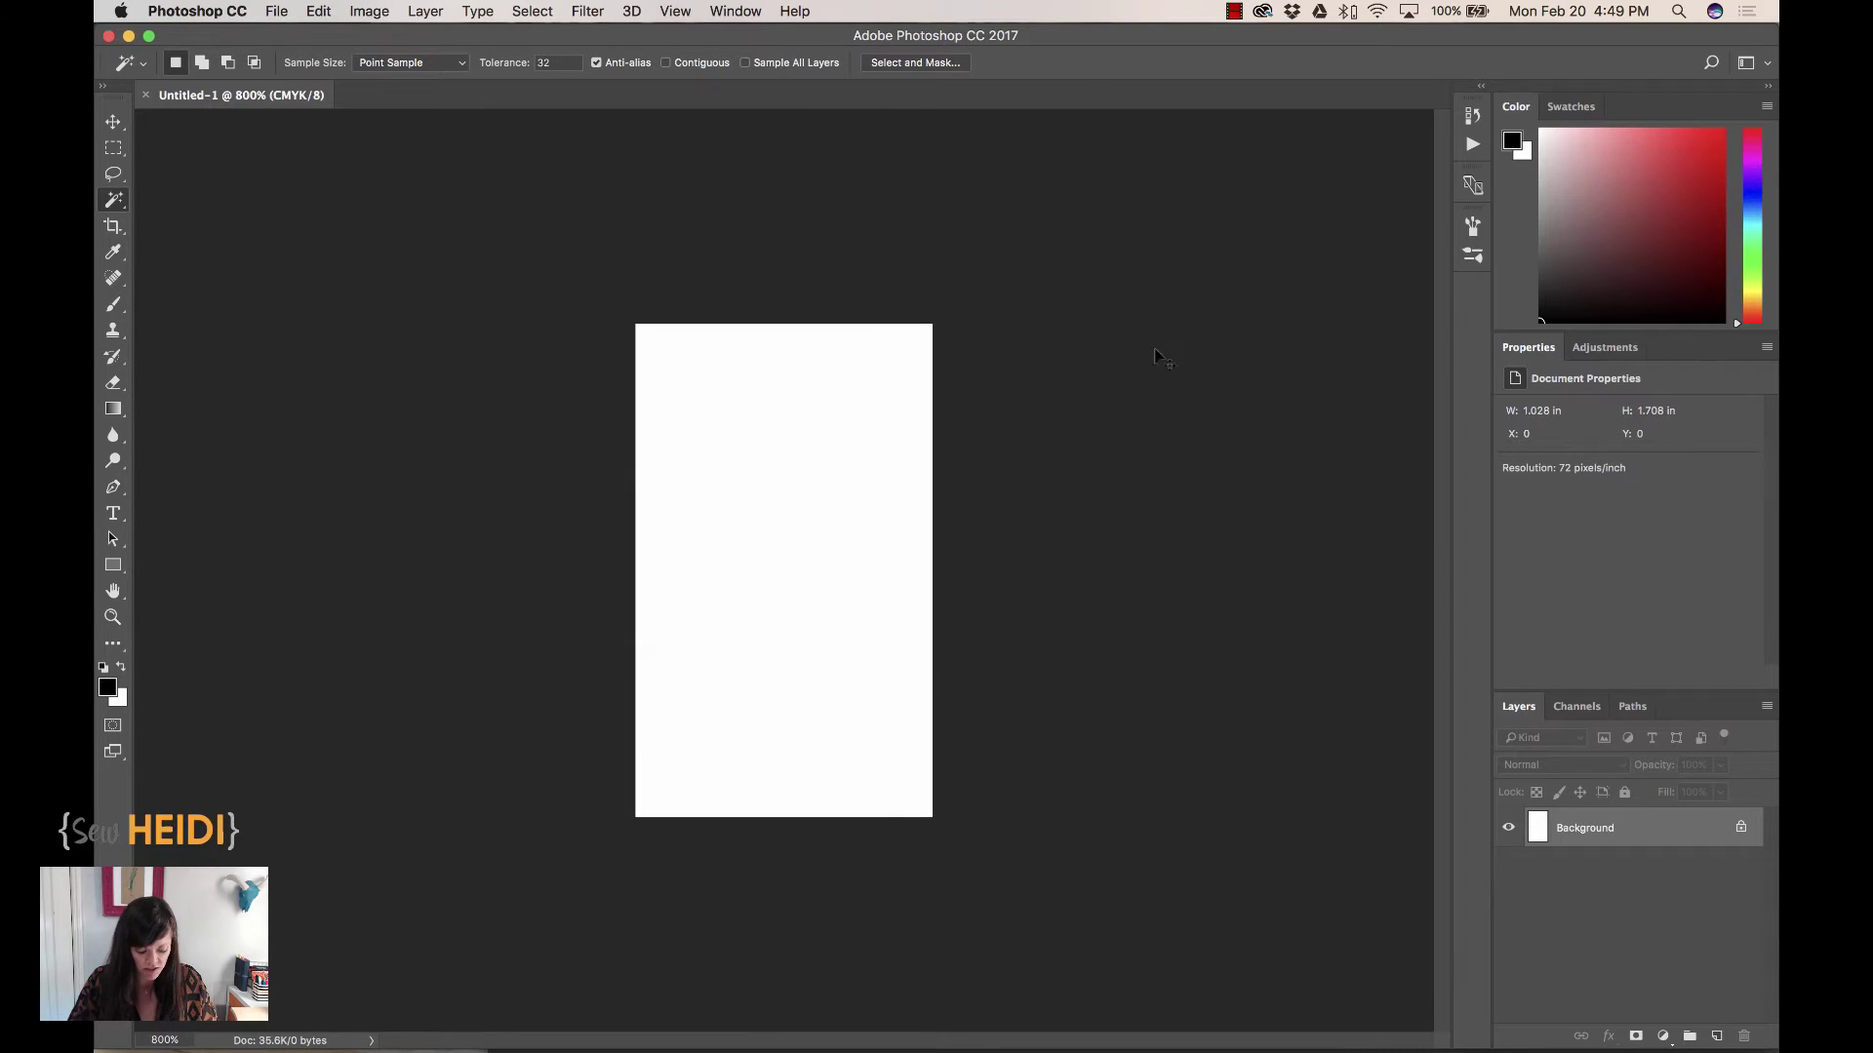
pyautogui.press('super+v')
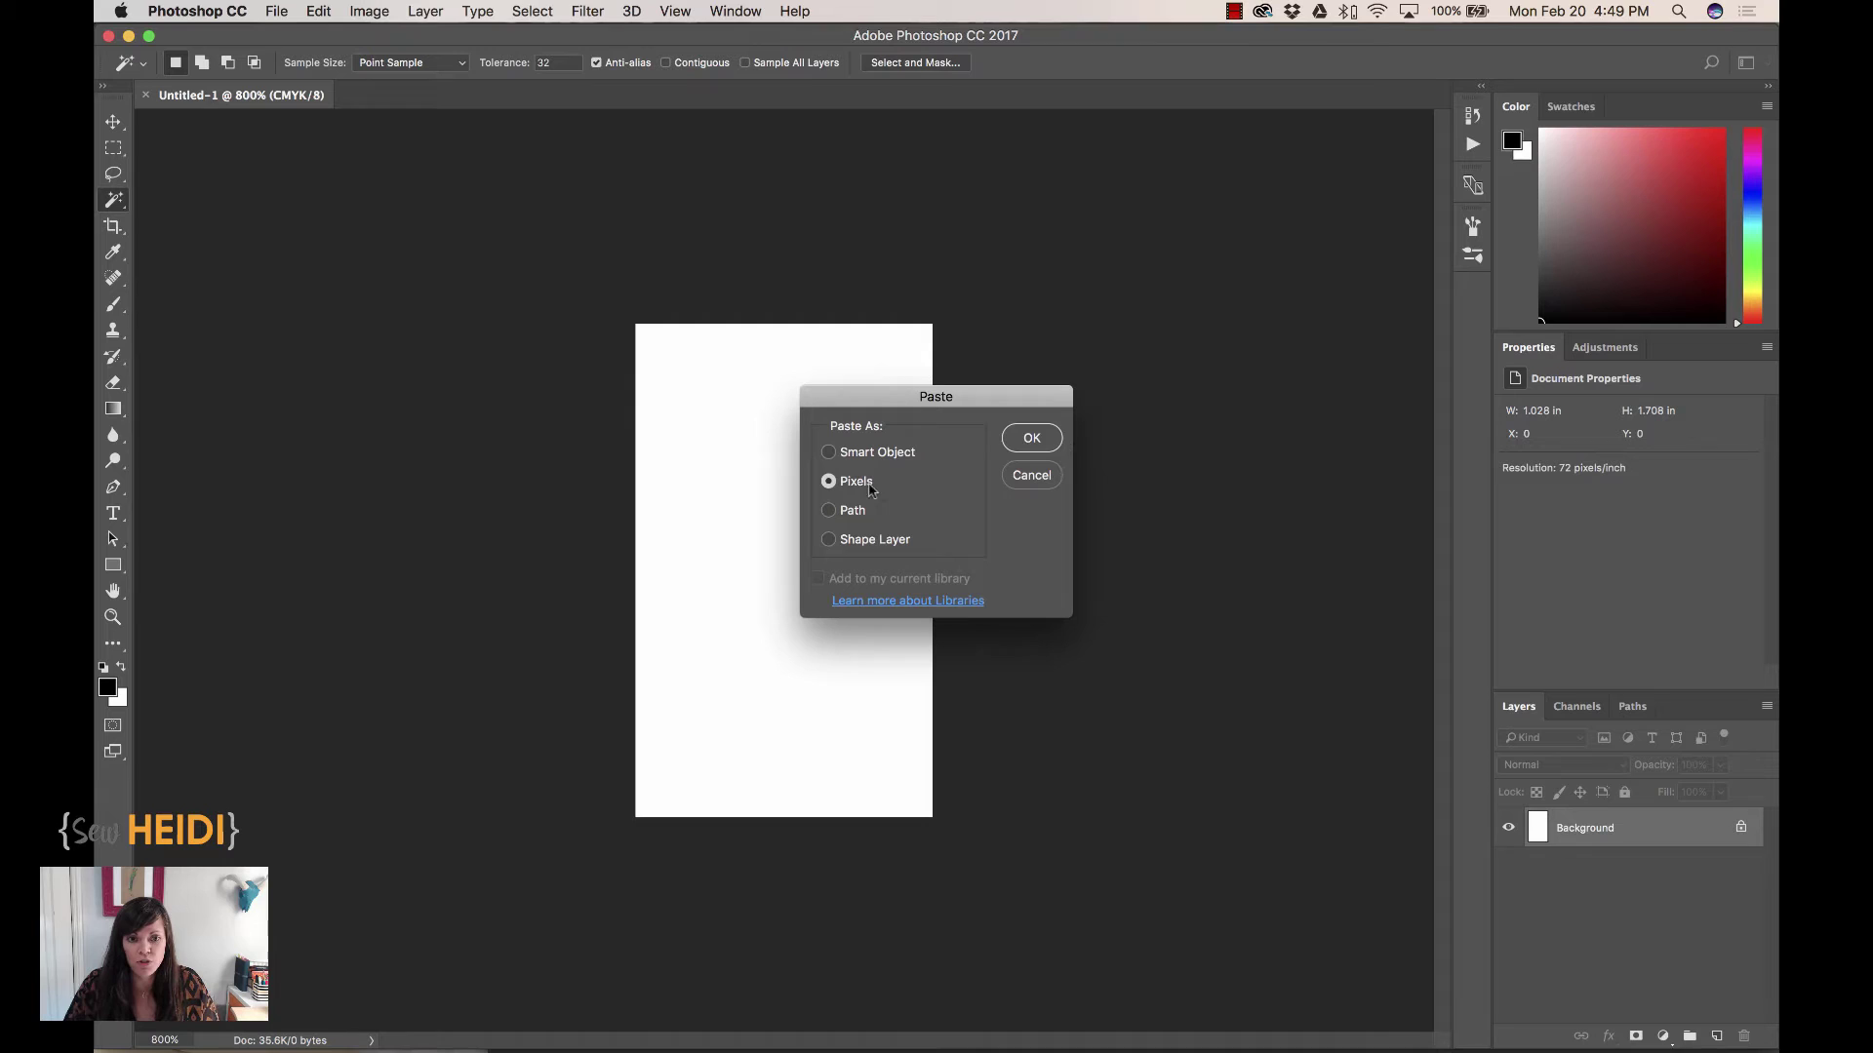
pyautogui.click(1031, 438)
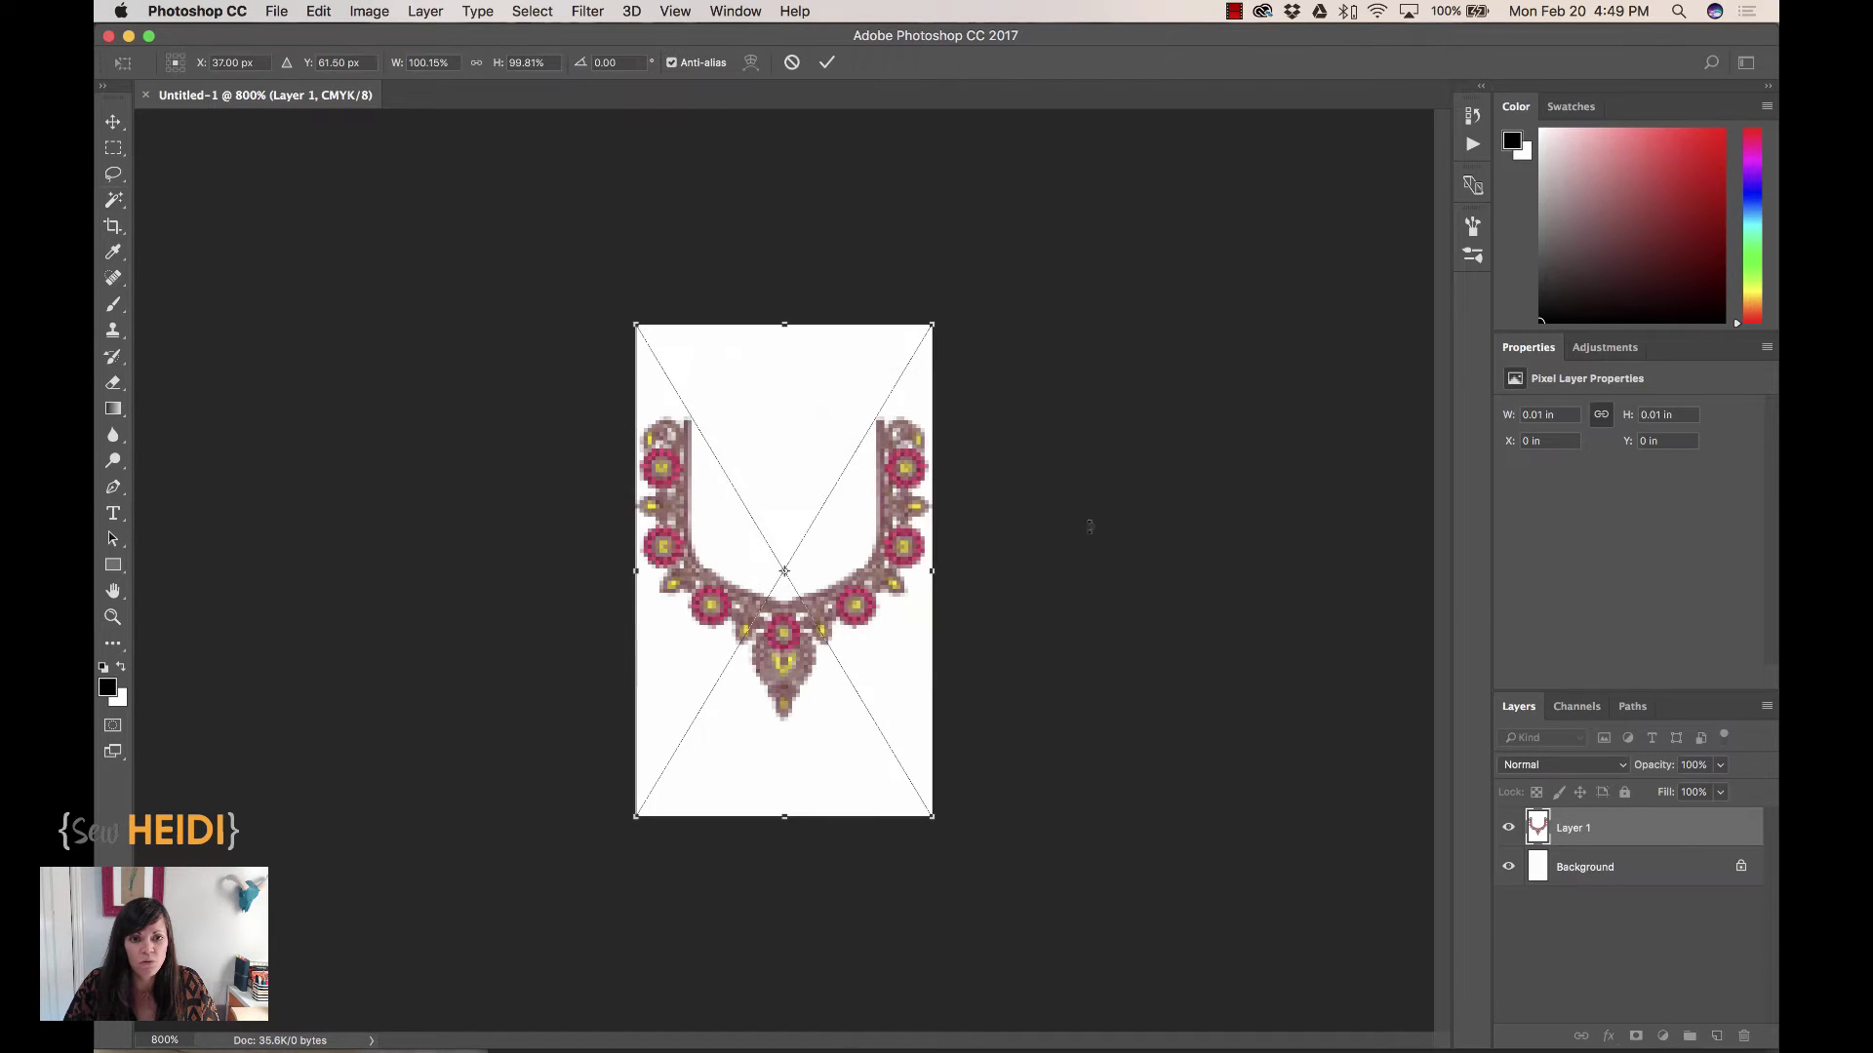
pyautogui.press('super+plus')
pyautogui.press('super+plus')
pyautogui.press('super+plus')
pyautogui.press('super+plus')
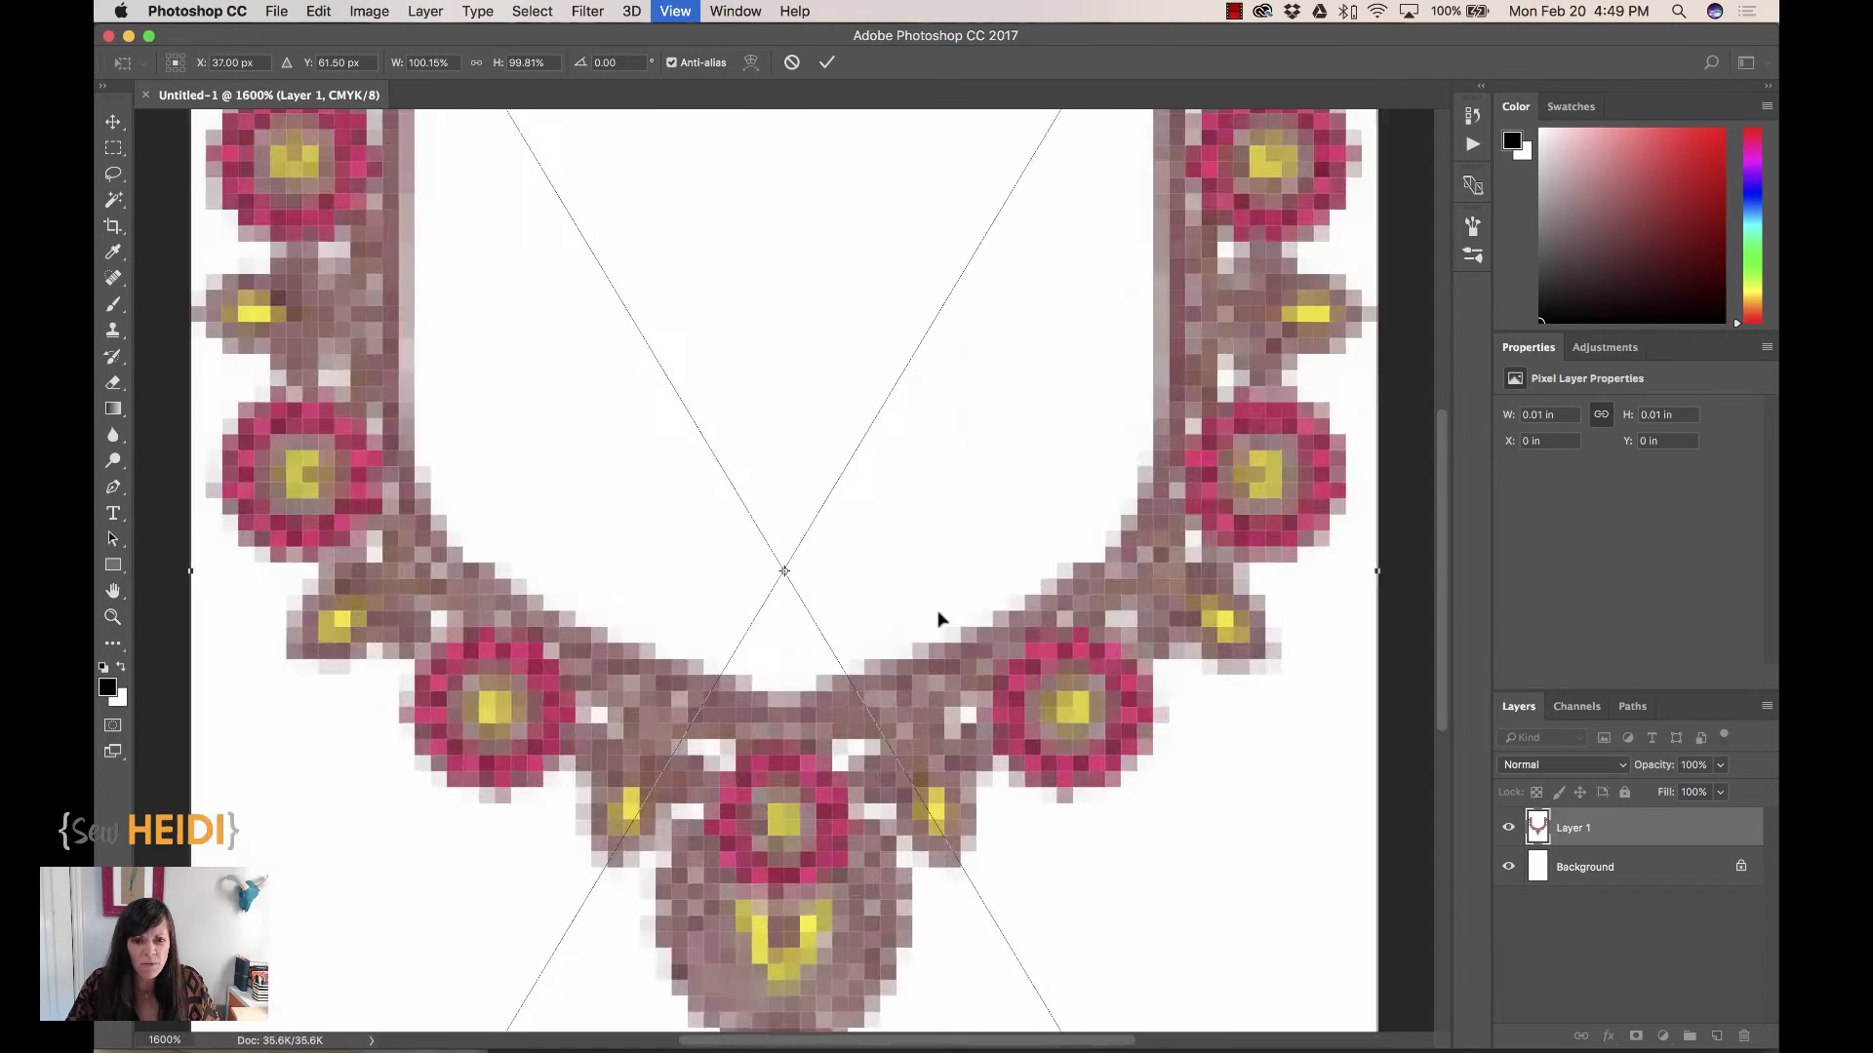
# Enlarge the Illustrator embroidery to about 295 × 491 pt and move it up-left of the blouse
pyautogui.press('super+0')
pyautogui.press('super+Tab')
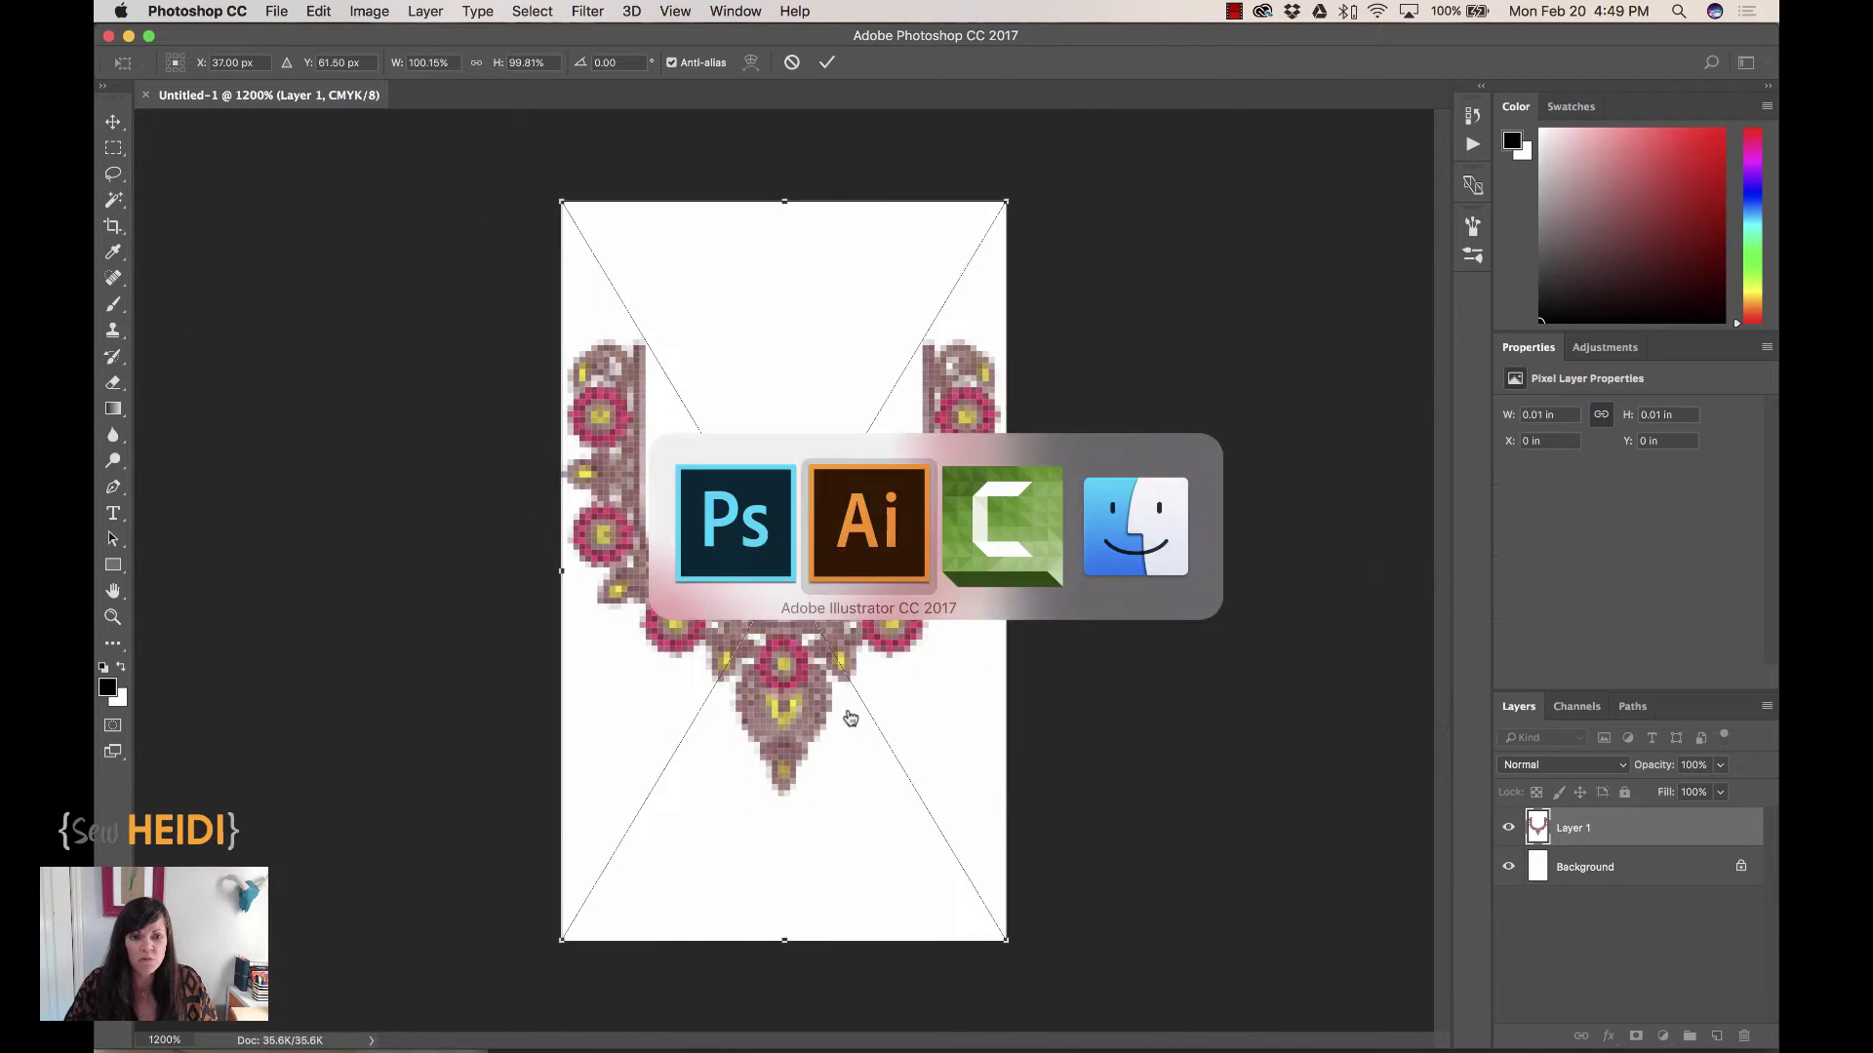
pyautogui.press('super+plus')
pyautogui.press('super+plus')
pyautogui.press('super+plus')
pyautogui.press('super+plus')
pyautogui.press('super+plus')
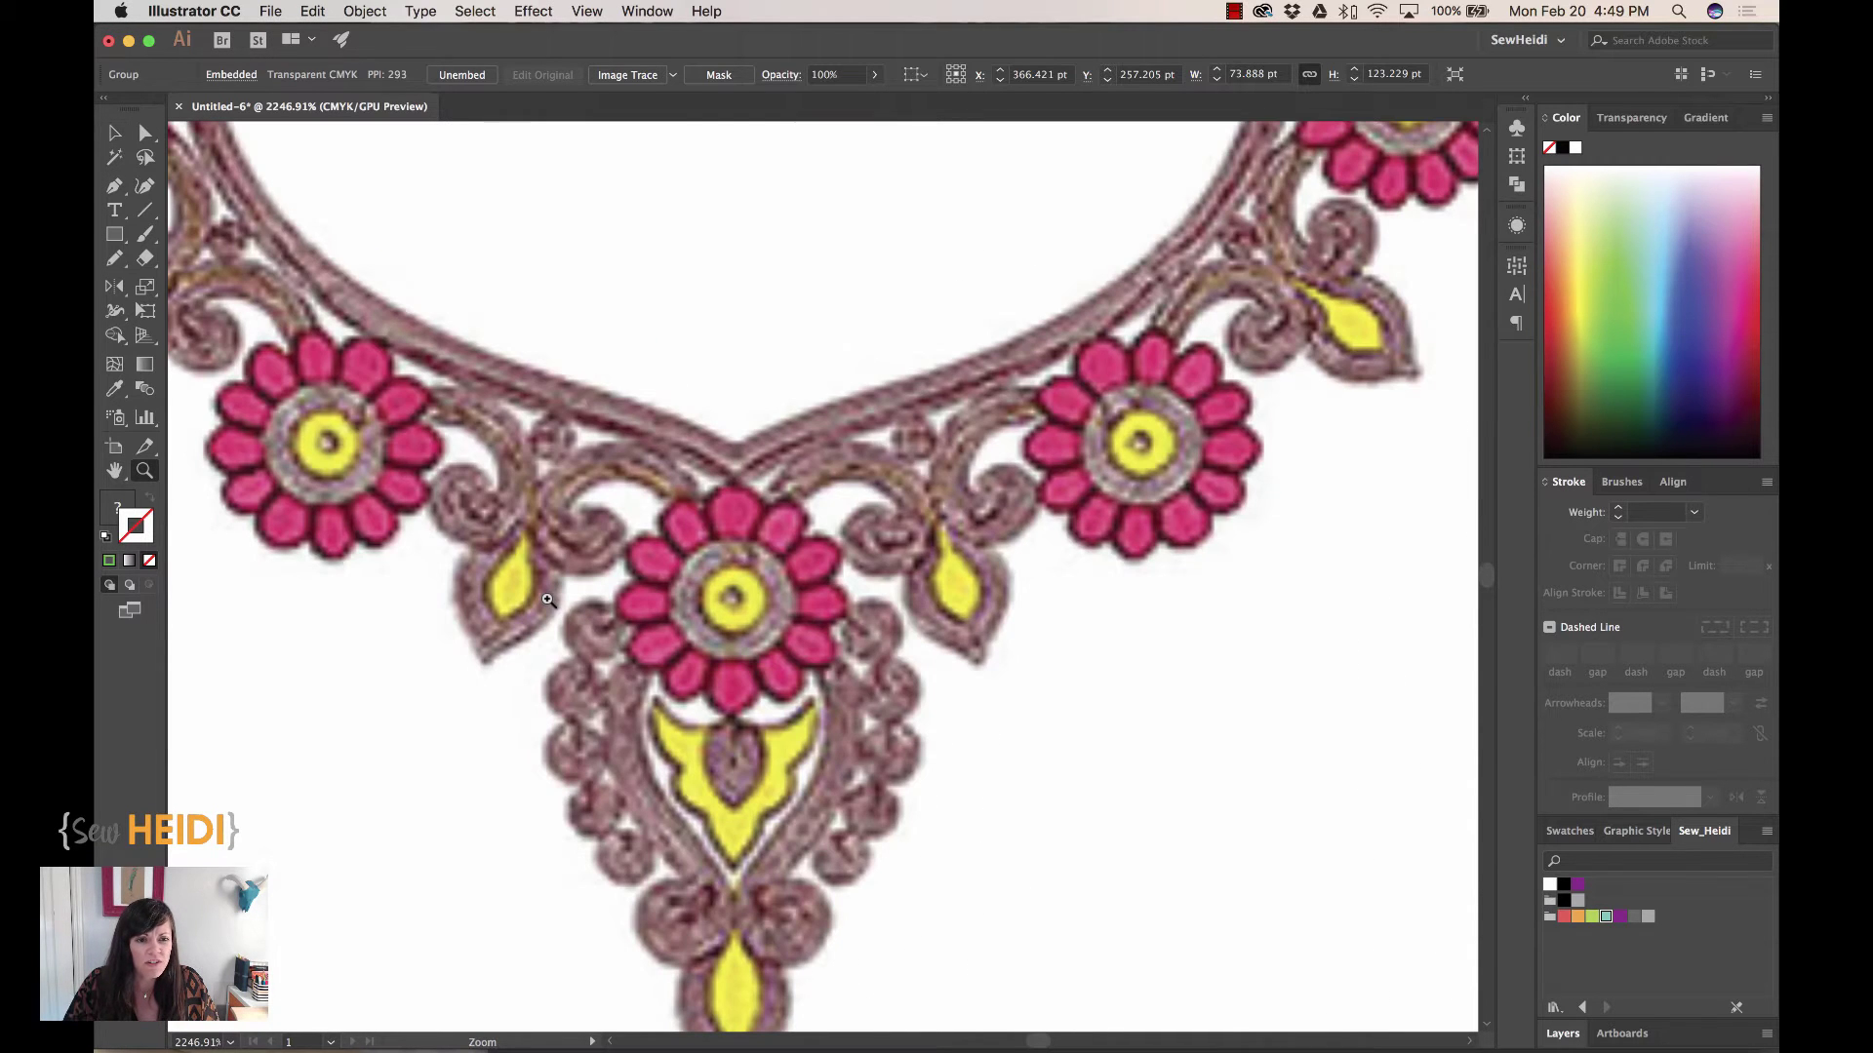
pyautogui.press('super+minus')
pyautogui.press('super+minus')
pyautogui.press('super+minus')
pyautogui.press('super+minus')
pyautogui.press('super+minus')
pyautogui.press('super+minus')
pyautogui.press('super+minus')
pyautogui.press('super+minus')
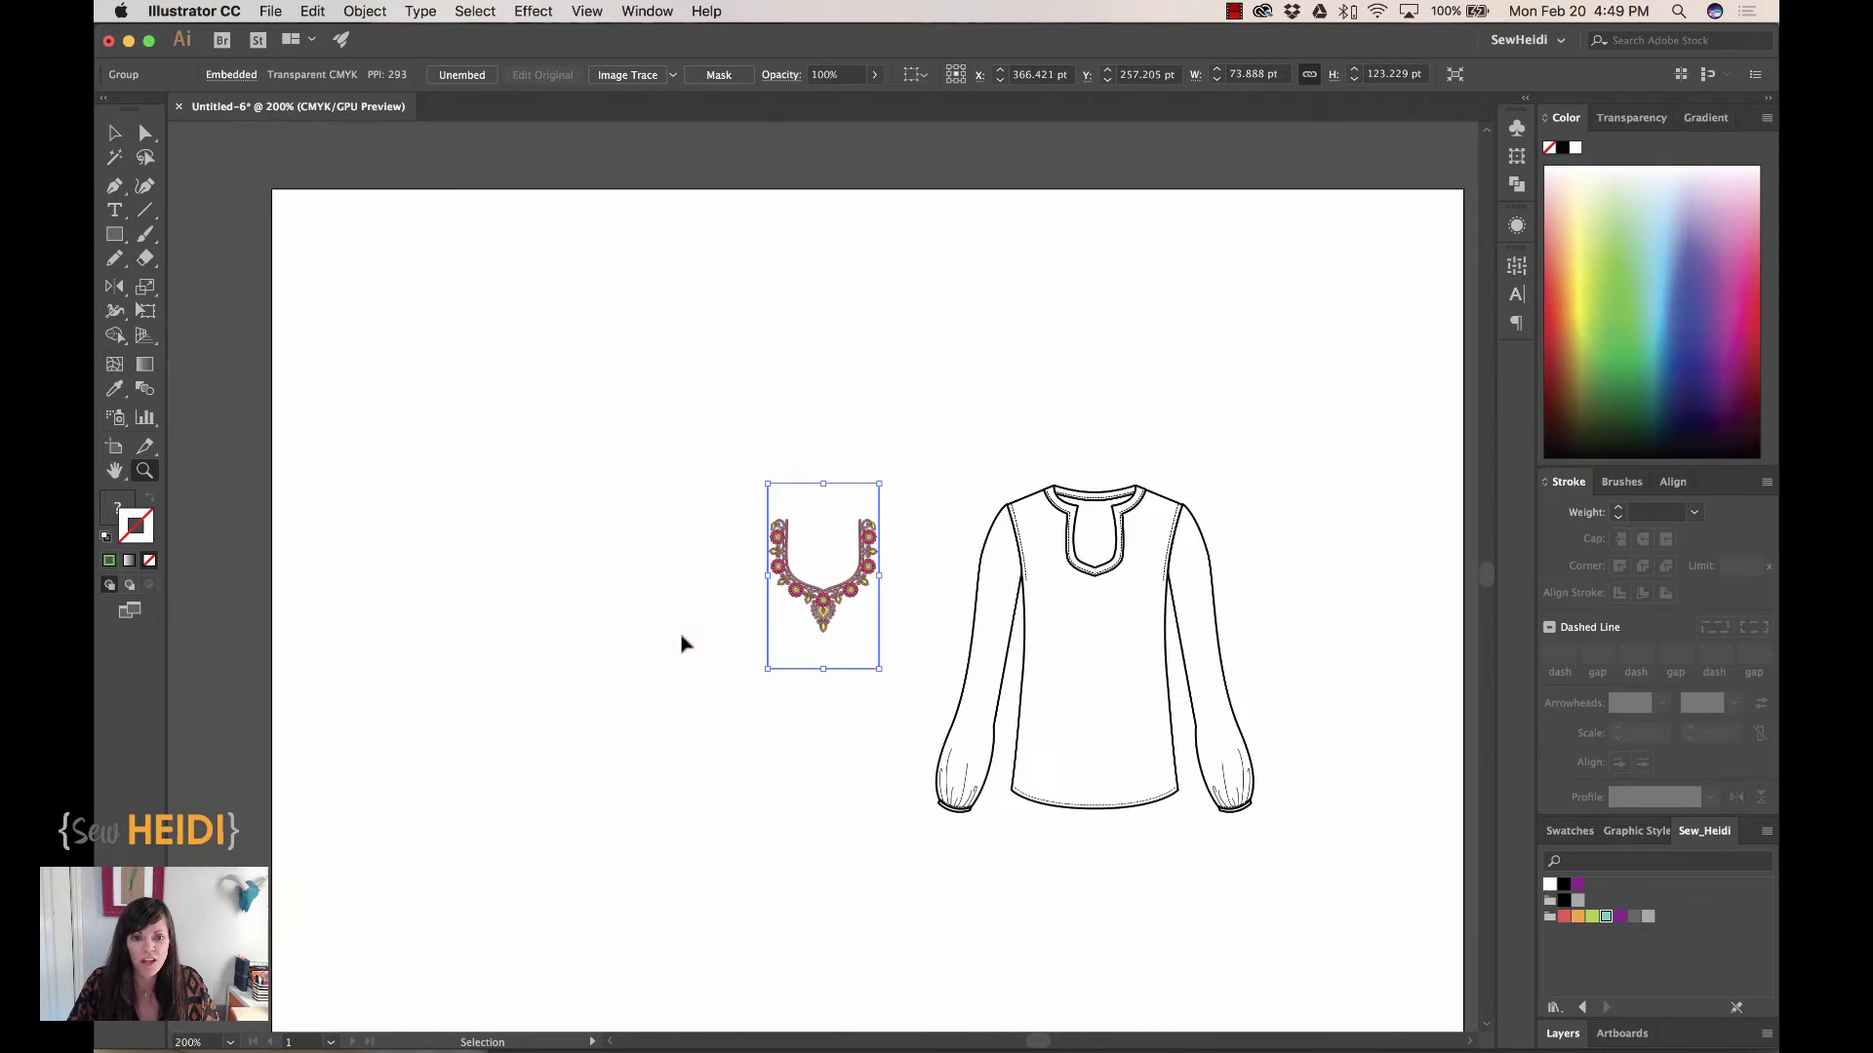
pyautogui.moveTo(786, 639); pyautogui.dragTo(564, 1007)
pyautogui.moveTo(758, 795); pyautogui.dragTo(692, 654)
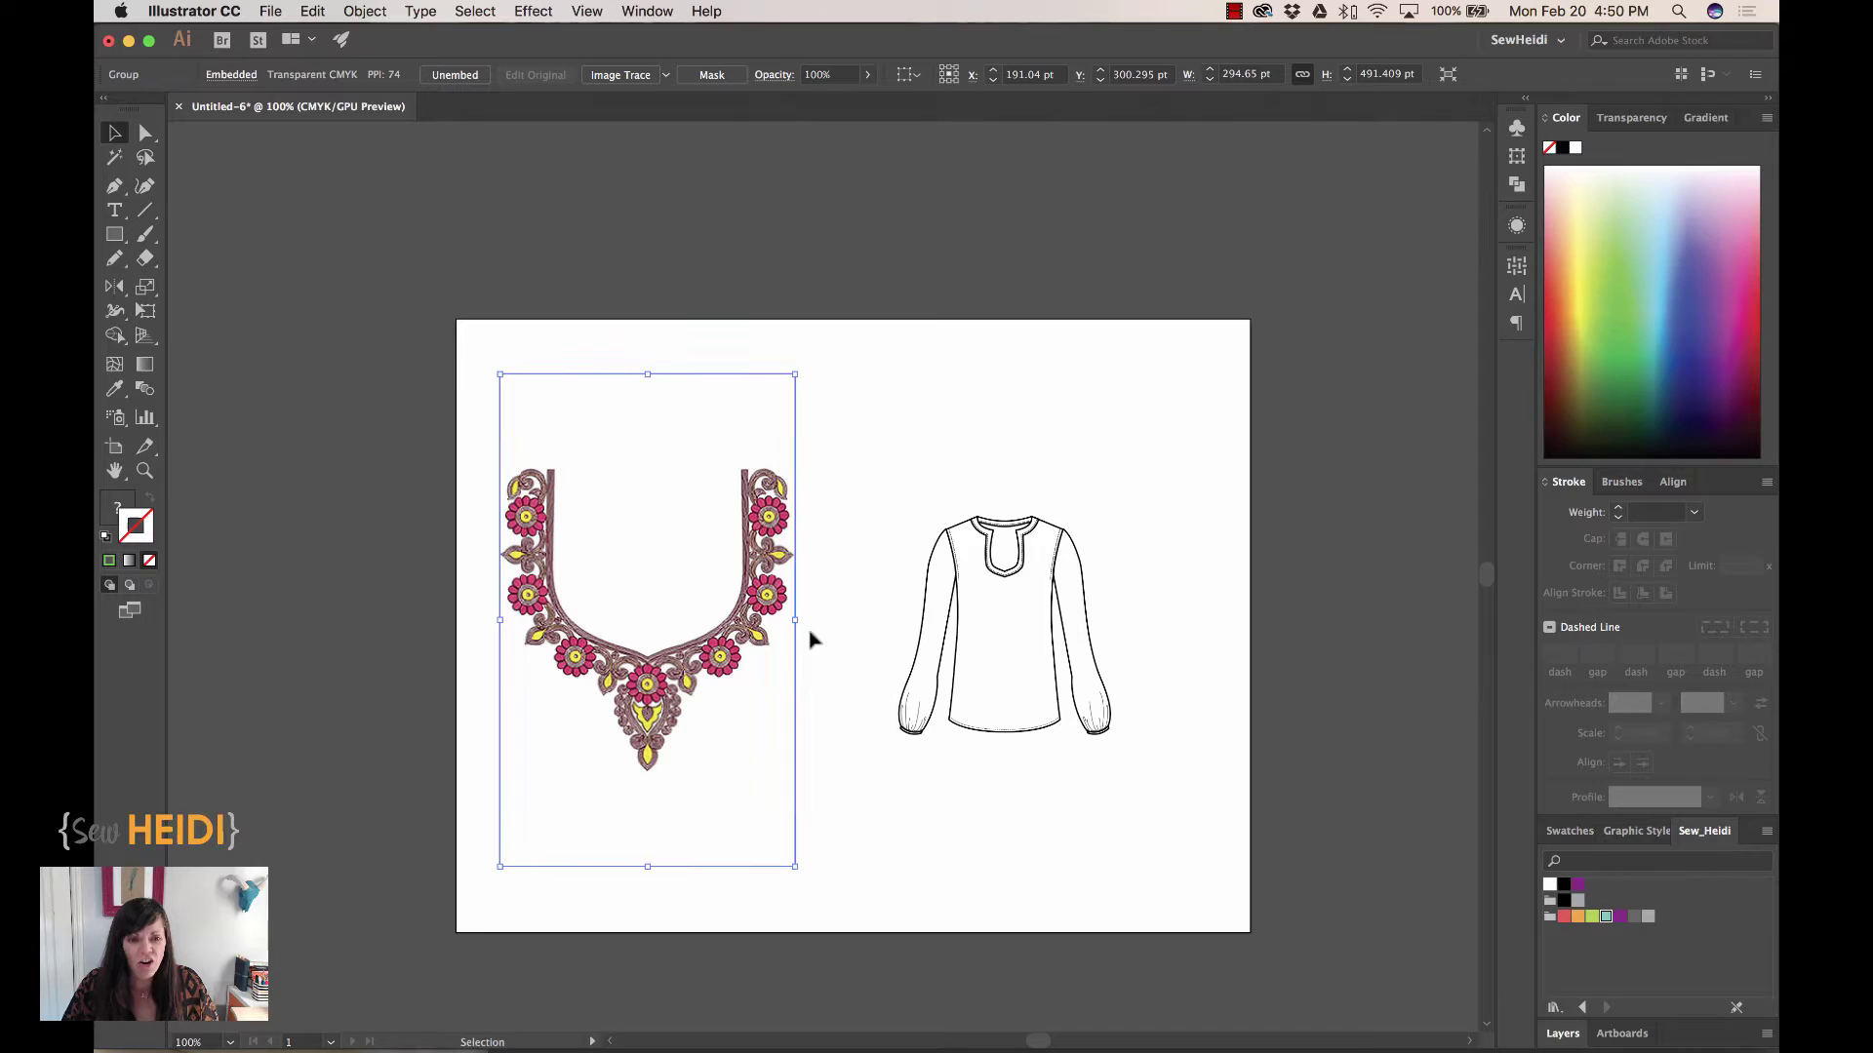
pyautogui.press('super+Tab')
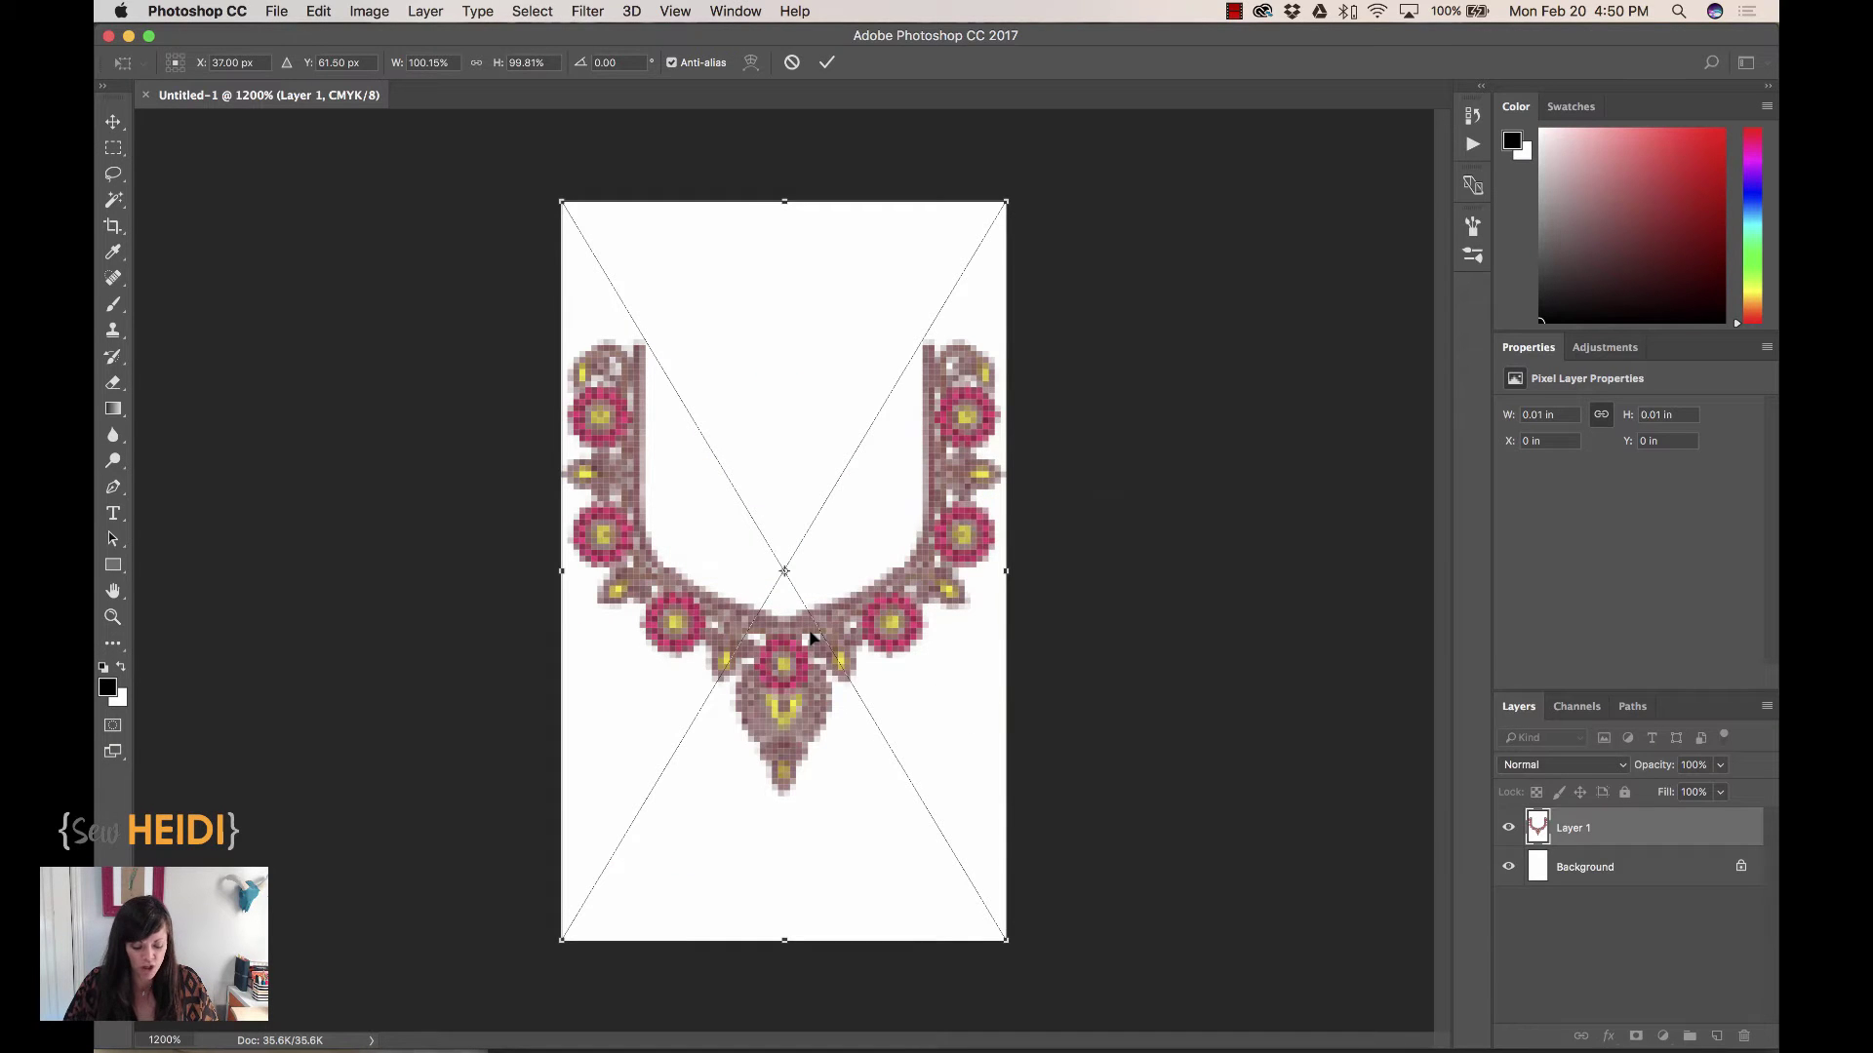
# Close the old document unsaved and paste the enlarged embroidery as pixels into a new 4.097 × 6.819 in document
pyautogui.press('super+w')
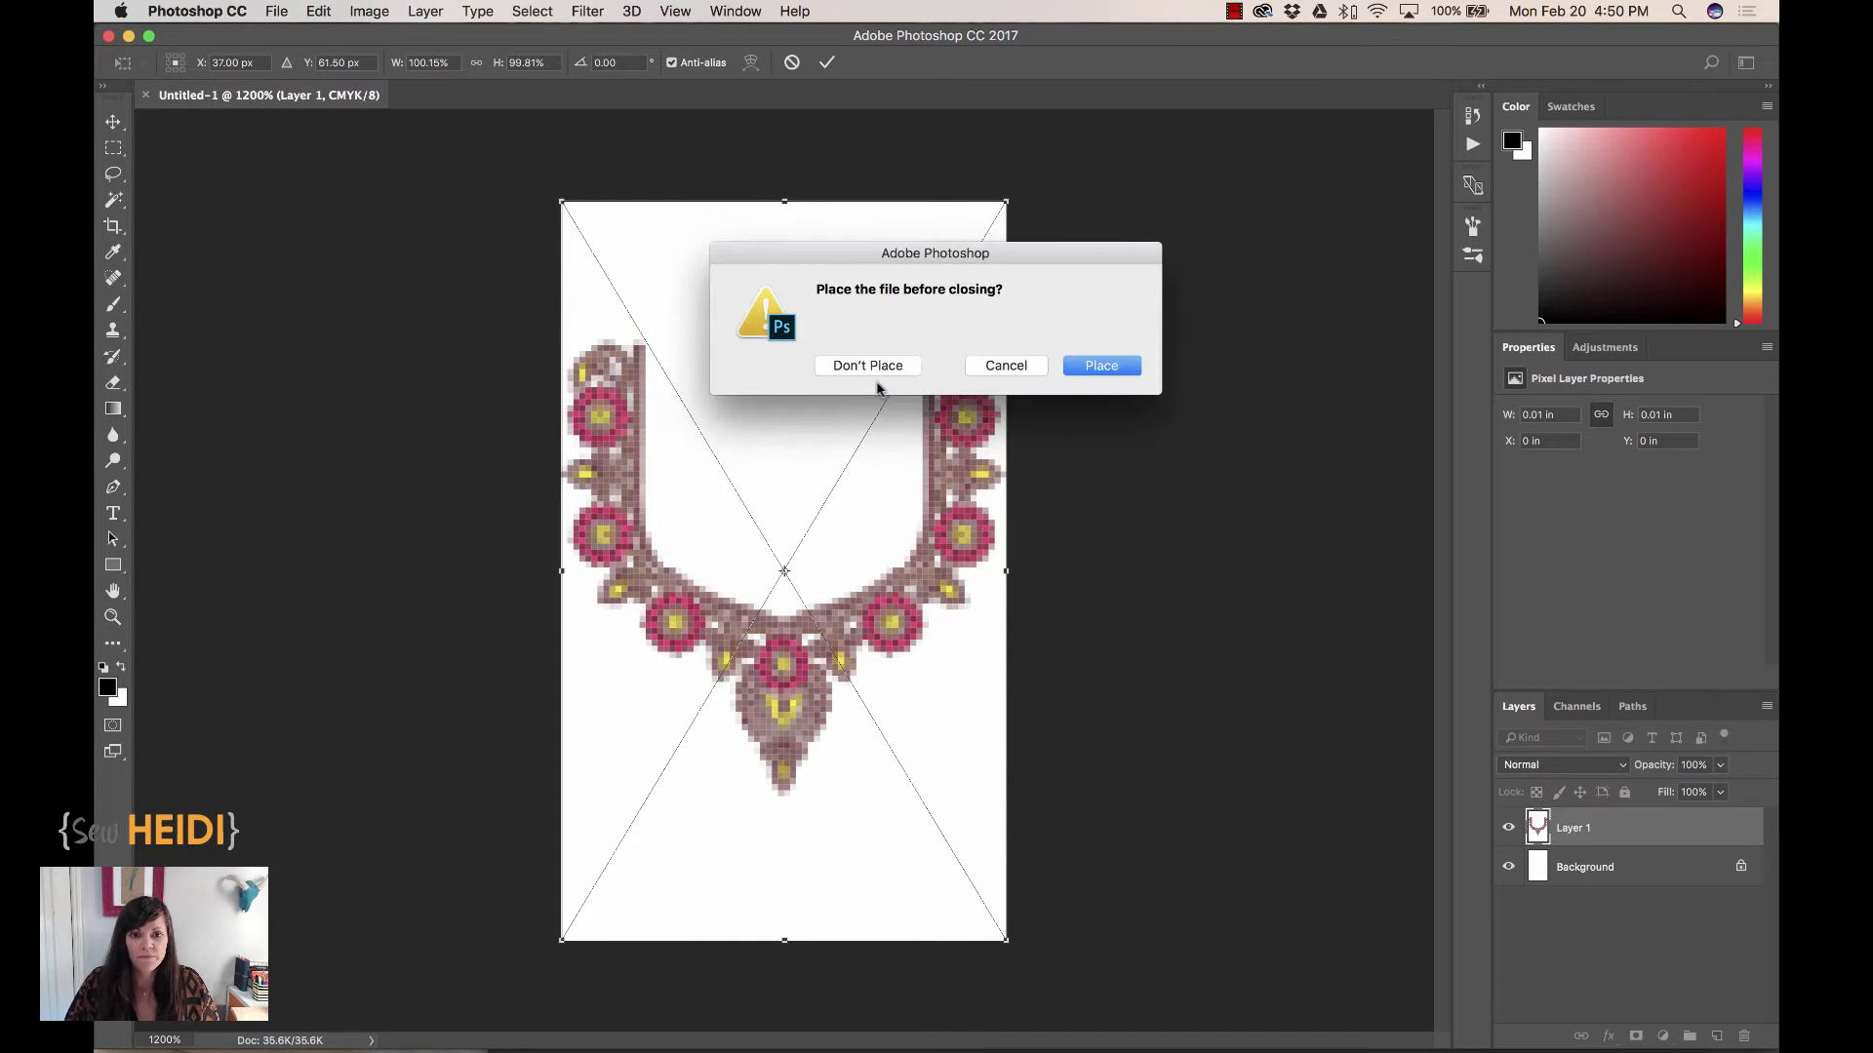
pyautogui.click(868, 367)
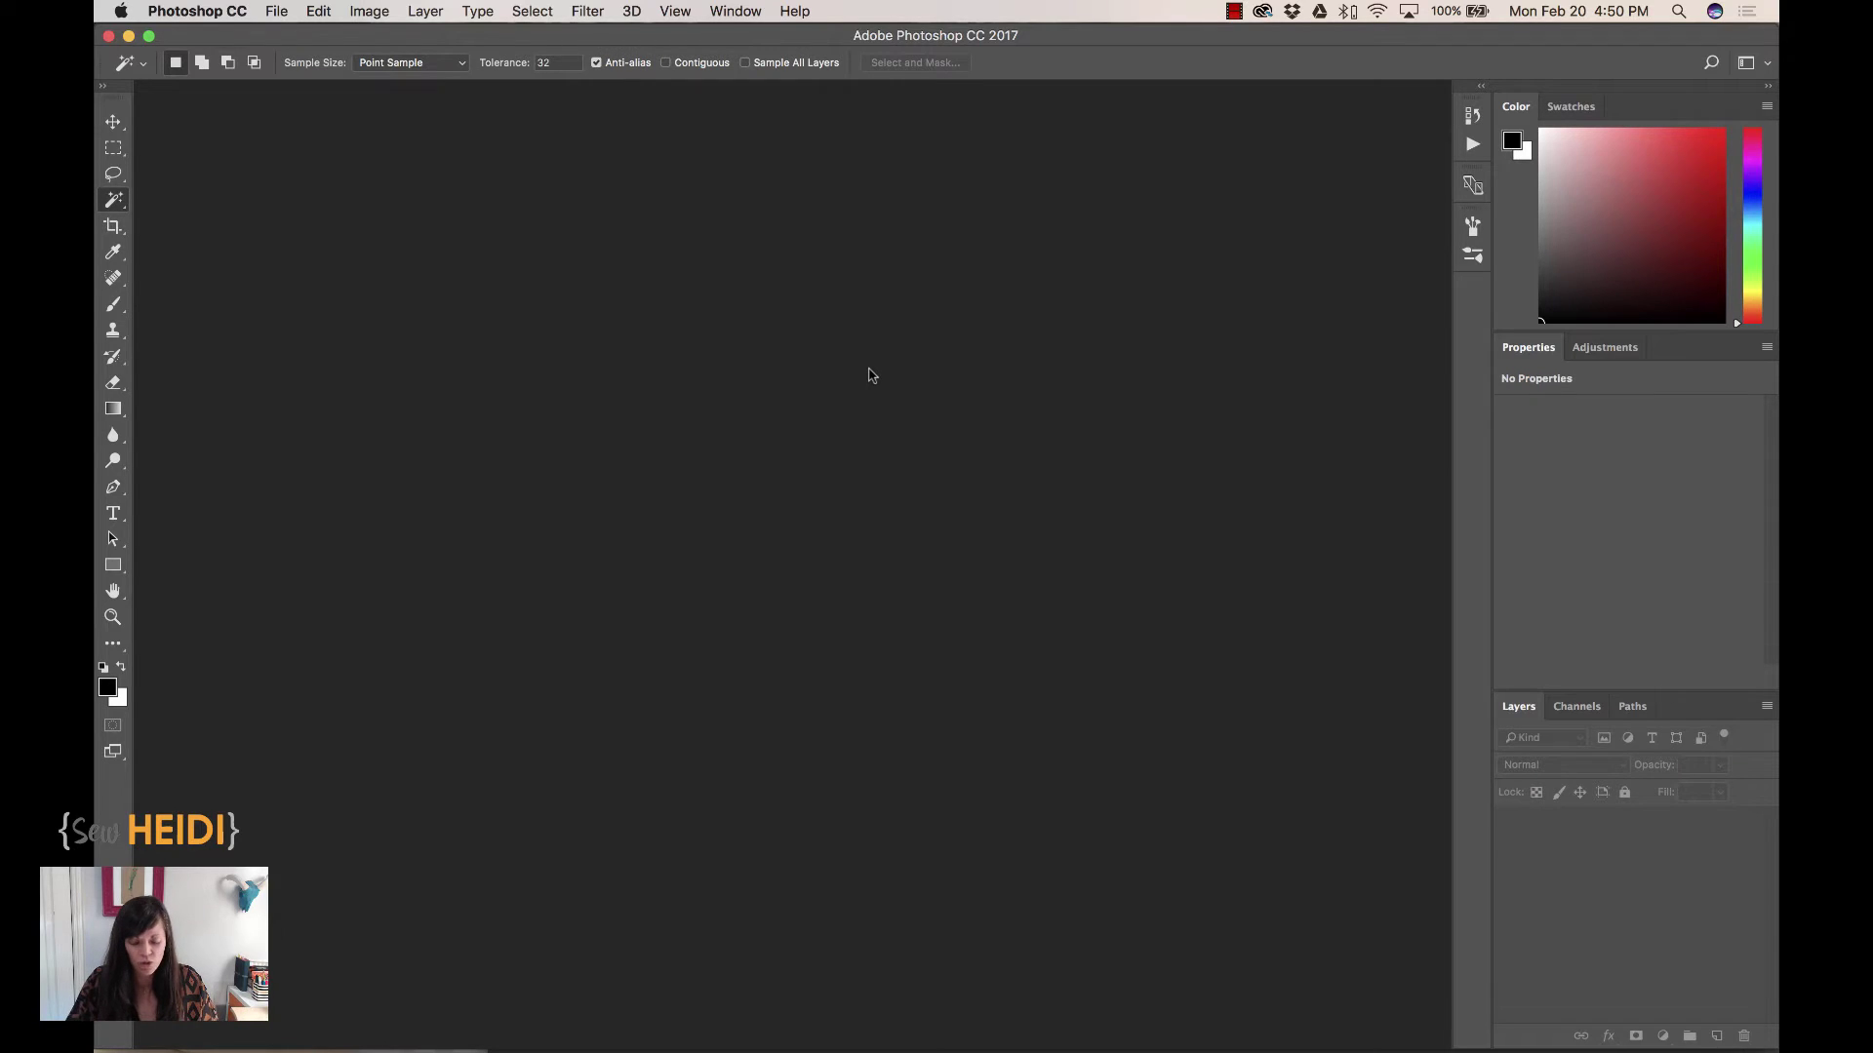
pyautogui.press('super+n')
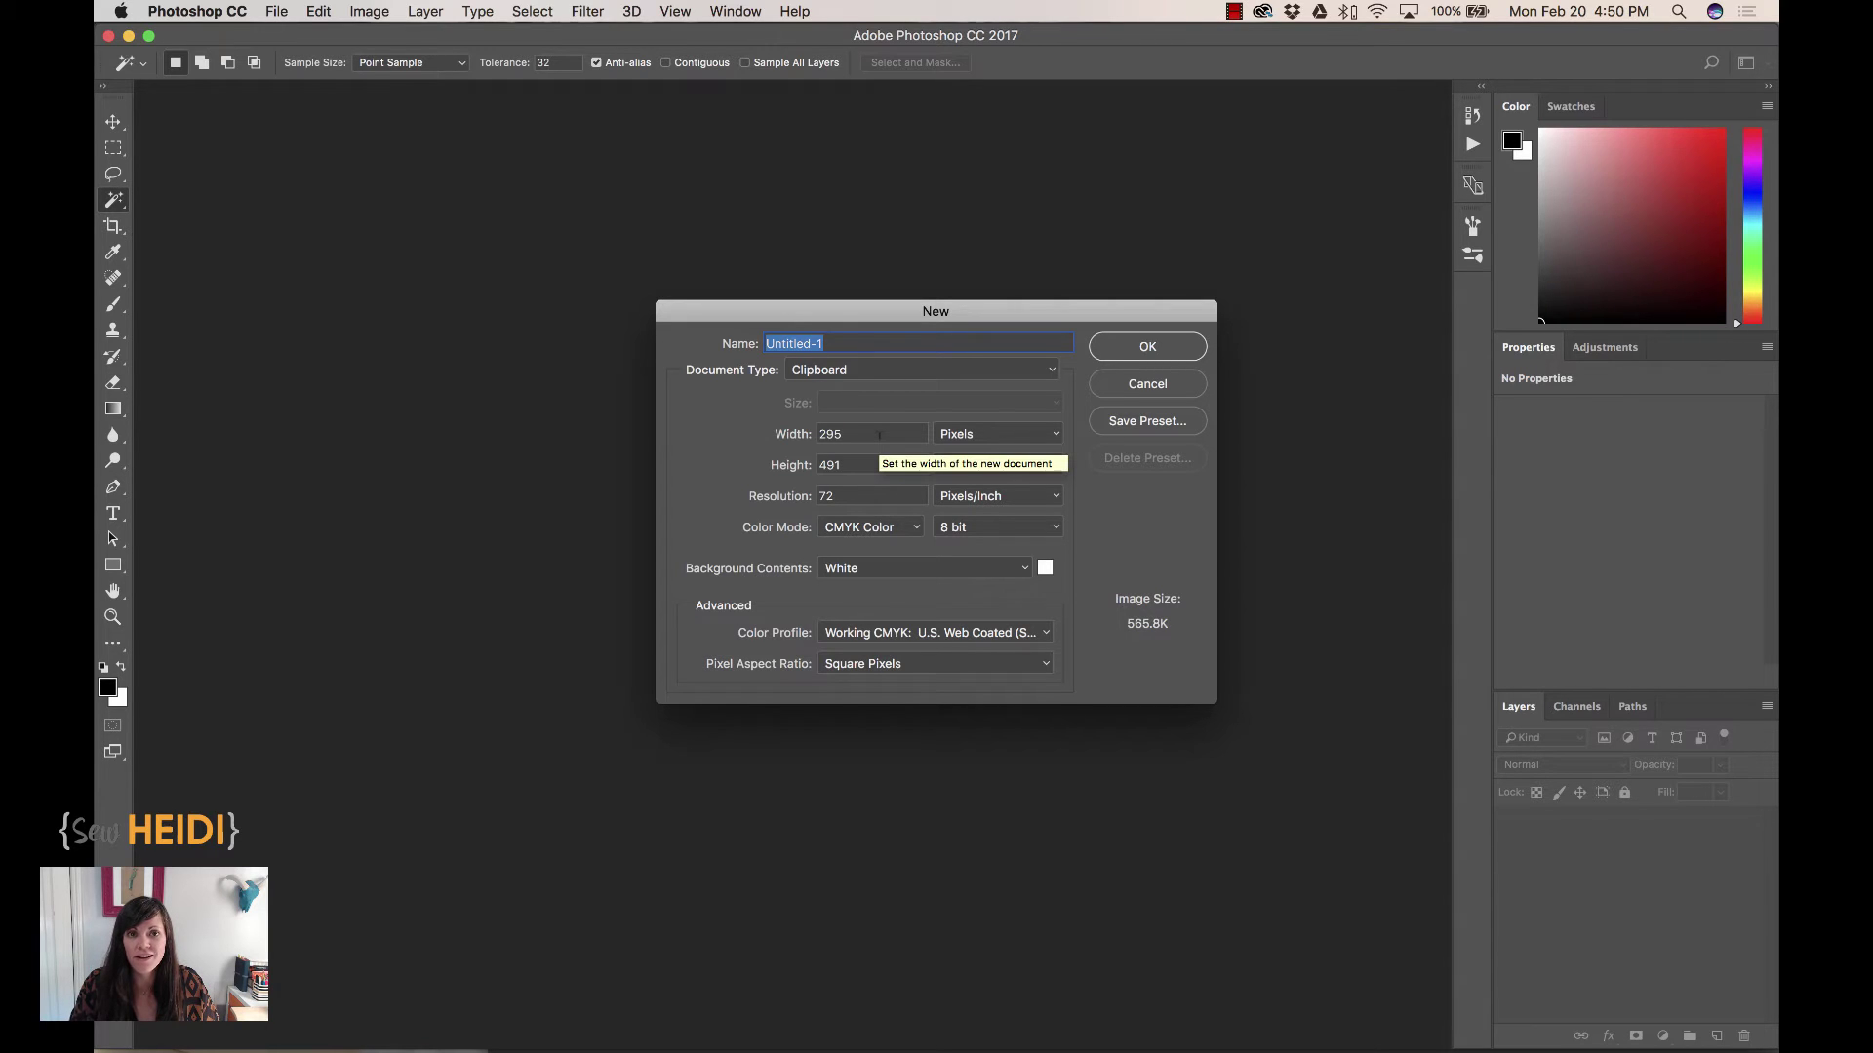
pyautogui.click(1141, 345)
pyautogui.press('super+v')
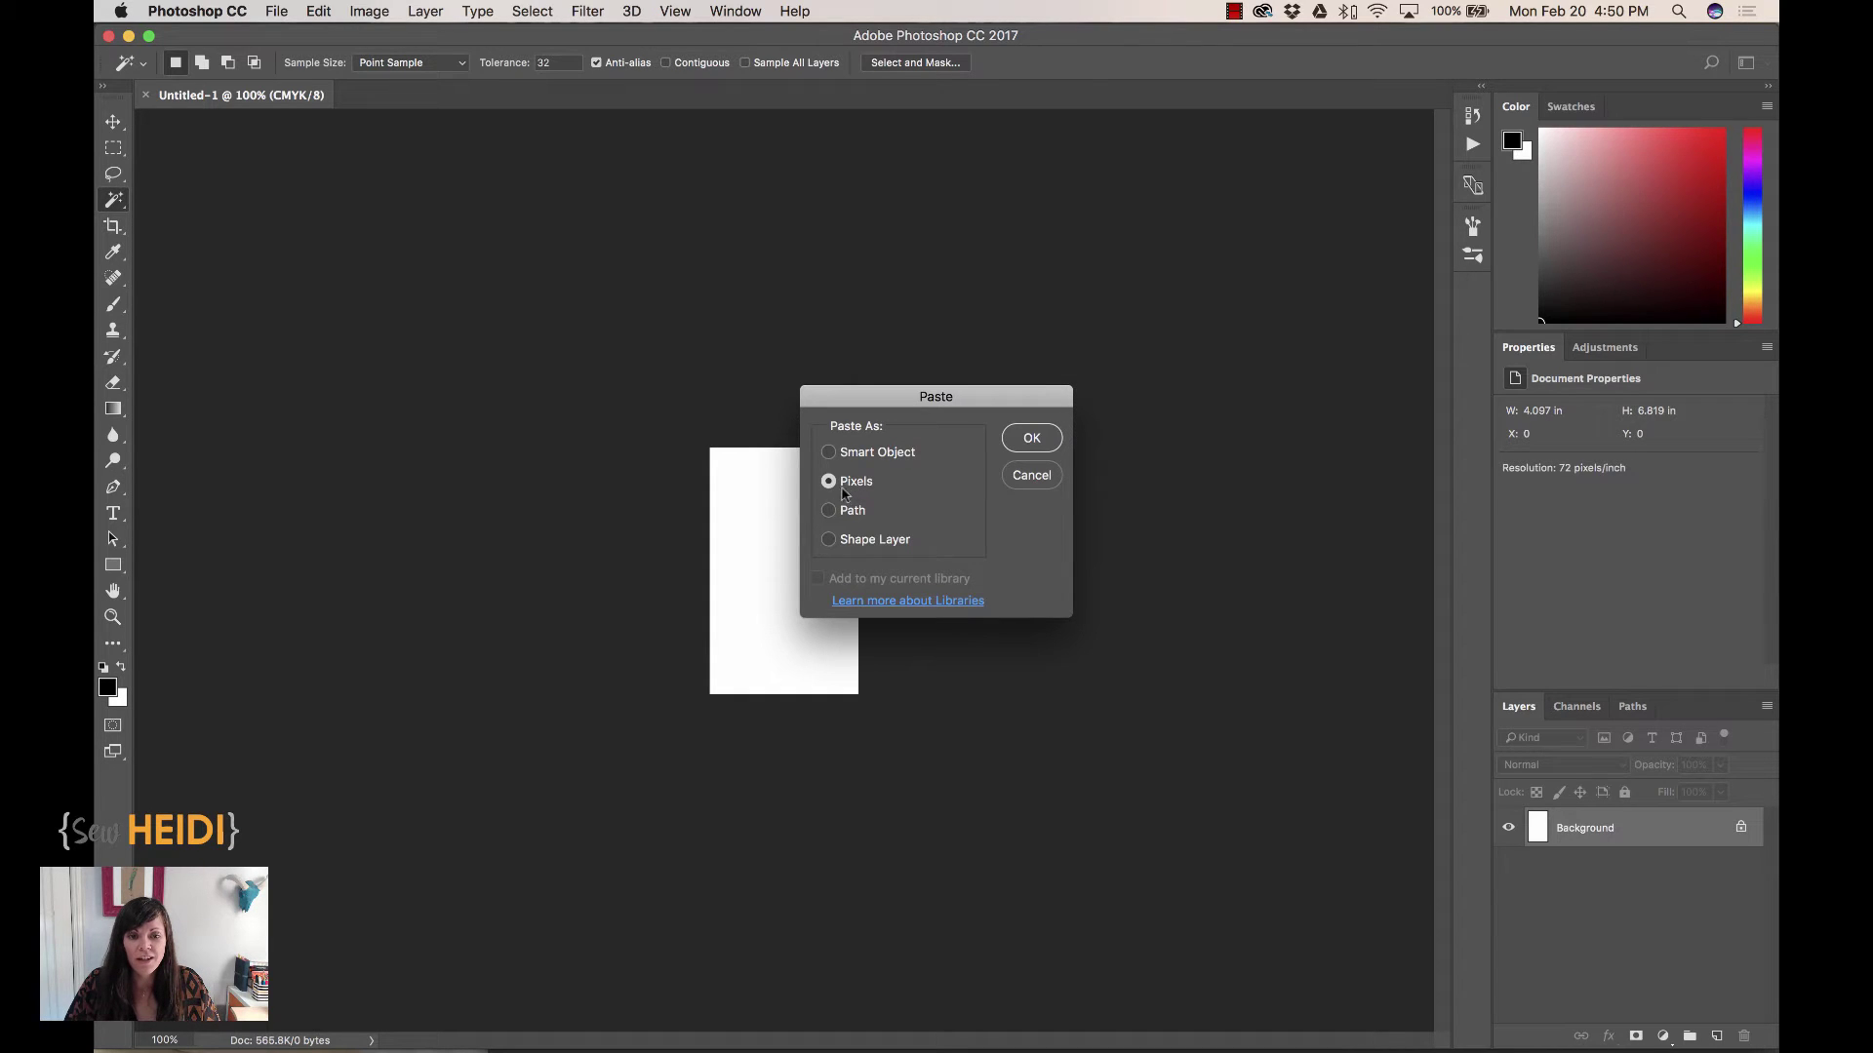
pyautogui.click(1025, 446)
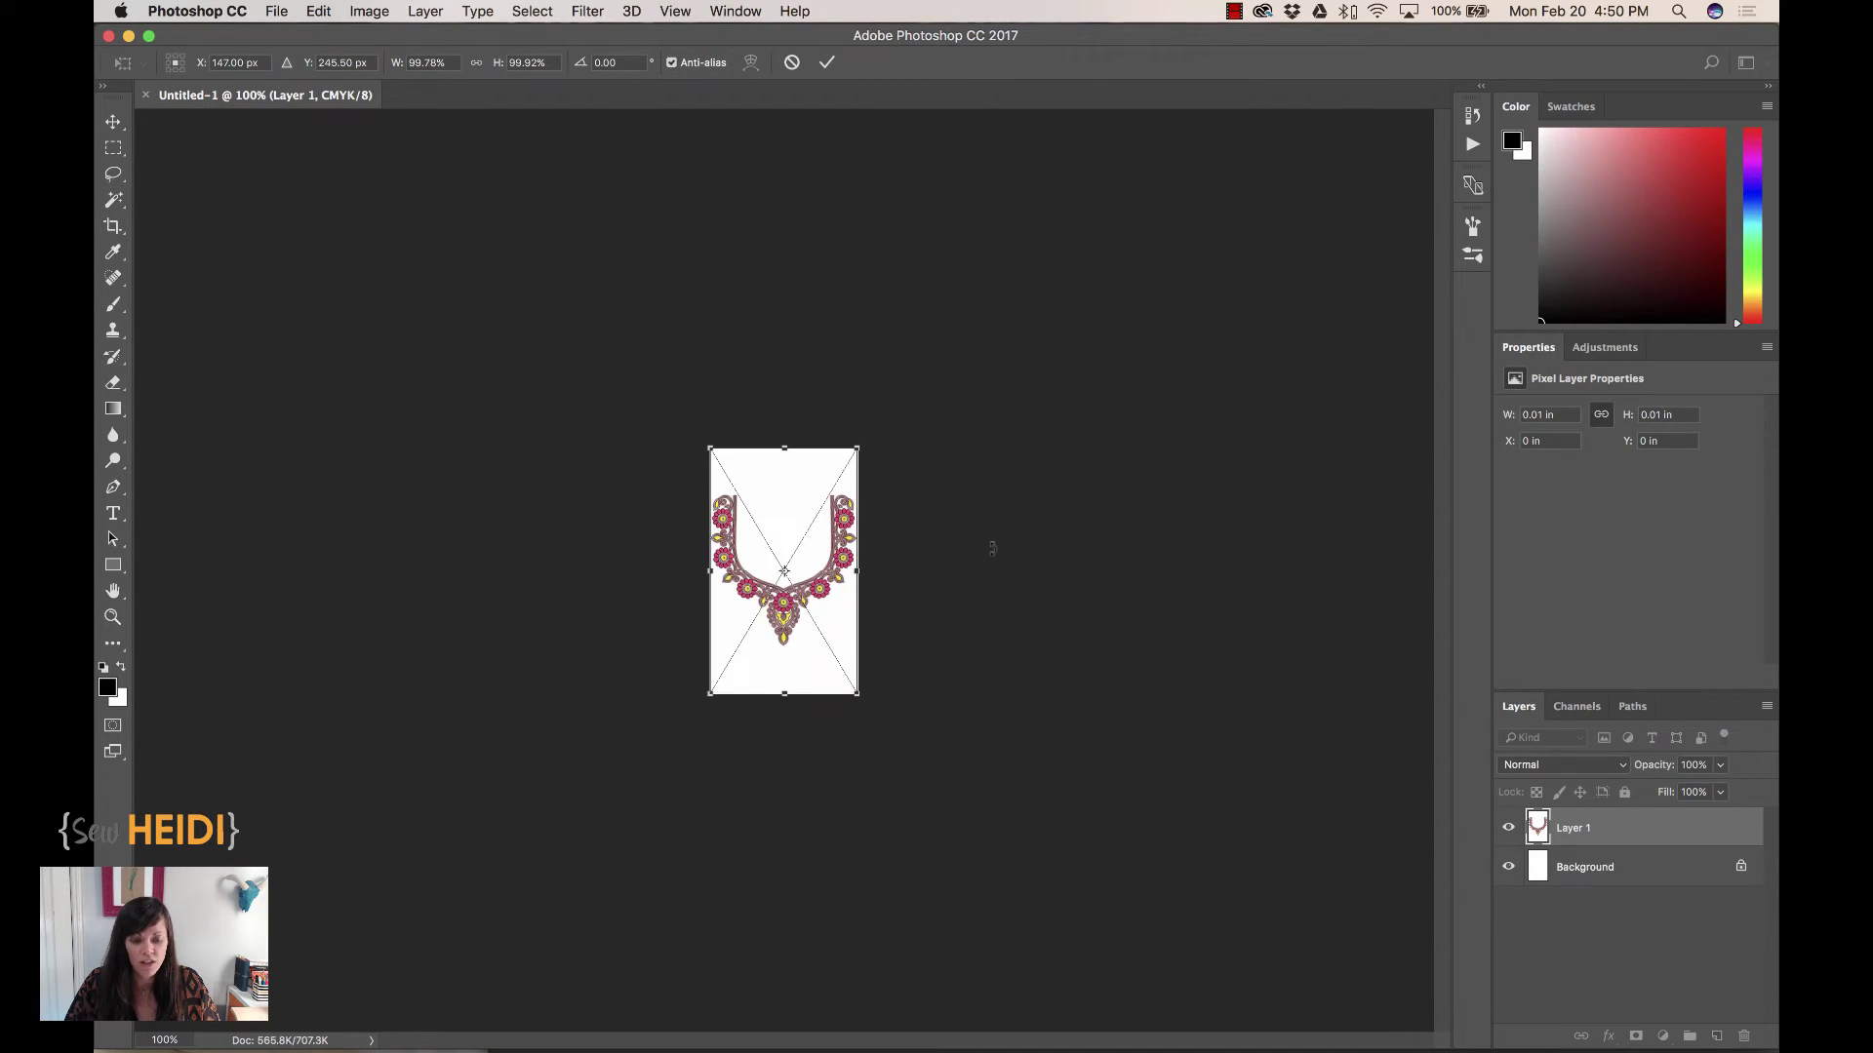
pyautogui.press('super+equal')
pyautogui.press('super+equal')
pyautogui.press('super+equal')
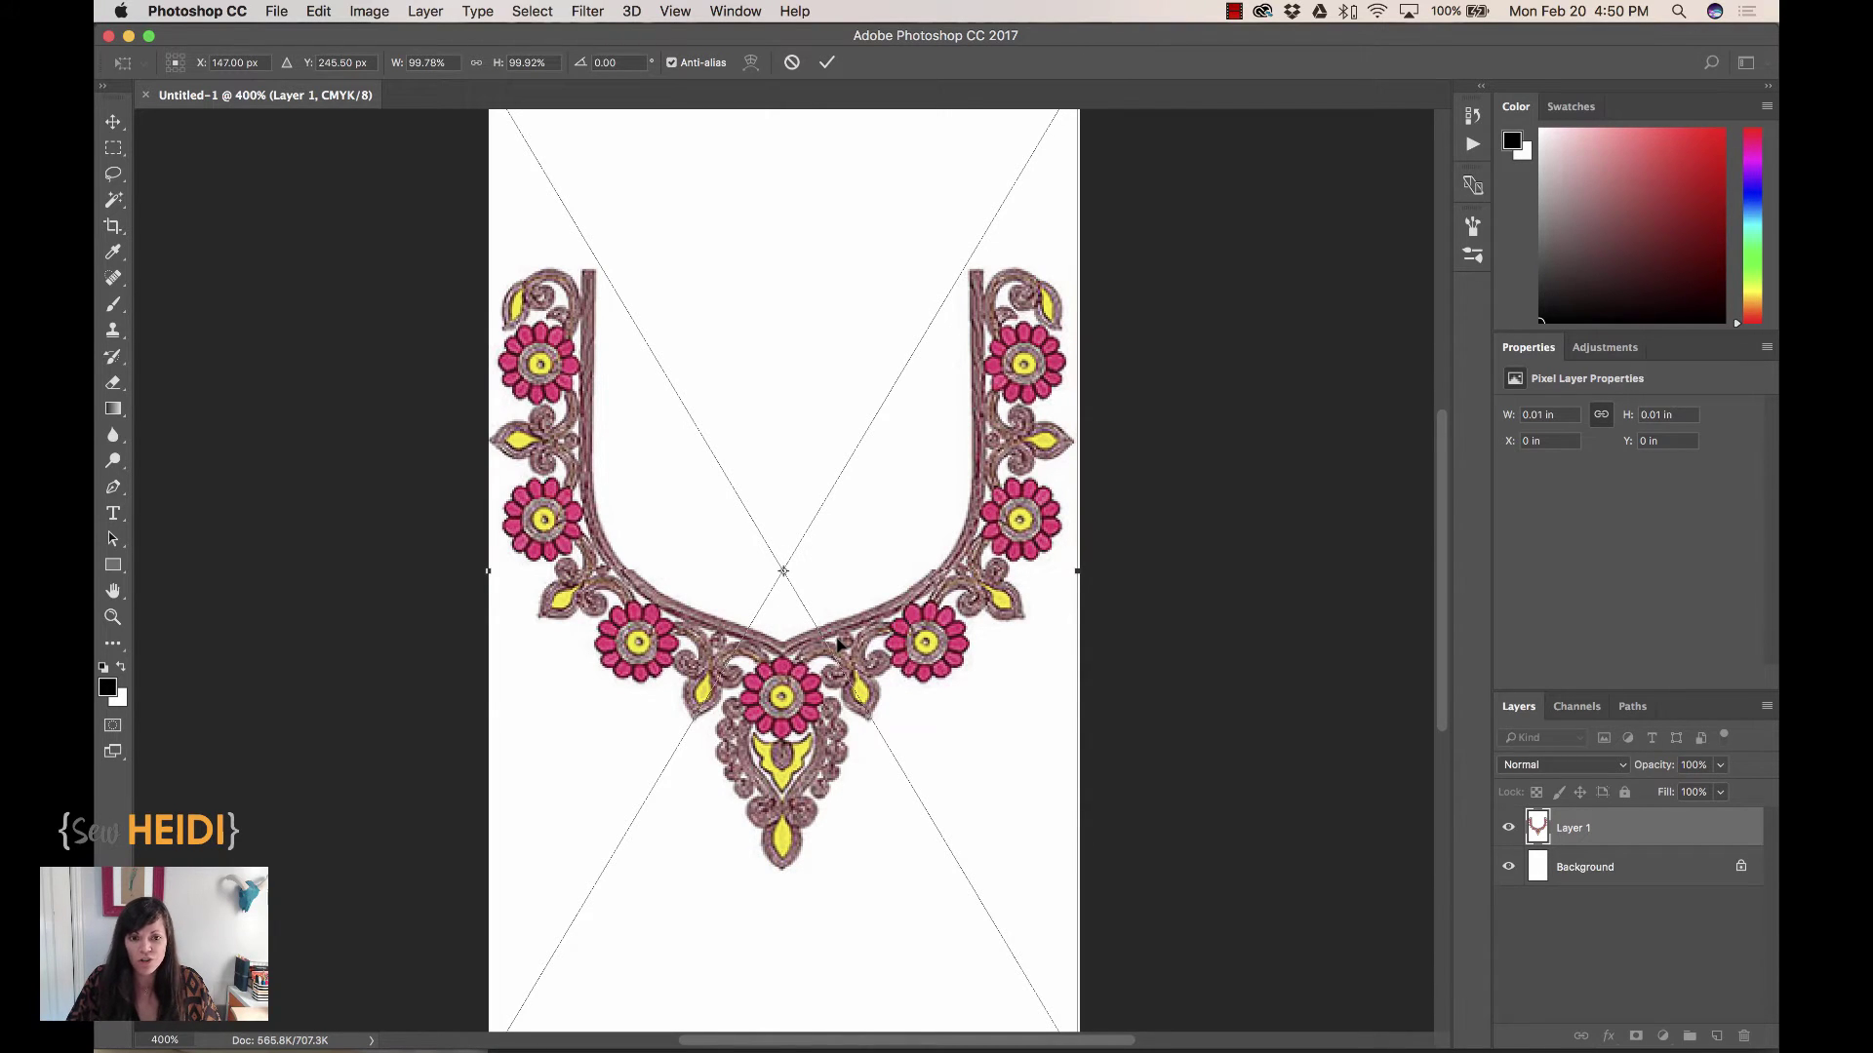
pyautogui.press('Return')
pyautogui.press('w')
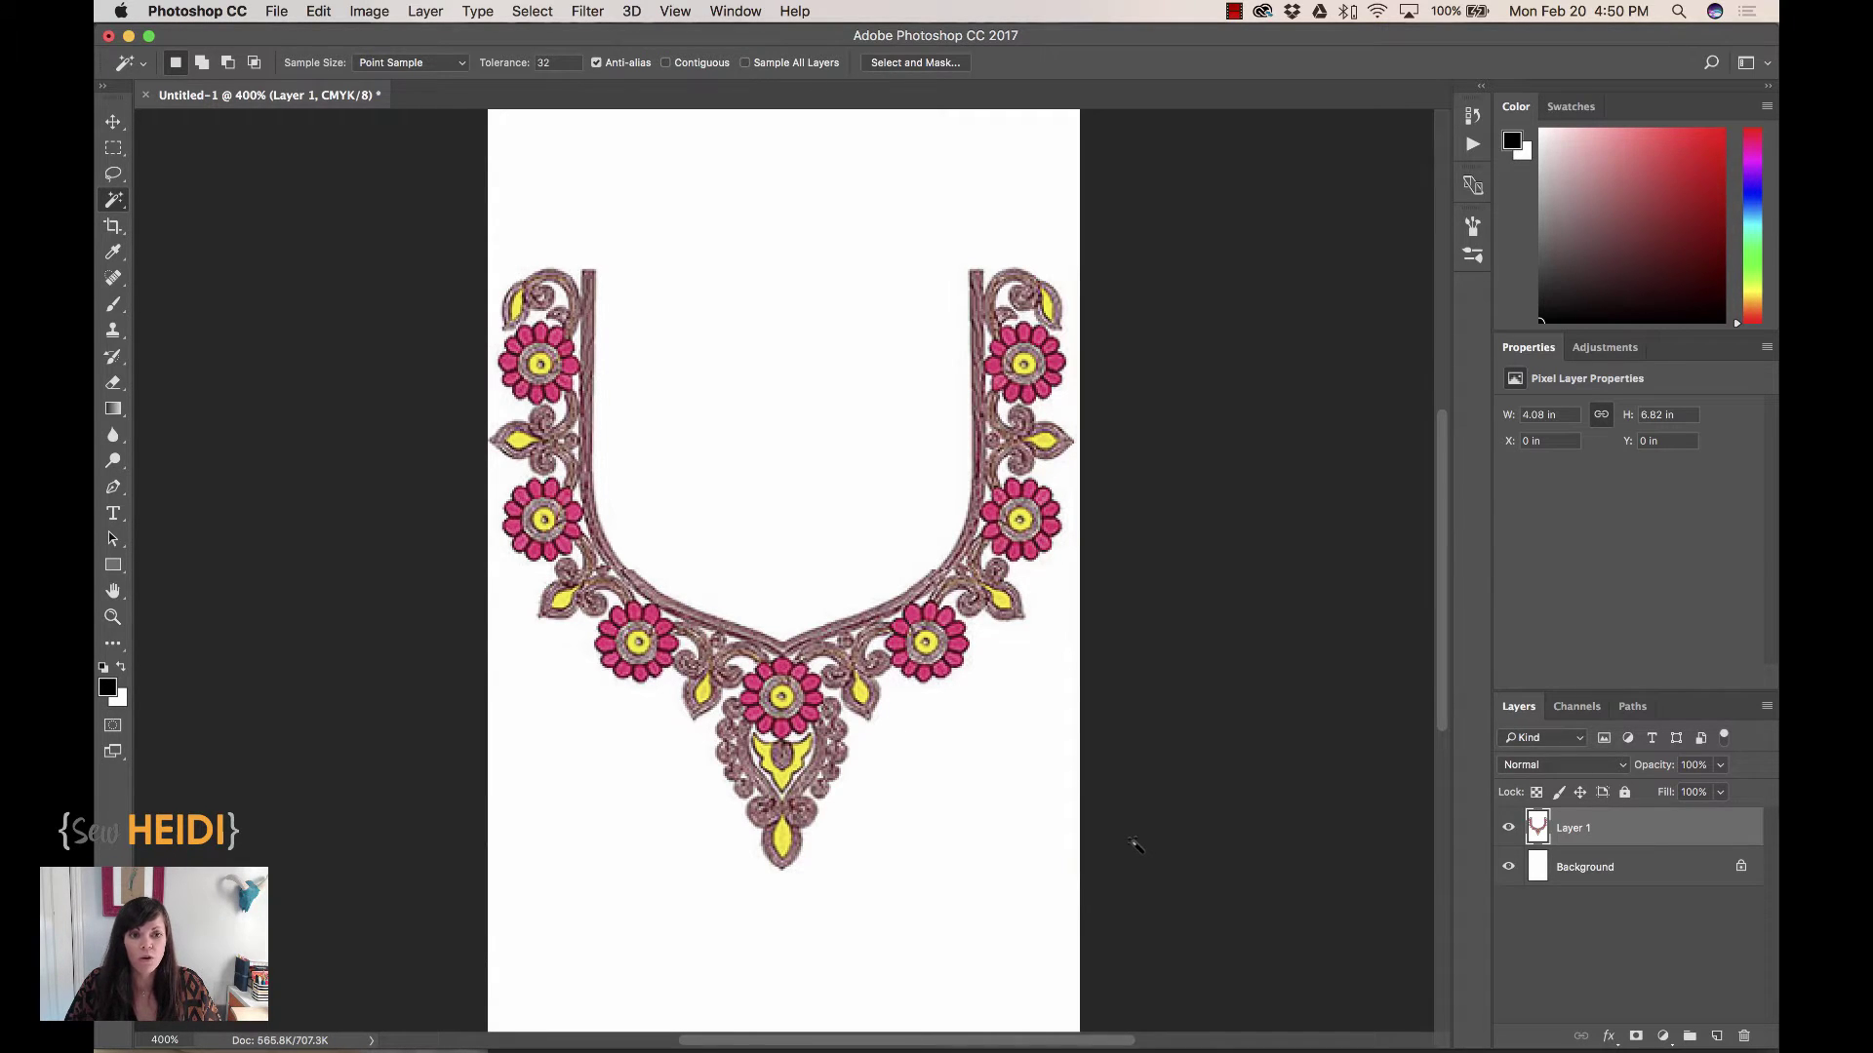
# Choose the Magic Wand tool and select the white background inside the neckline
pyautogui.click(110, 202)
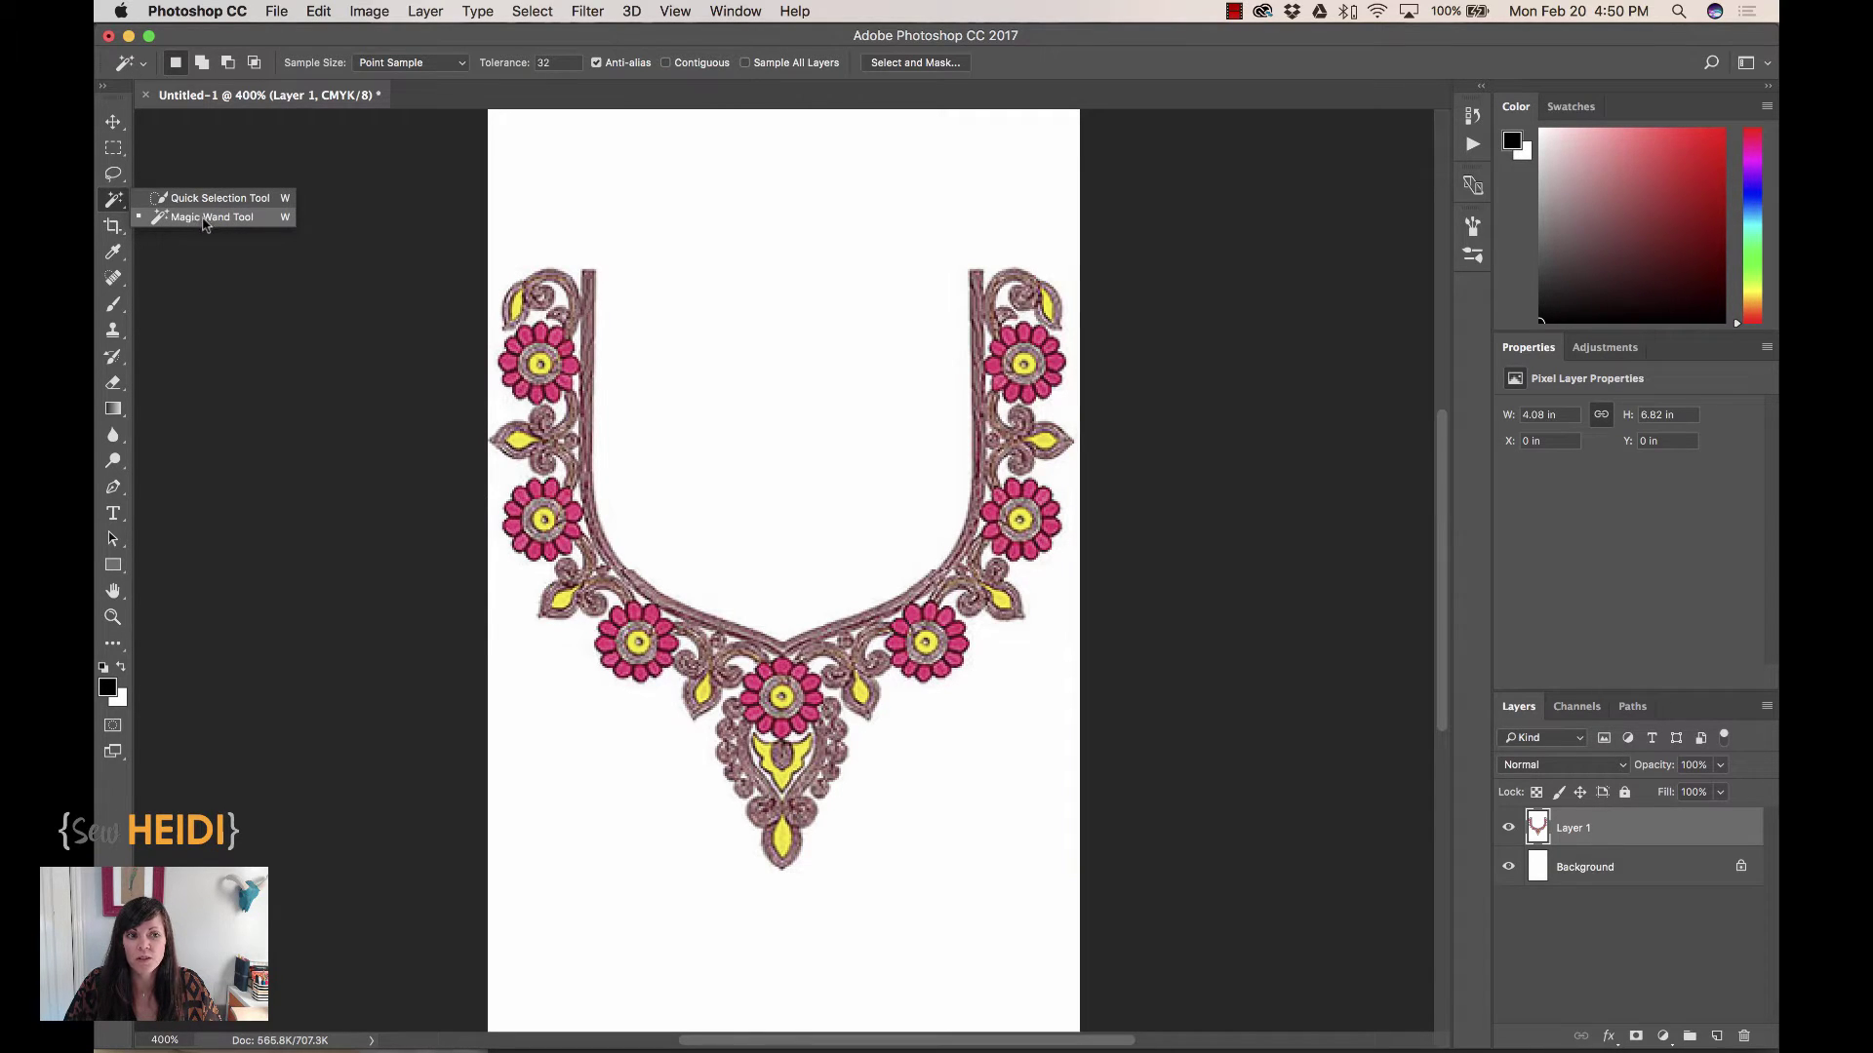
pyautogui.click(205, 221)
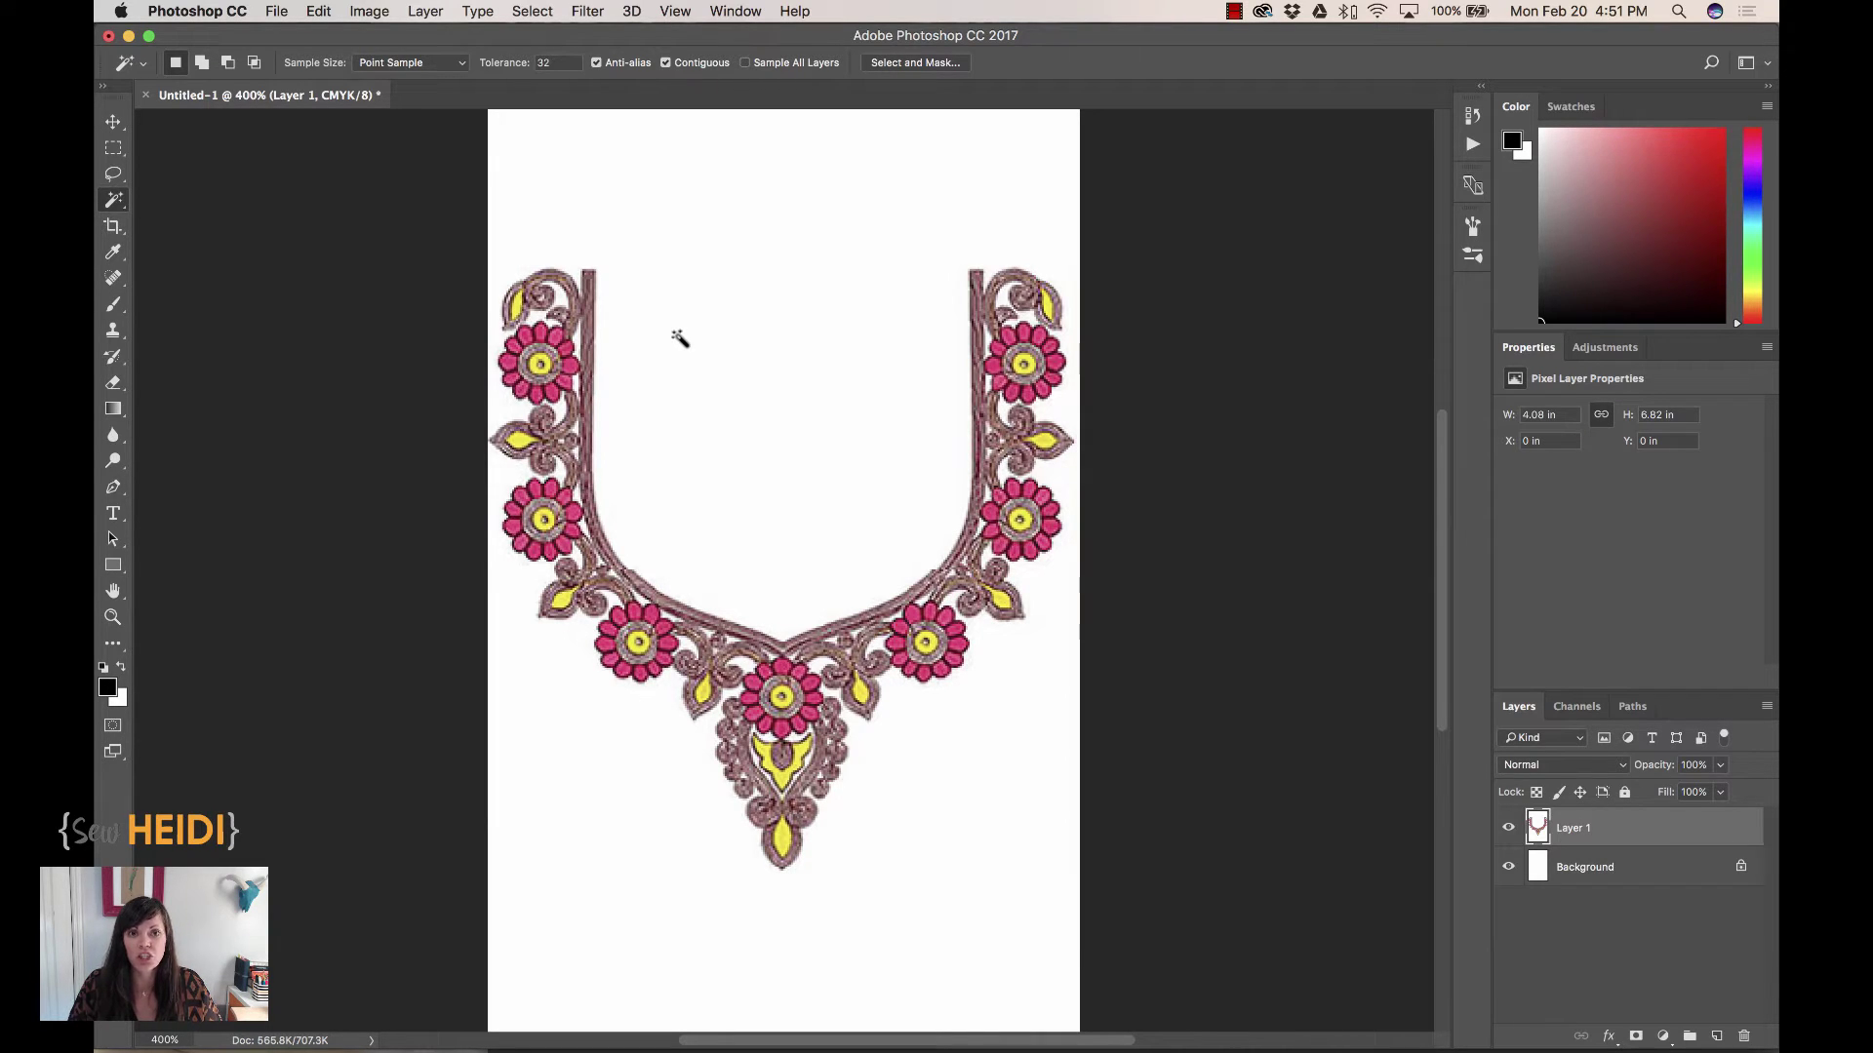
pyautogui.press('super+equal')
pyautogui.press('super+equal')
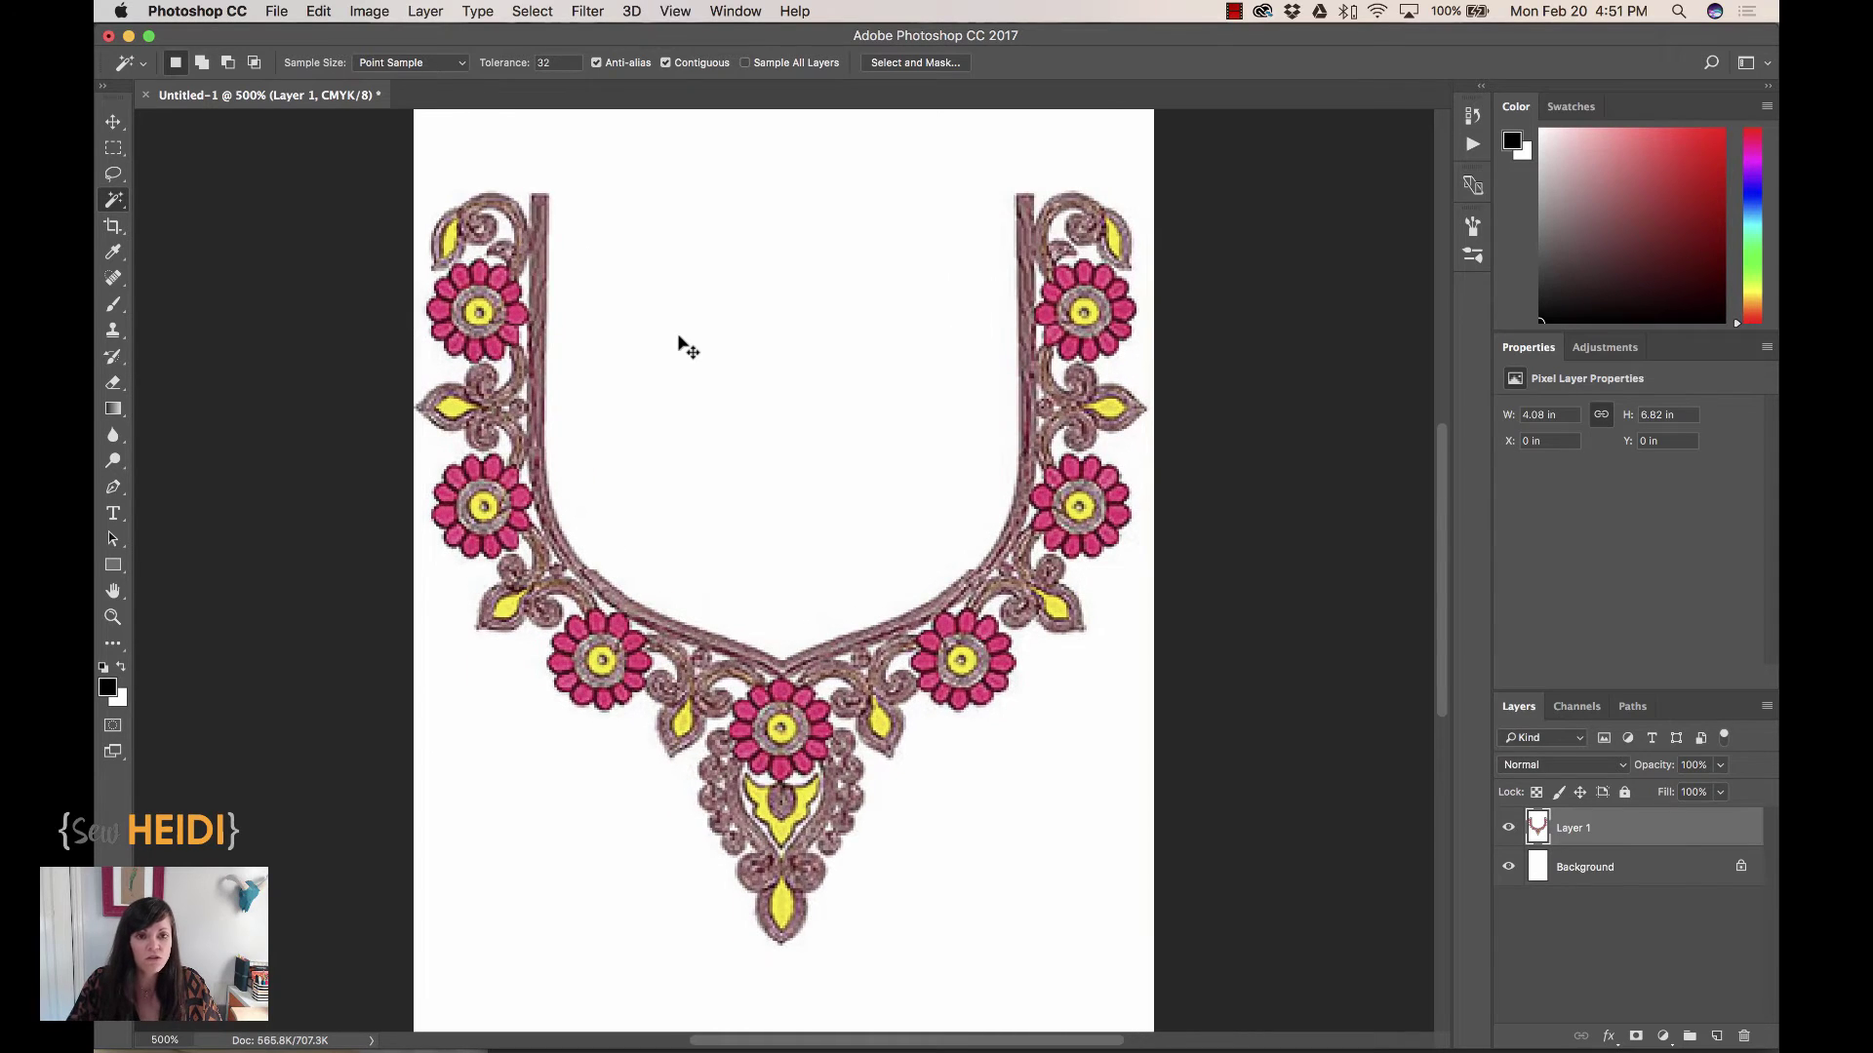
pyautogui.scroll(3, 680, 338)
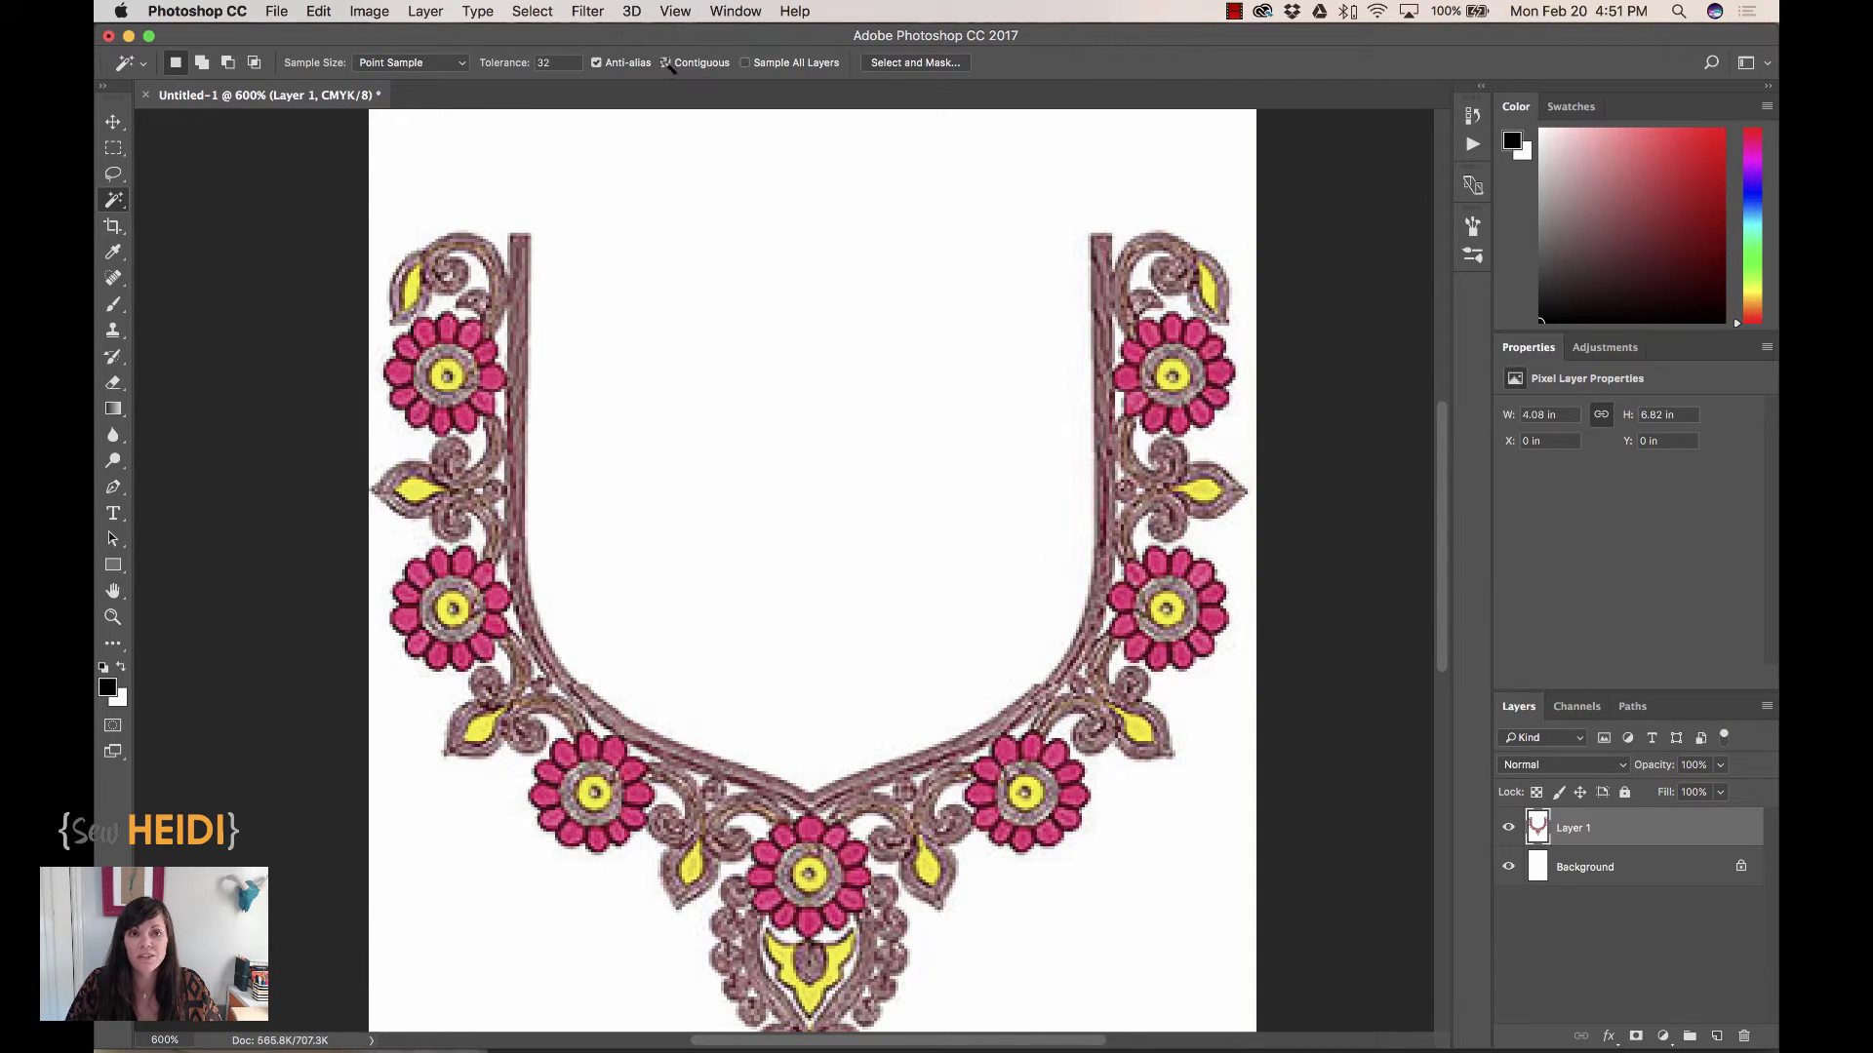
pyautogui.click(694, 378)
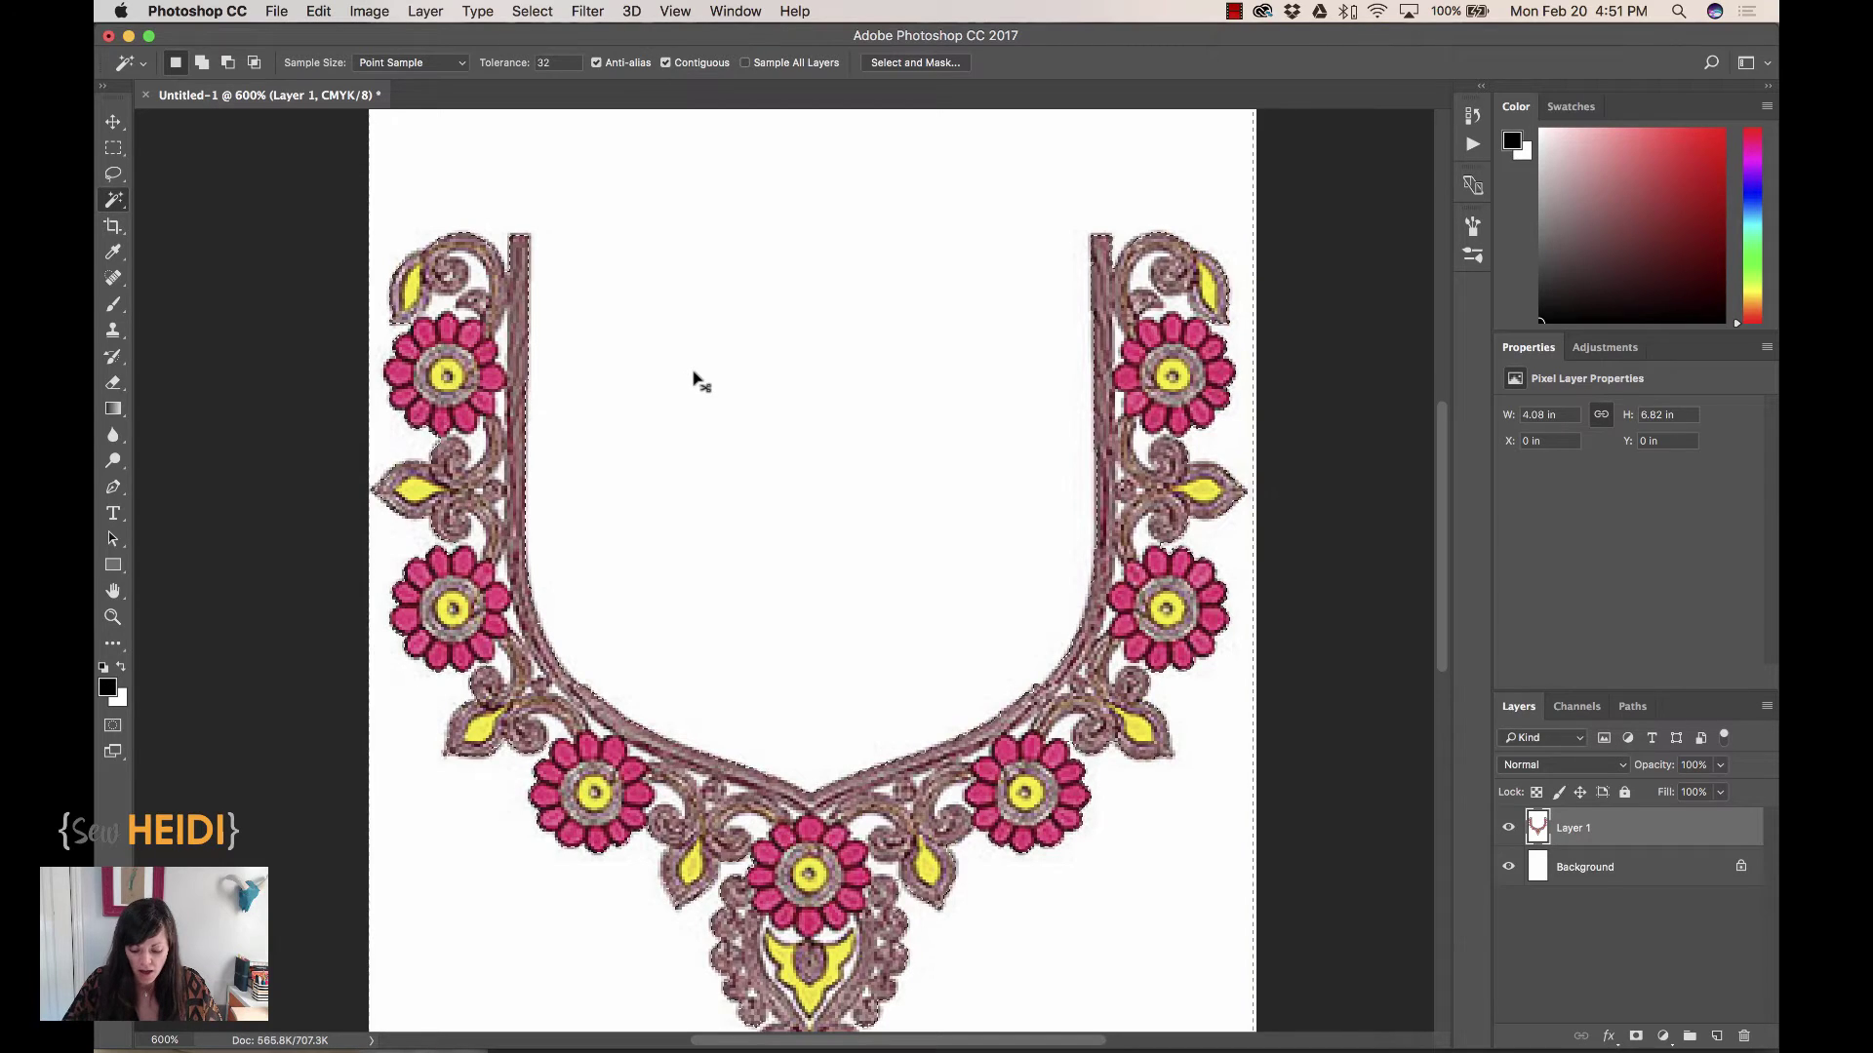
pyautogui.scroll(4, 694, 377)
pyautogui.scroll(3, 694, 378)
pyautogui.hscroll(-3, 694, 378)
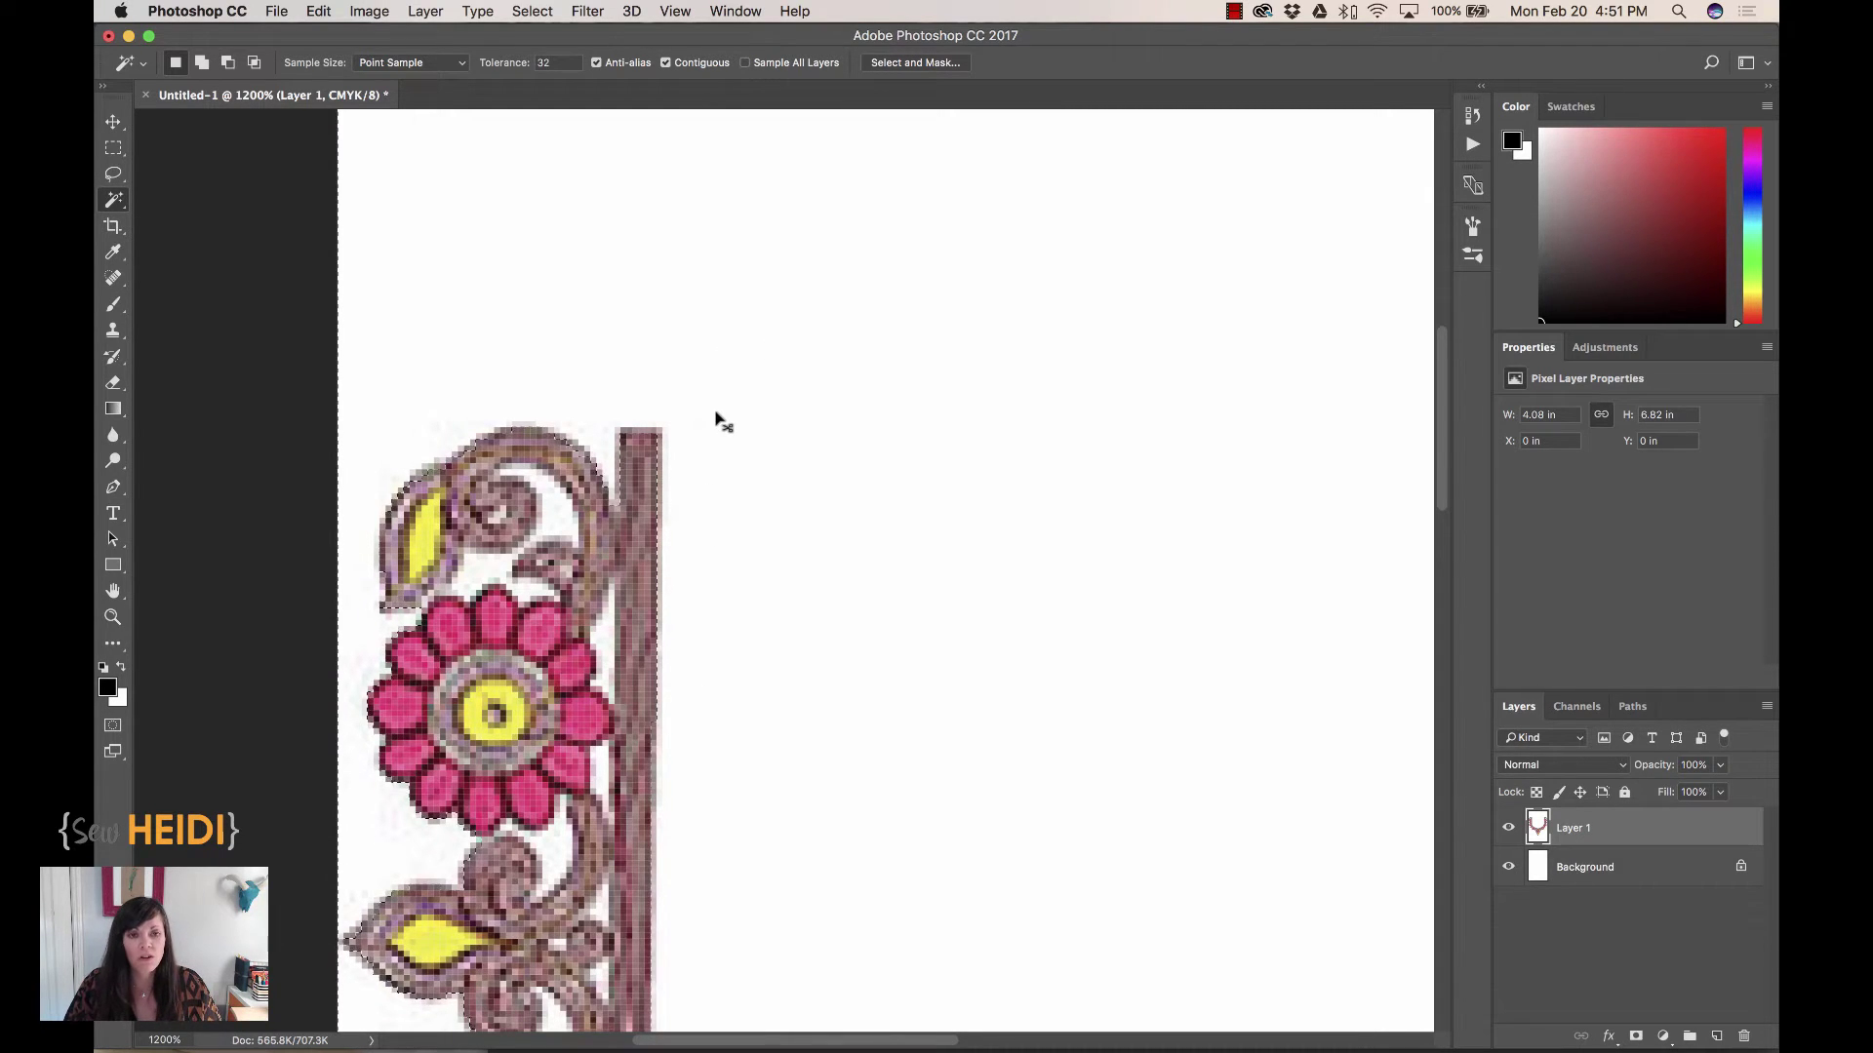
# Turn off Contiguous, Magic Wand-select every white area, inspect it up close, then deselect
pyautogui.click(665, 62)
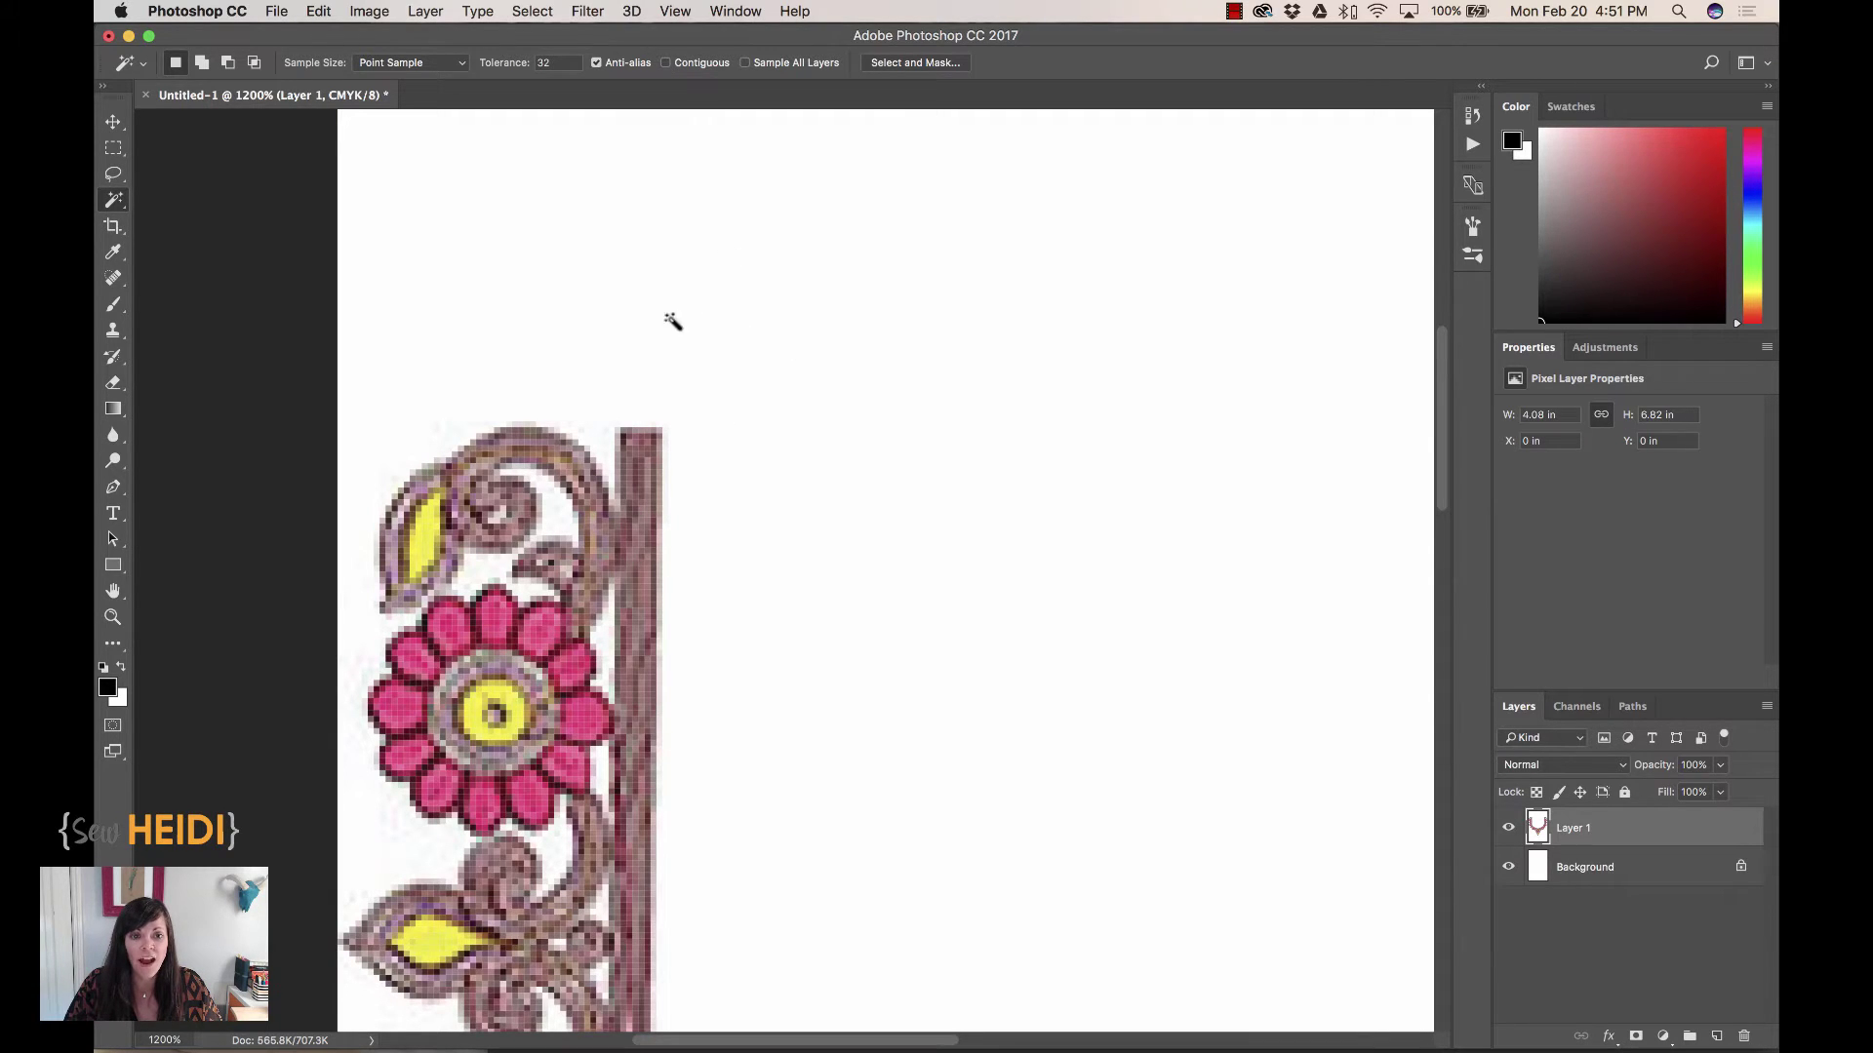
pyautogui.click(760, 407)
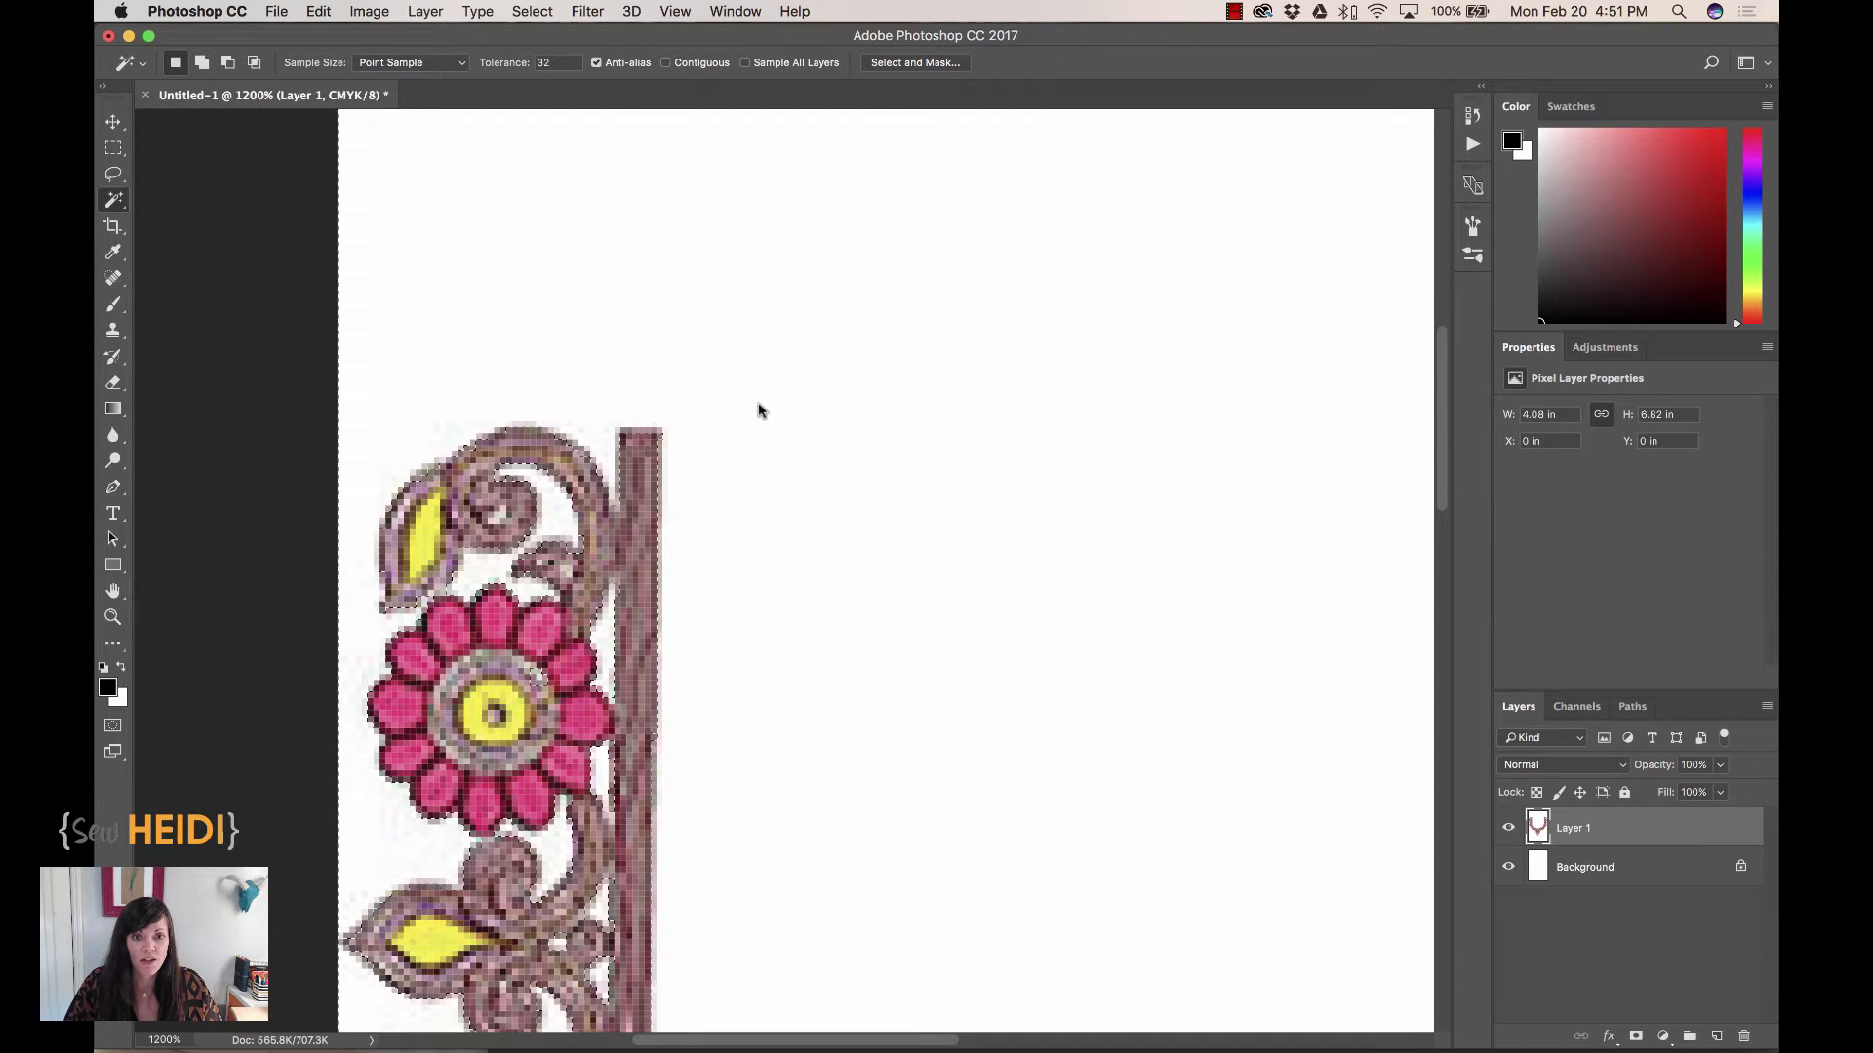
pyautogui.press('super+equal')
pyautogui.press('super+equal')
pyautogui.press('super+equal')
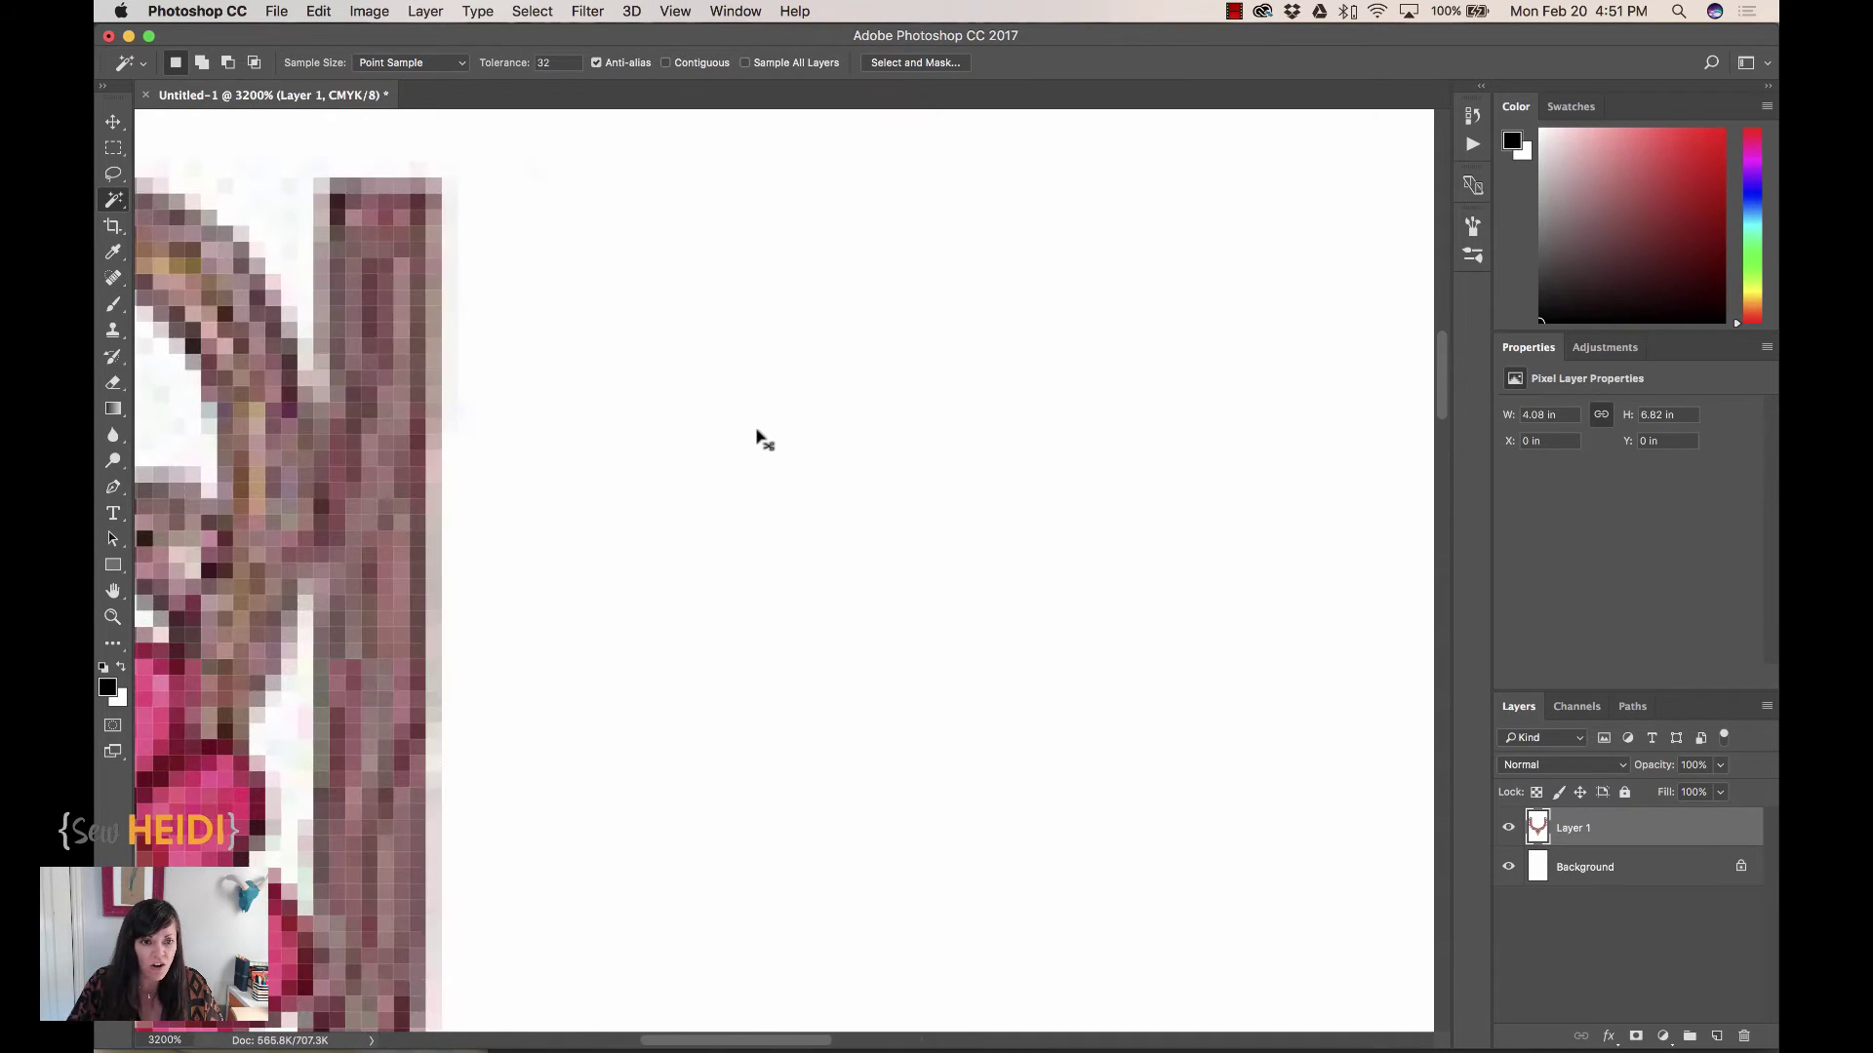
pyautogui.hscroll(-4, 760, 439)
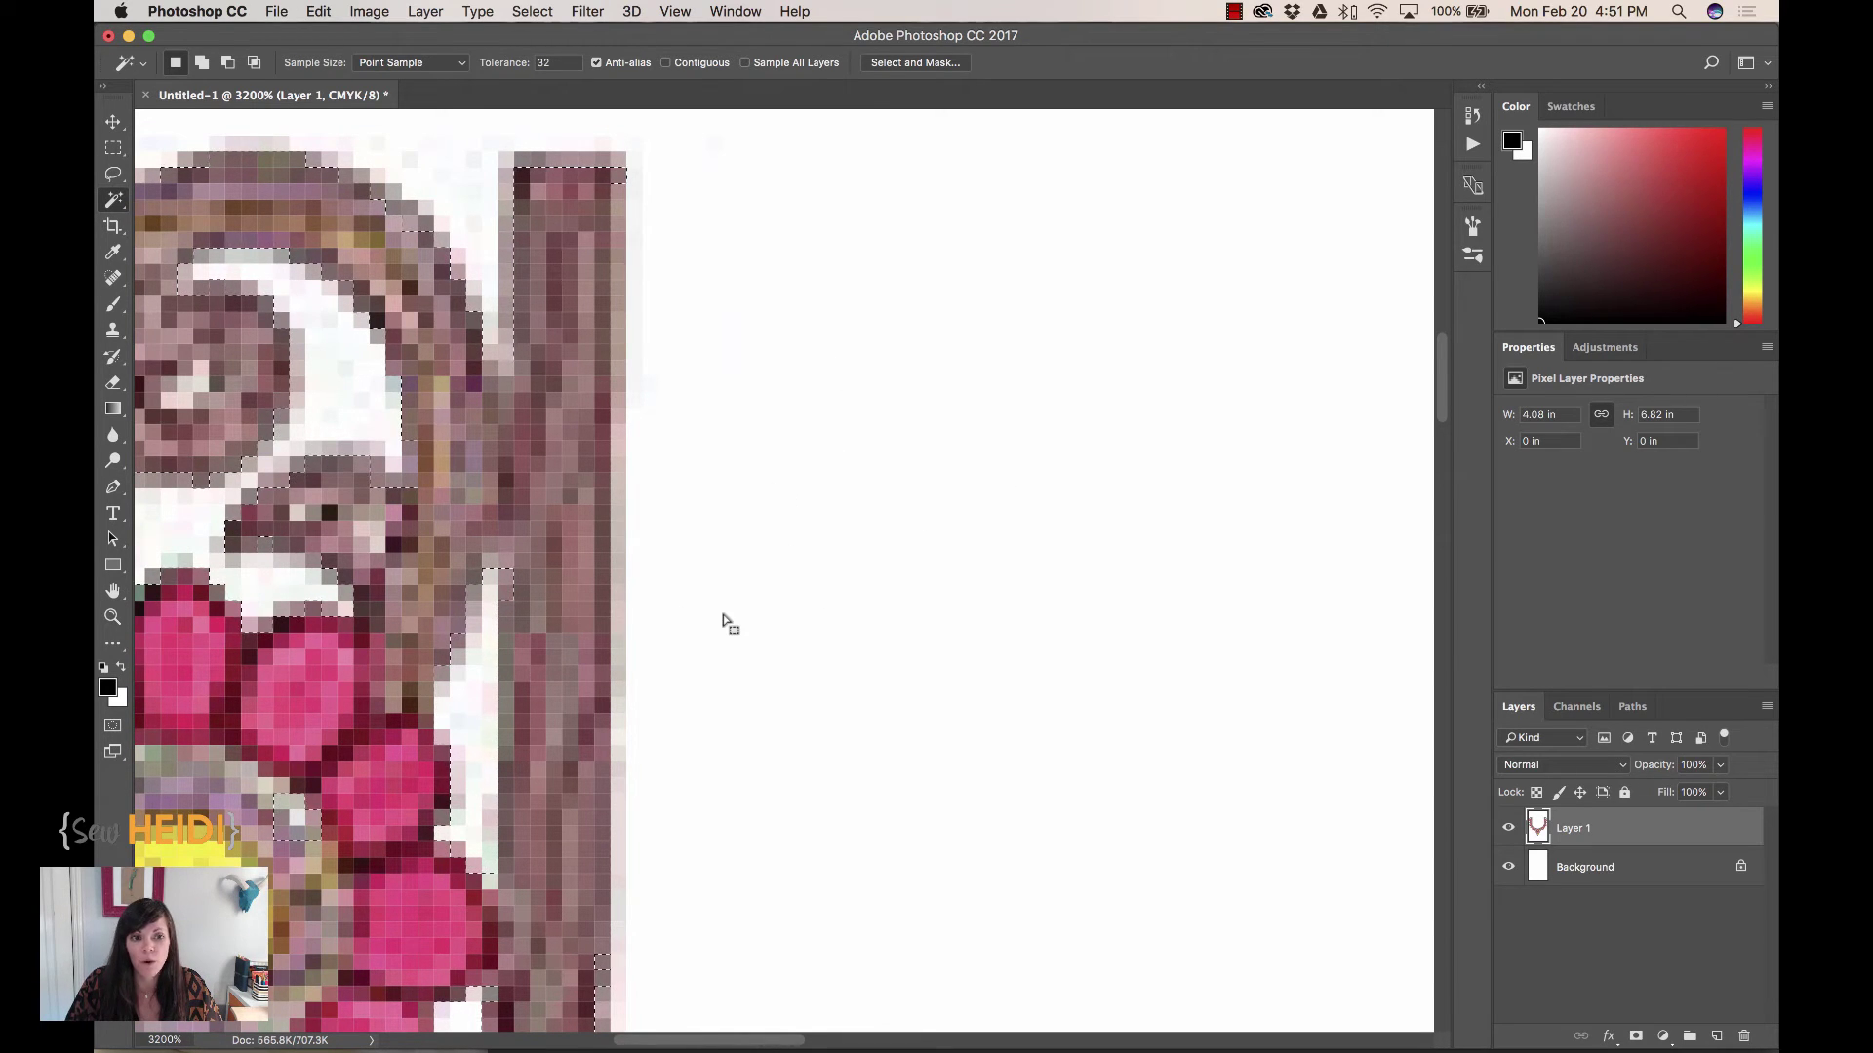
pyautogui.press('super+minus')
pyautogui.press('super+minus')
pyautogui.press('super+minus')
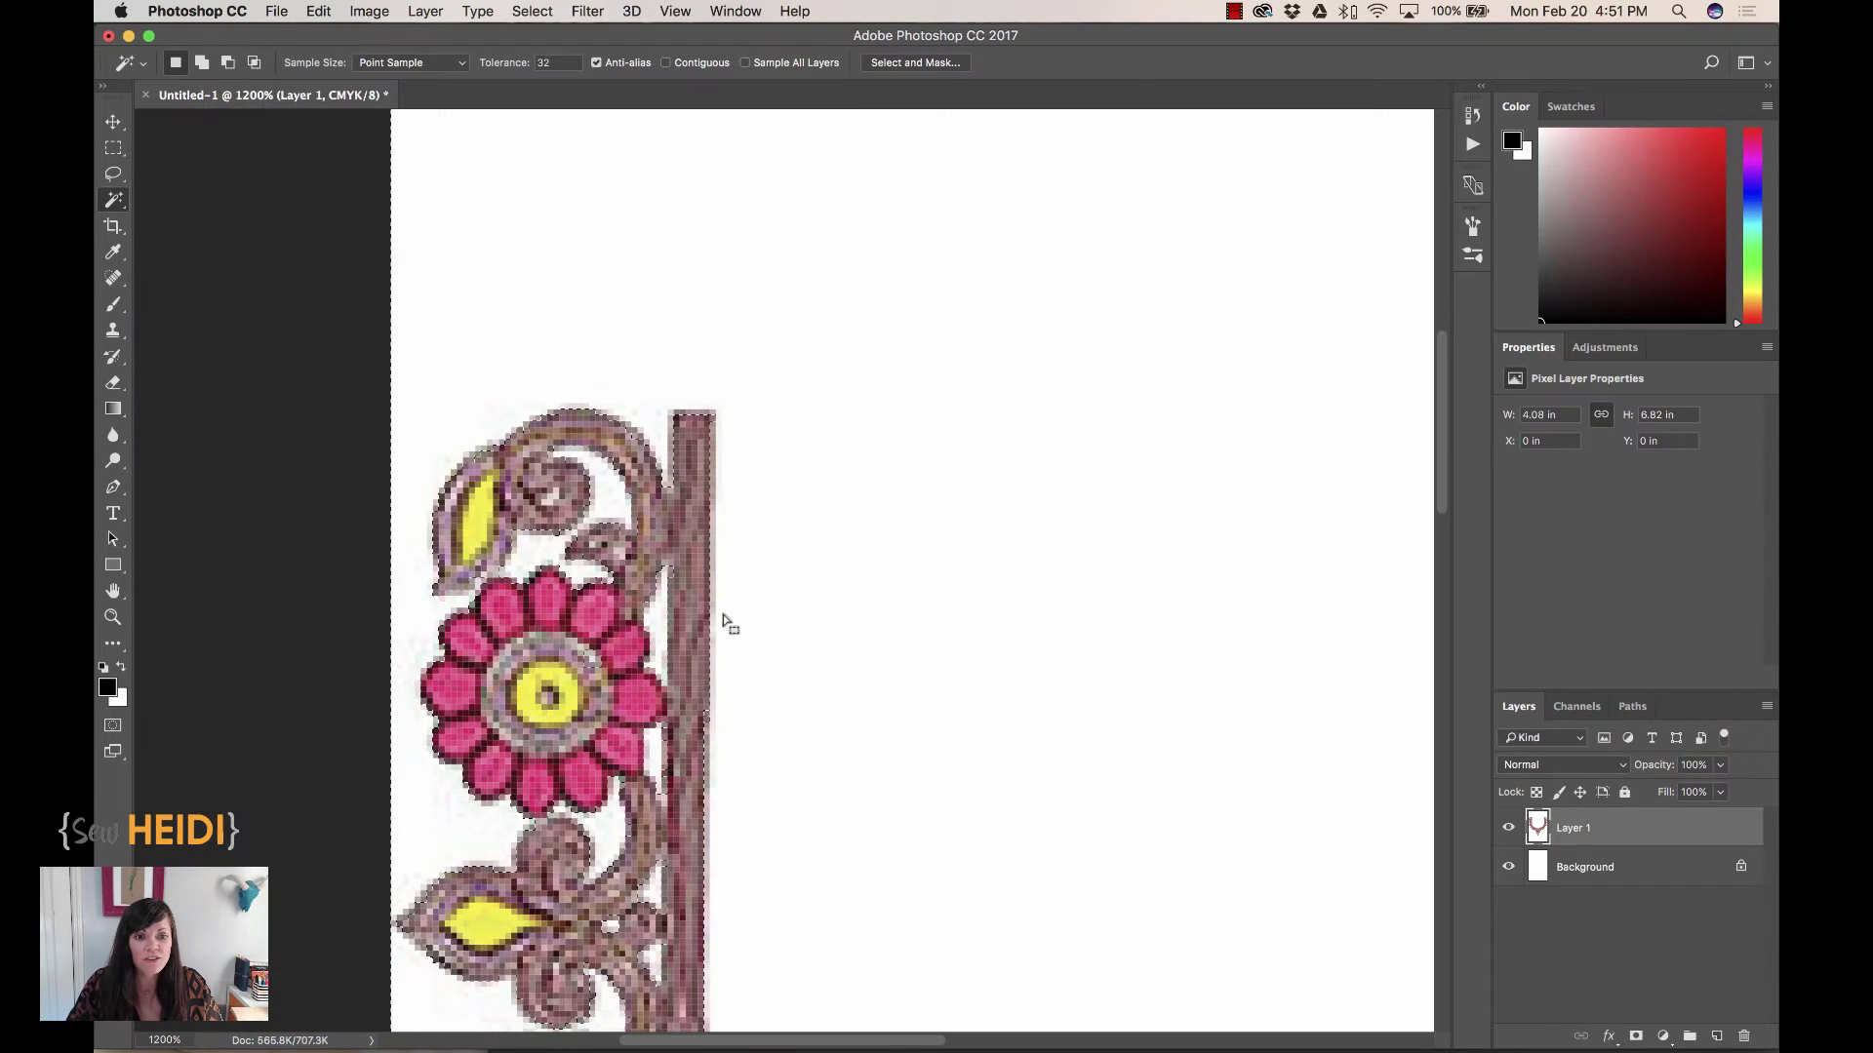
pyautogui.press('super+d')
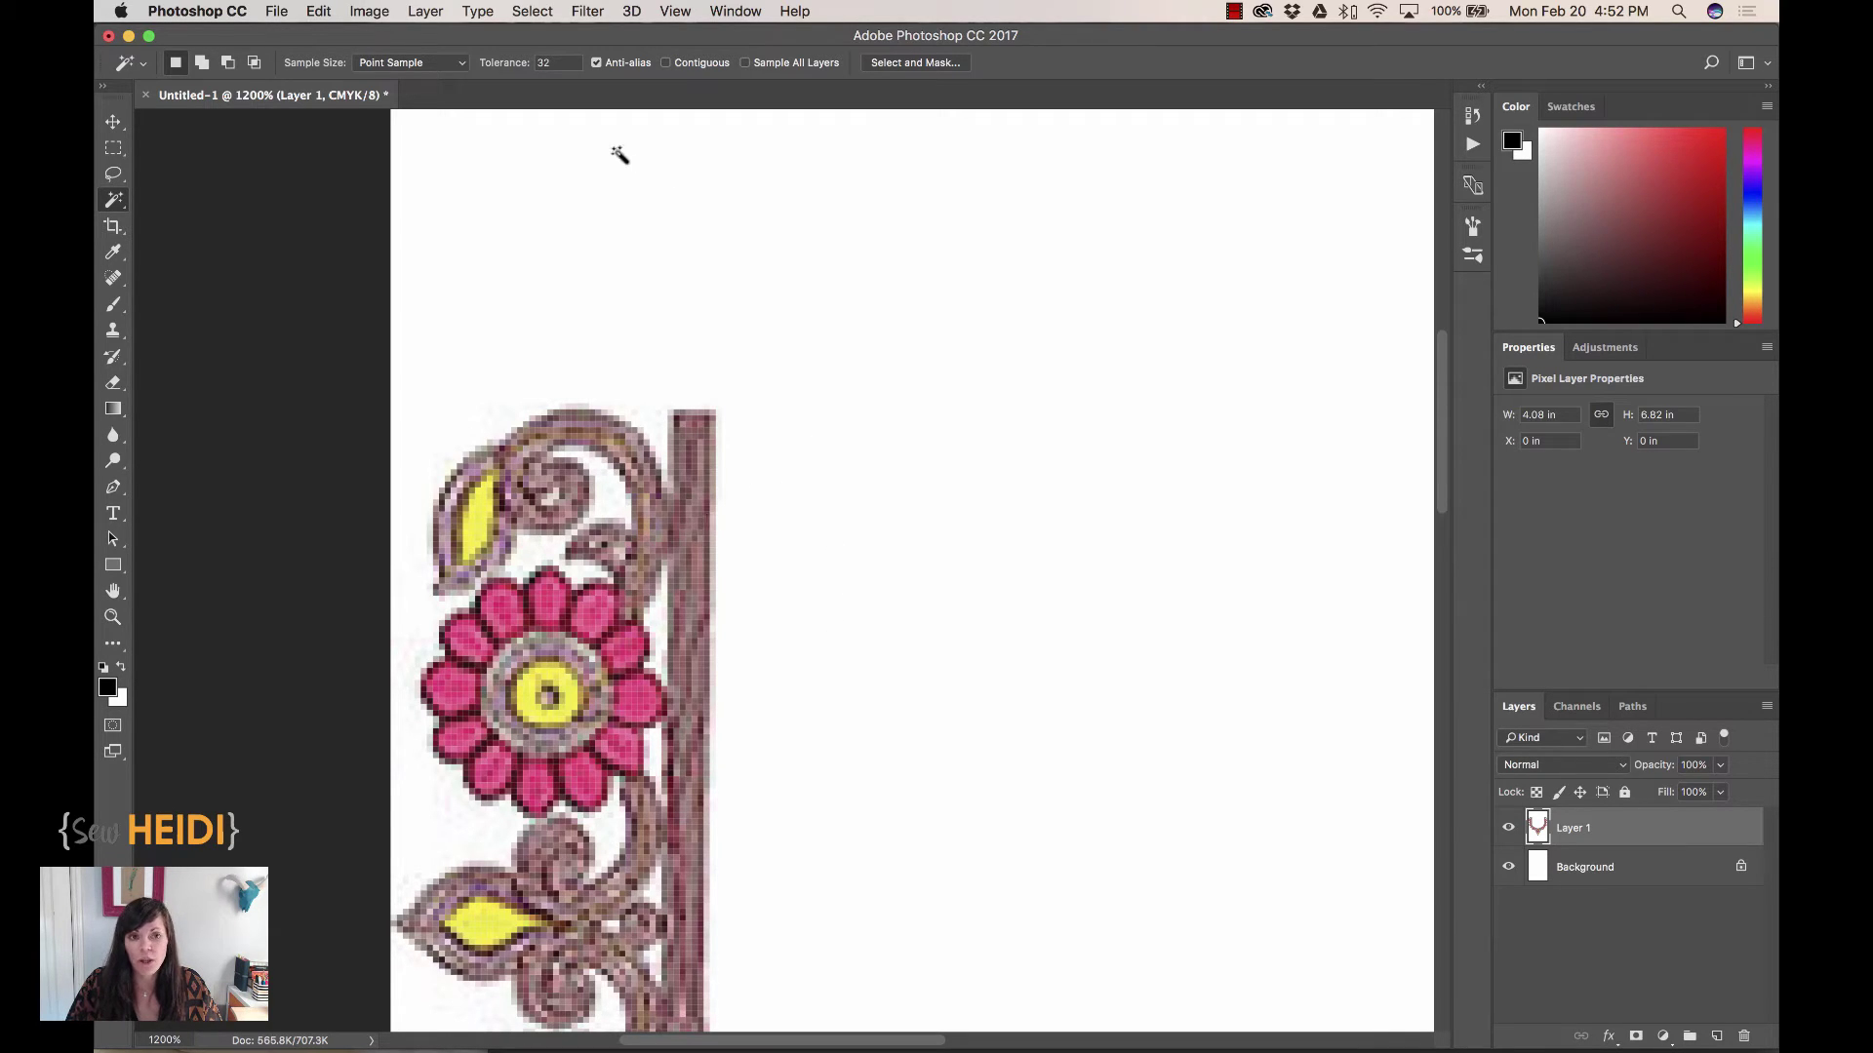
# Set Magic Wand Tolerance to 10, select the white canvas, and zoom in to check edges
pyautogui.click(502, 69)
pyautogui.write('10')
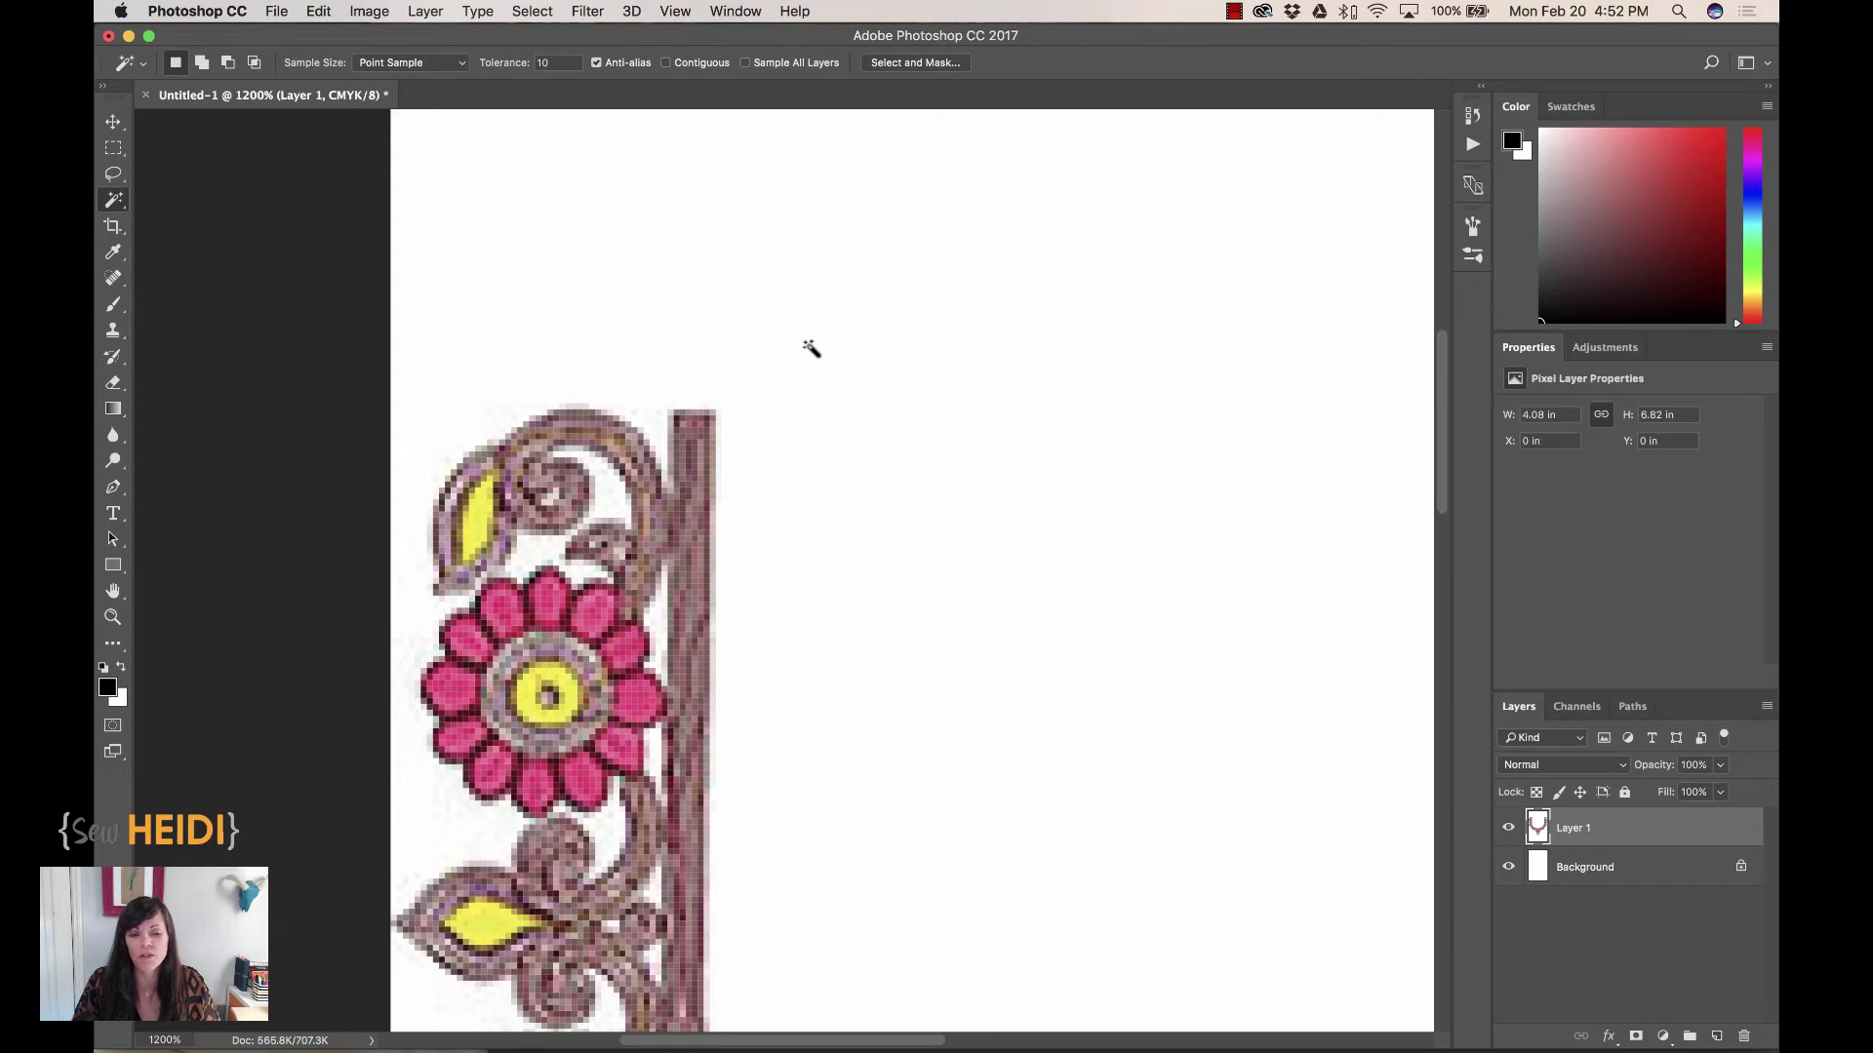
pyautogui.click(786, 448)
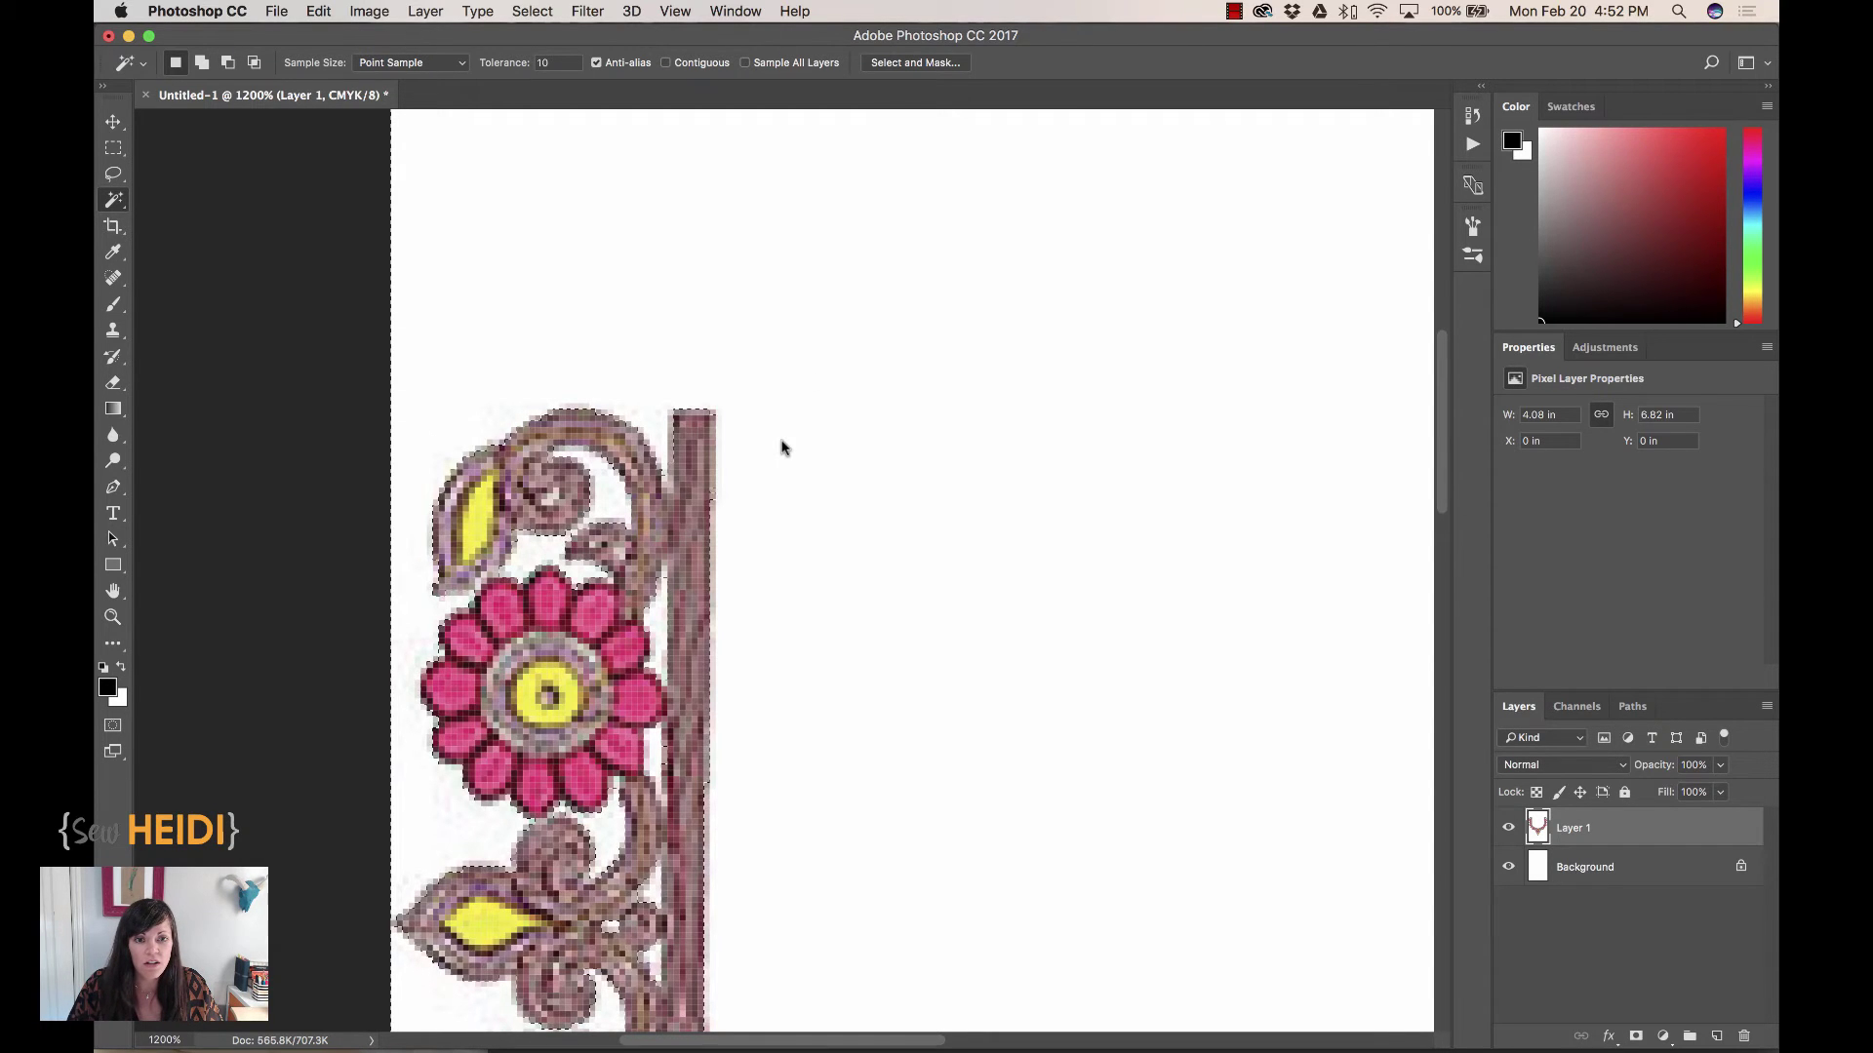
pyautogui.press('super+equal')
pyautogui.press('super+equal')
pyautogui.press('super+equal')
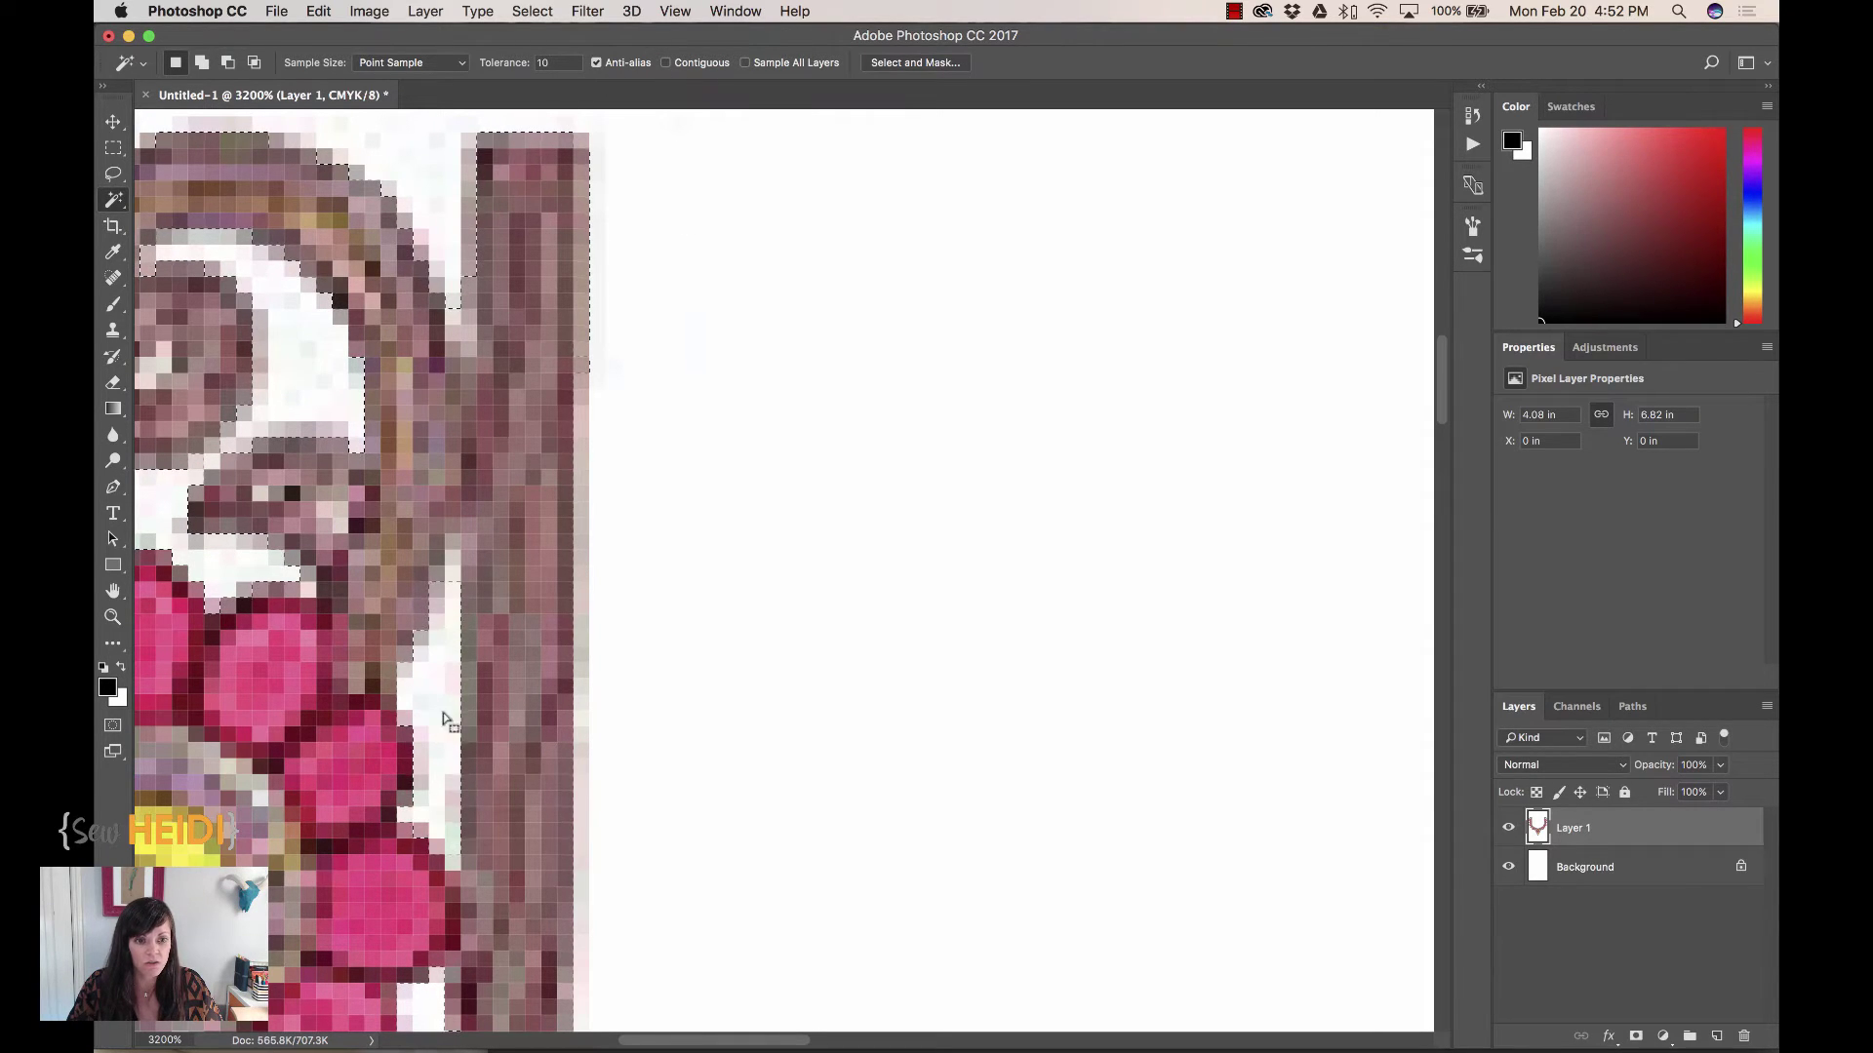
pyautogui.press('super+minus')
pyautogui.press('super+minus')
pyautogui.press('super+minus')
pyautogui.press('super+minus')
pyautogui.press('super+minus')
pyautogui.press('super+minus')
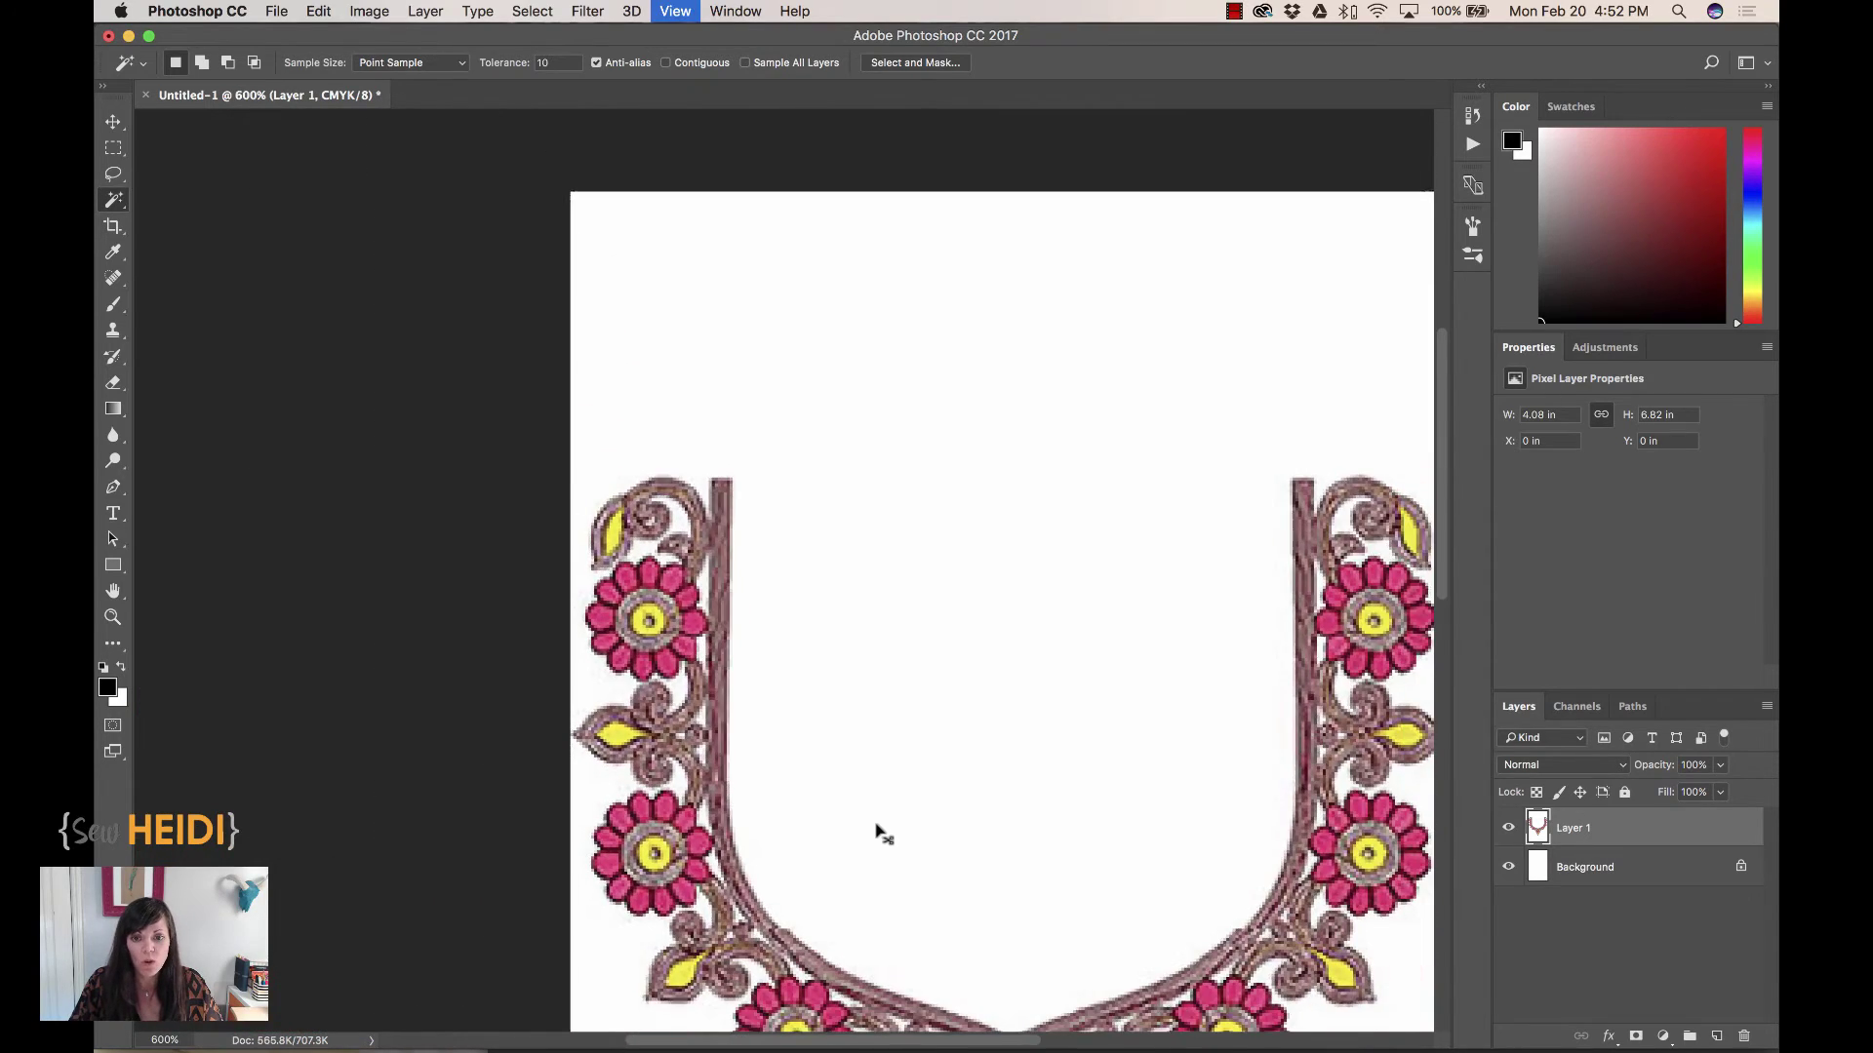
# Zoom out and delete the selected white background from Layer 1
pyautogui.press('super+minus')
pyautogui.press('super+minus')
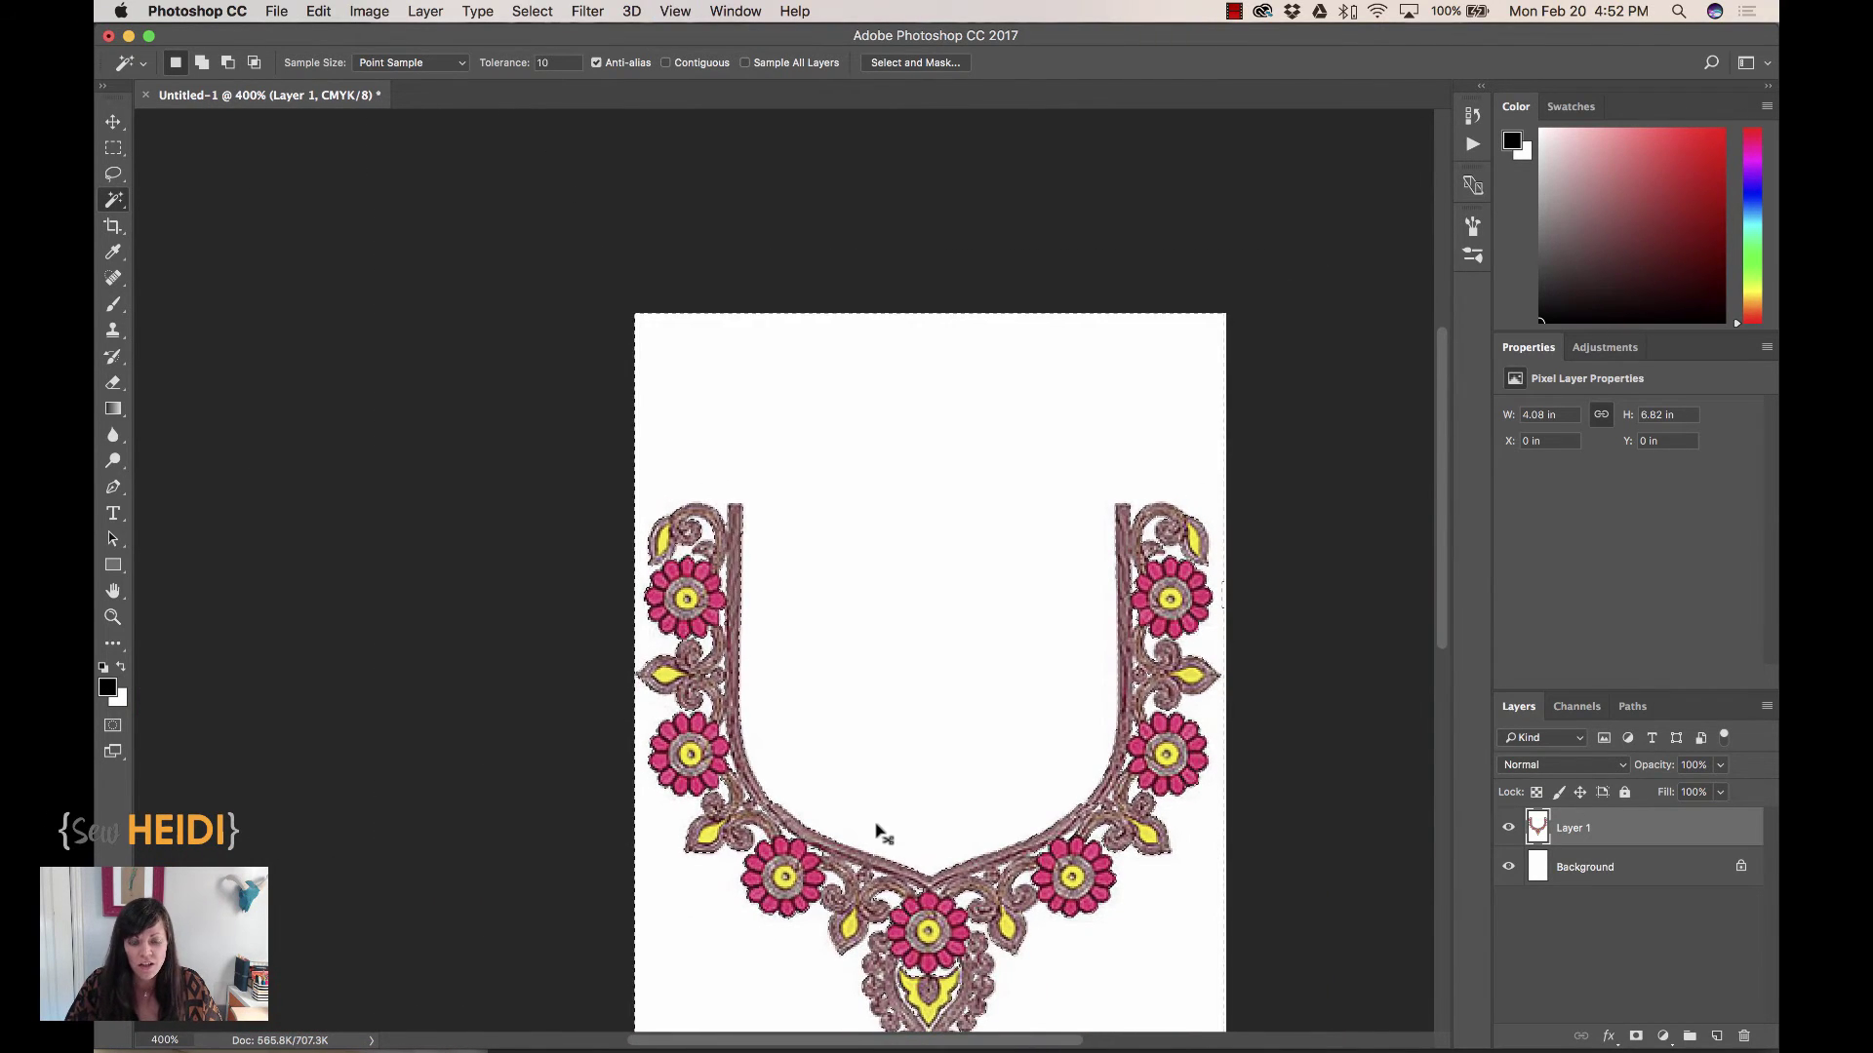
pyautogui.press('super+minus')
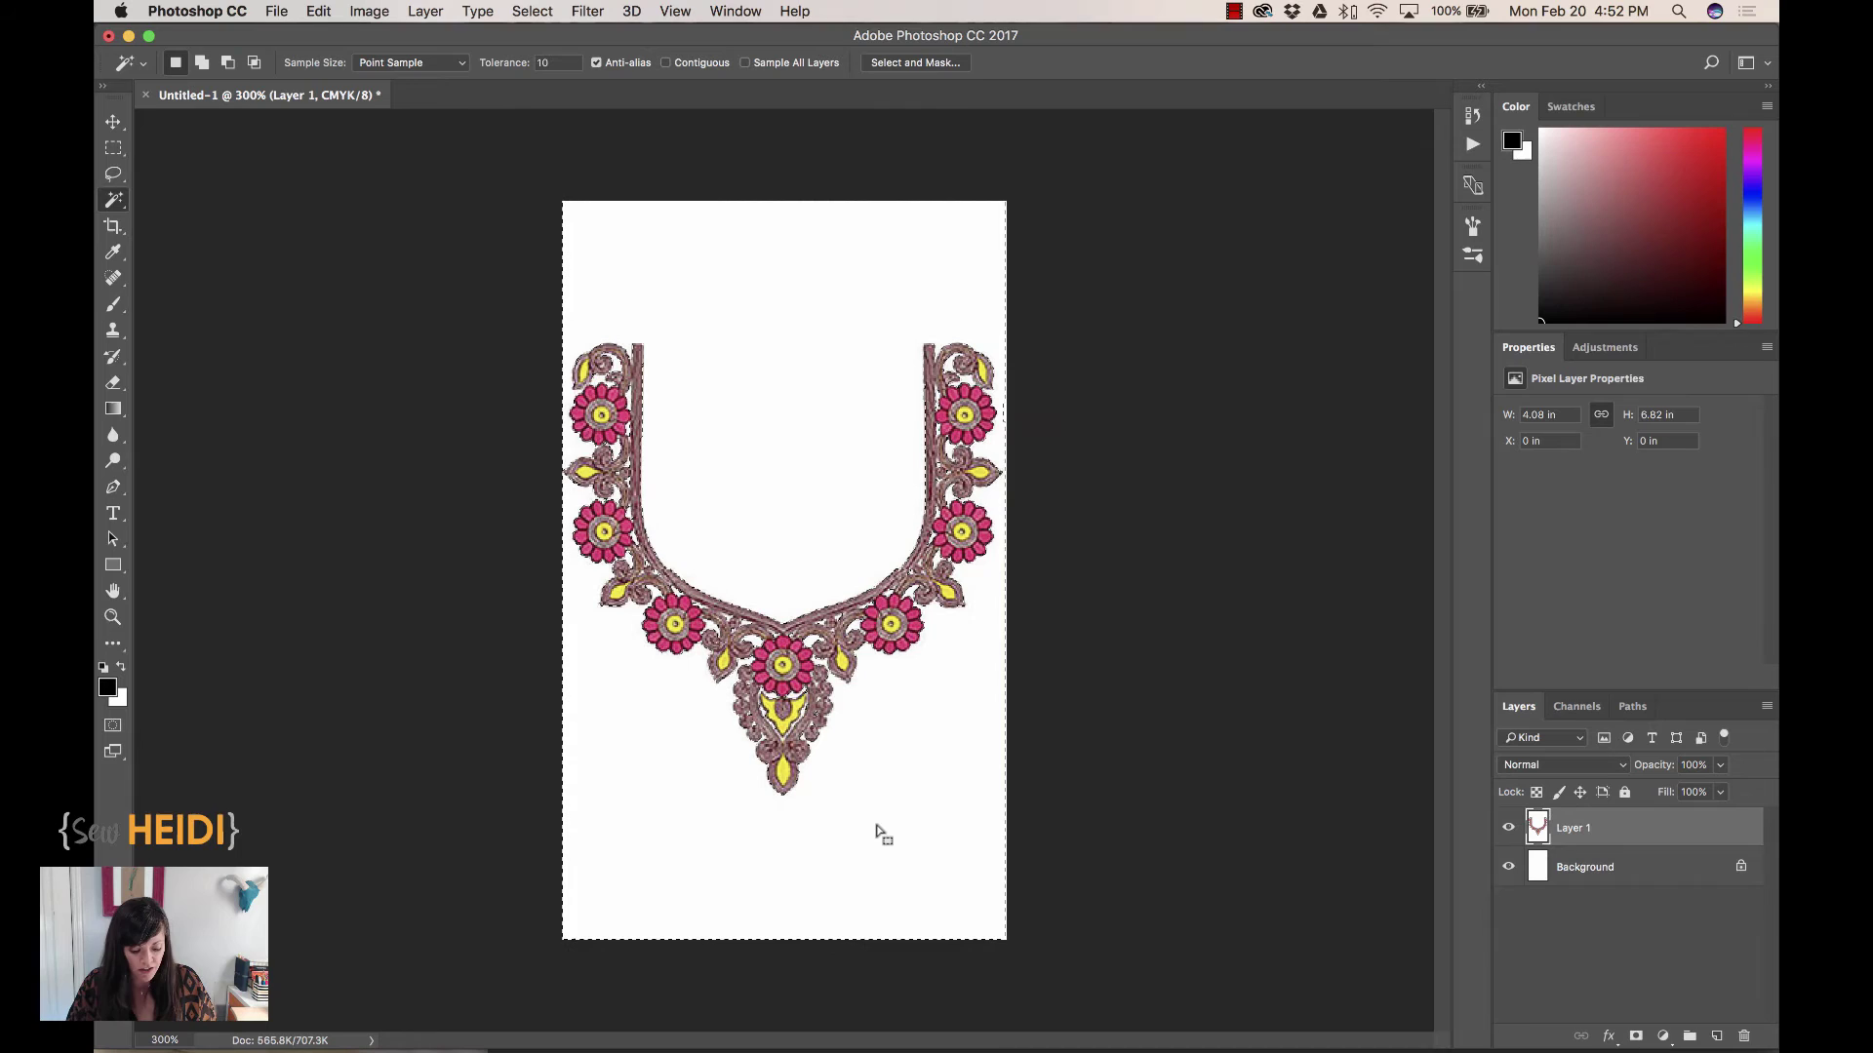
pyautogui.press('Delete')
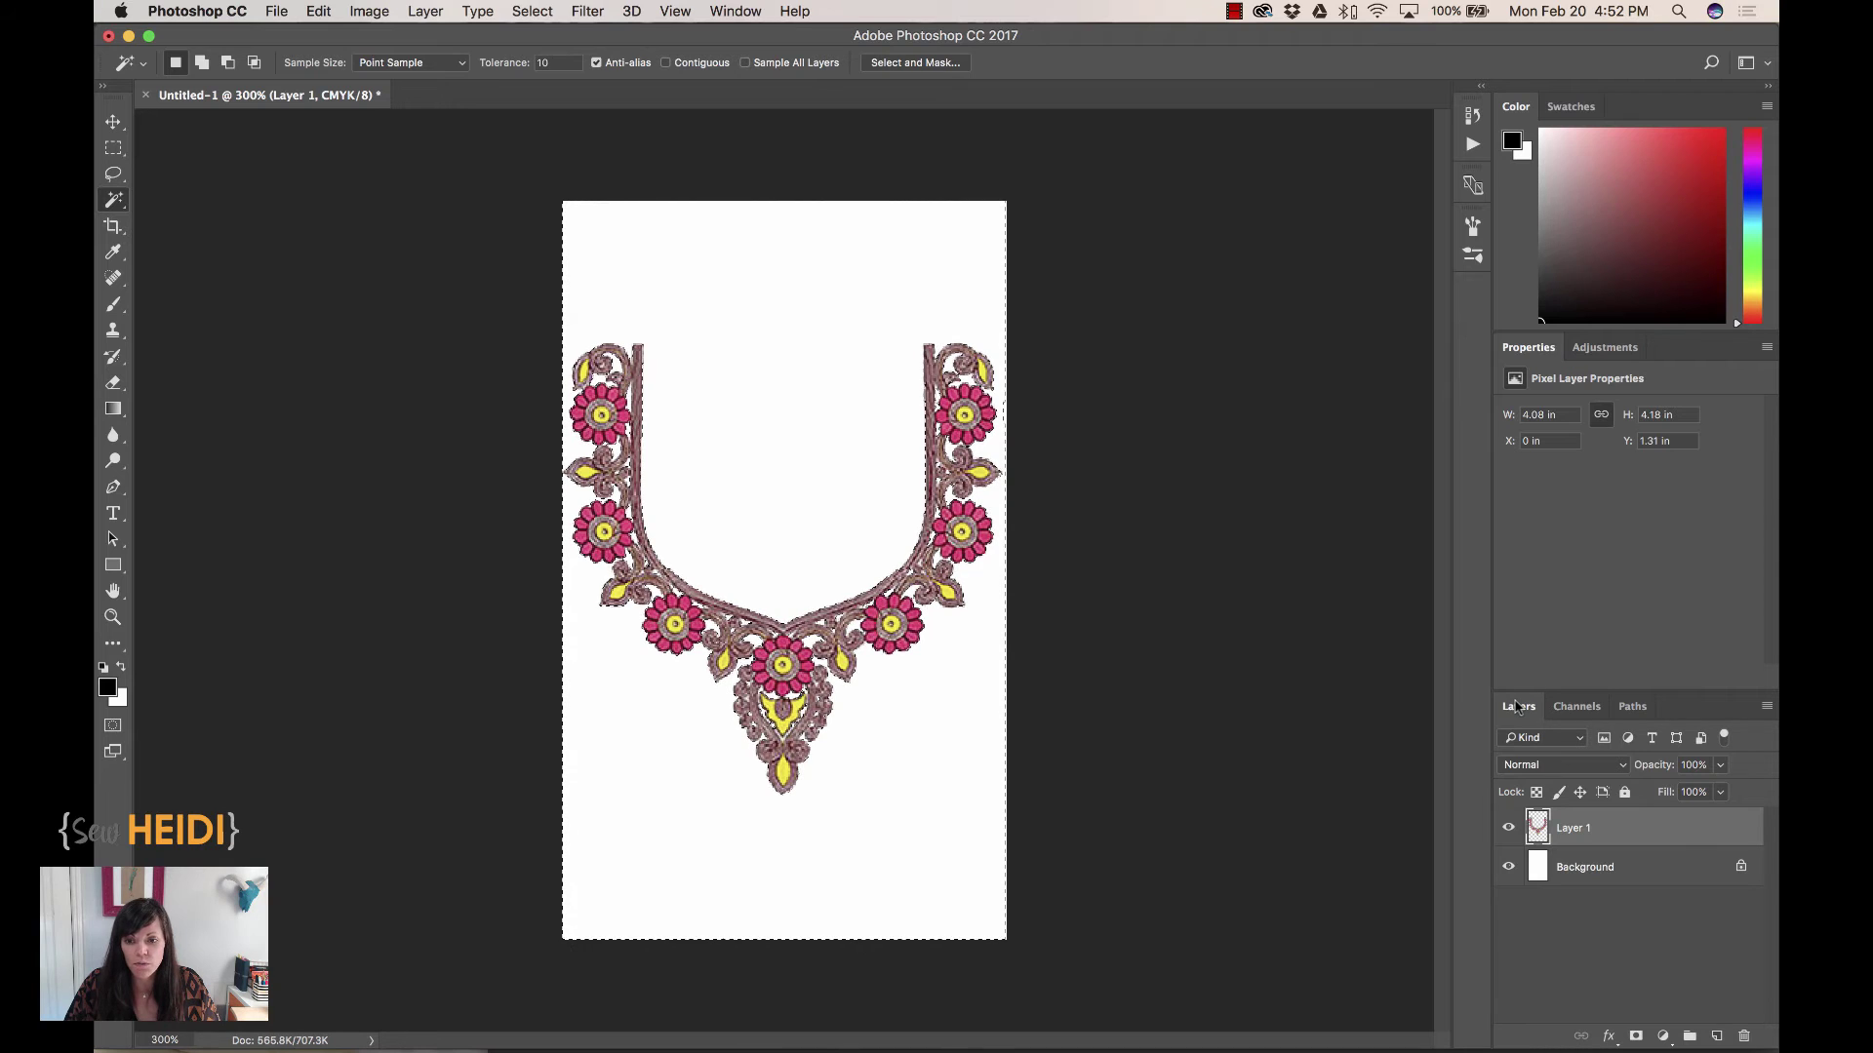
# Hide the Background layer to reveal transparency and check the neckline edges up close
pyautogui.click(743, 13)
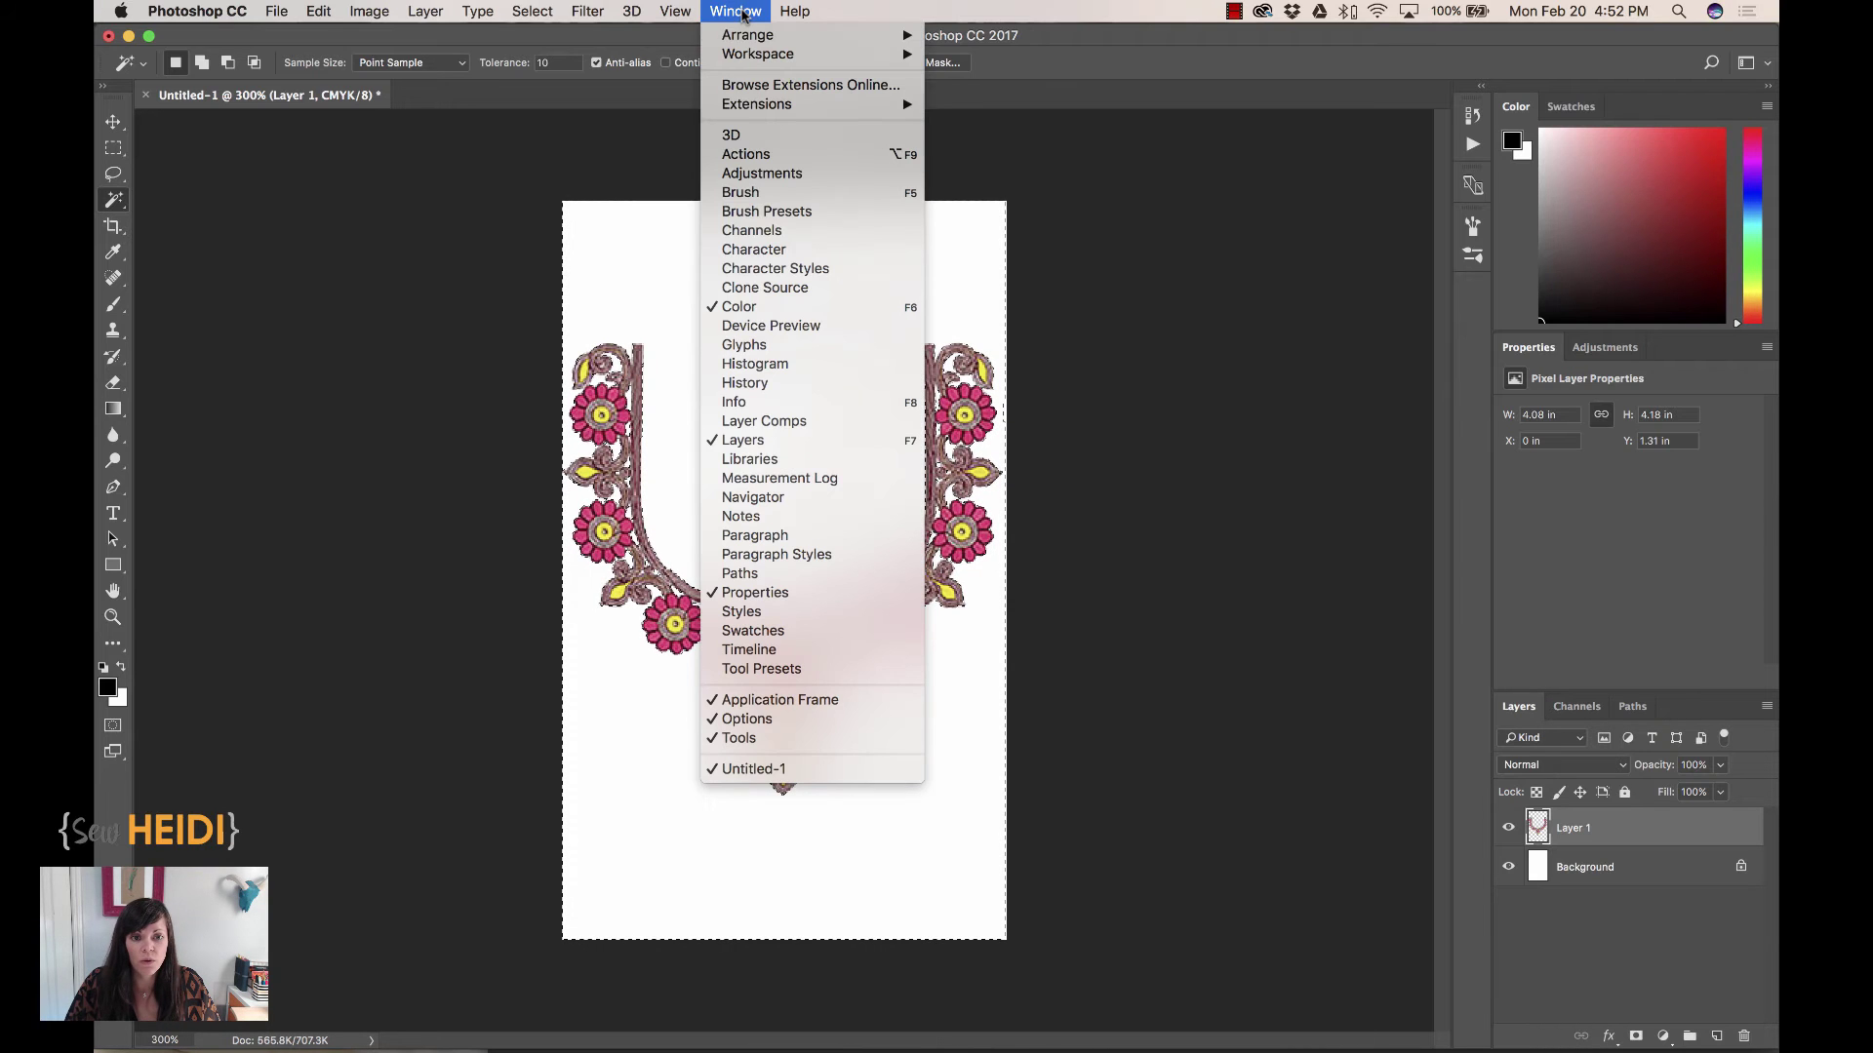
pyautogui.click(738, 7)
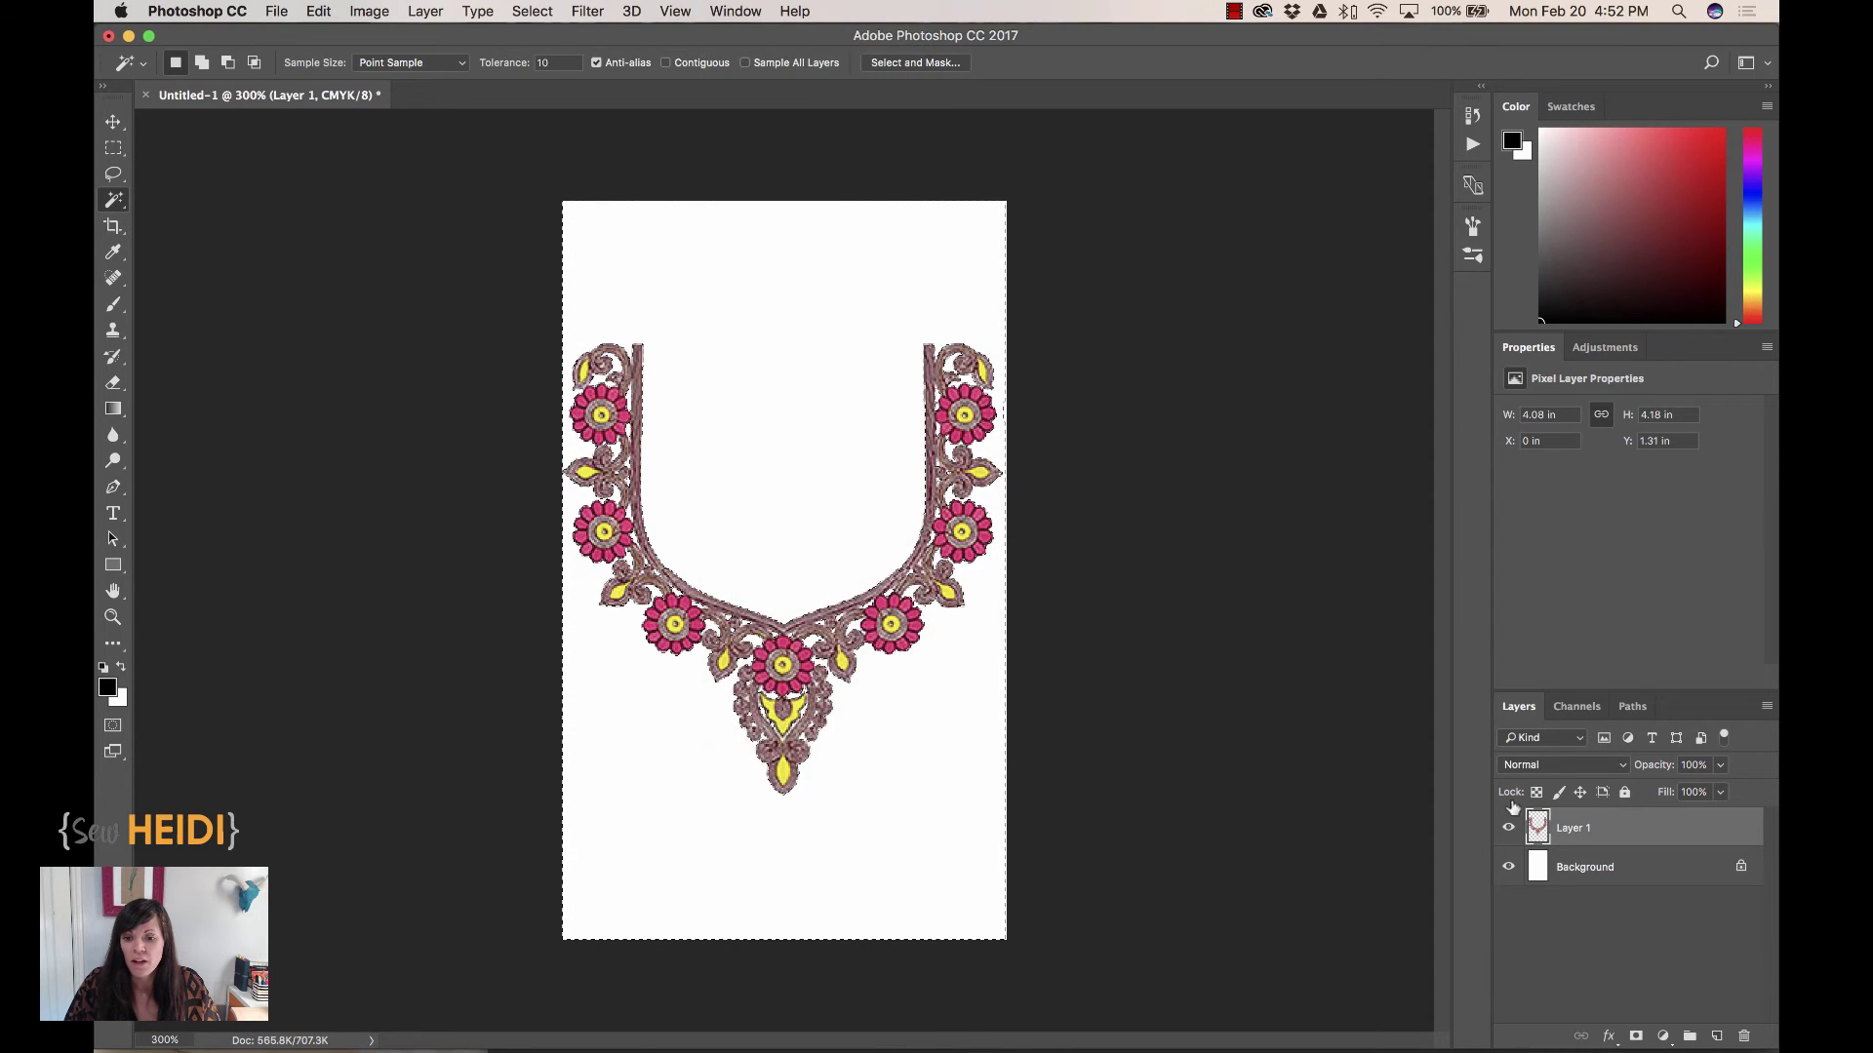
pyautogui.click(1508, 866)
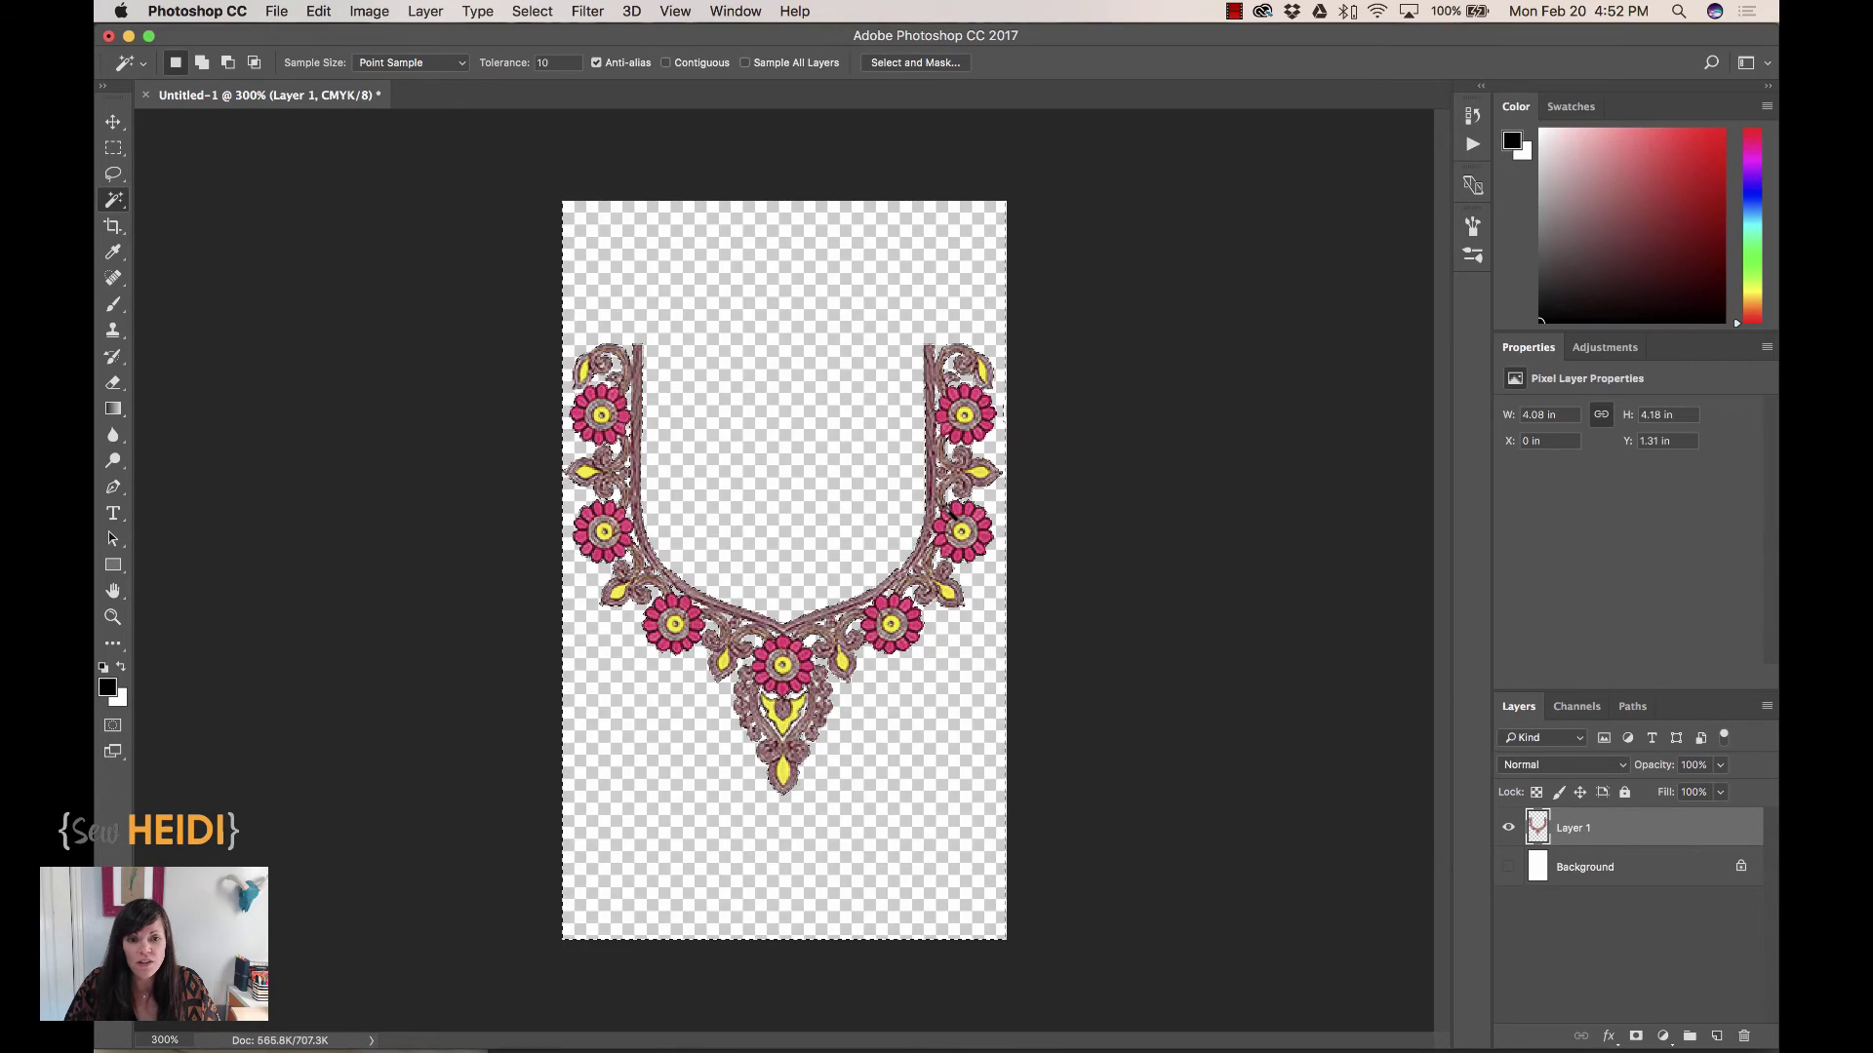
pyautogui.press('super+equal')
pyautogui.press('super+equal')
pyautogui.press('super+equal')
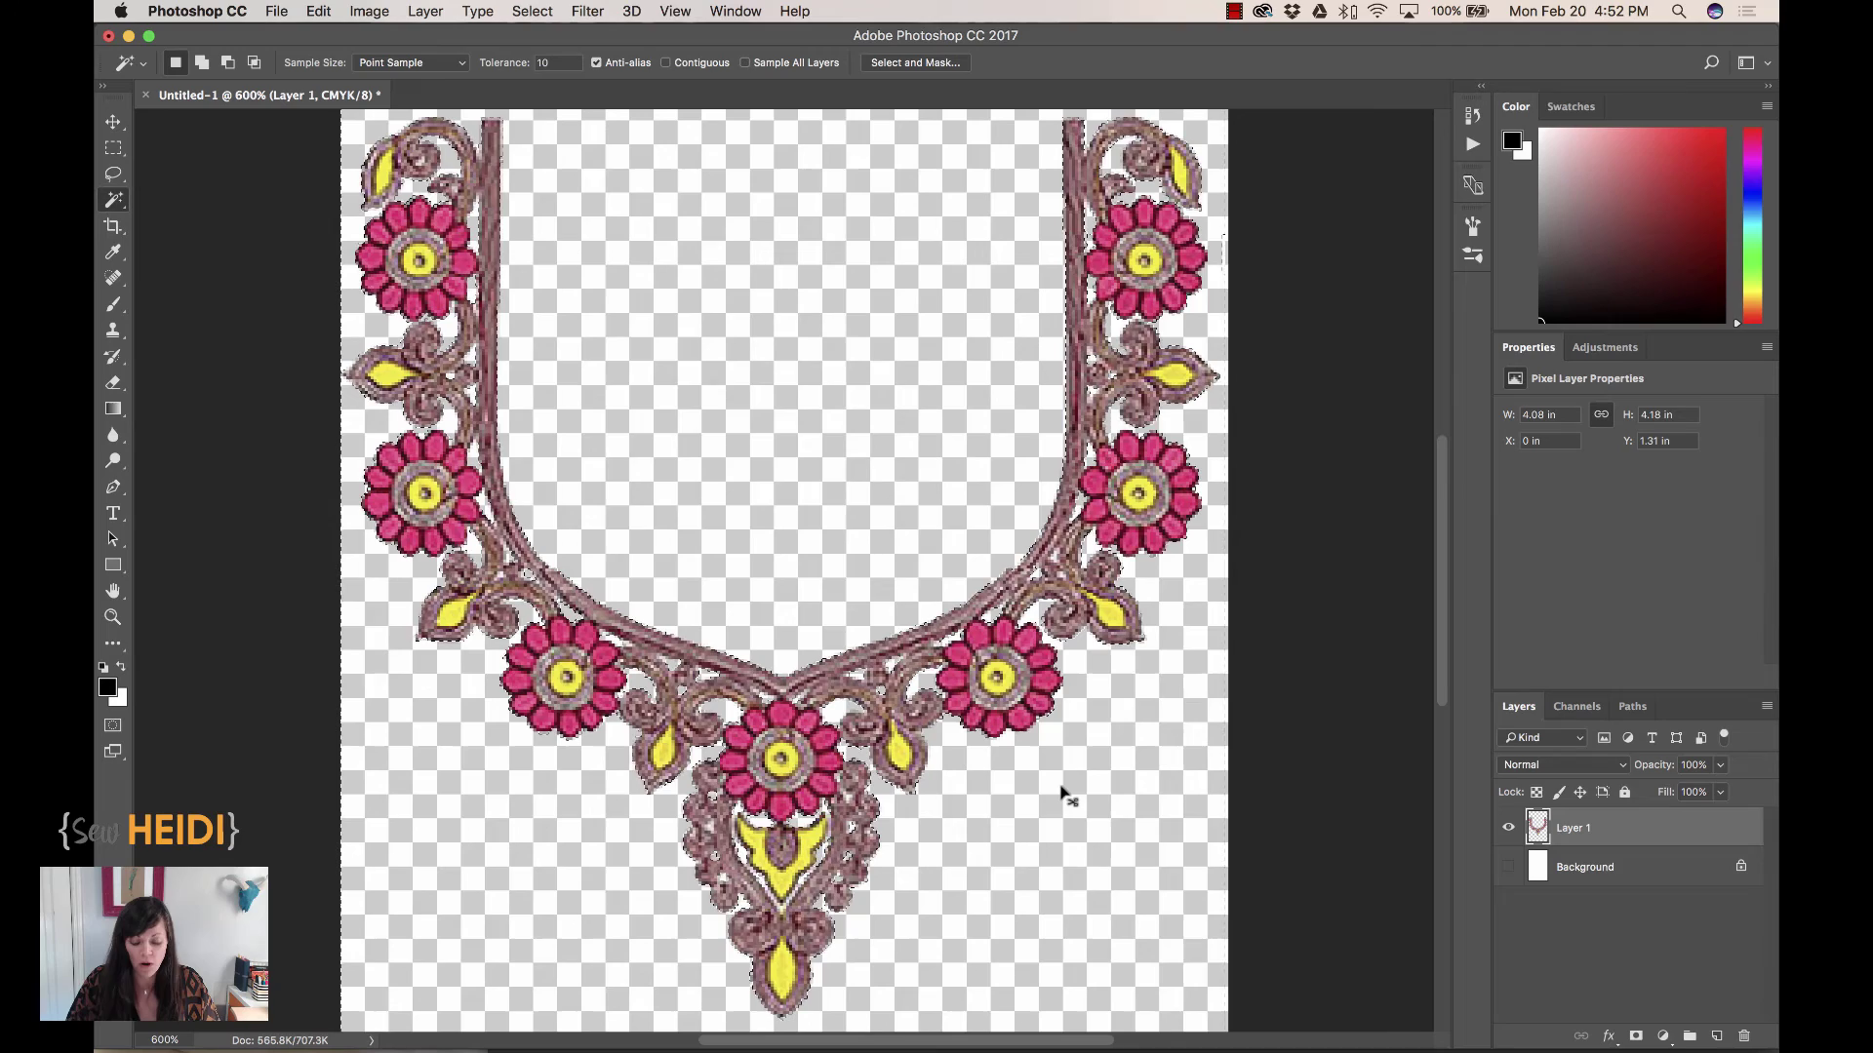
pyautogui.press('super+minus')
pyautogui.press('super+minus')
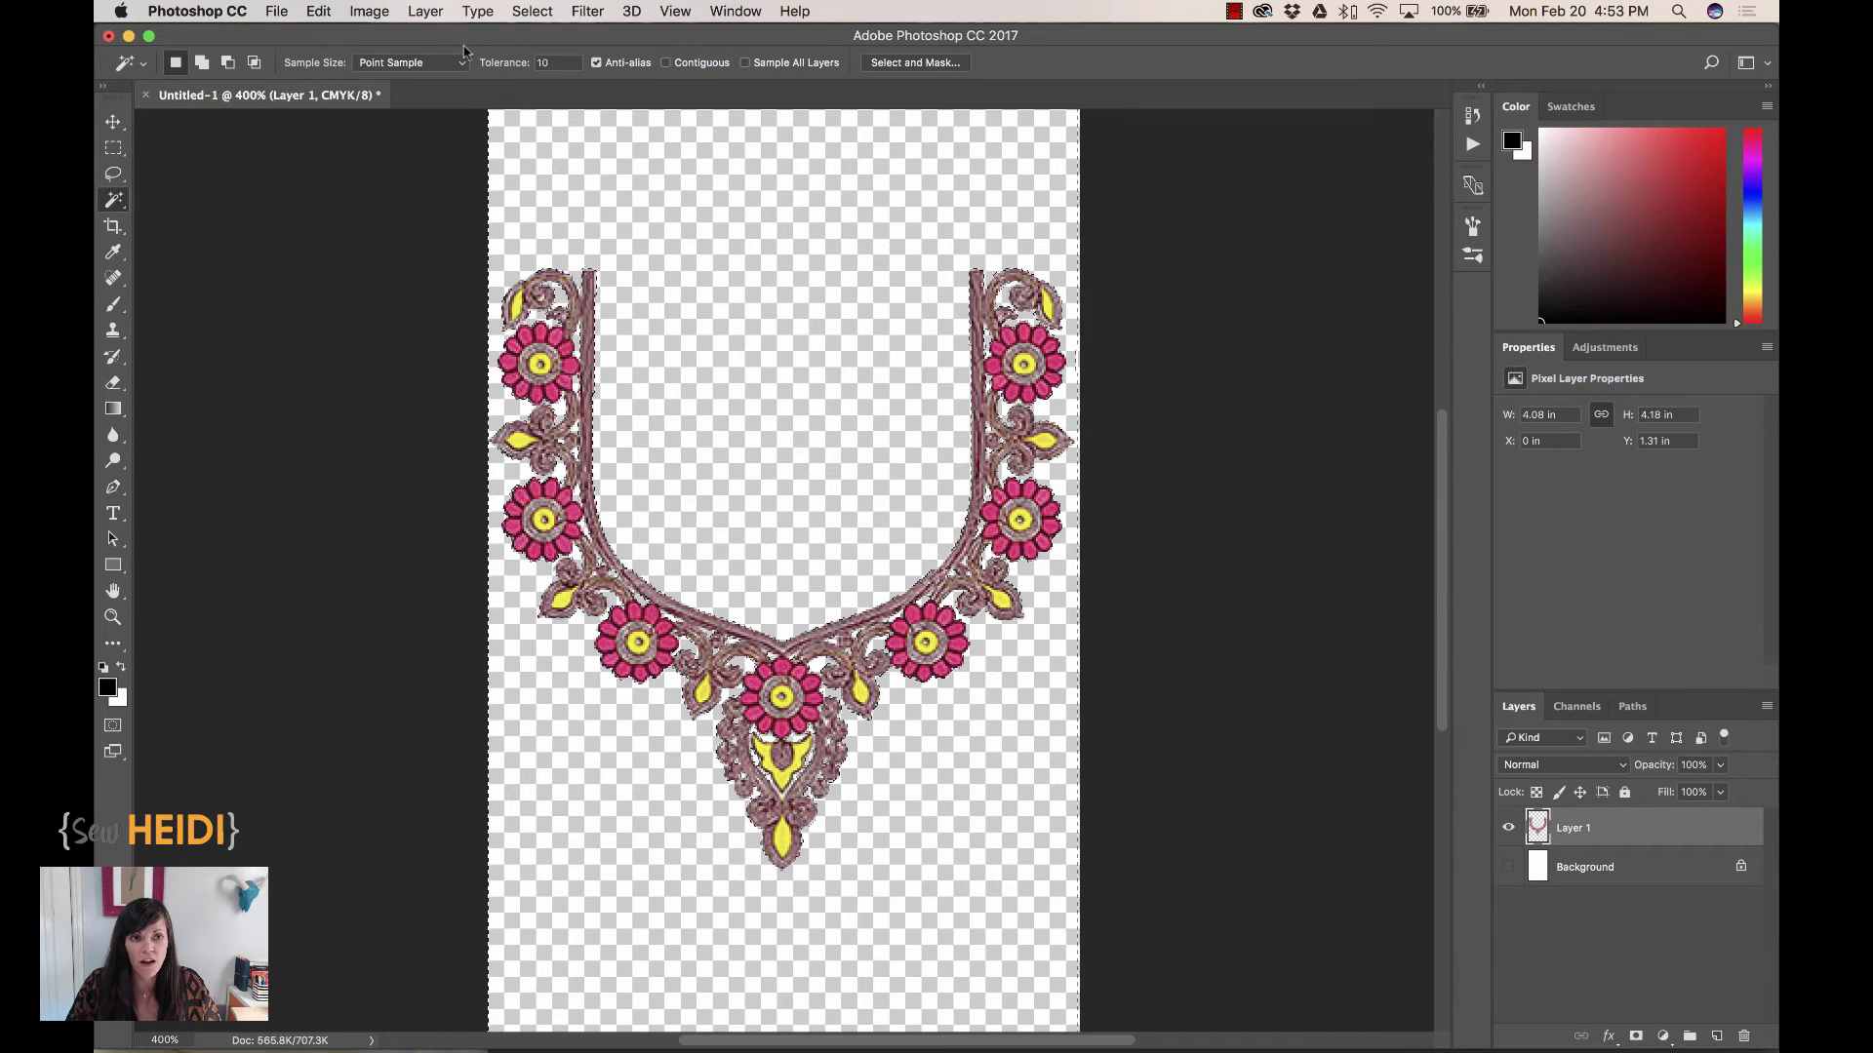
# Invert the selection with Select > Inverse to isolate the embroidery and copy it
pyautogui.click(535, 12)
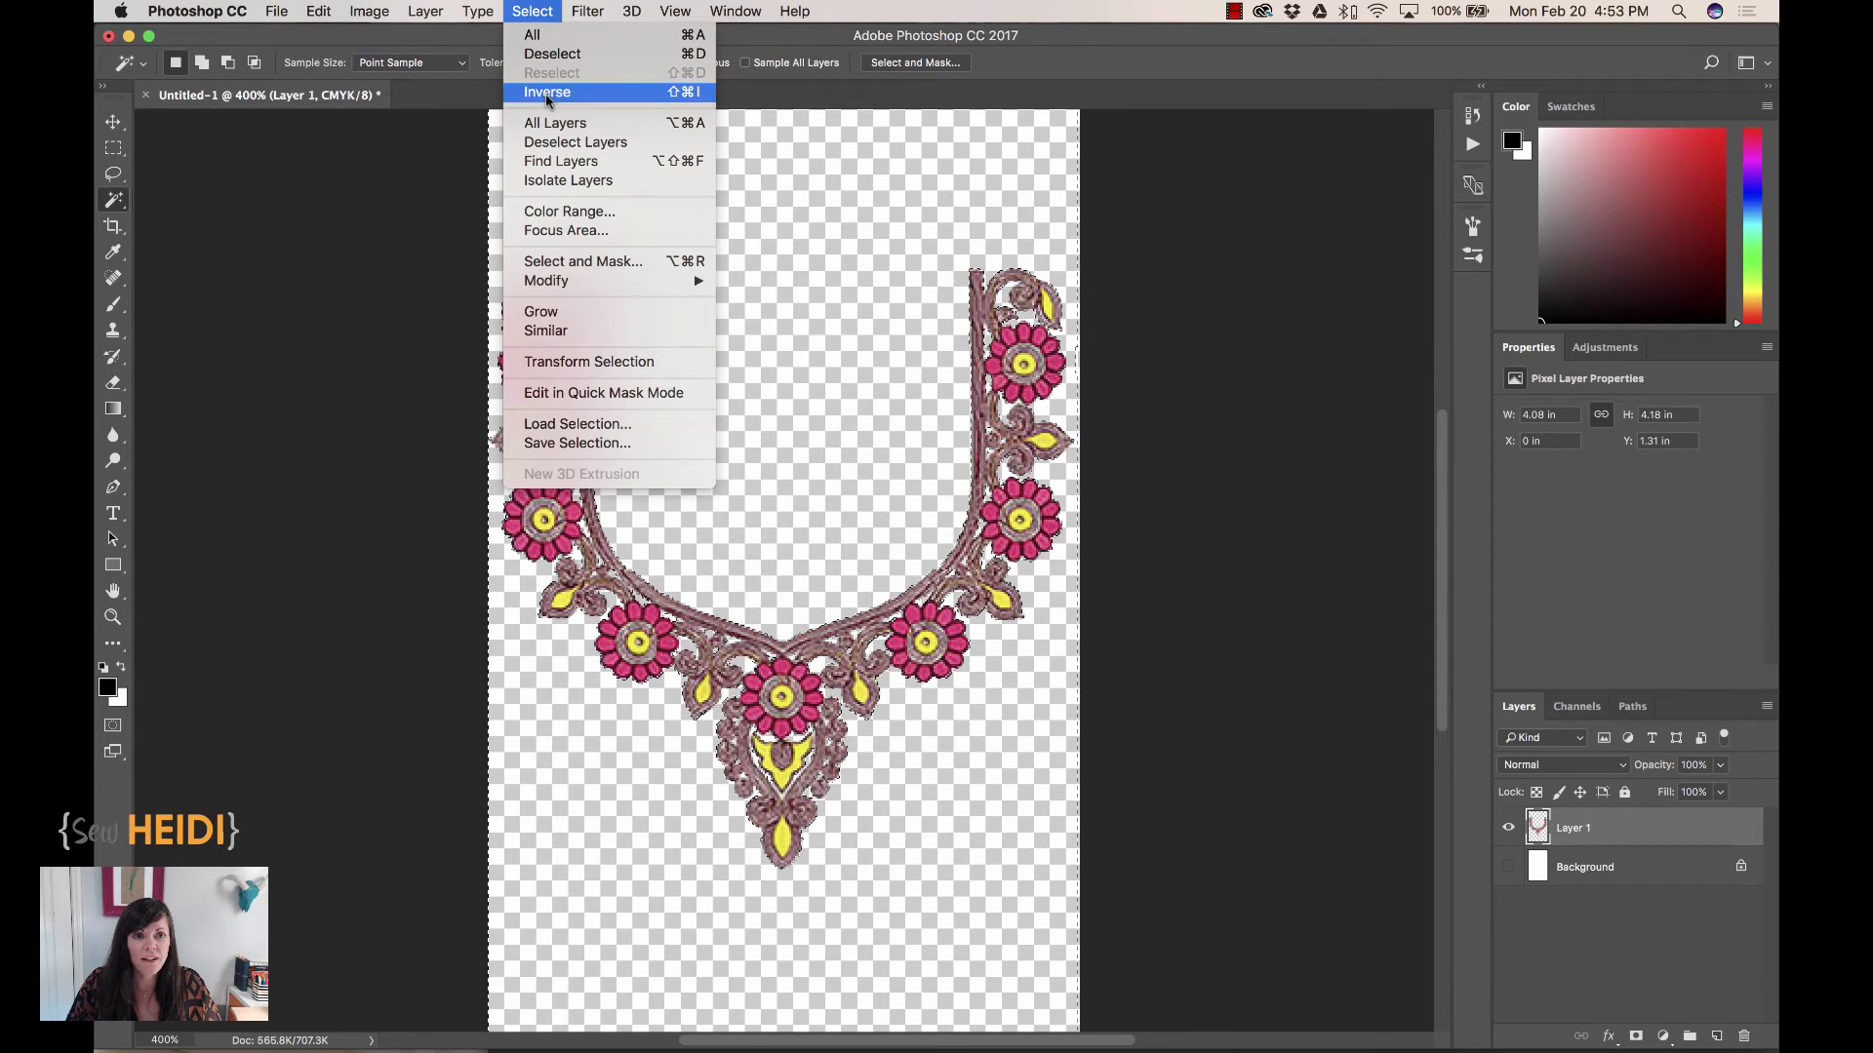
pyautogui.click(689, 93)
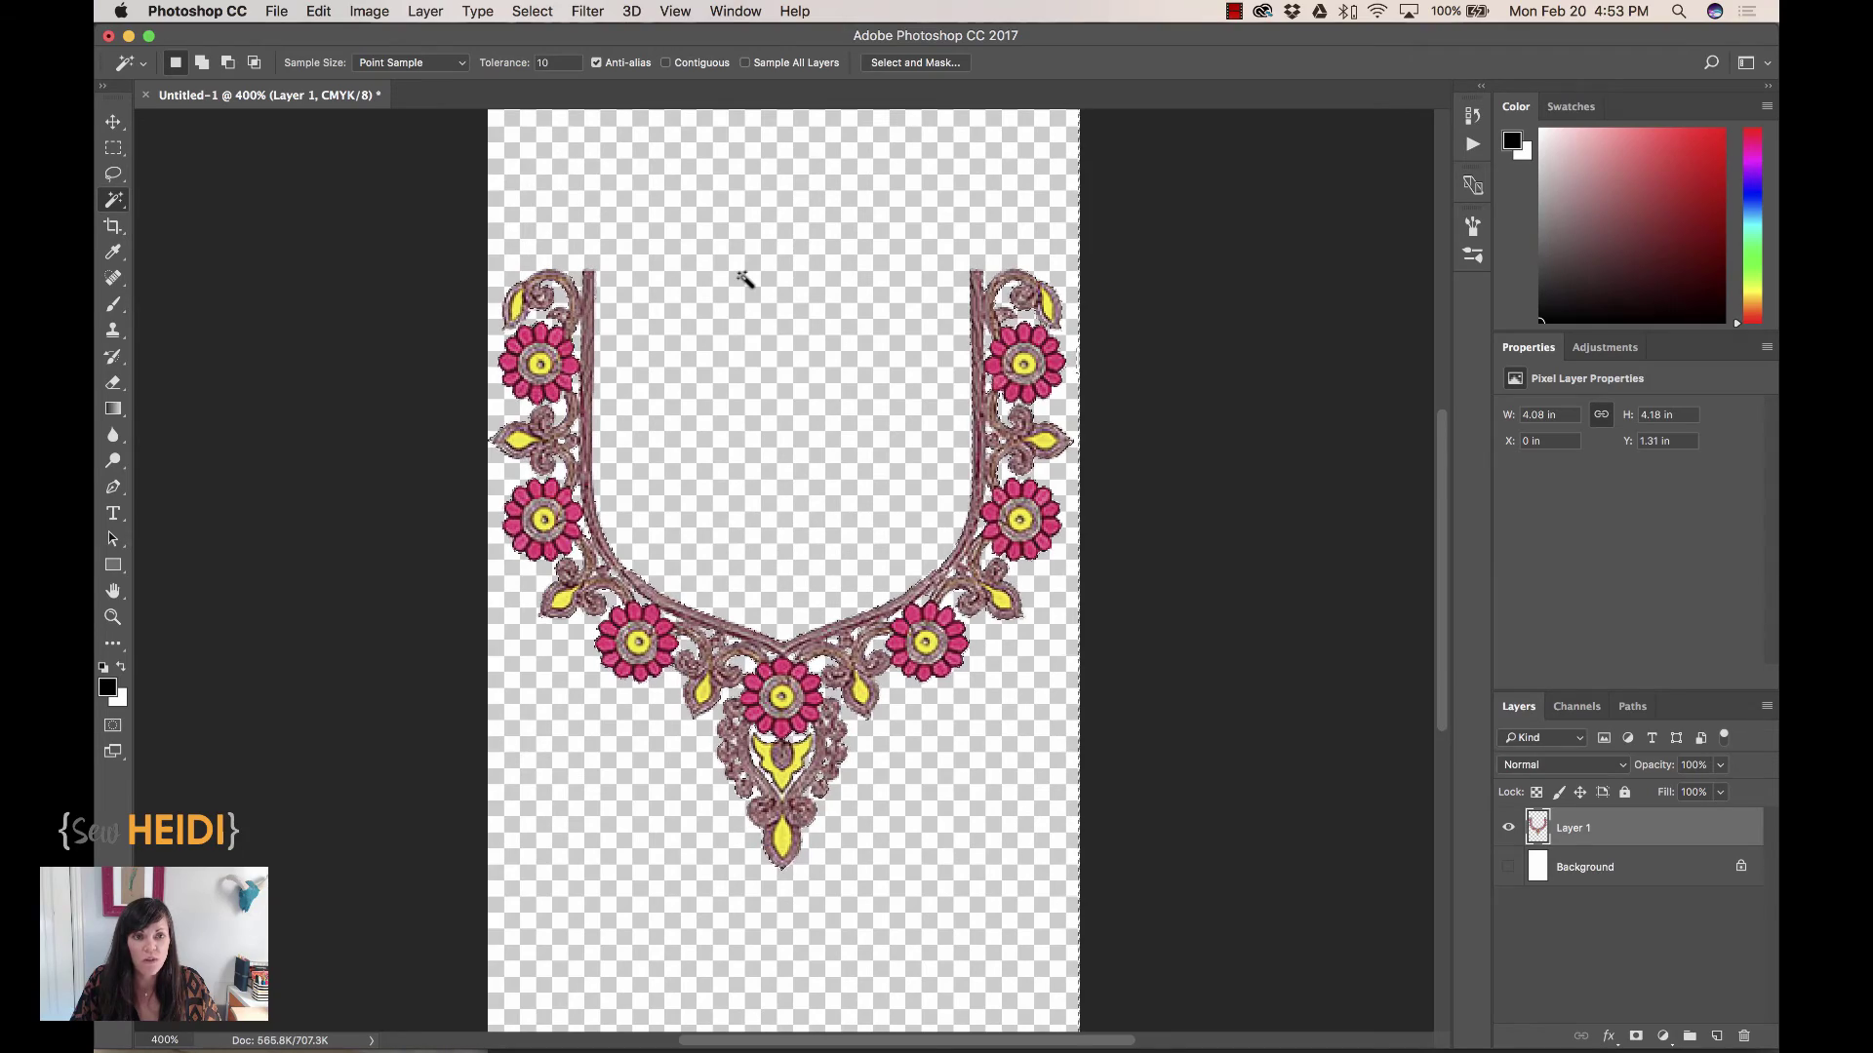
pyautogui.scroll(2, 744, 280)
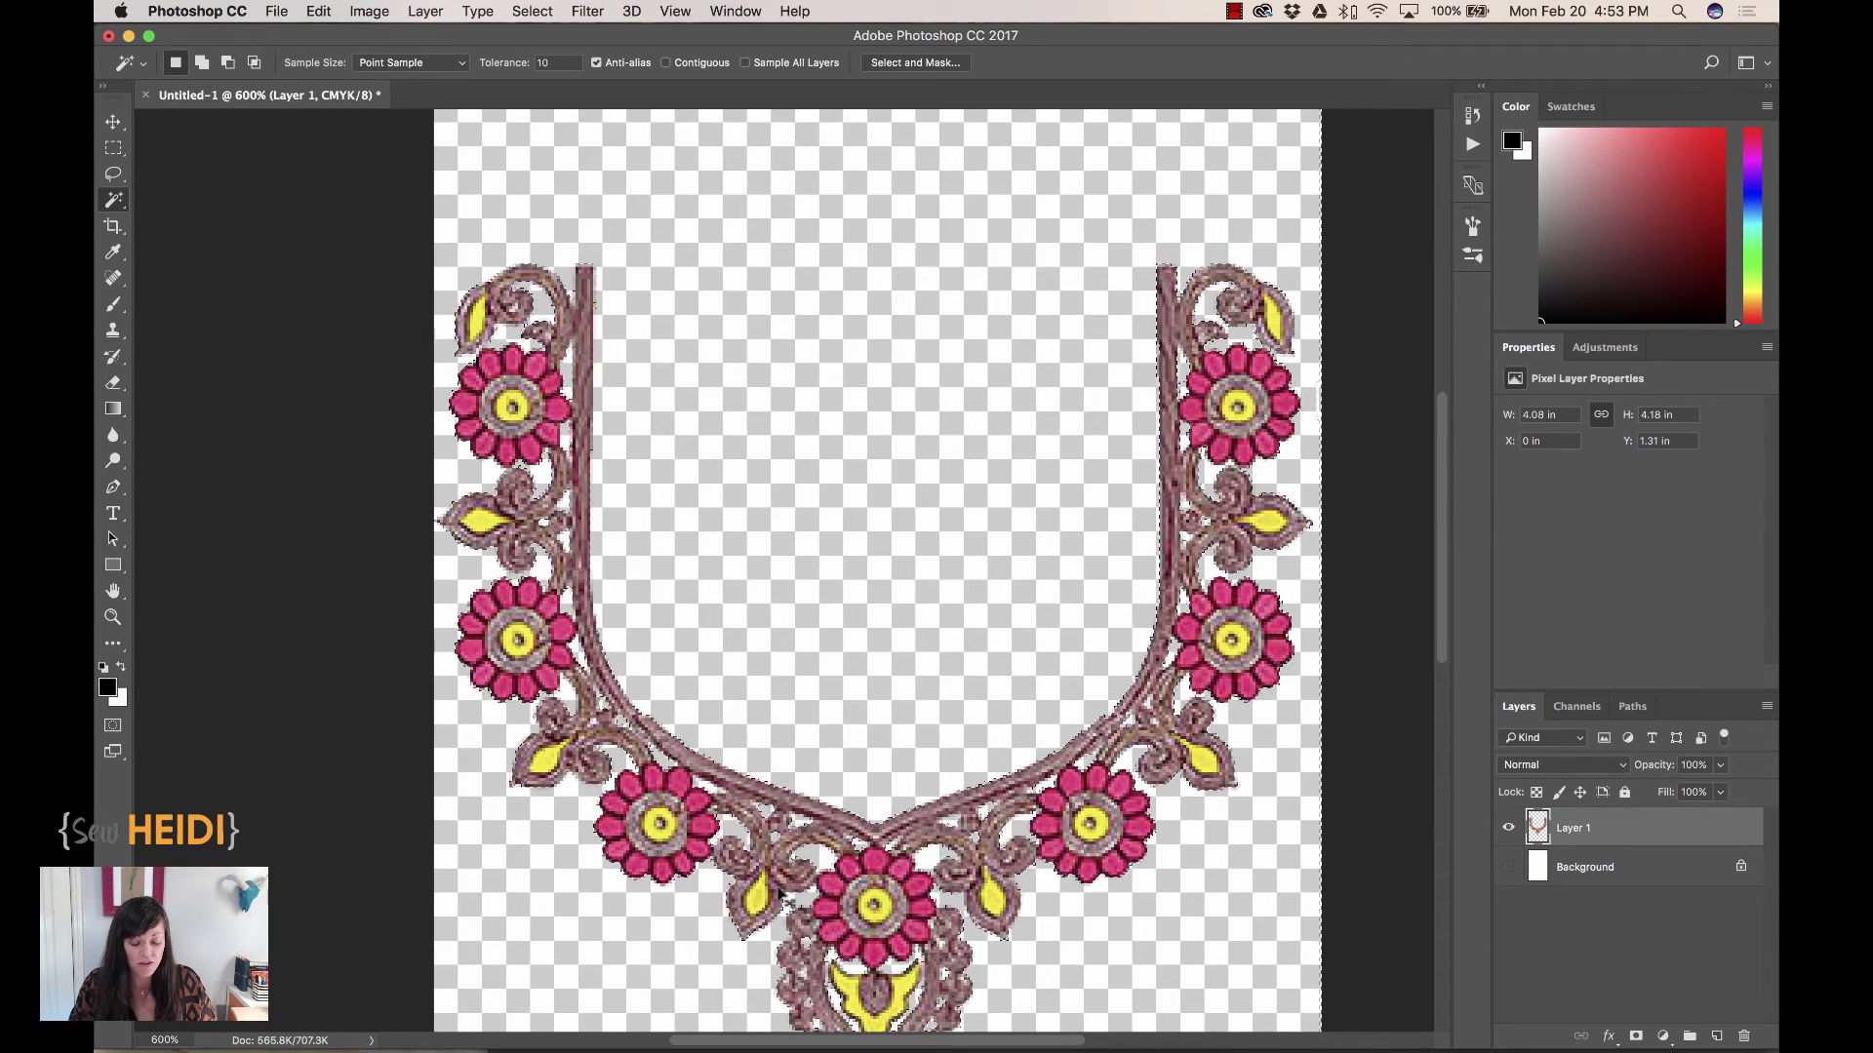
pyautogui.press('super+c')
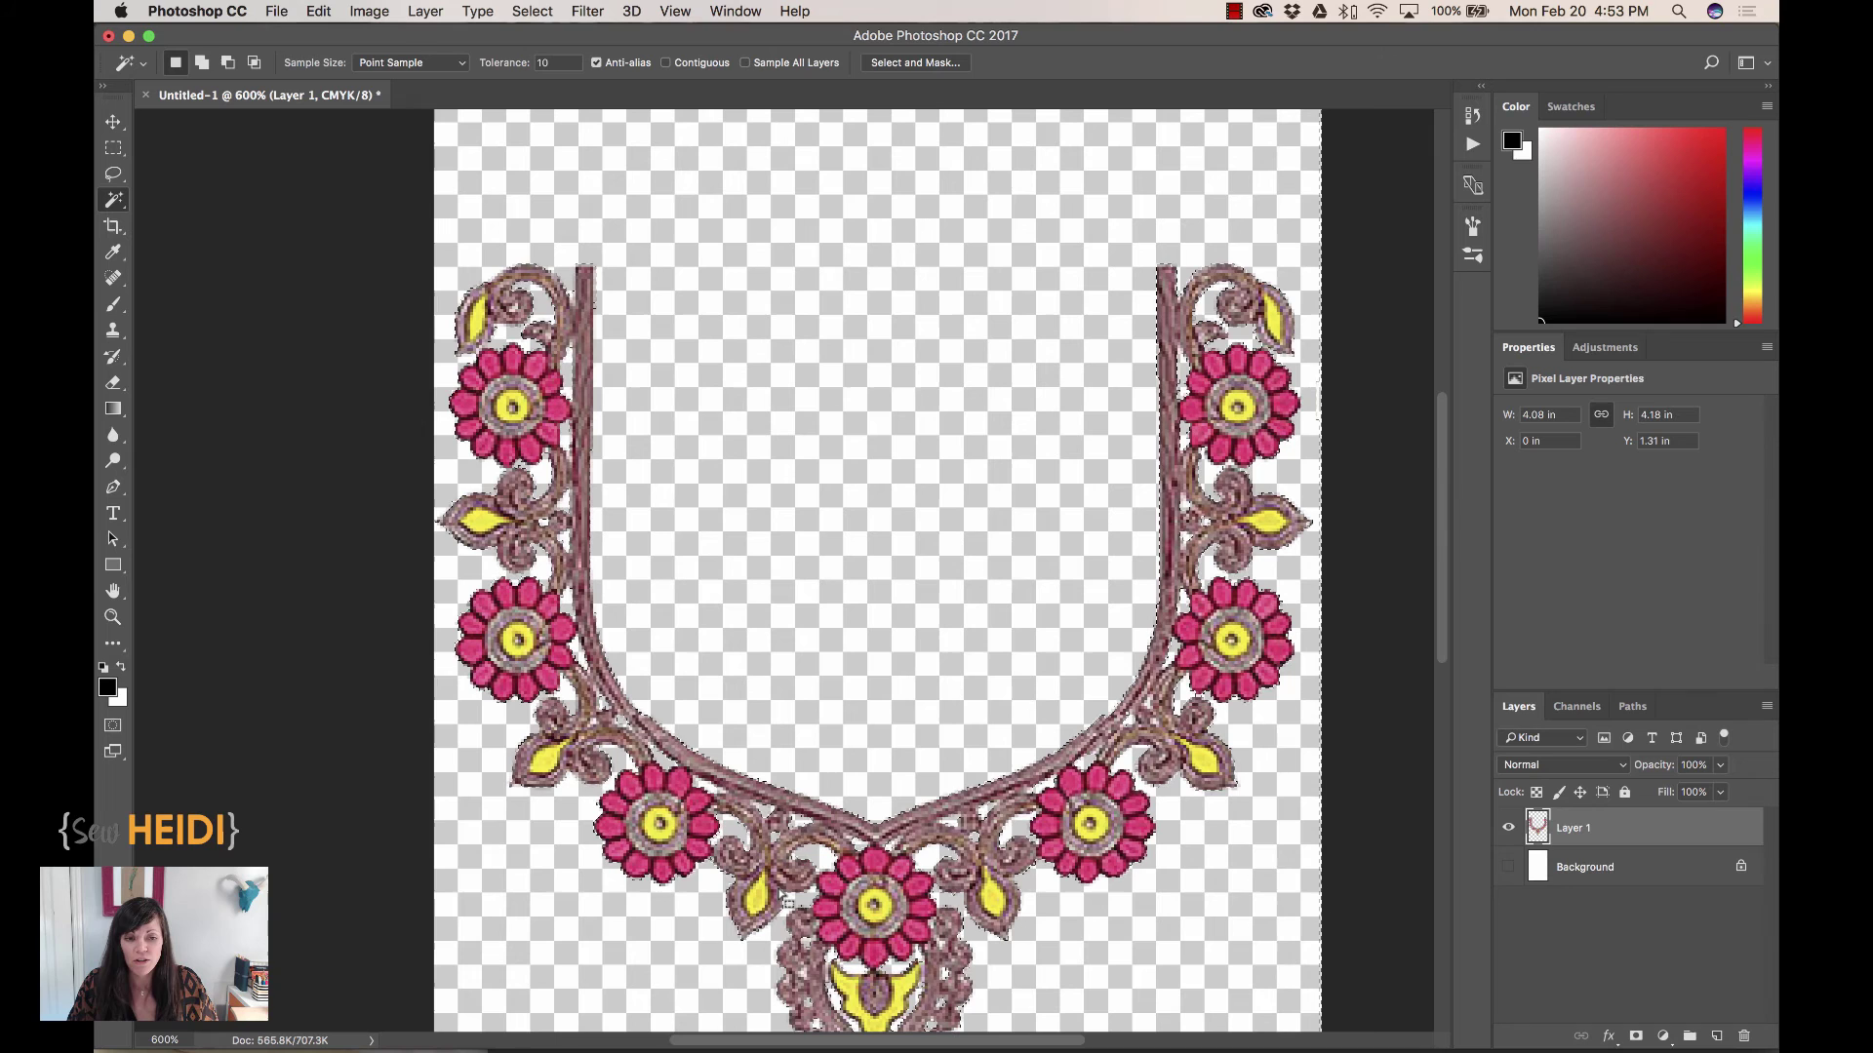
# Paste the copied embroidery into the Illustrator sketch and move it toward the blouse
pyautogui.press('super+Tab')
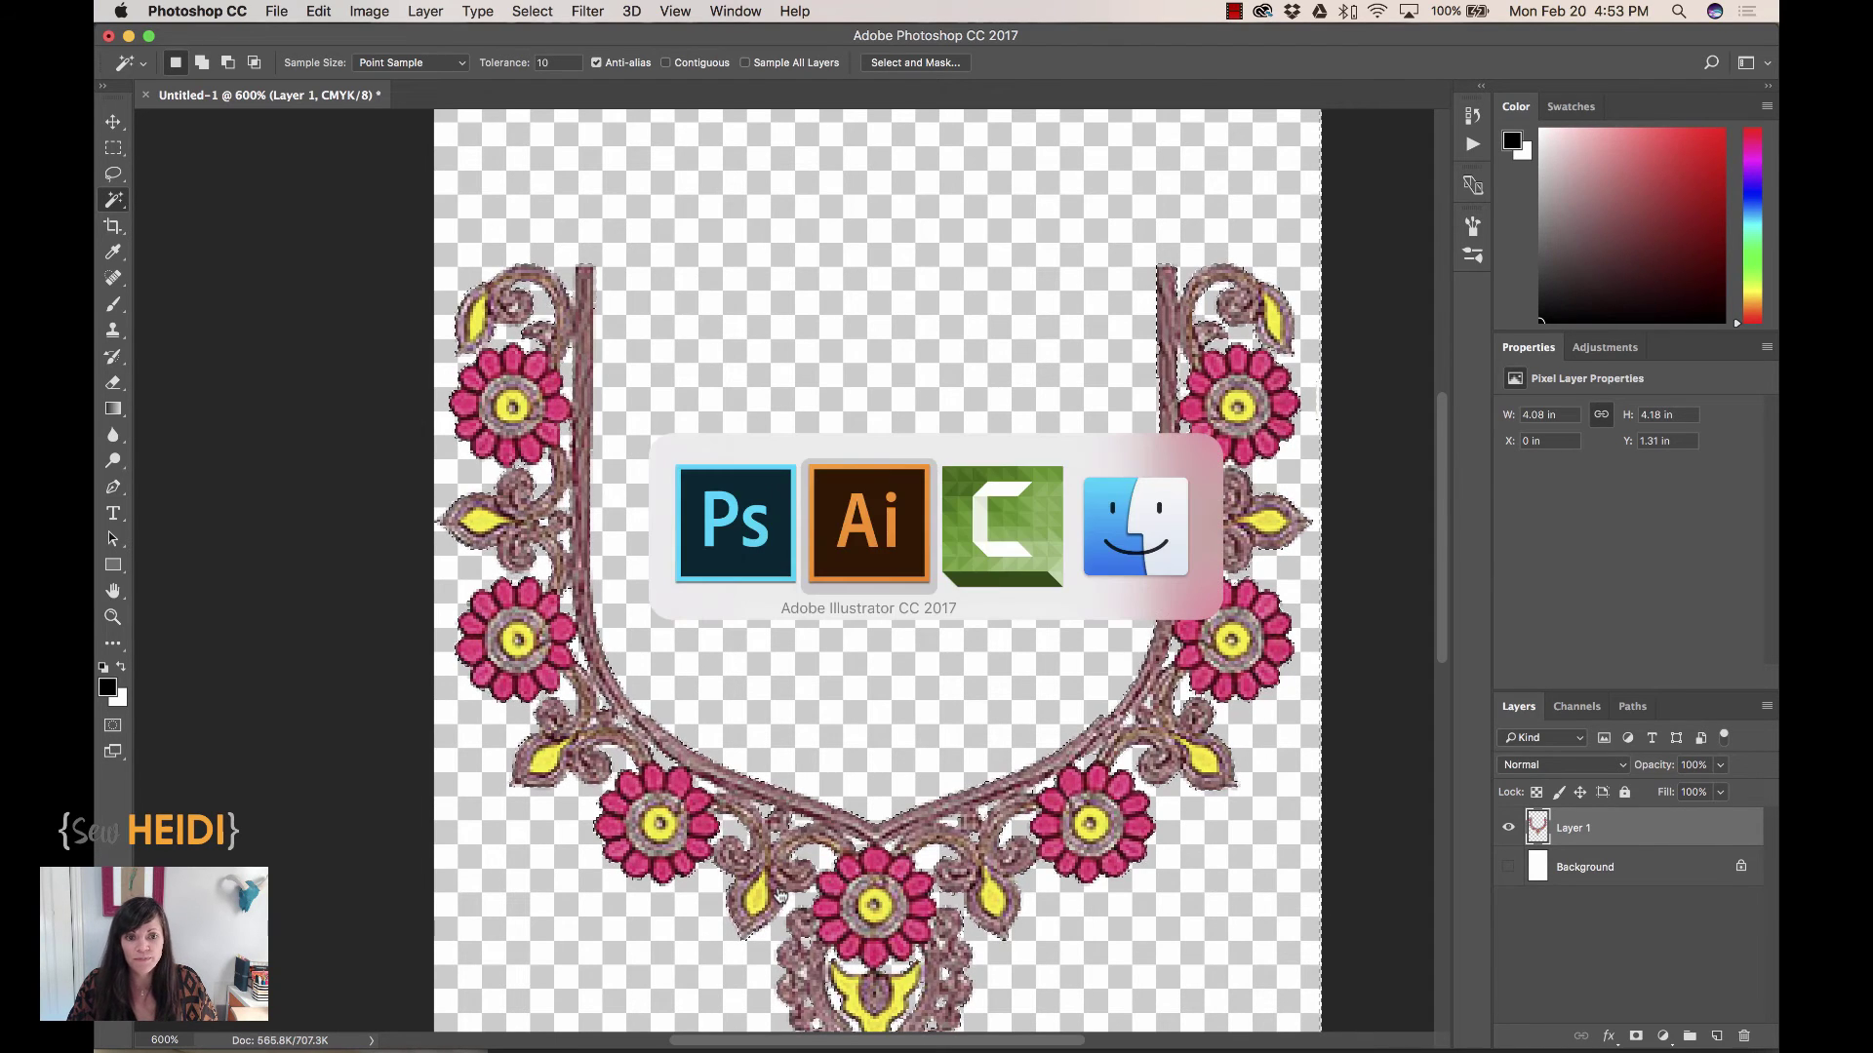
pyautogui.press('a')
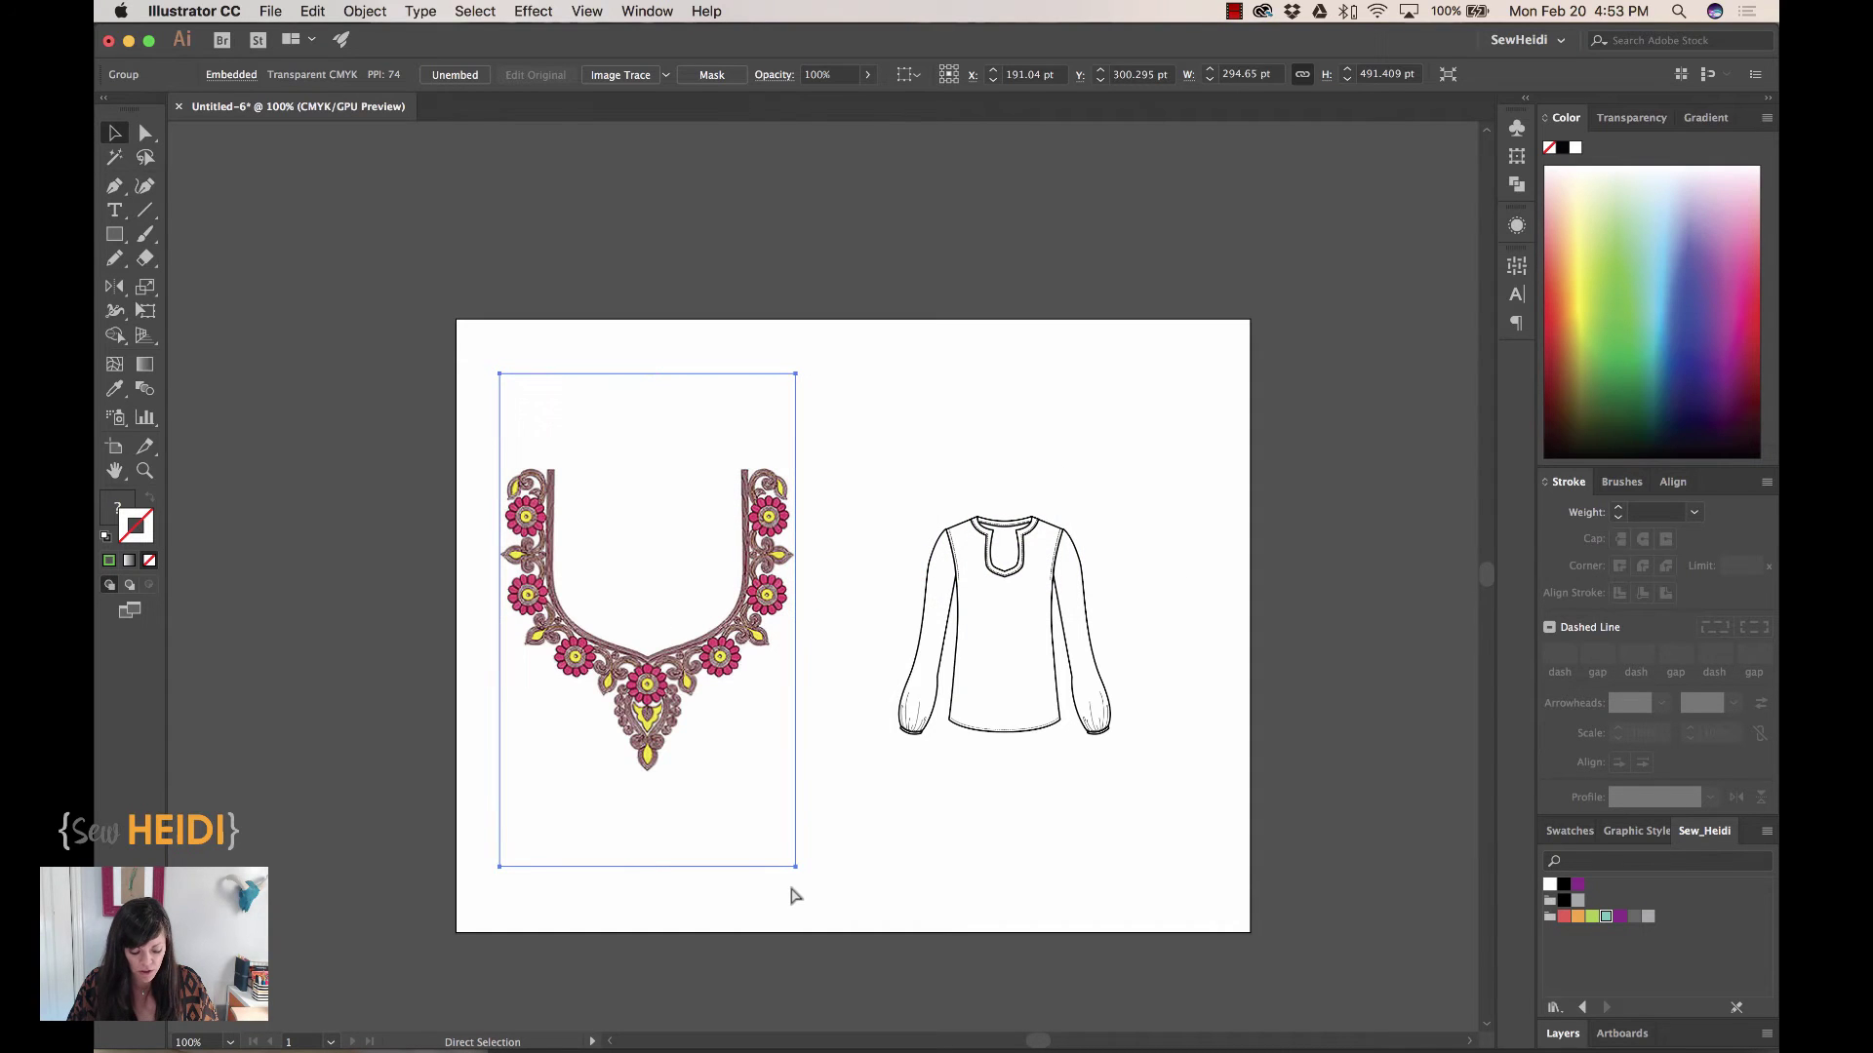
pyautogui.press('super+v')
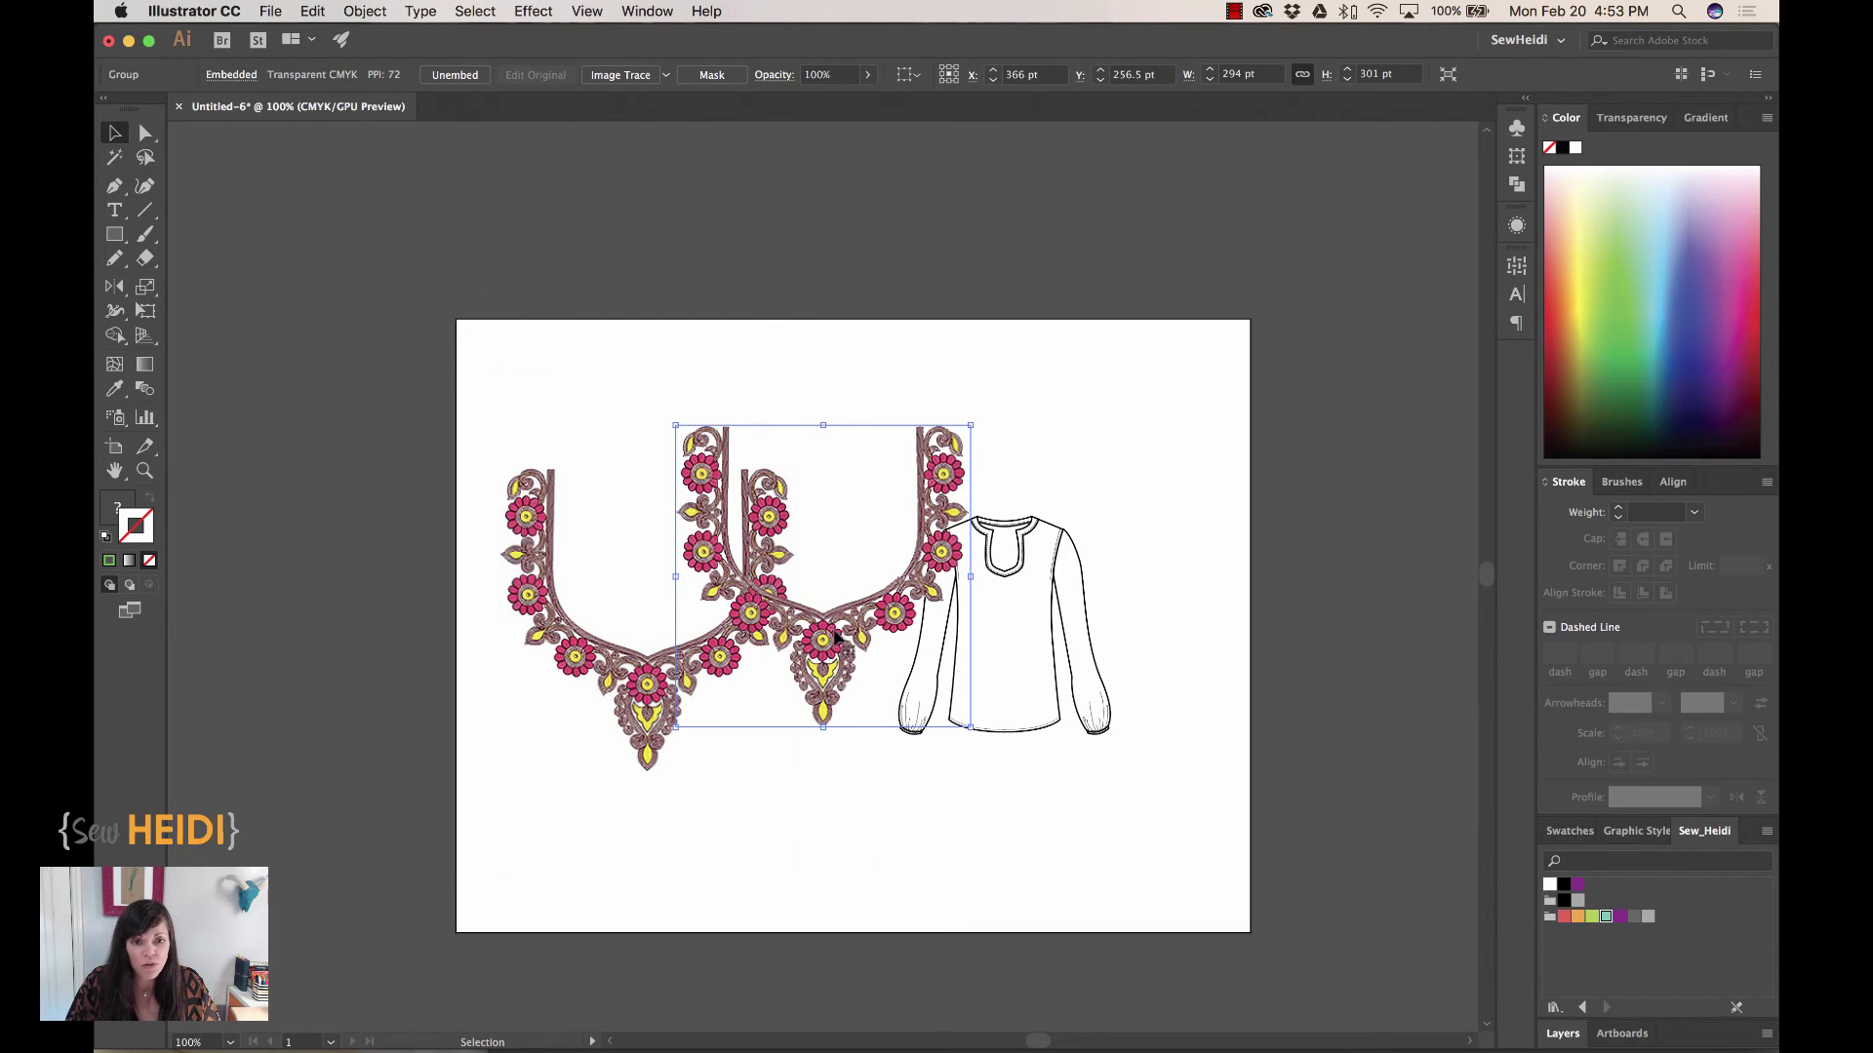
pyautogui.moveTo(845, 641); pyautogui.dragTo(970, 694)
pyautogui.scroll(3, 1154, 748)
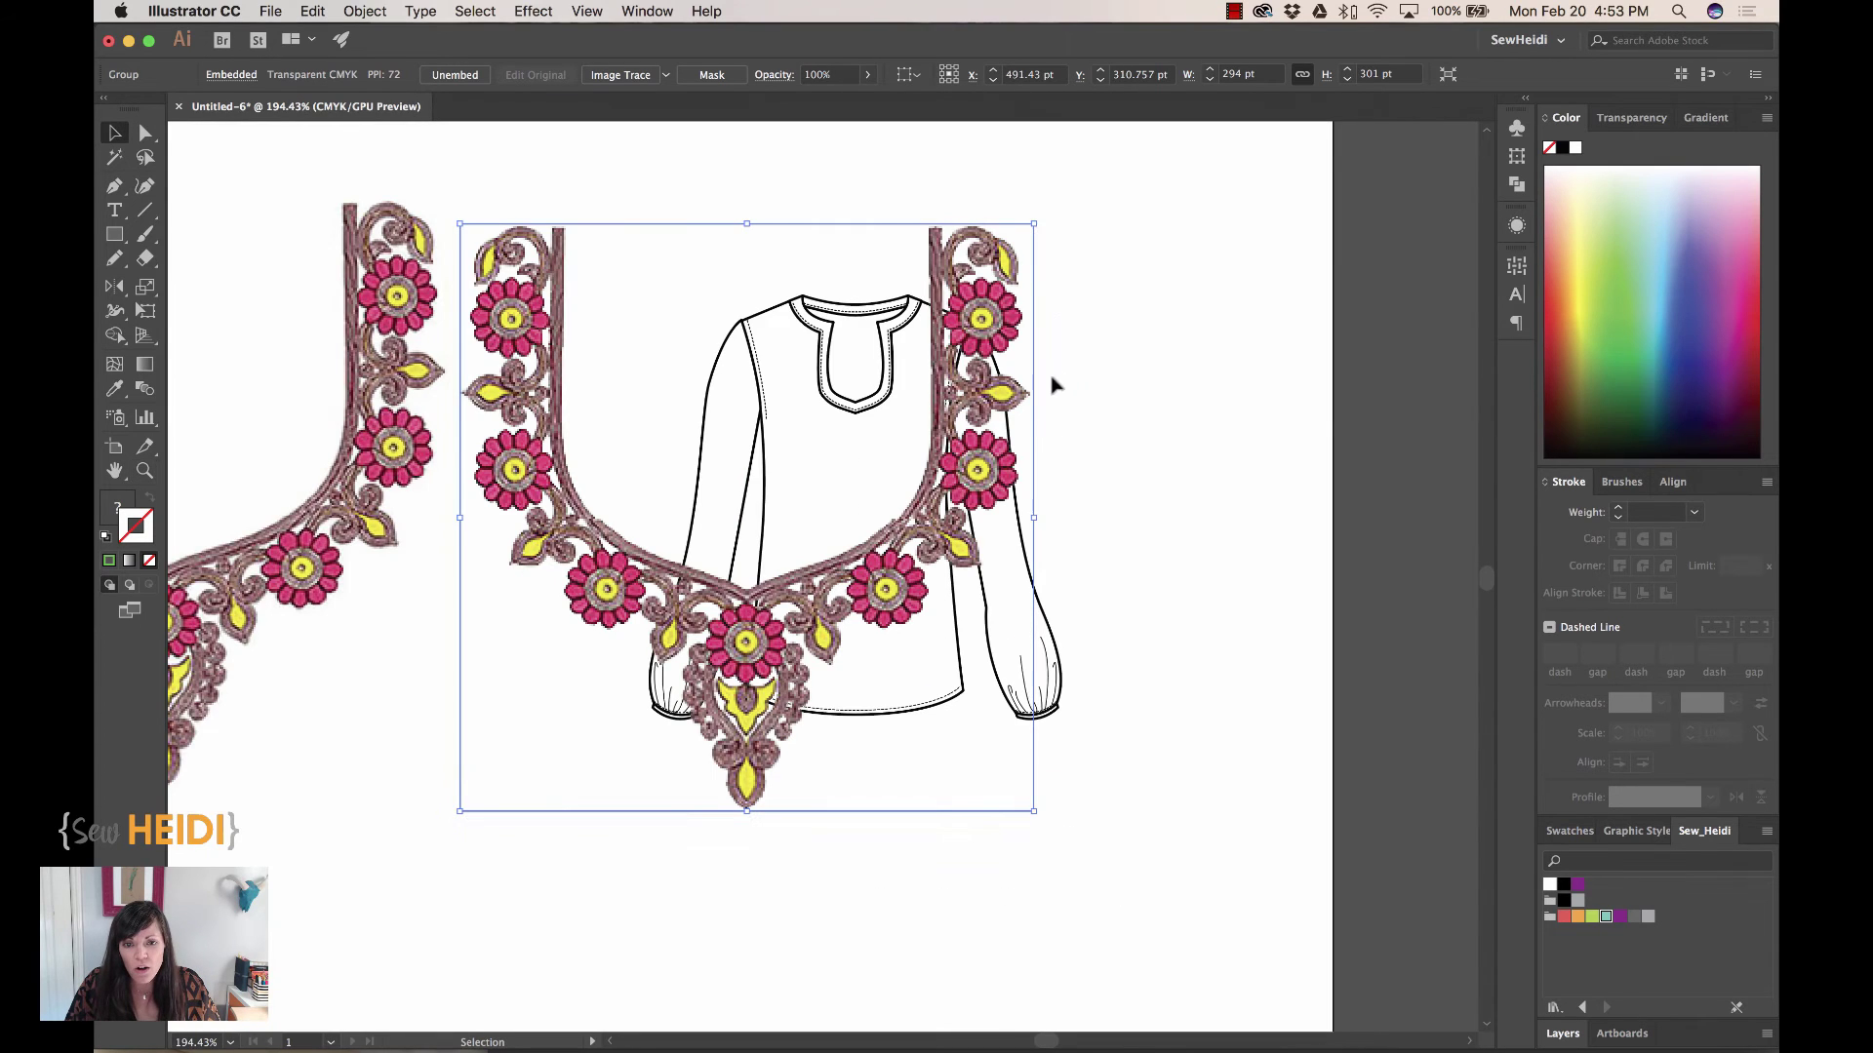
# Scale the embroidery down to neckline size and place it over the blouse collar
pyautogui.moveTo(1033, 223); pyautogui.dragTo(816, 448)
pyautogui.moveTo(788, 567); pyautogui.dragTo(893, 434)
pyautogui.press('z')
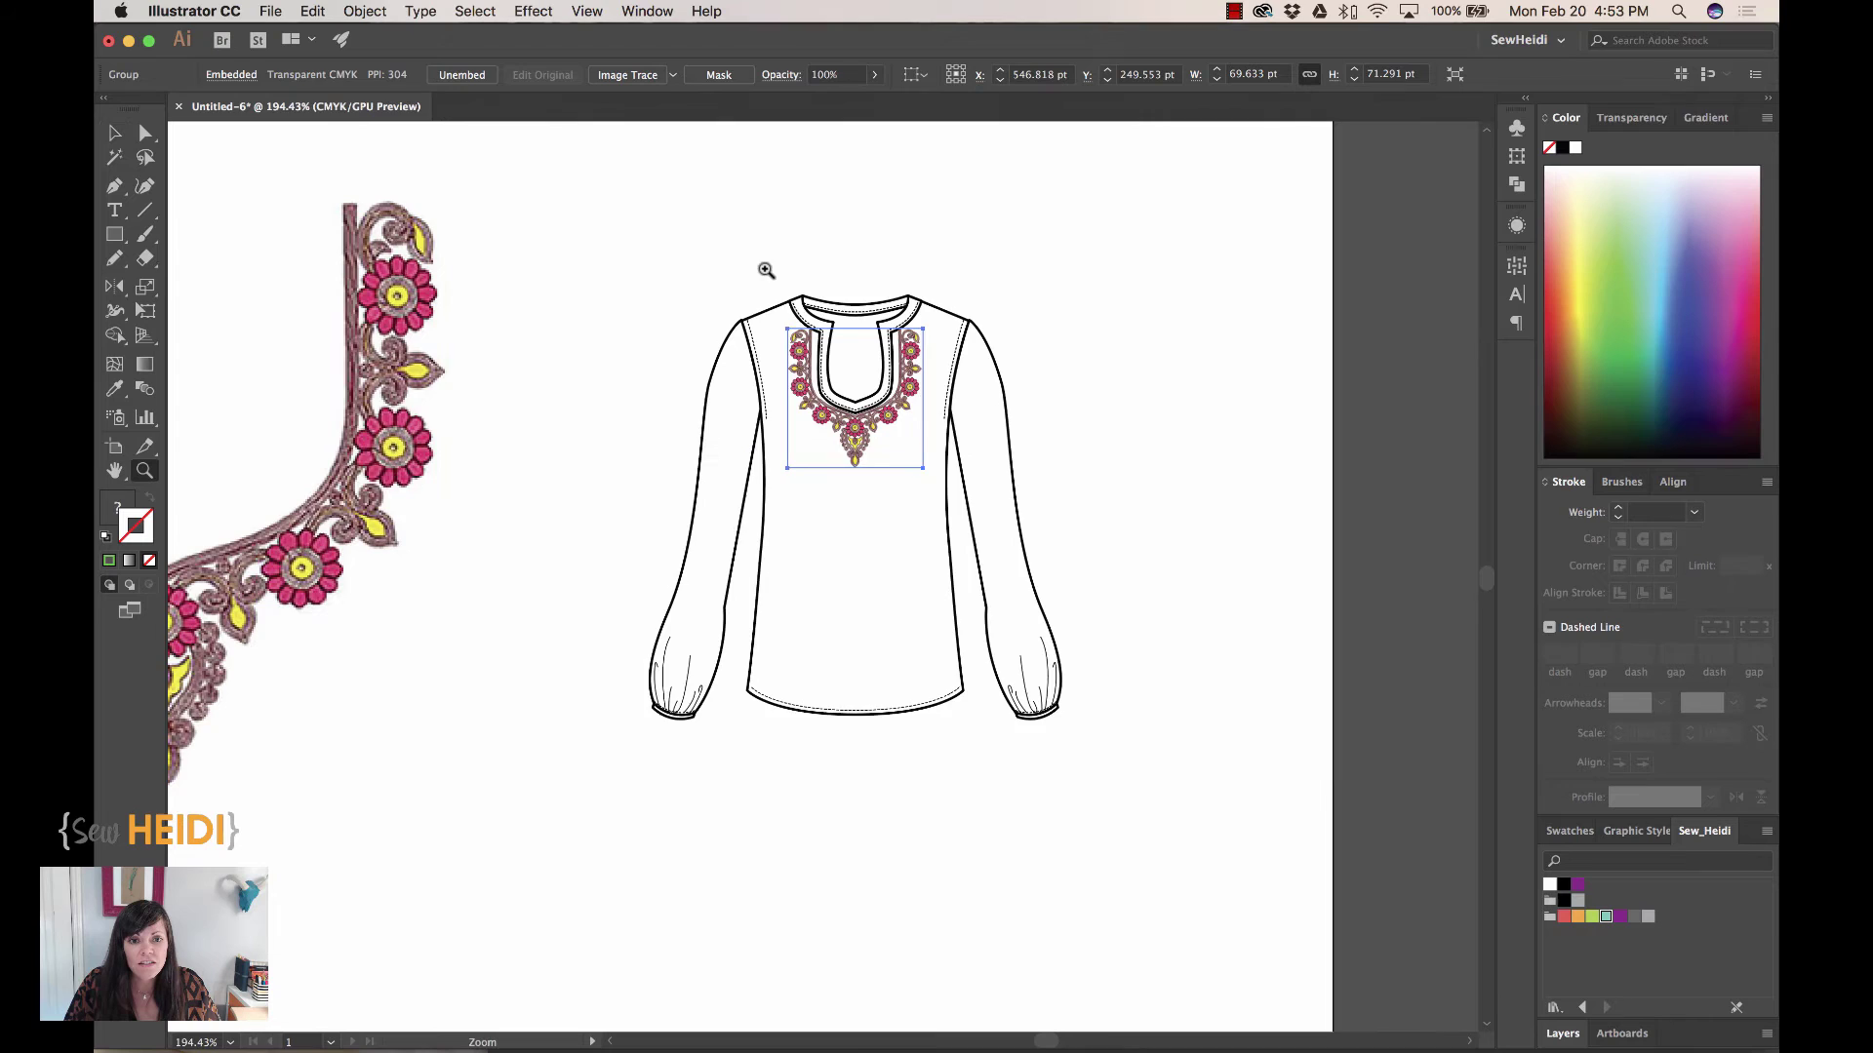
pyautogui.moveTo(765, 272); pyautogui.dragTo(1030, 675)
pyautogui.moveTo(897, 384); pyautogui.dragTo(912, 547)
# Fine-tune the embroidery's position on the neckline, then deselect and view the whole blouse
pyautogui.press('v')
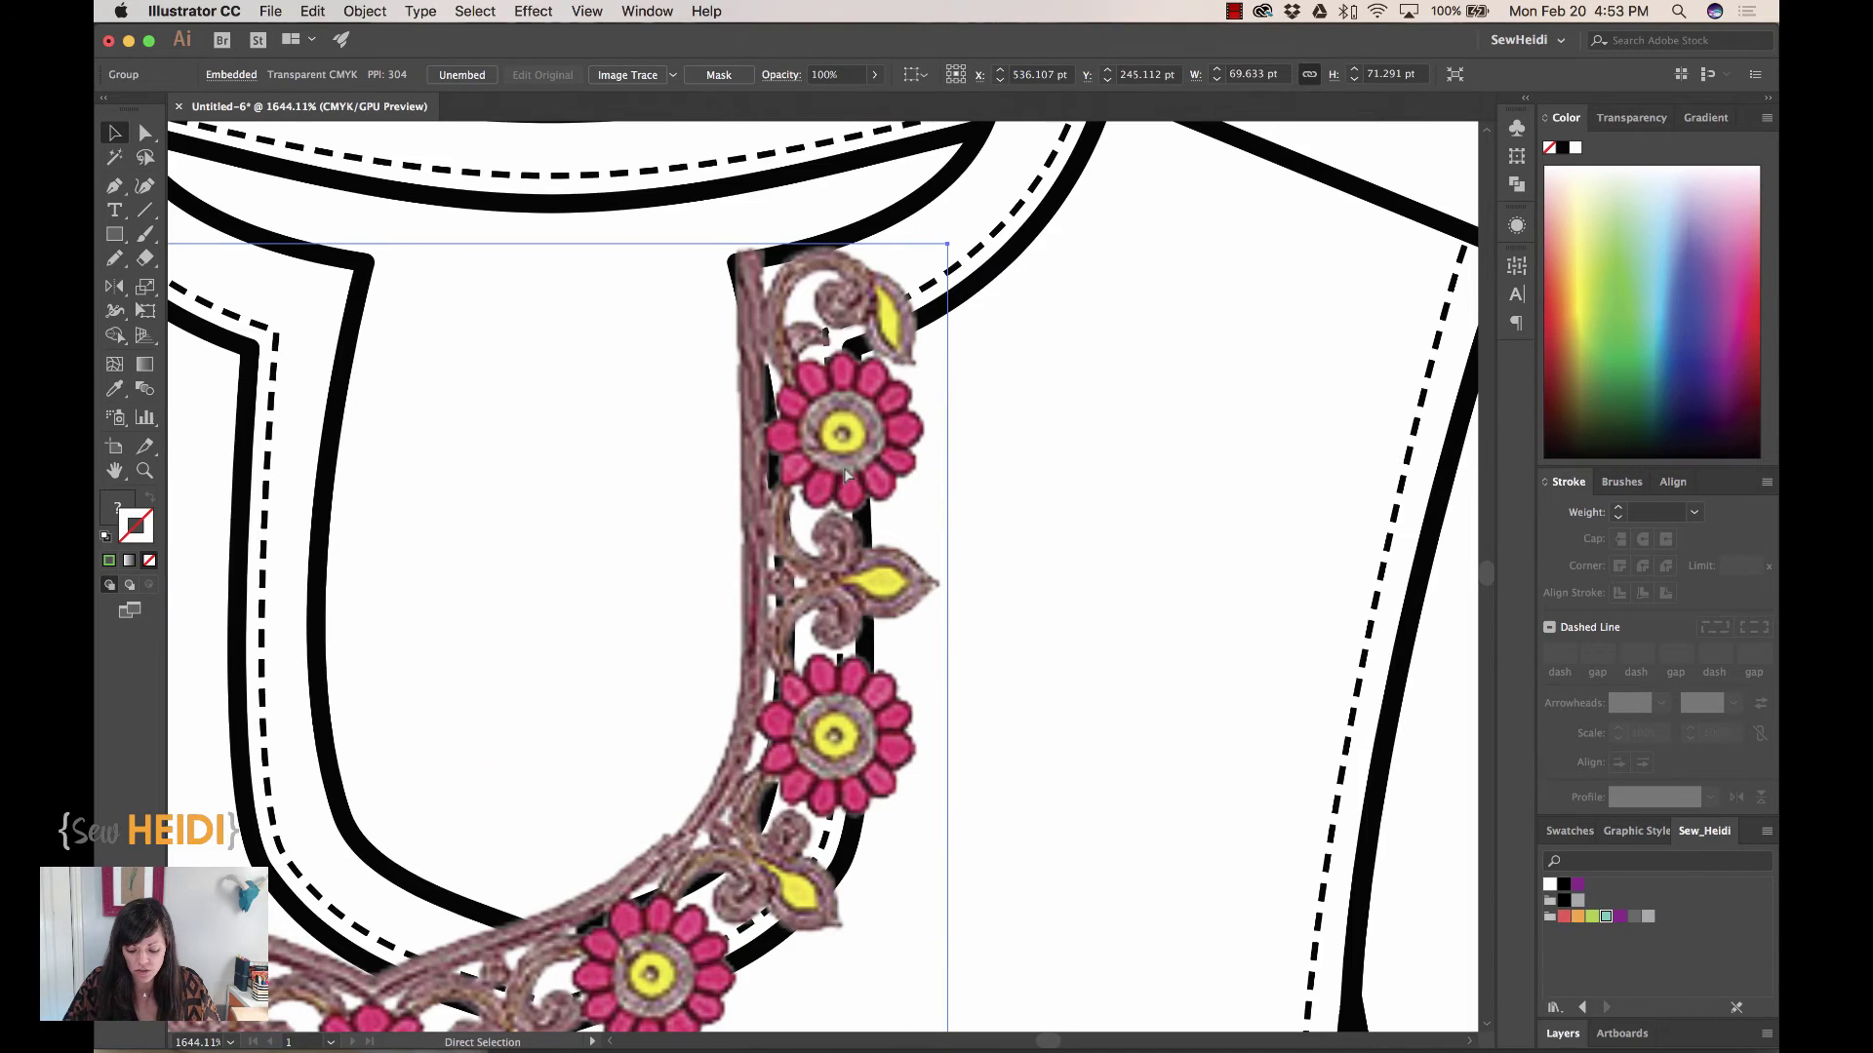
pyautogui.press('super+minus')
pyautogui.moveTo(1051, 531); pyautogui.dragTo(1115, 568)
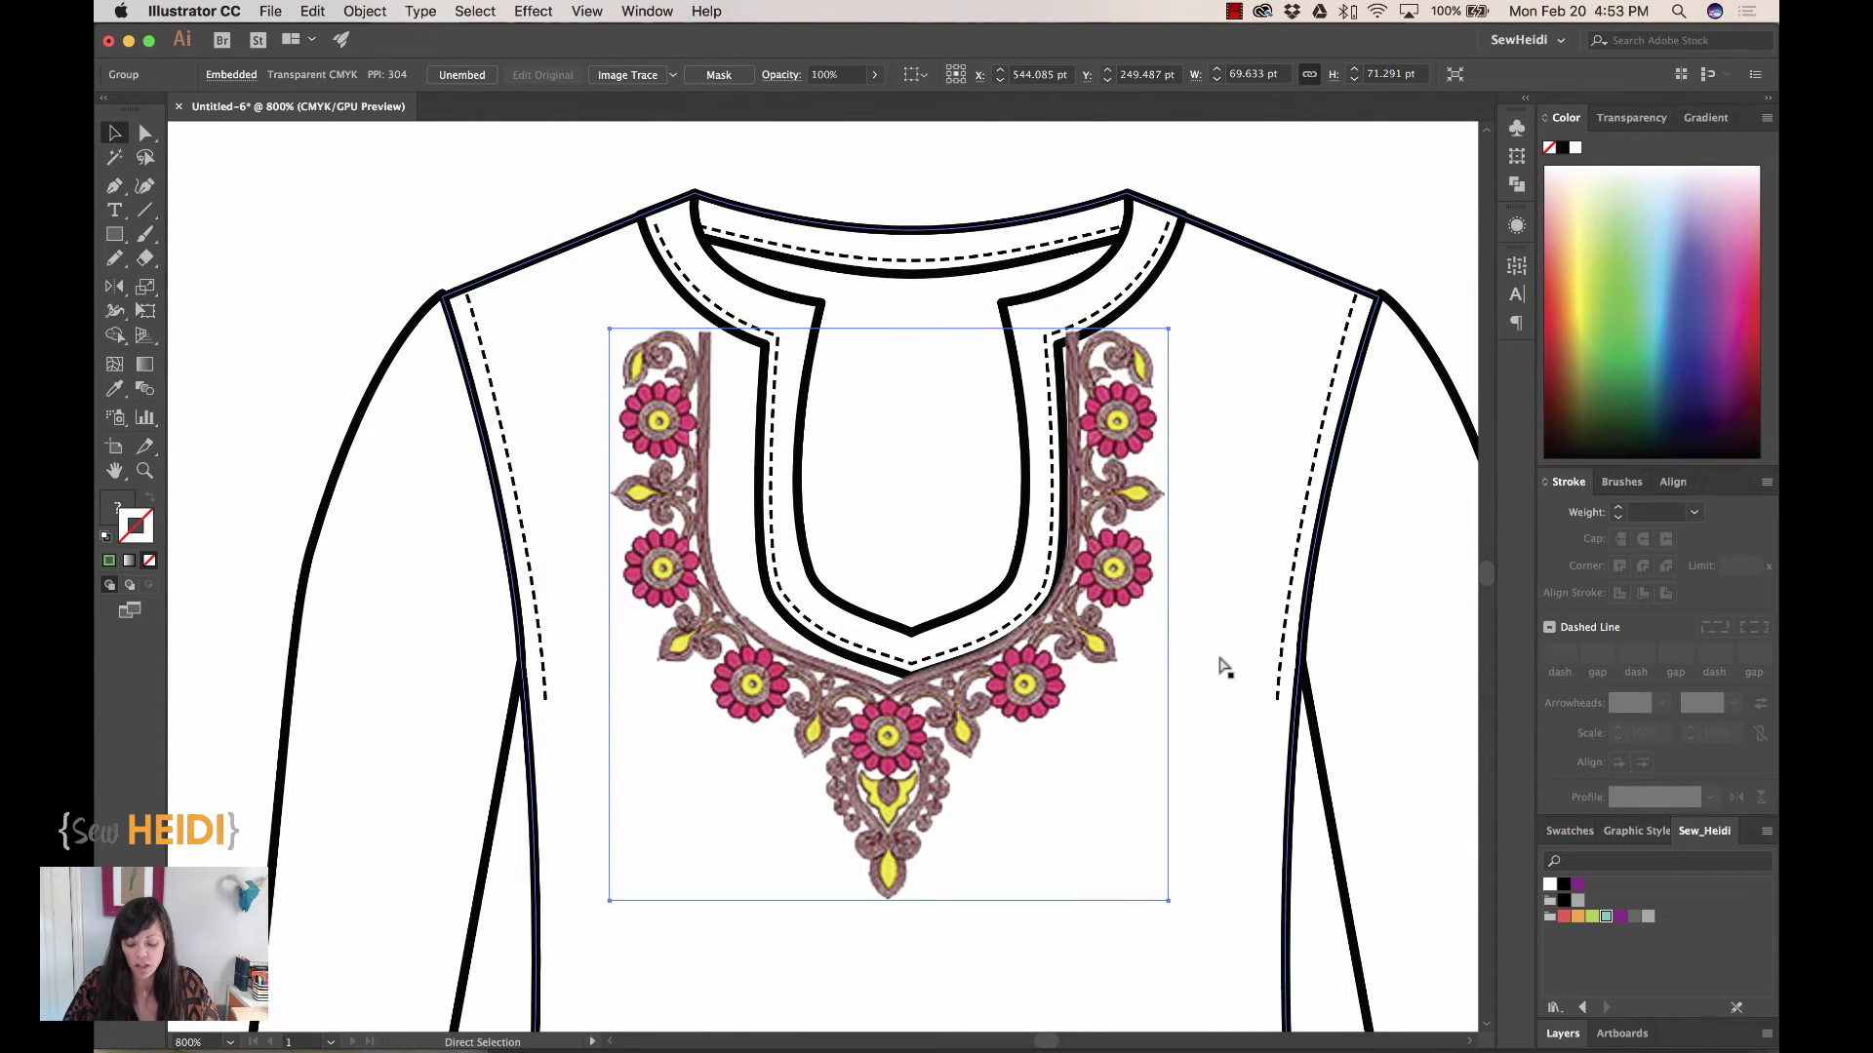
pyautogui.press('super+minus')
pyautogui.moveTo(1040, 605); pyautogui.dragTo(1053, 618)
pyautogui.click(1058, 435)
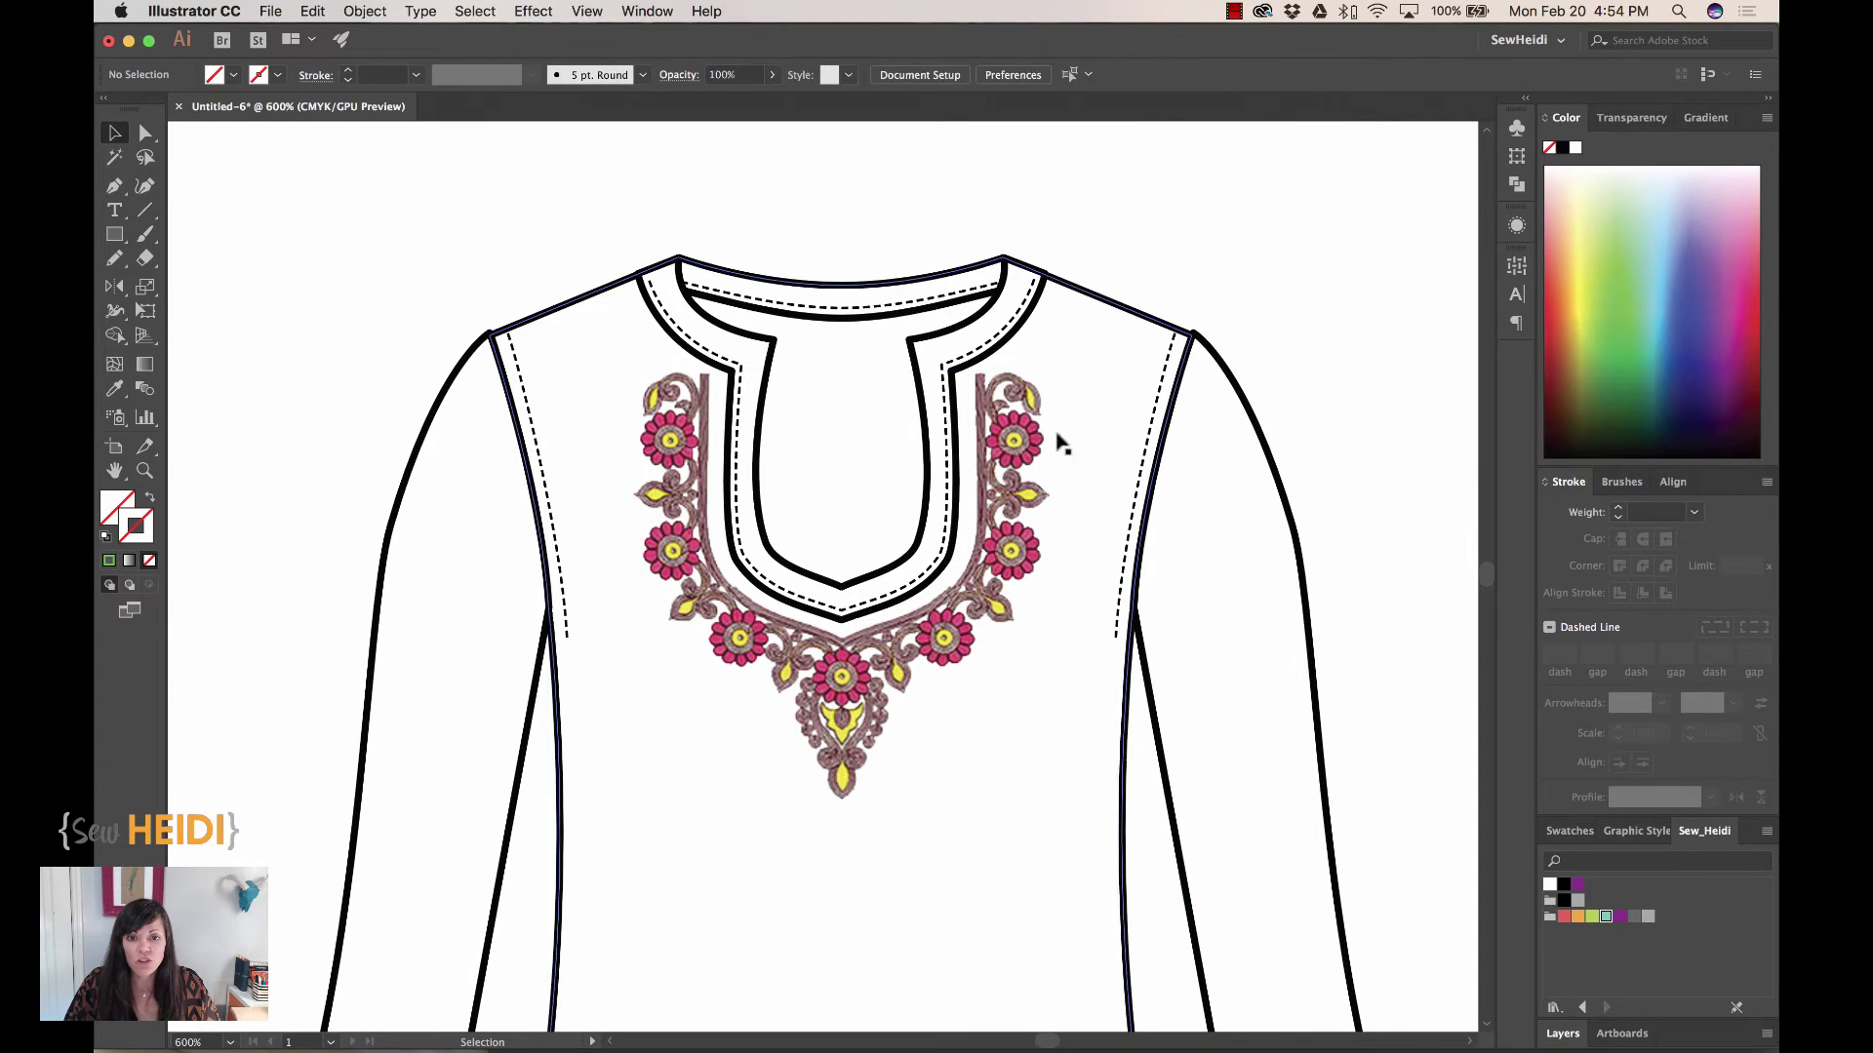
pyautogui.press('super+minus')
pyautogui.press('super+minus')
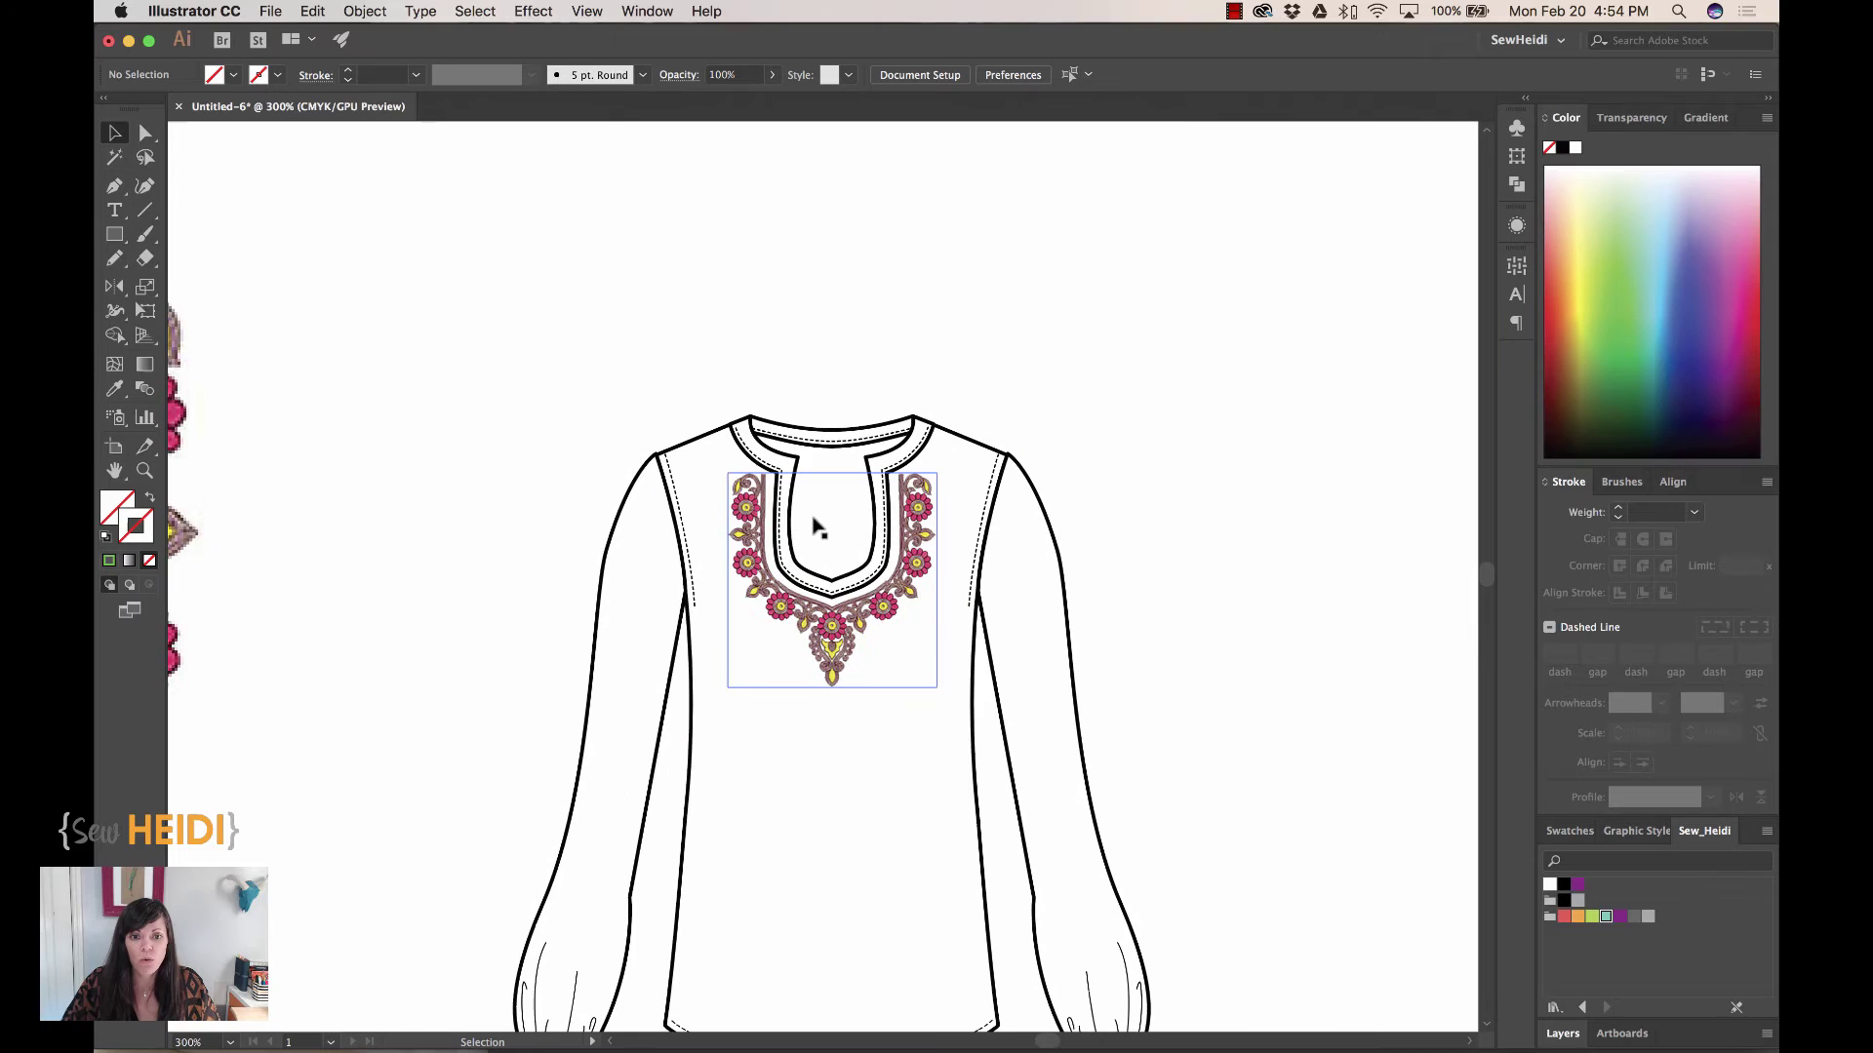
pyautogui.scroll(5, 776, 524)
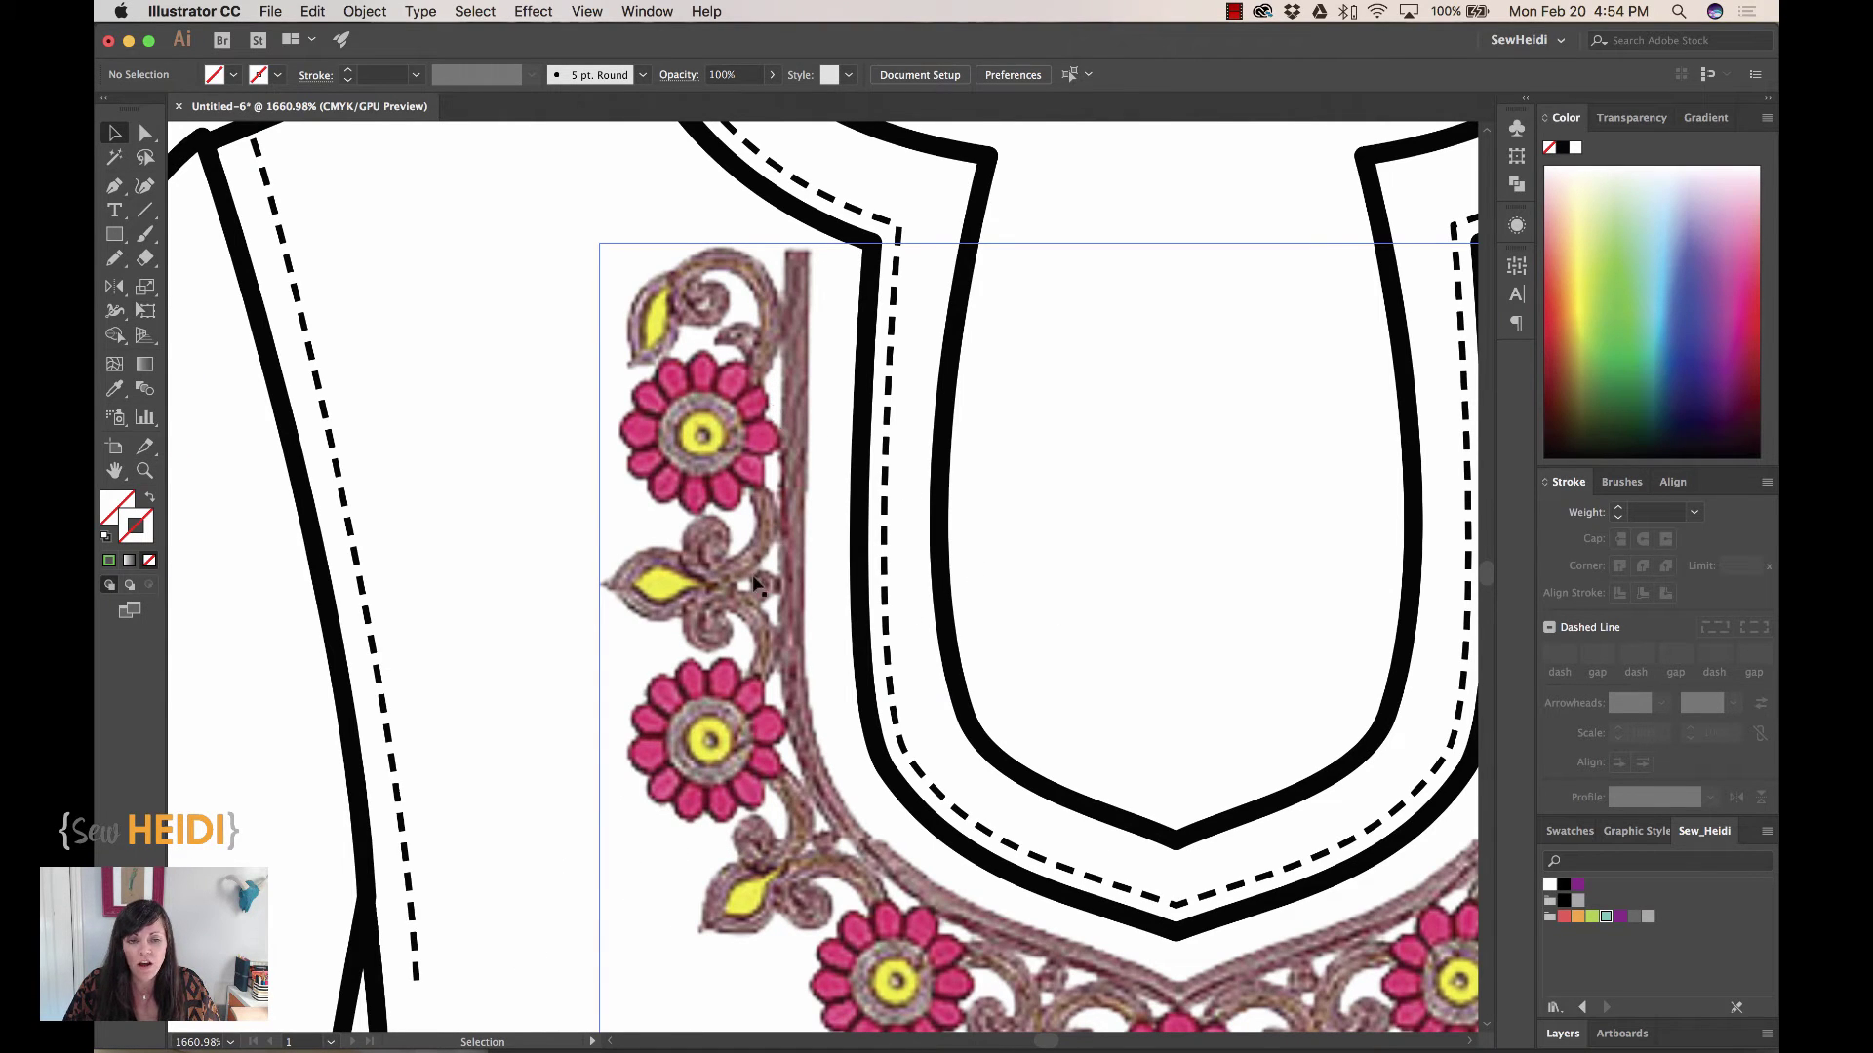
pyautogui.scroll(-4, 781, 666)
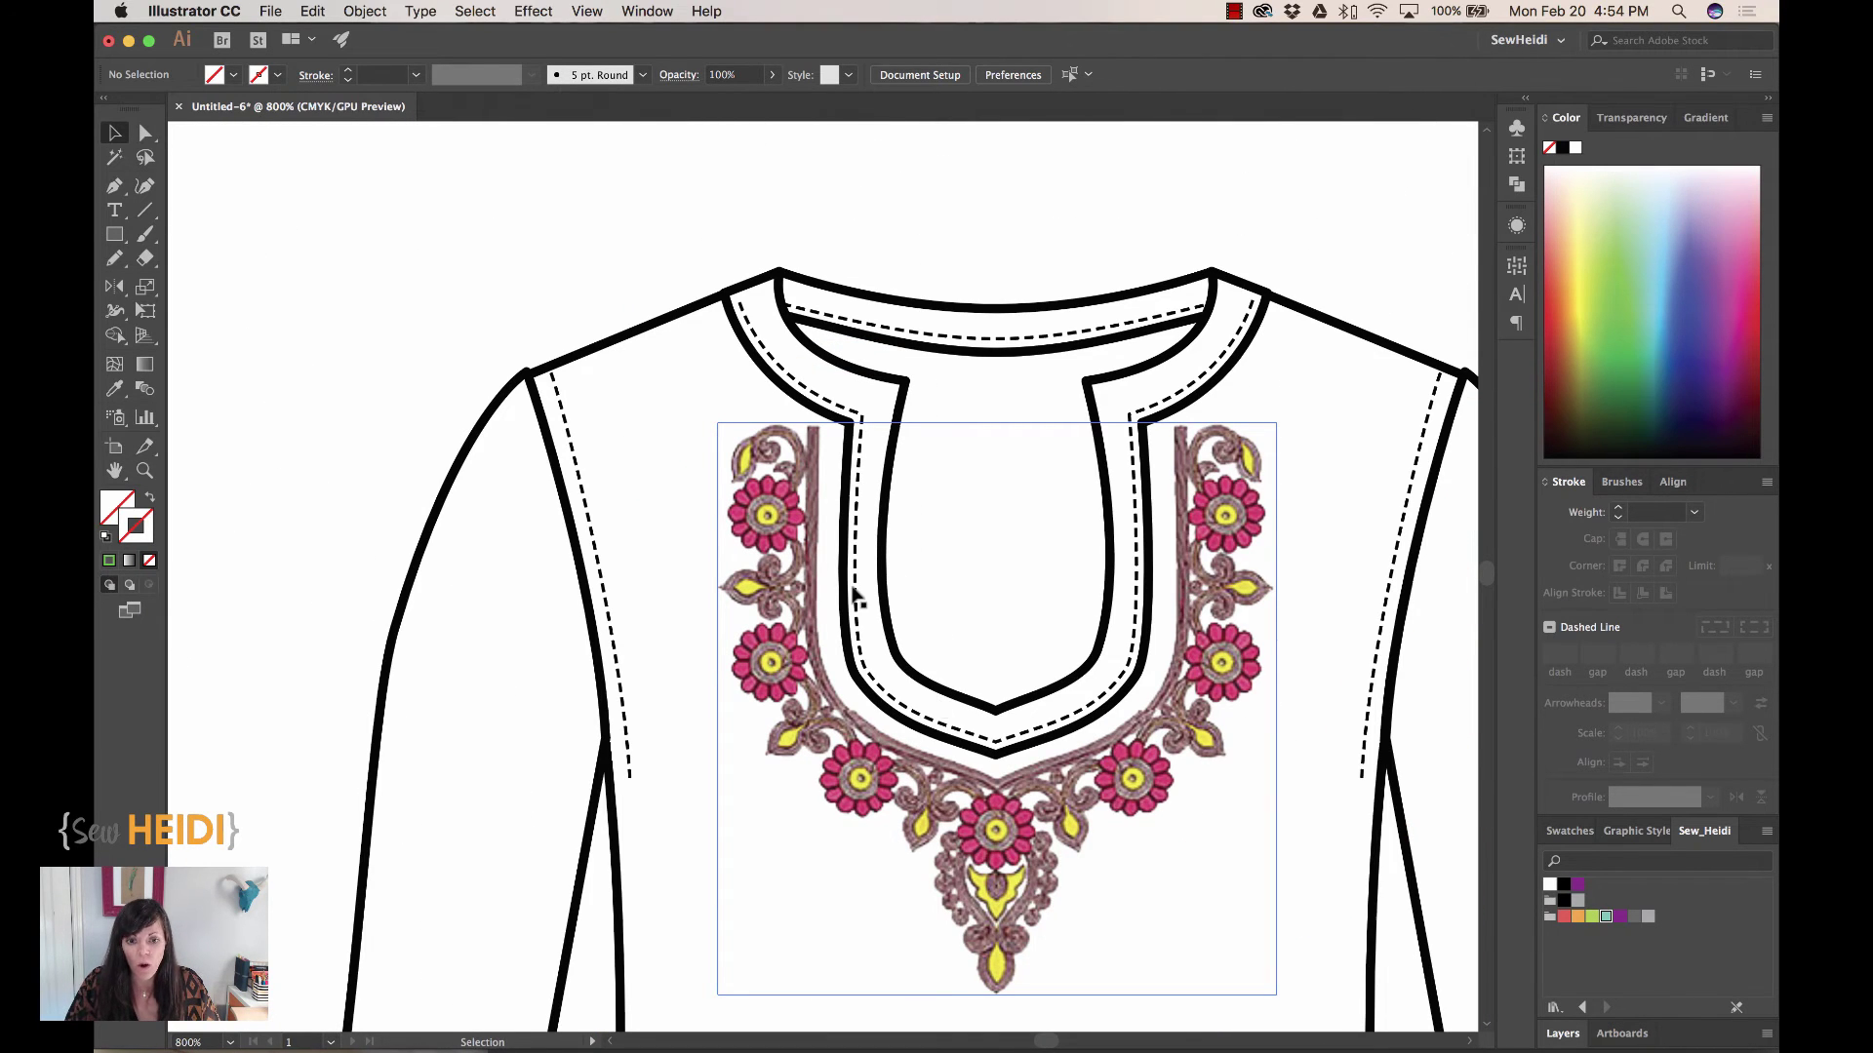
pyautogui.scroll(-4, 855, 596)
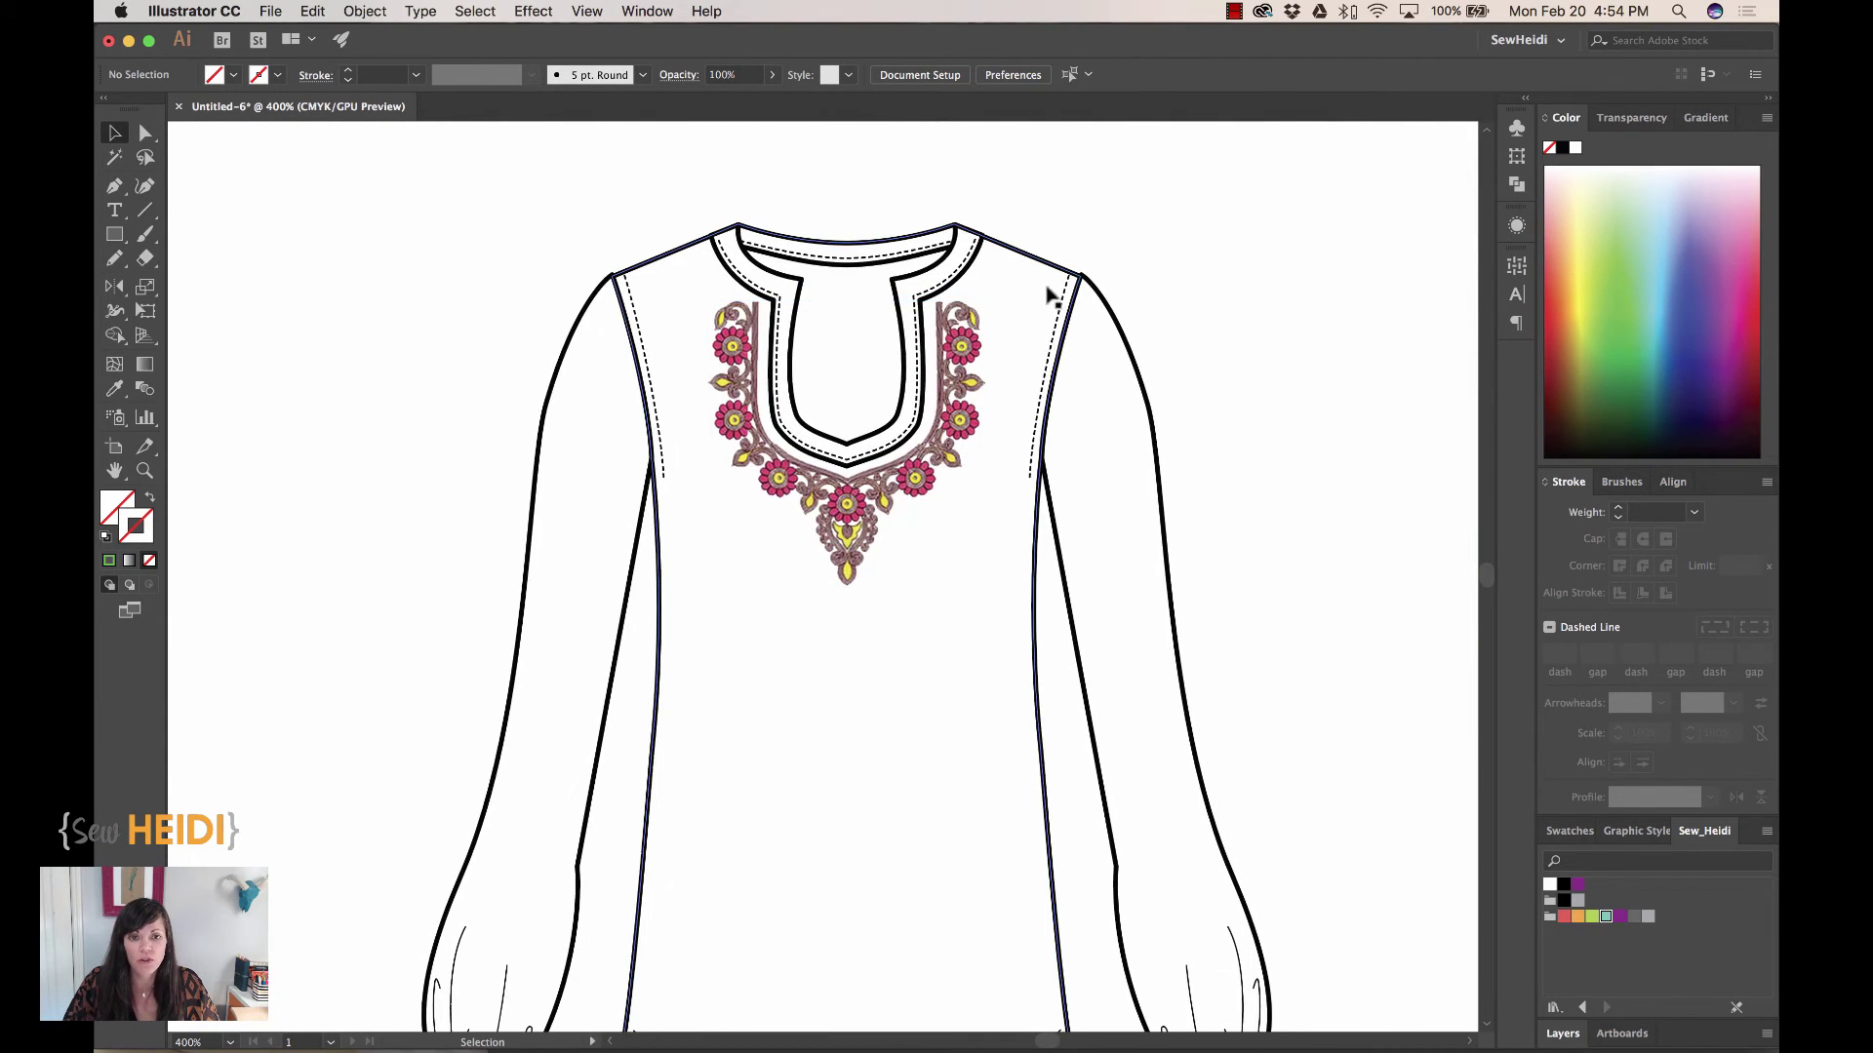
# Fill the blouse body path with pale beige from the Color panel spectrum
pyautogui.press('a')
pyautogui.click(1020, 252)
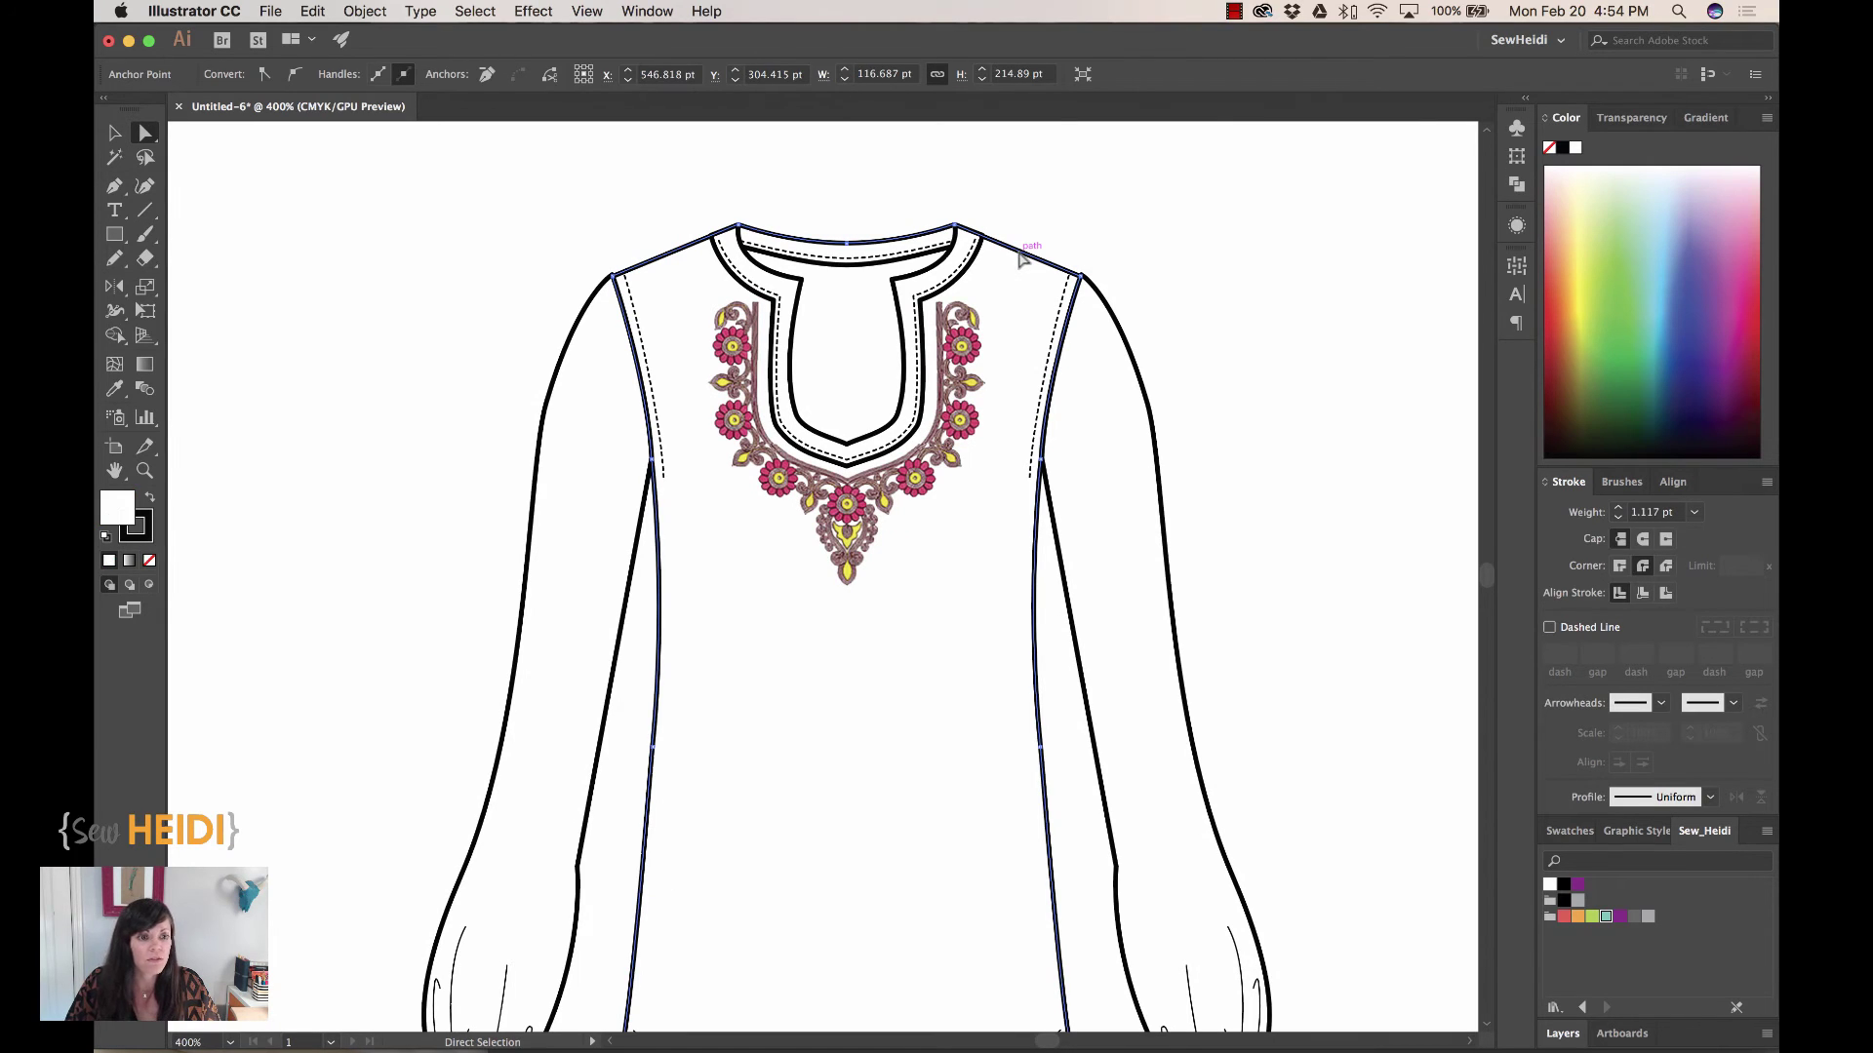
pyautogui.click(1669, 243)
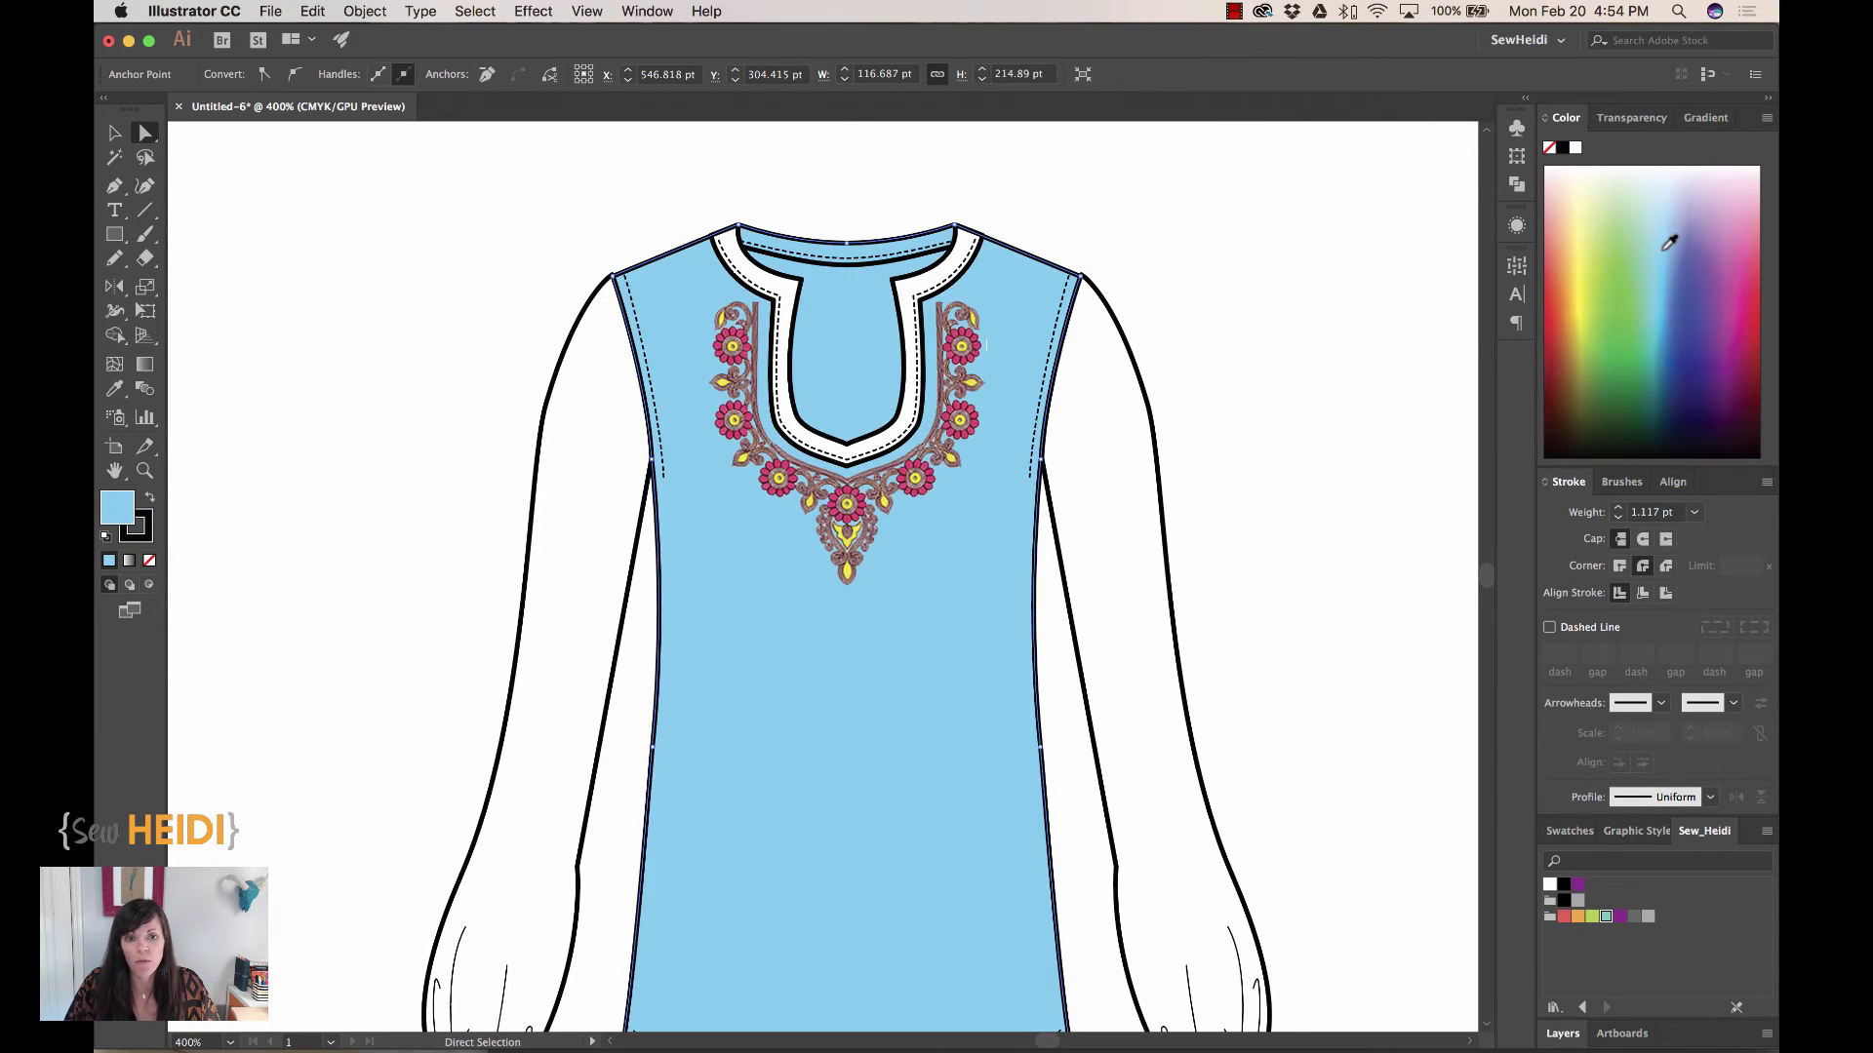
pyautogui.click(1586, 224)
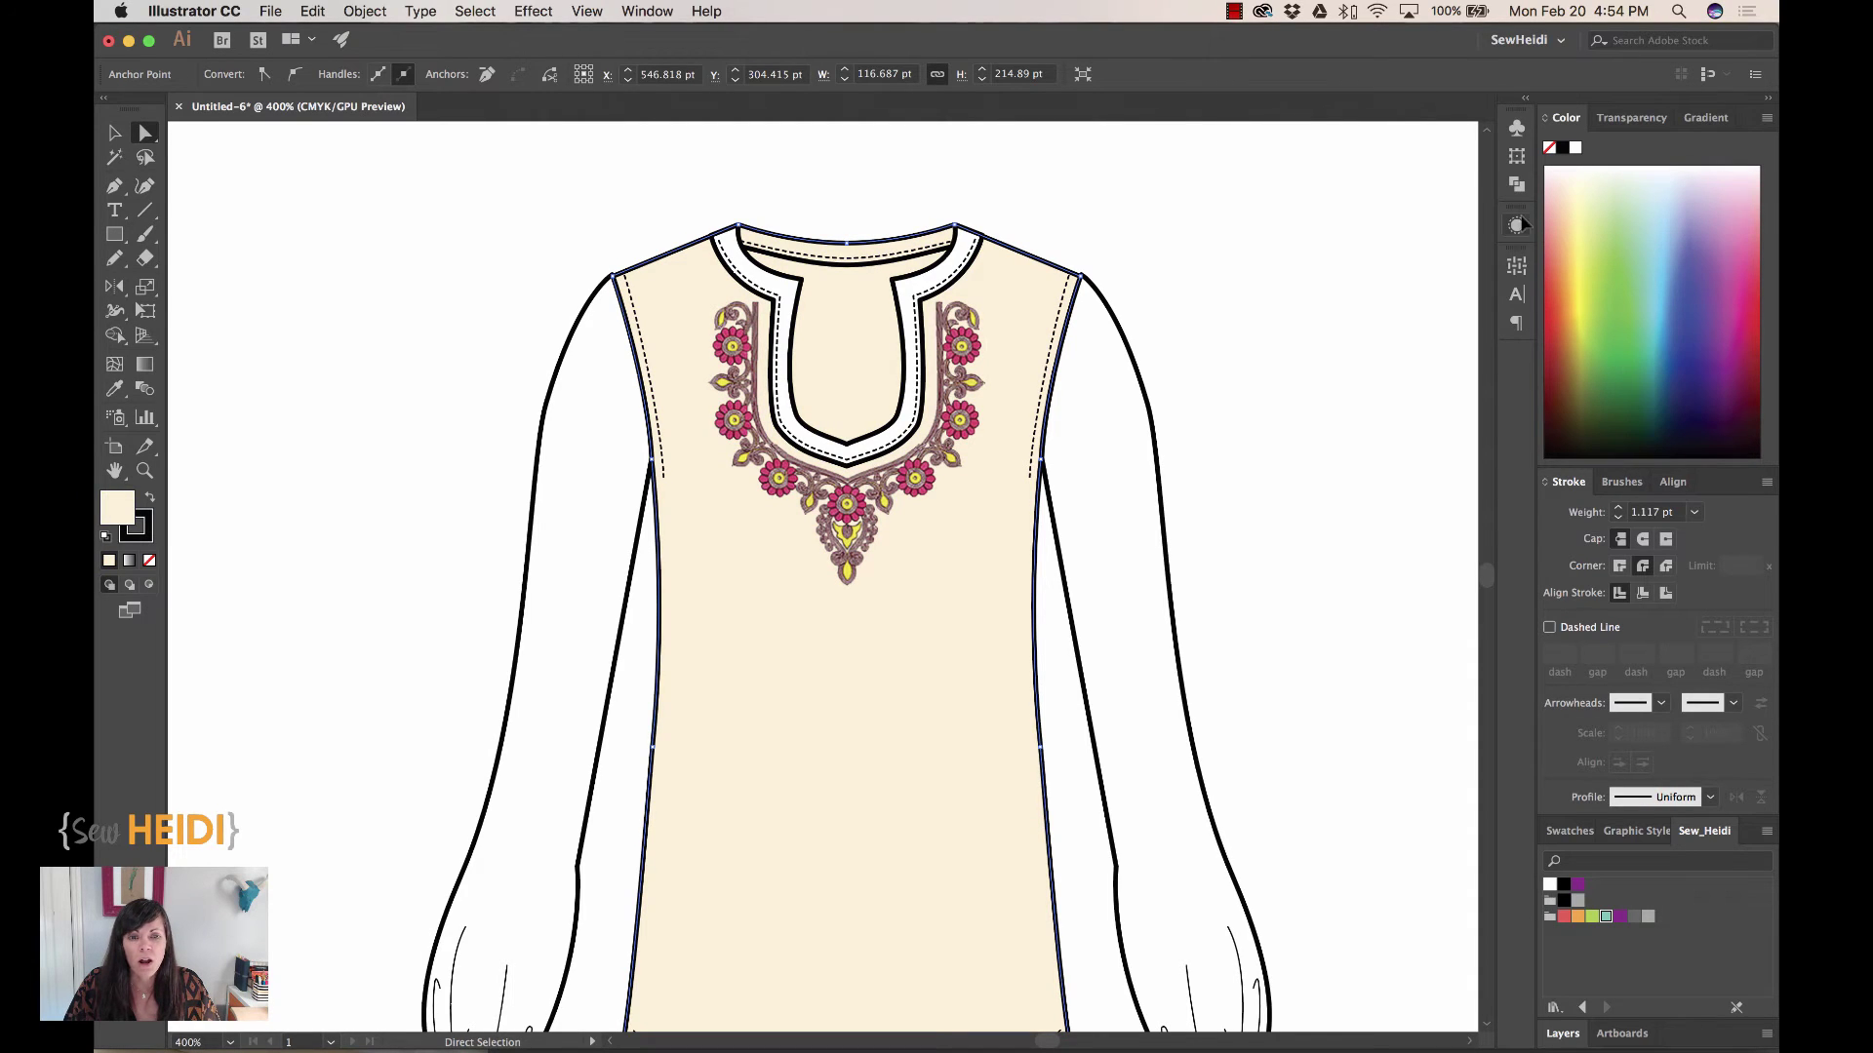
pyautogui.click(1286, 336)
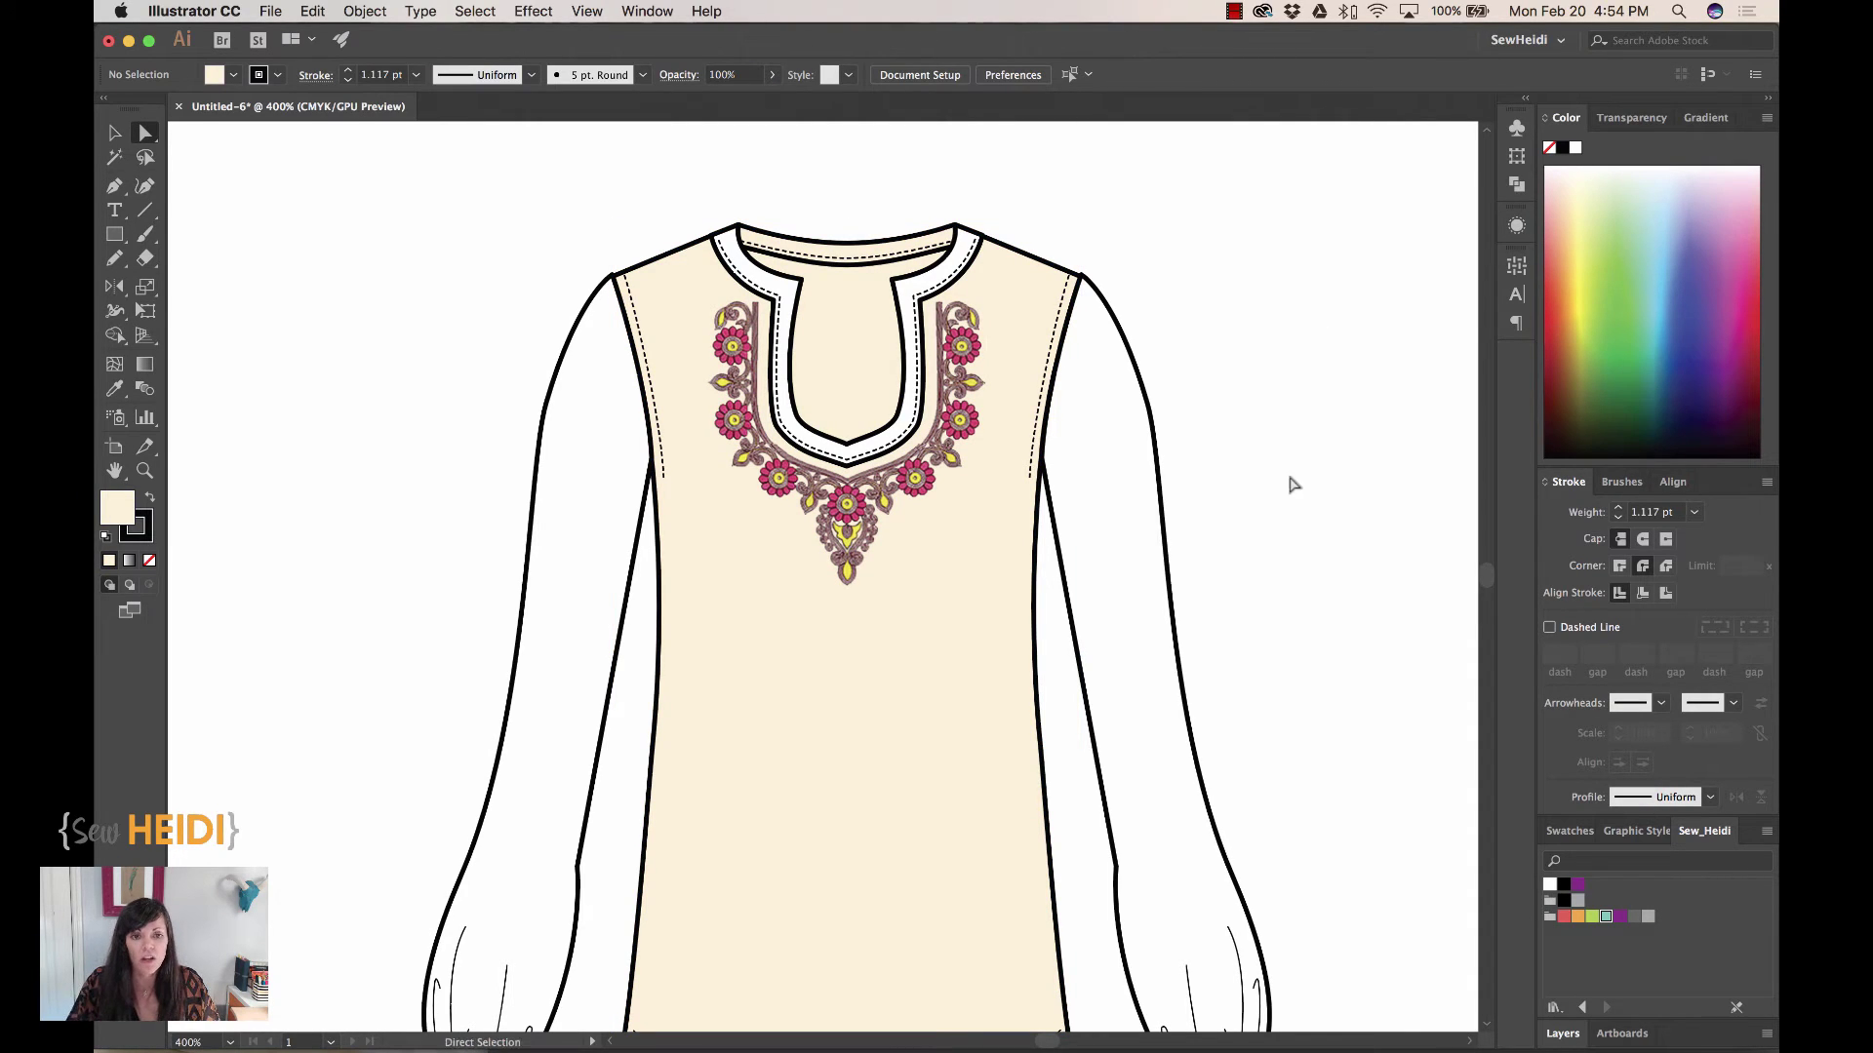
# Zoom in to check the embroidery's right side, zoom out, and return to Photoshop
pyautogui.press('z')
pyautogui.moveTo(997, 289); pyautogui.dragTo(1013, 429)
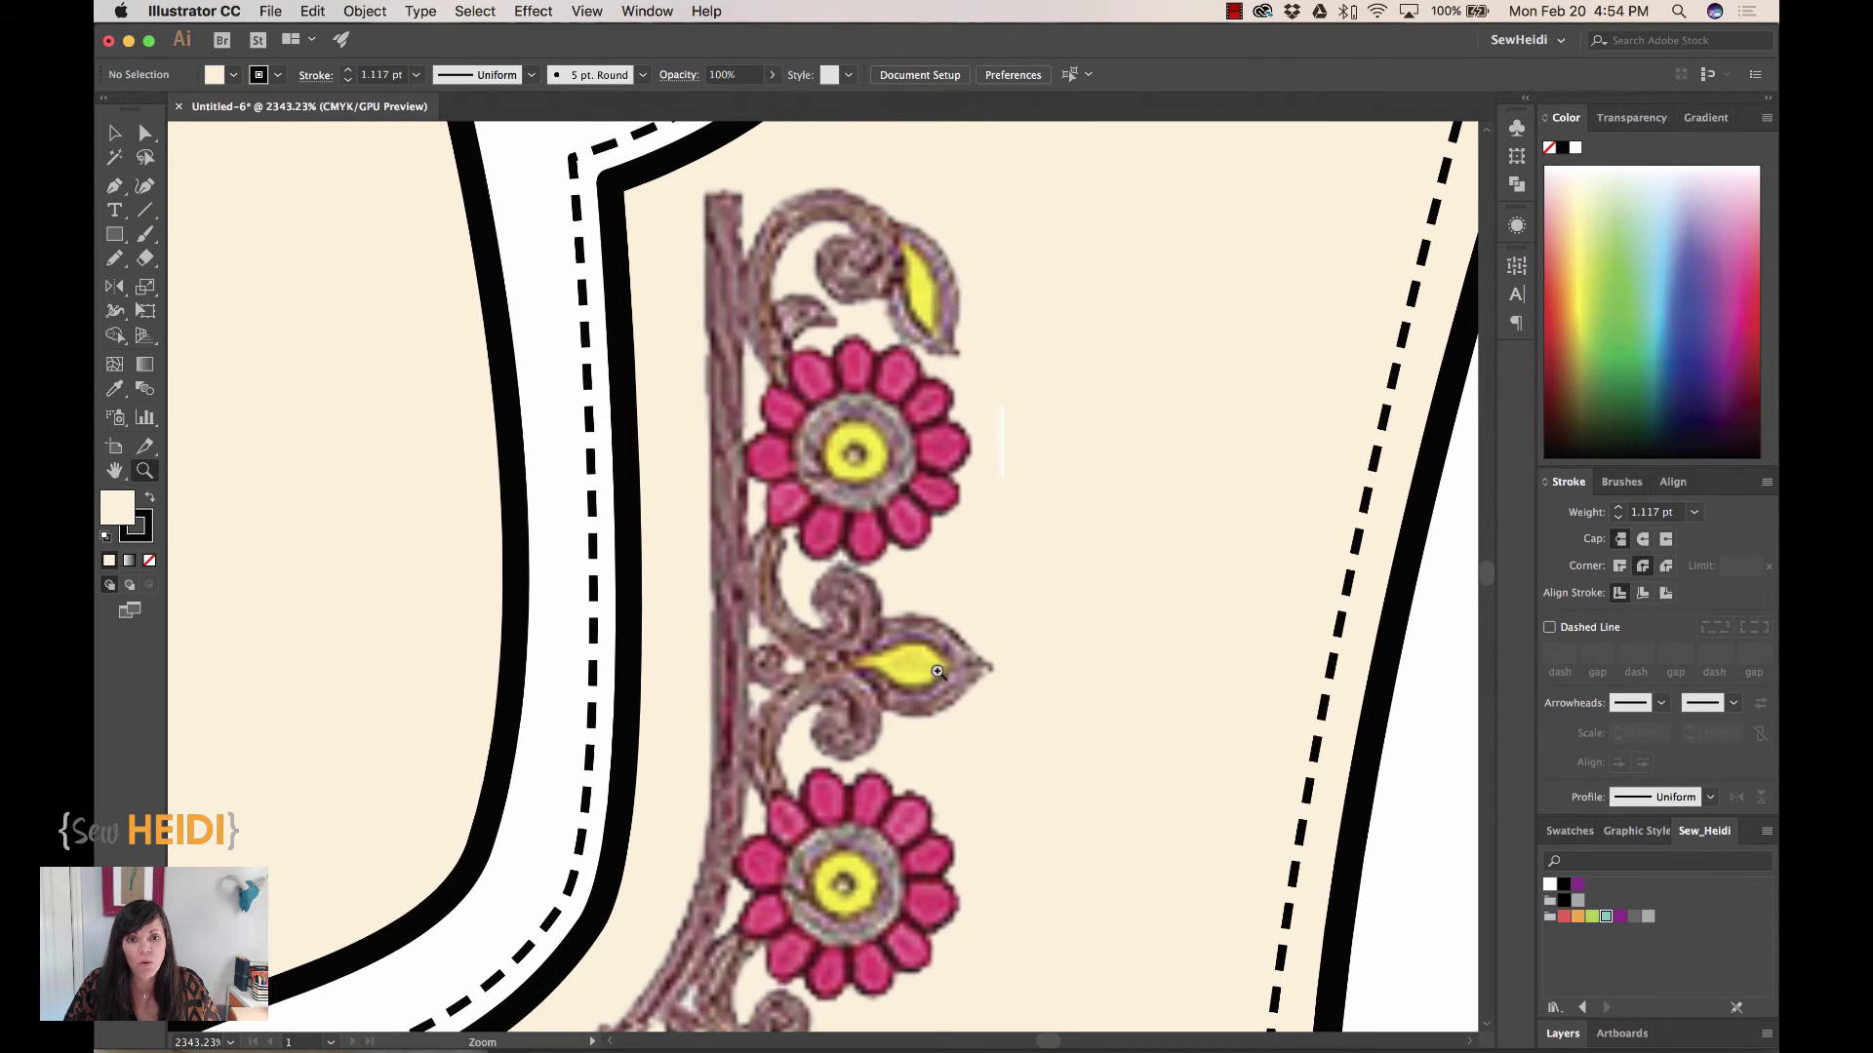
pyautogui.press('super+minus')
pyautogui.press('super+minus')
pyautogui.press('super+minus')
pyautogui.press('super+minus')
pyautogui.press('super+minus')
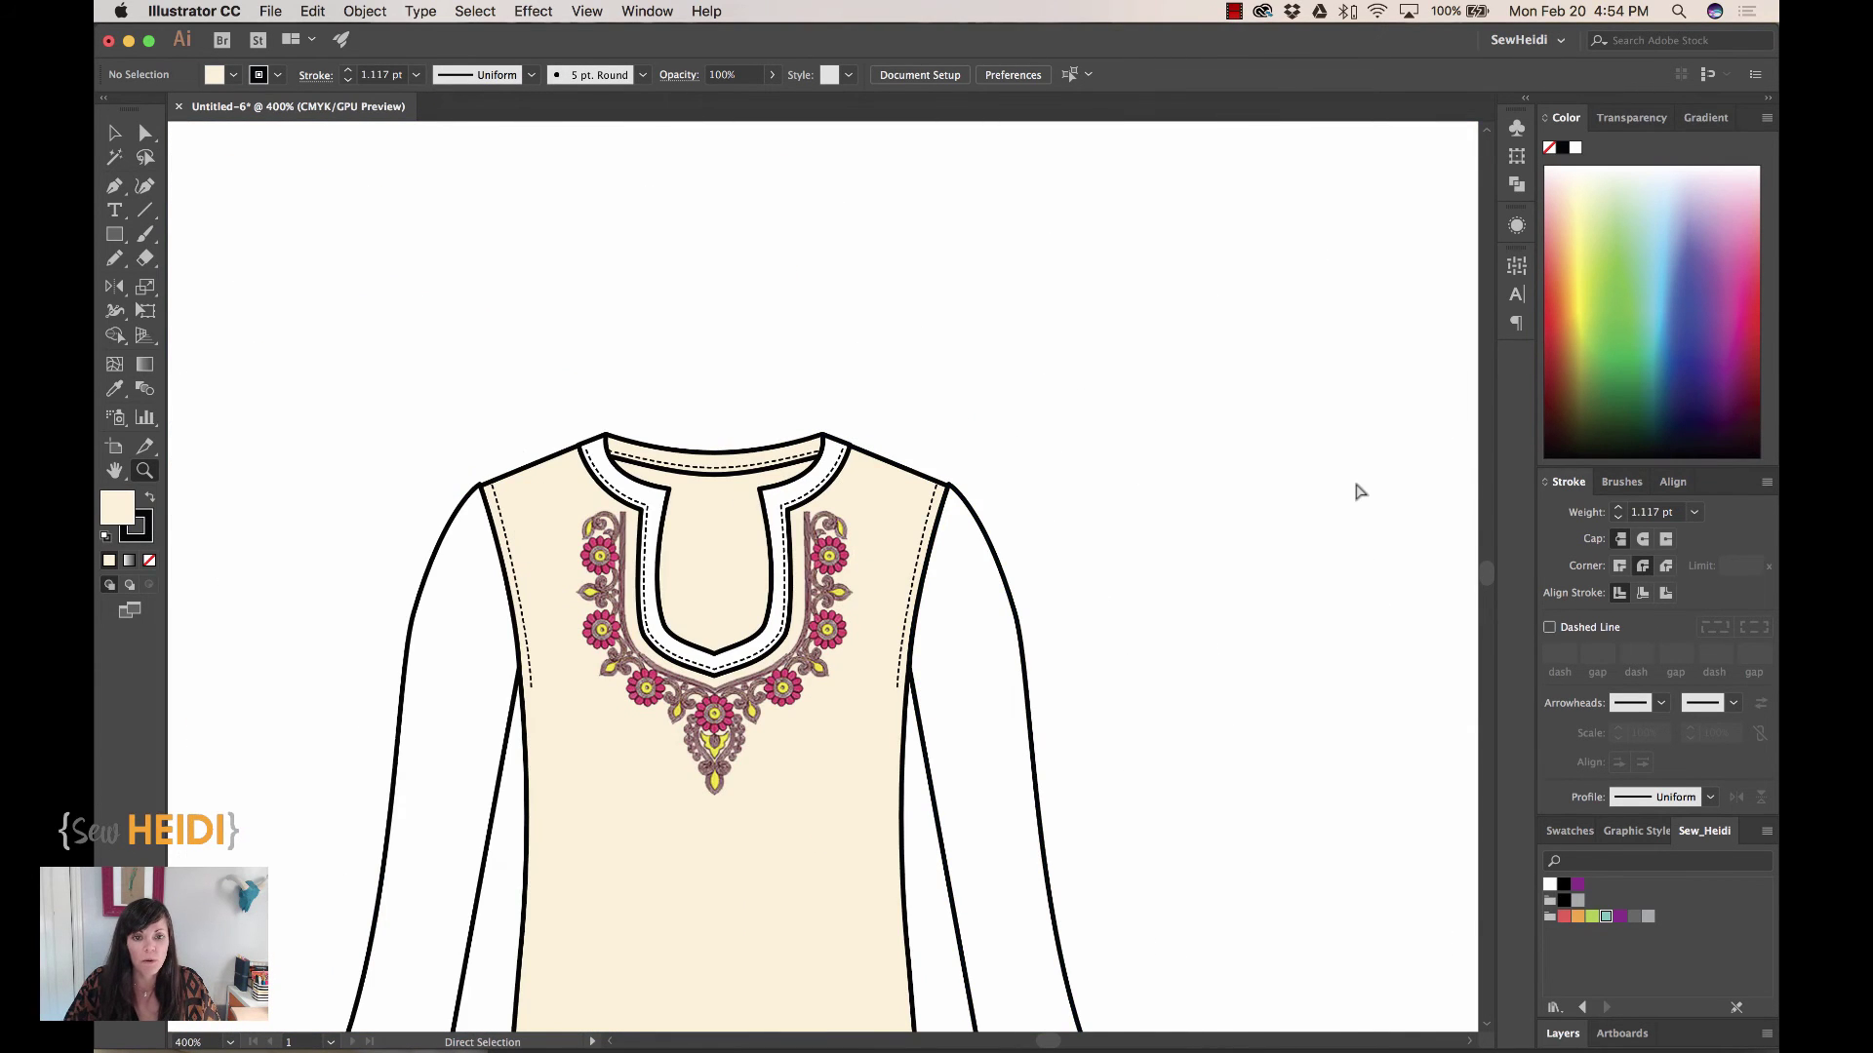
pyautogui.press('super+minus')
pyautogui.press('super+minus')
pyautogui.press('v')
pyautogui.hscroll(-4, 1131, 659)
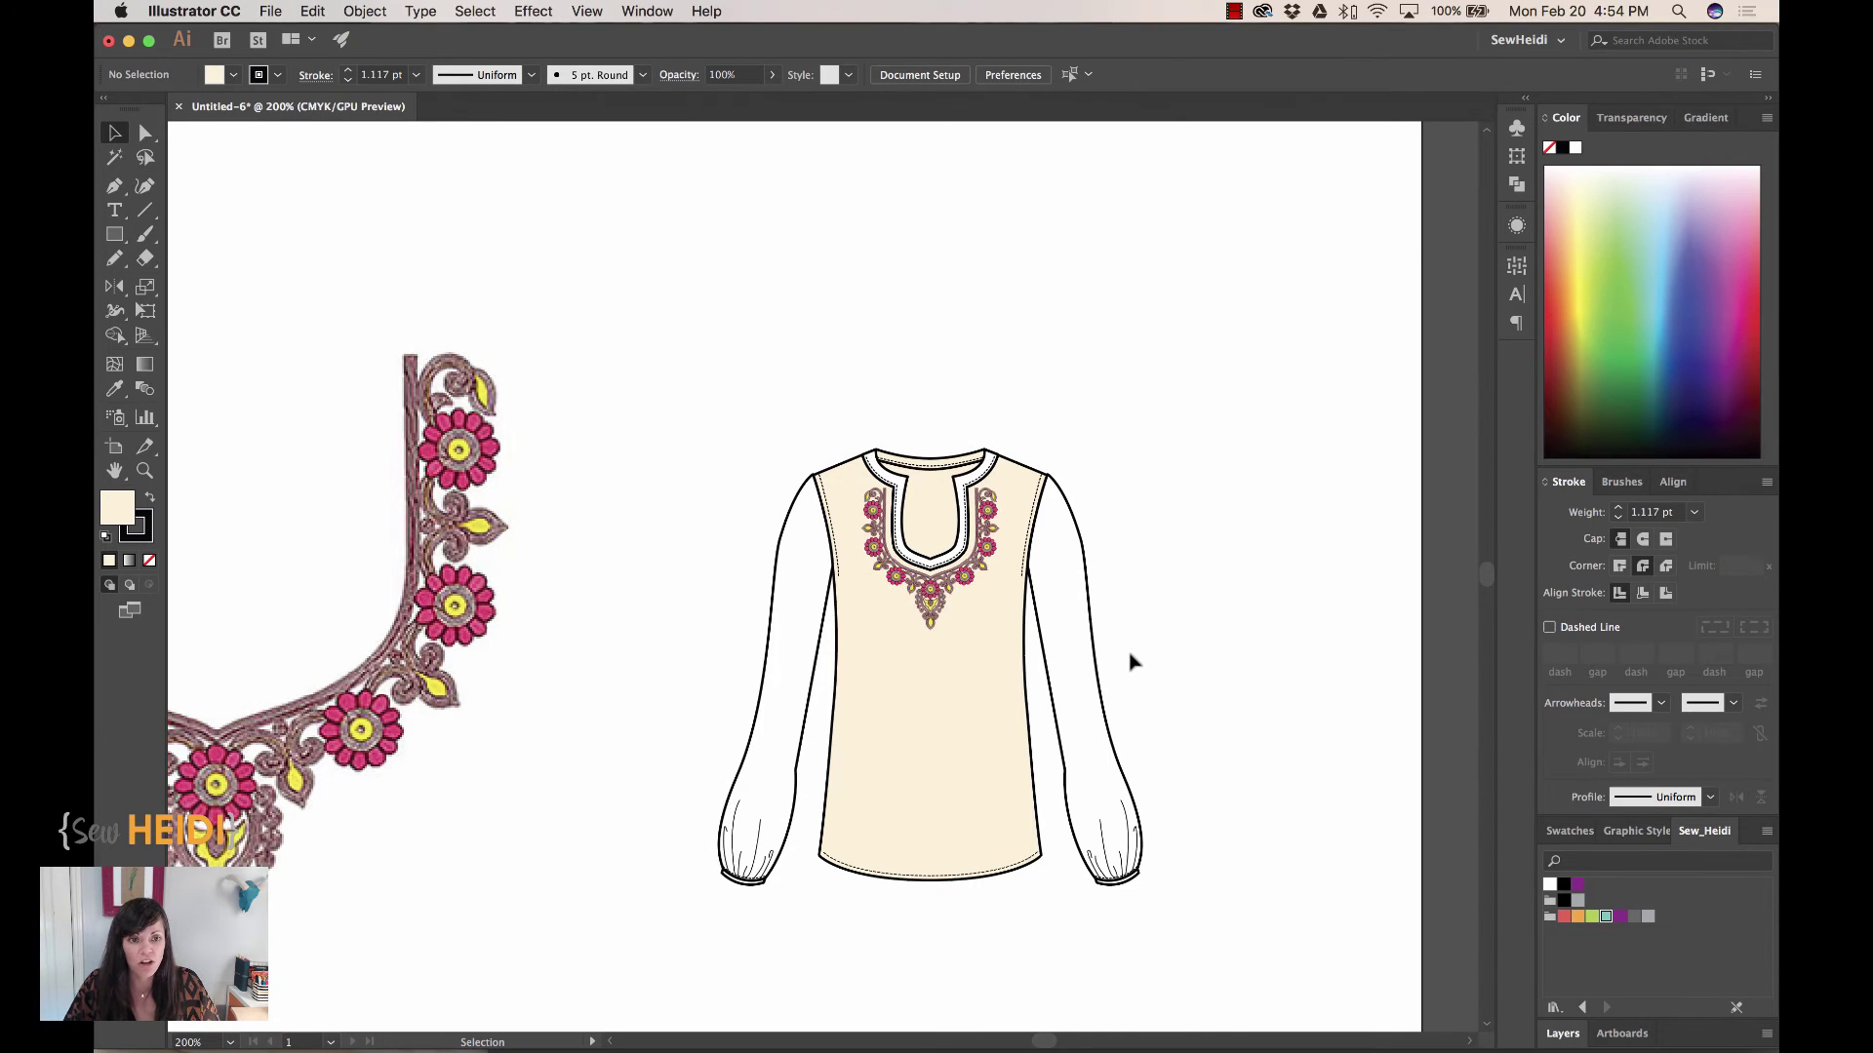
pyautogui.press('super+Tab')
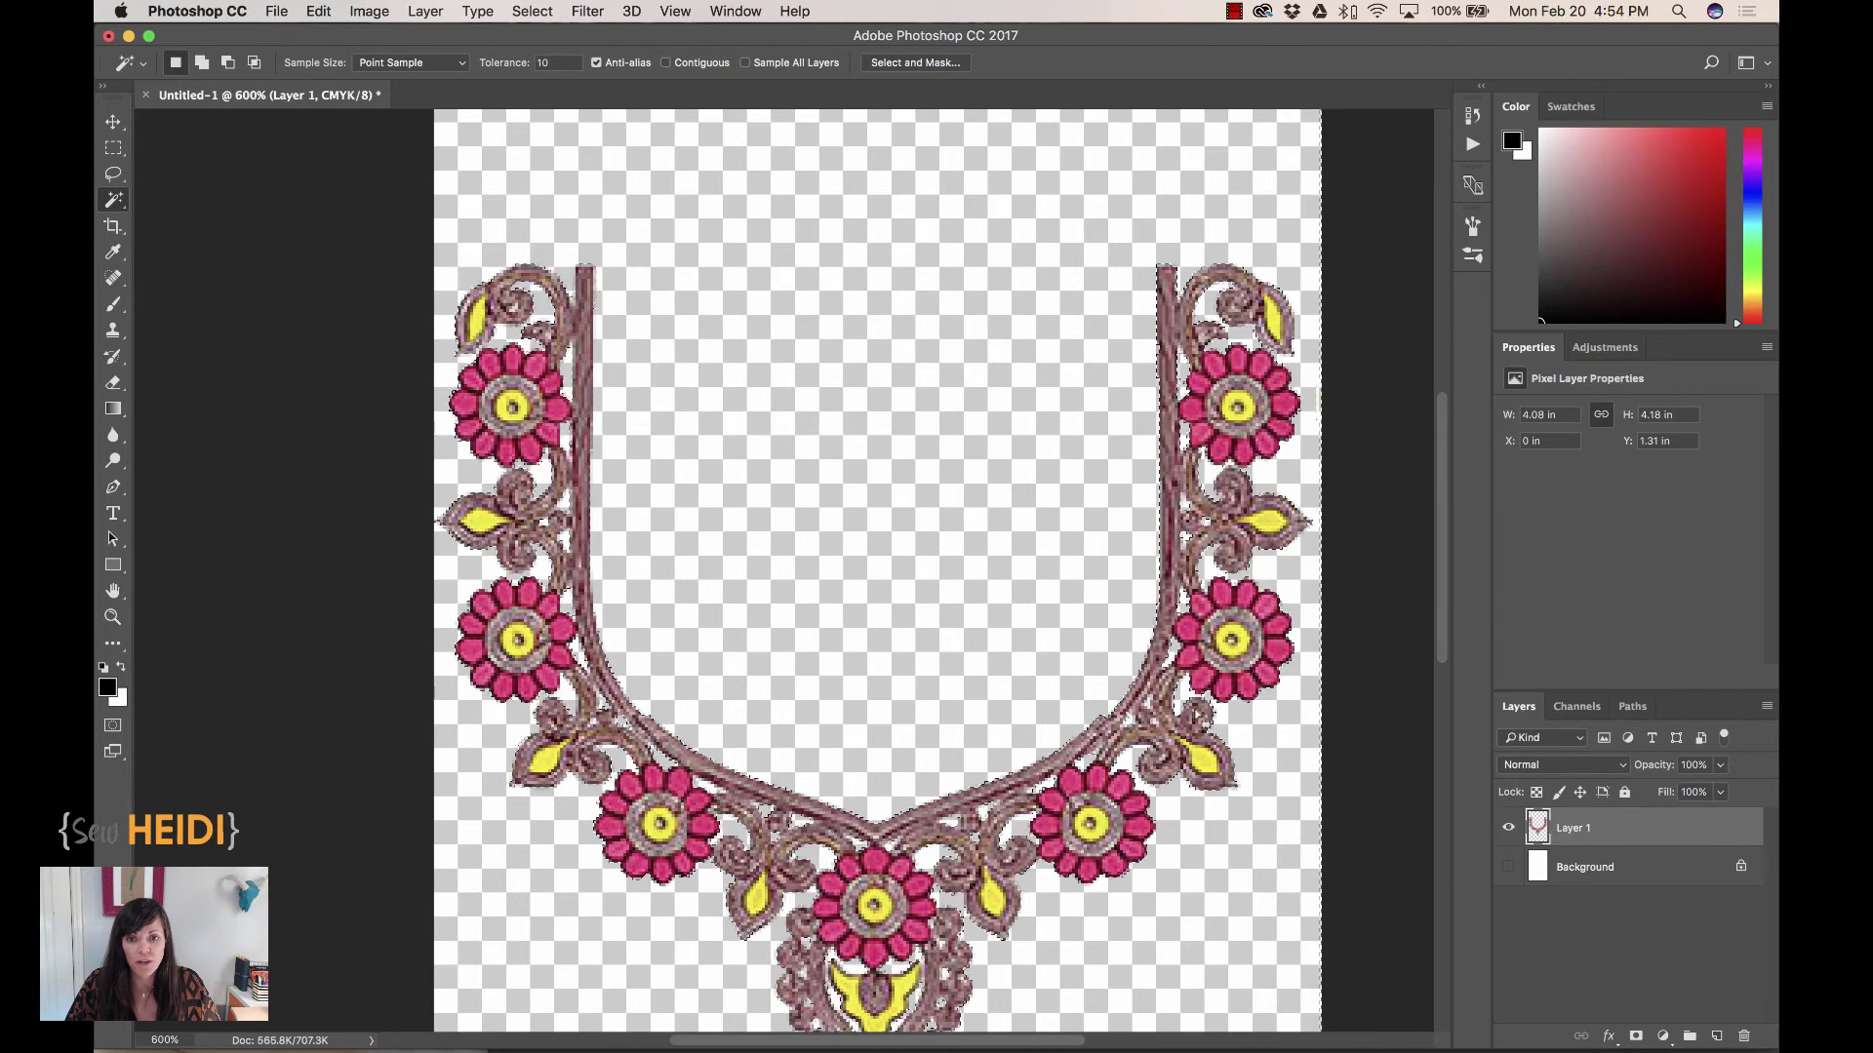
# Zoom out on the neckline image and show the Image > Adjustments submenu
pyautogui.press('super+minus')
pyautogui.scroll(-2, 1219, 834)
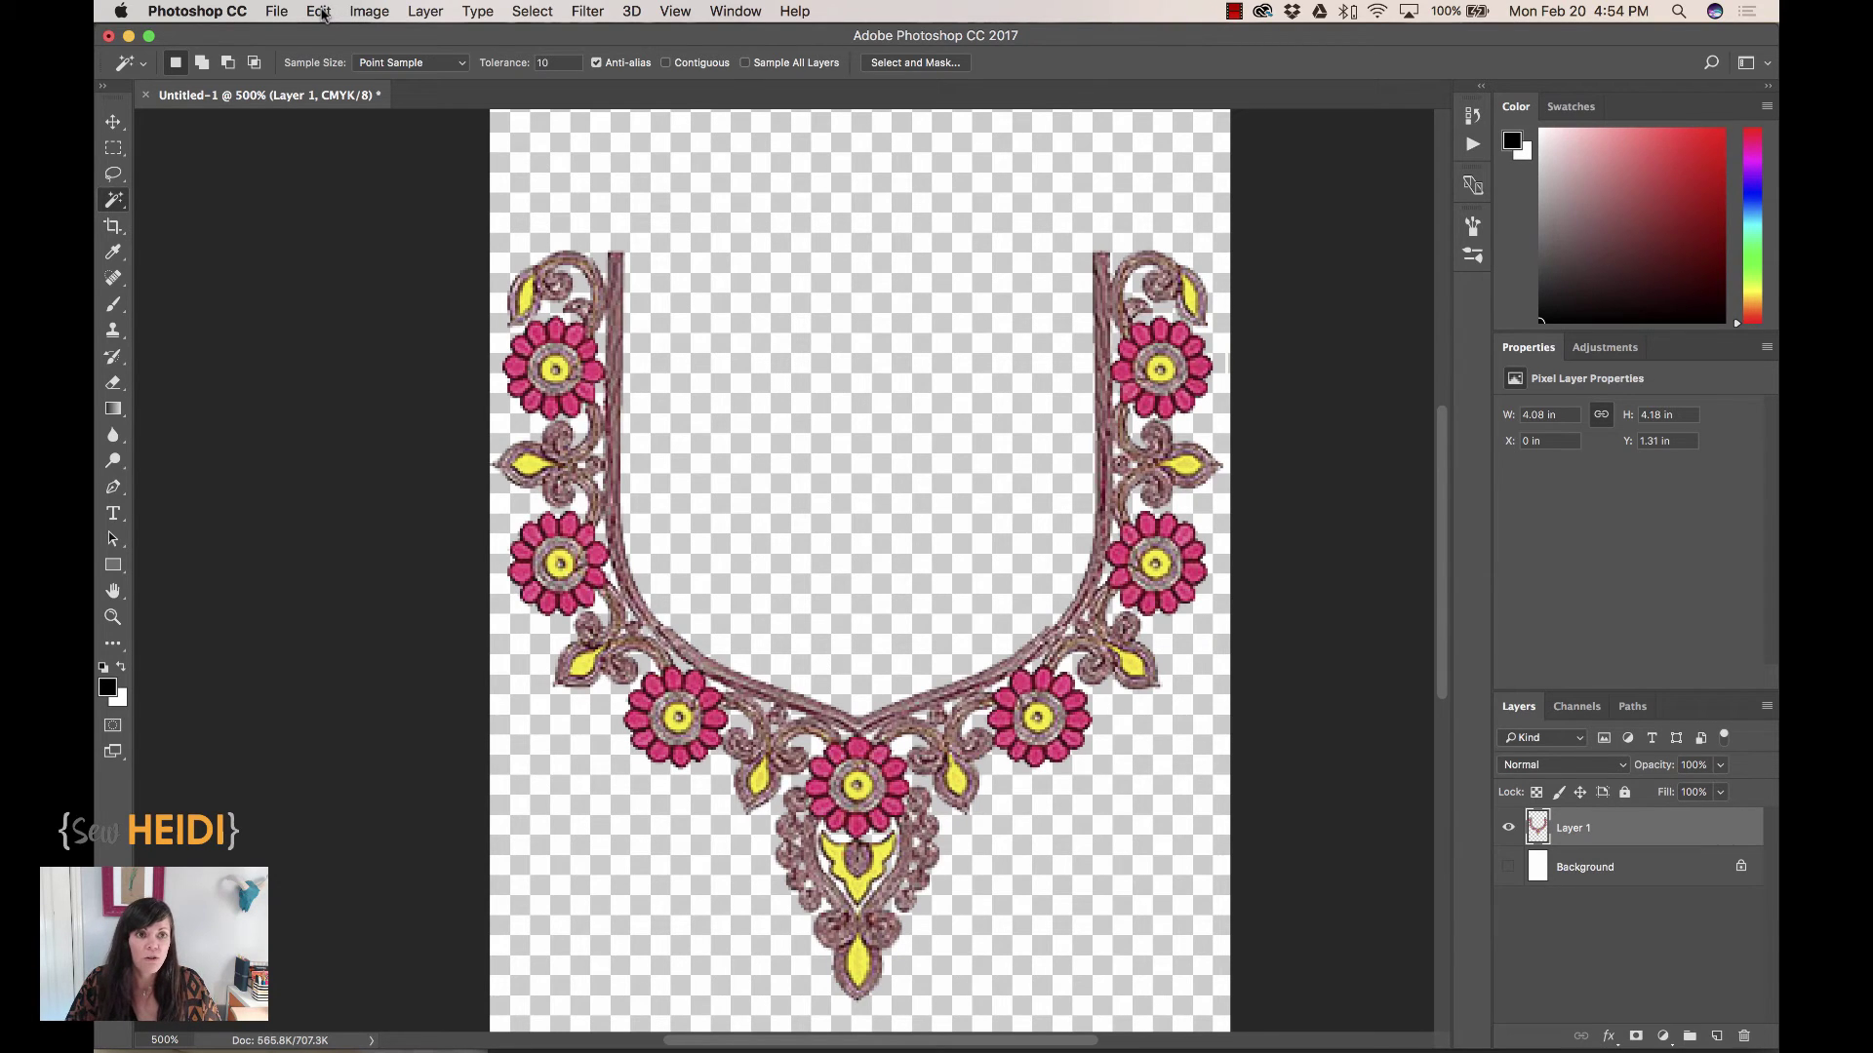
pyautogui.click(322, 14)
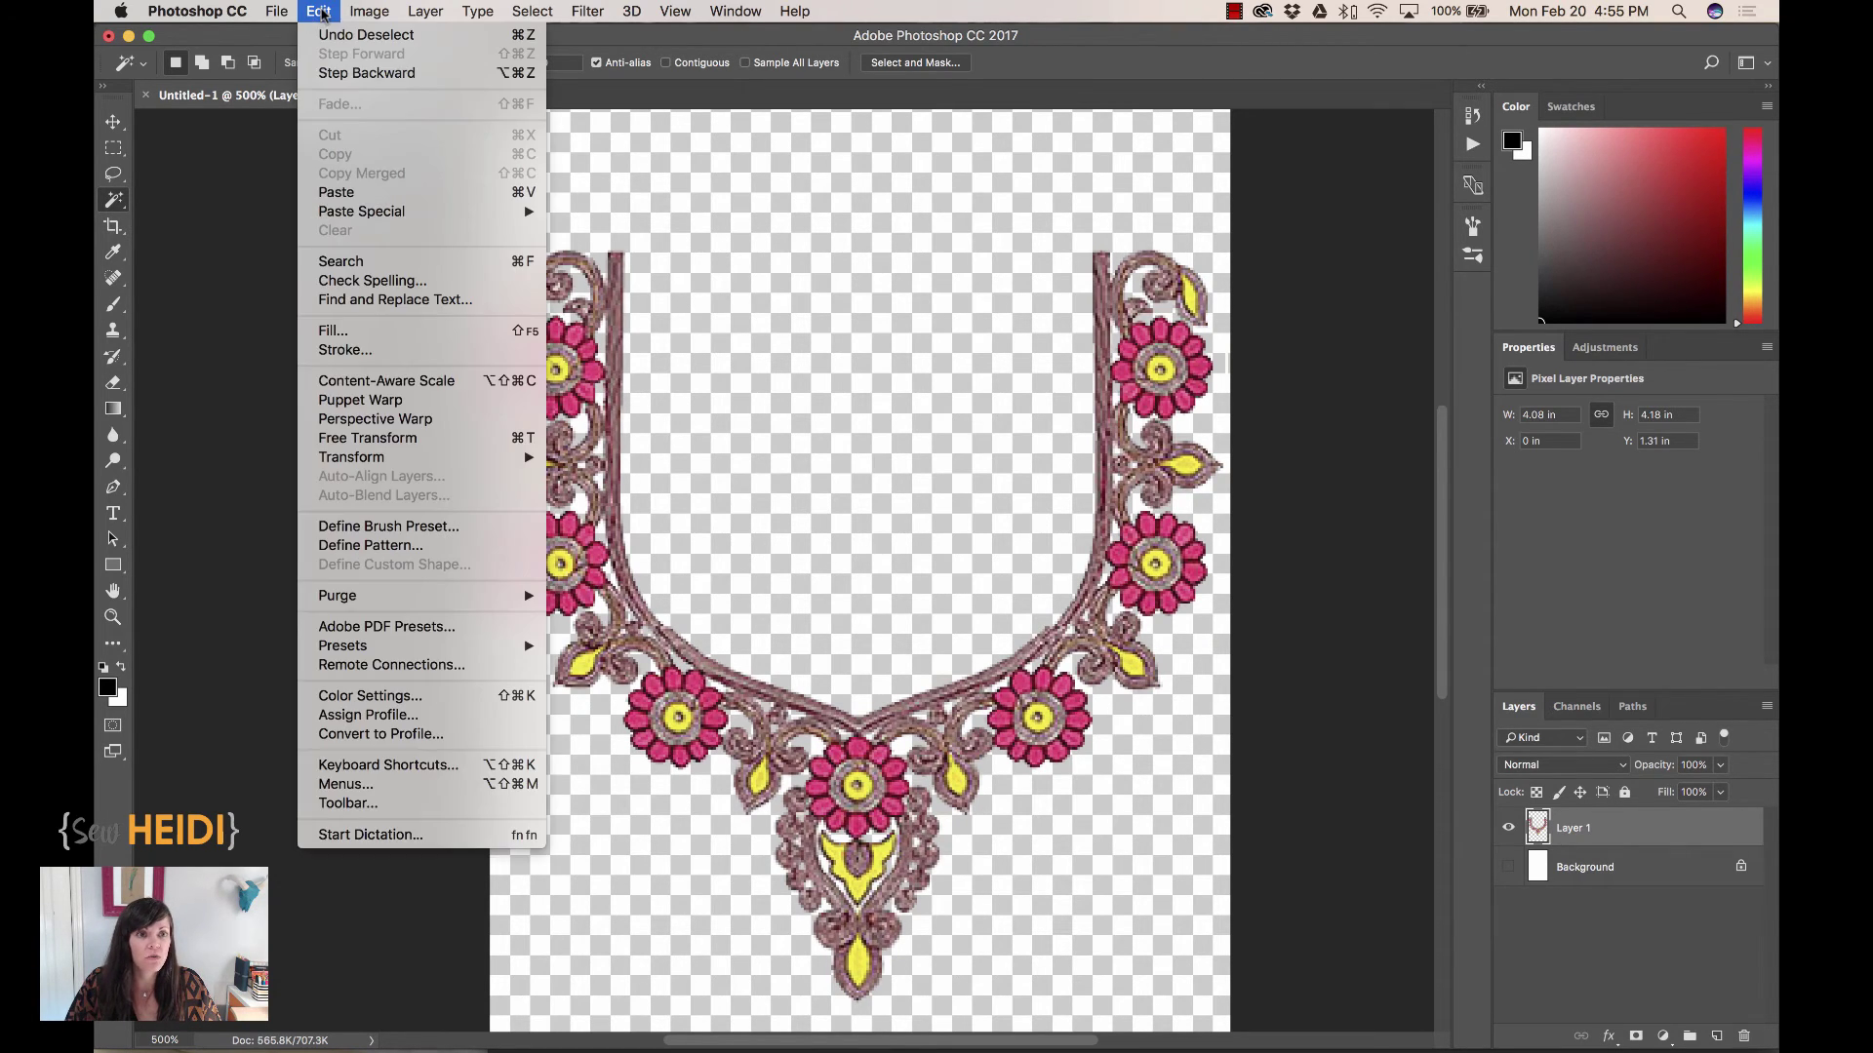
pyautogui.moveTo(369, 12)
pyautogui.moveTo(387, 70)
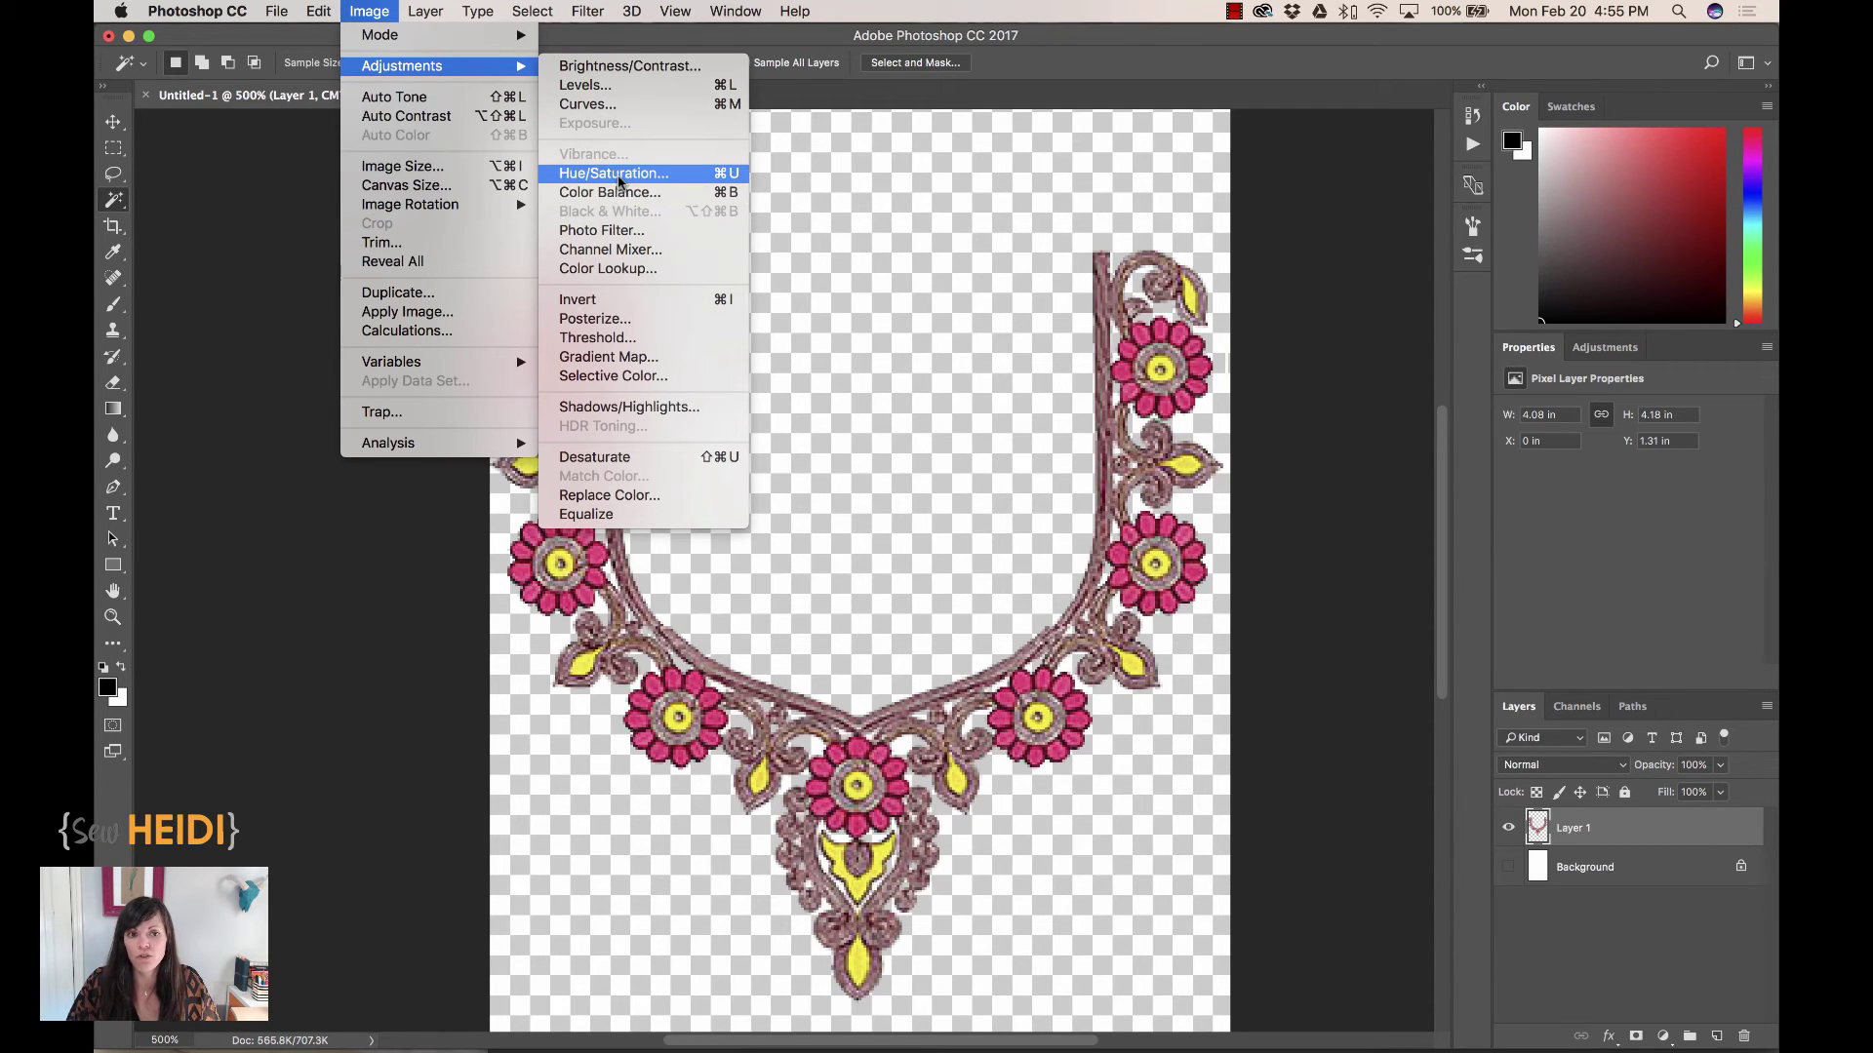
# In Hue/Saturation, shift the Yellows hue to about +37 so the motifs turn green
pyautogui.click(602, 176)
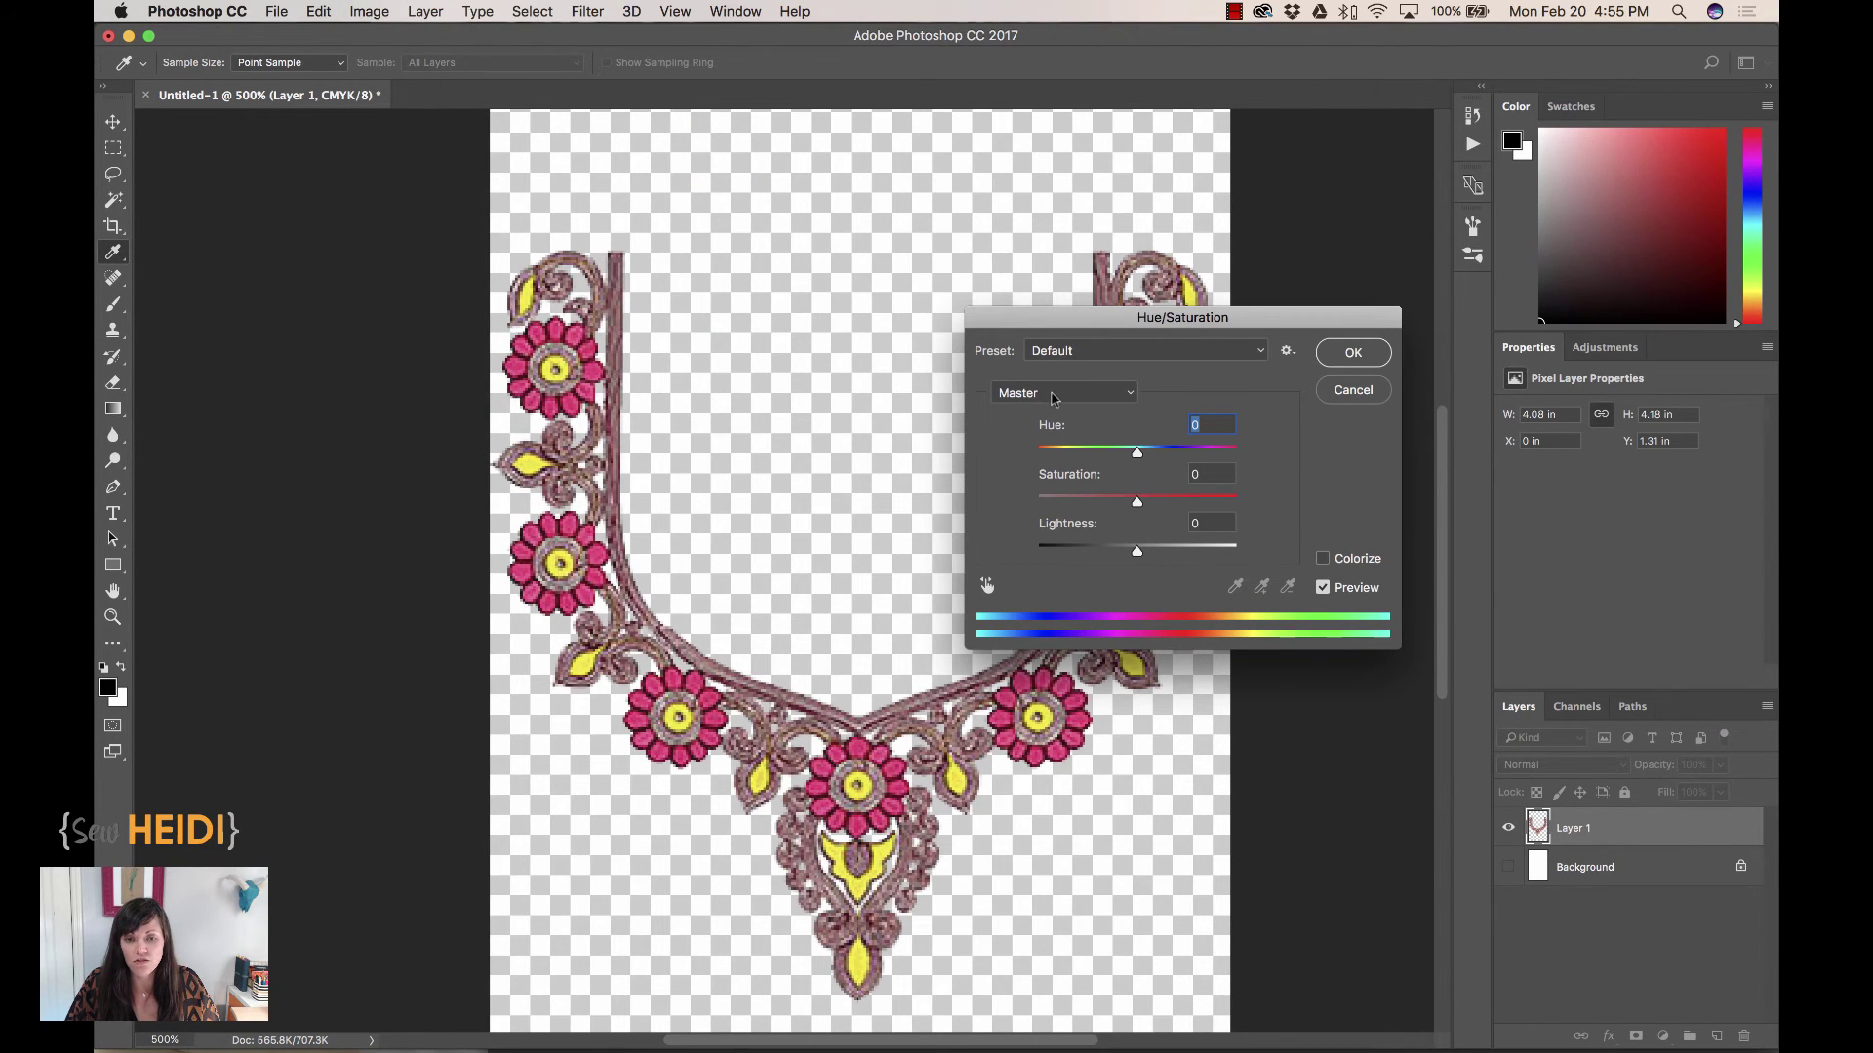
pyautogui.moveTo(1132, 455); pyautogui.dragTo(1132, 506)
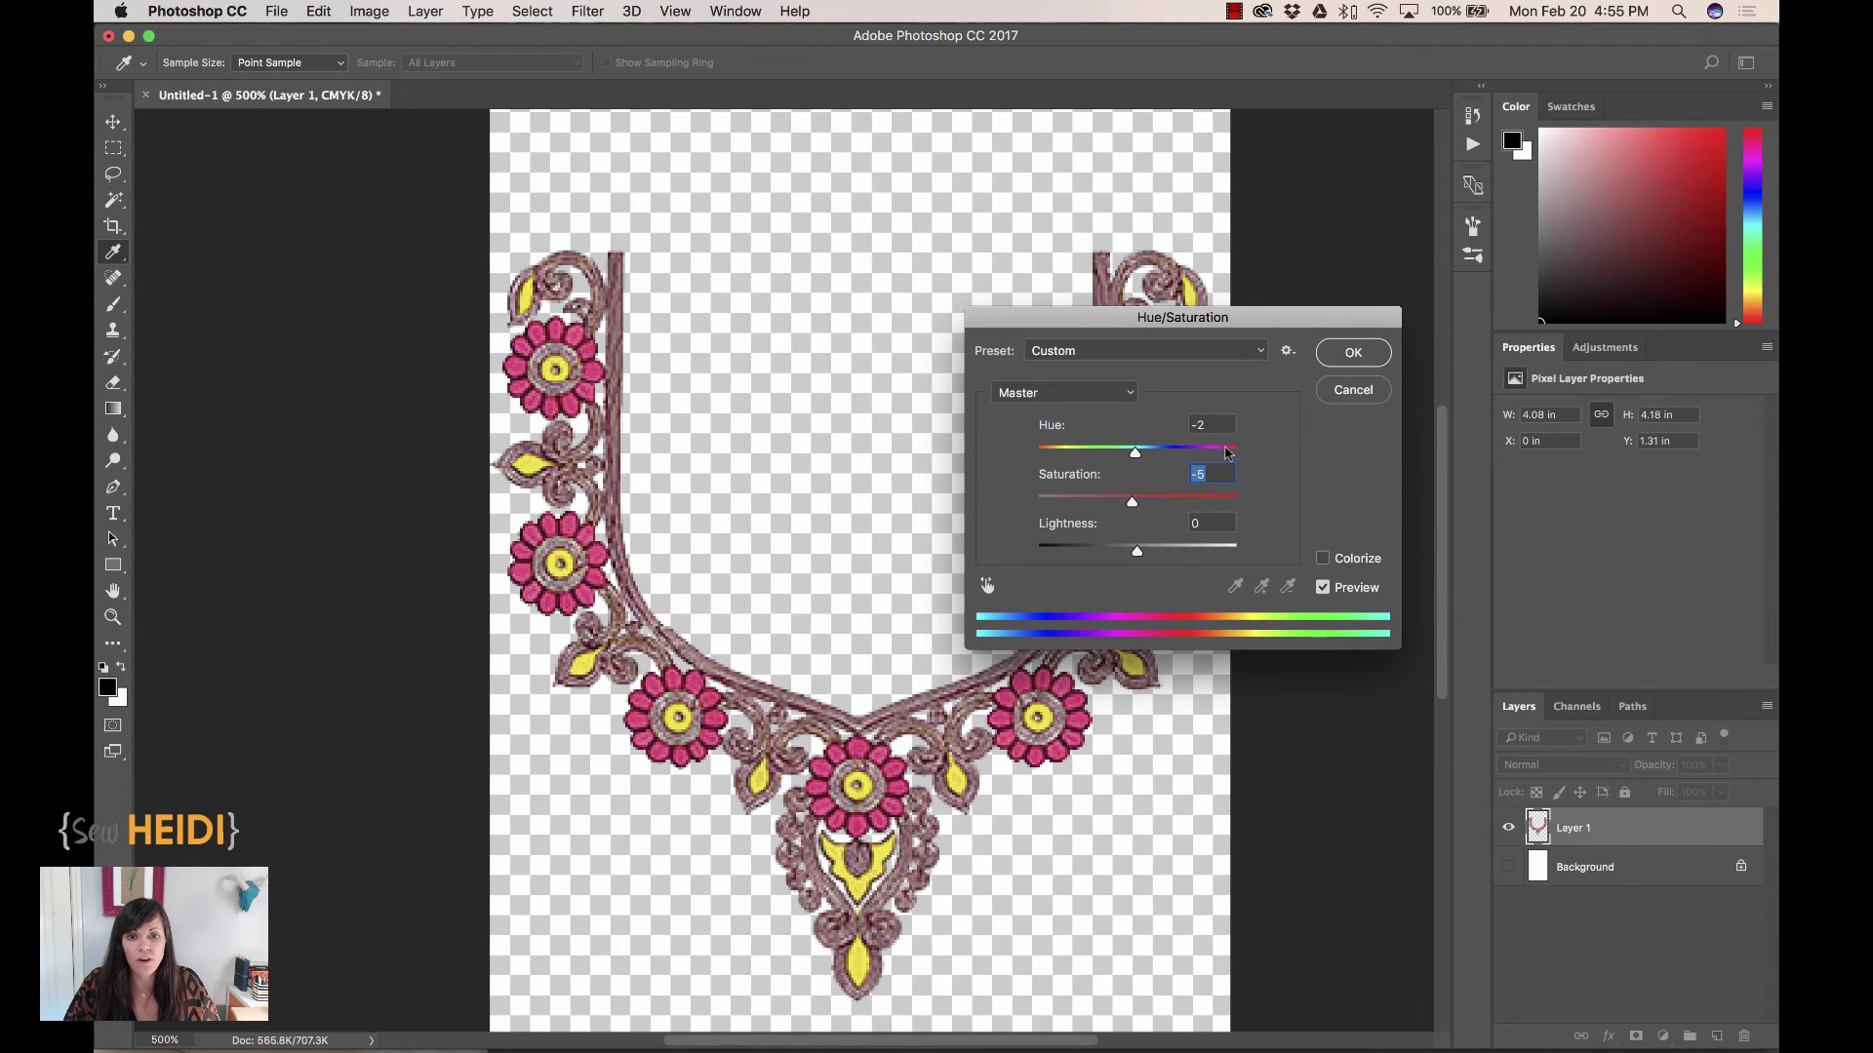
pyautogui.click(1061, 394)
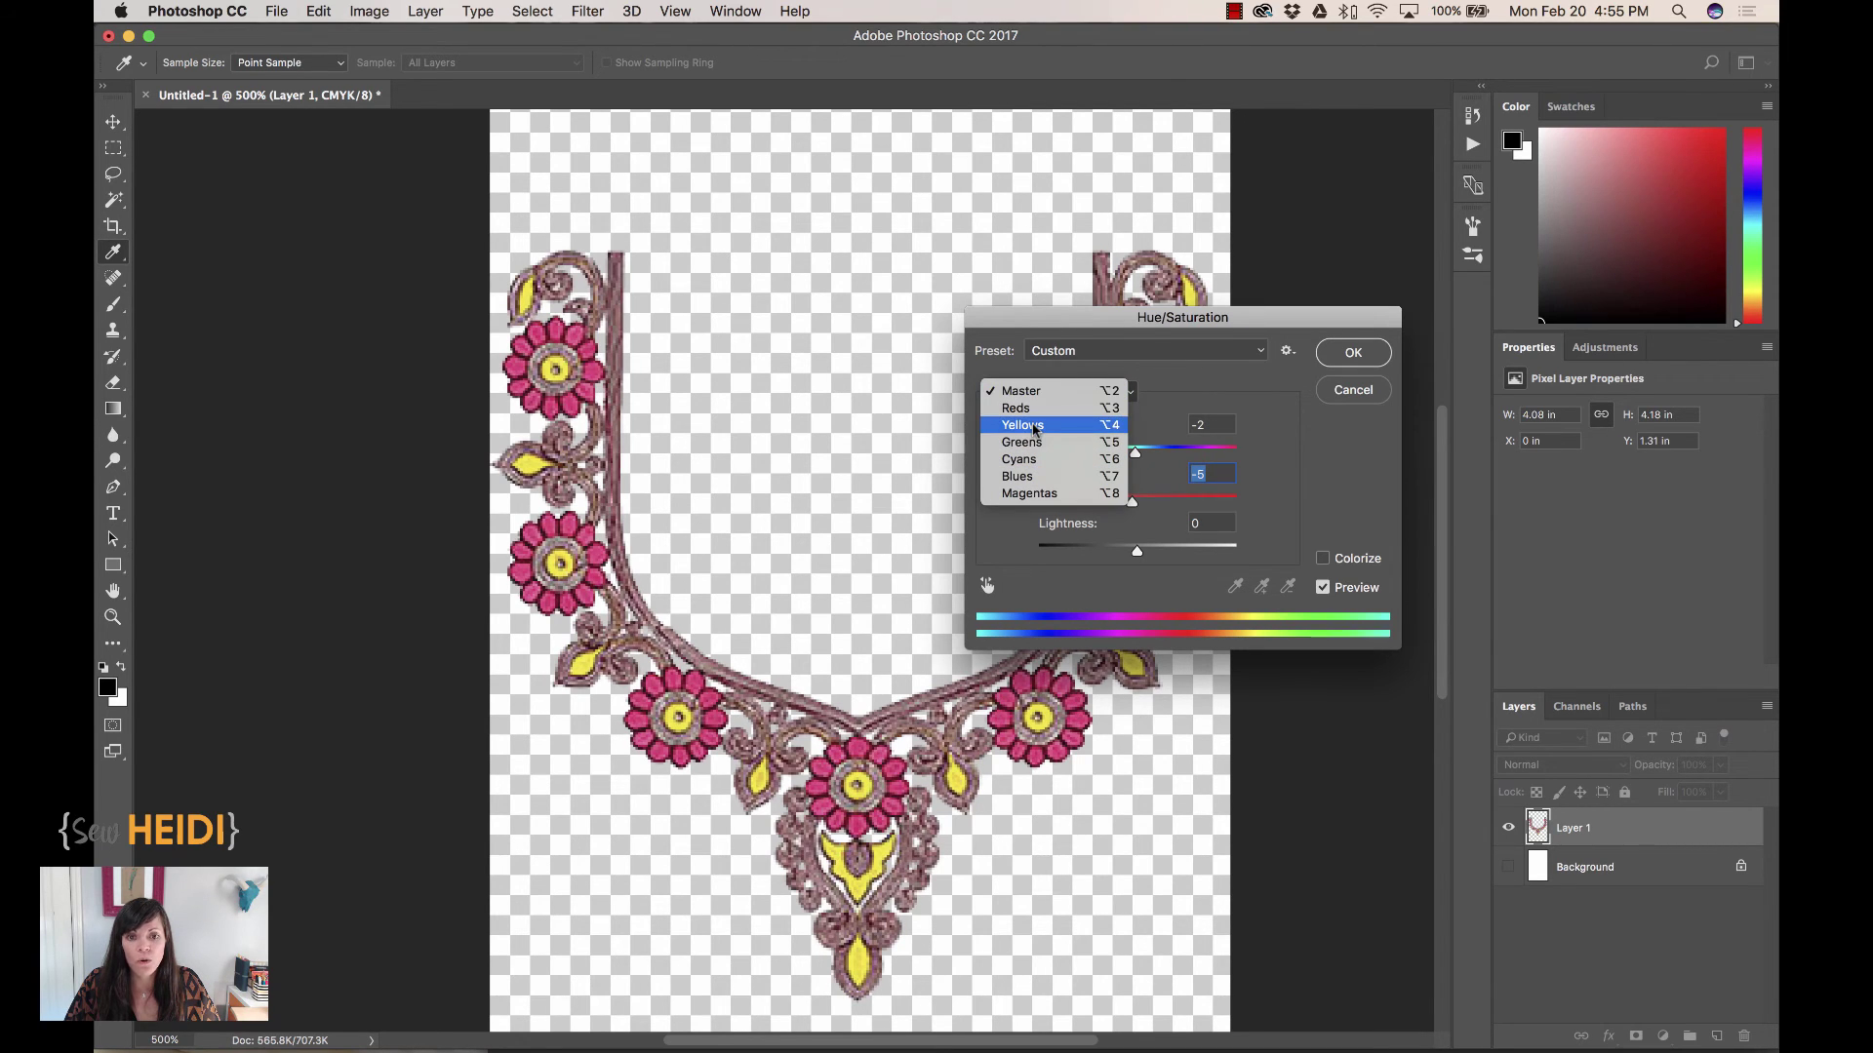
pyautogui.click(1035, 429)
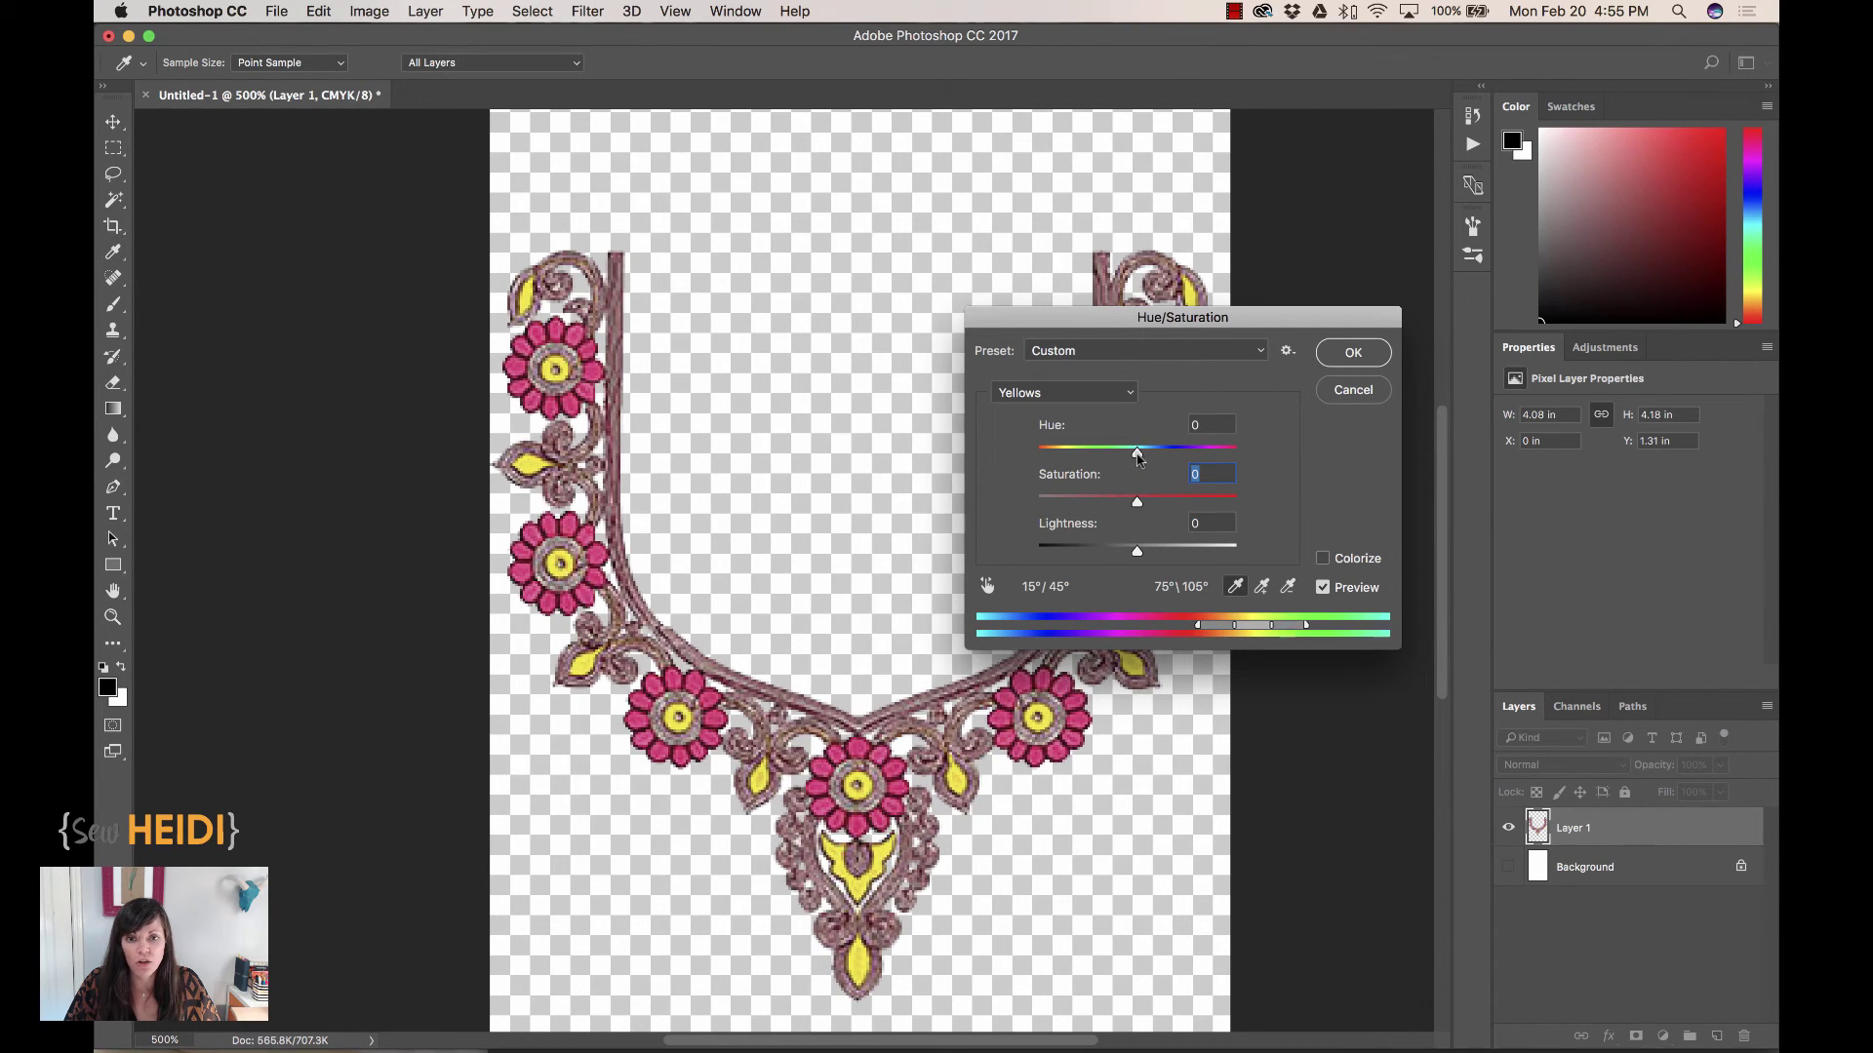
pyautogui.moveTo(1134, 462); pyautogui.dragTo(1173, 468)
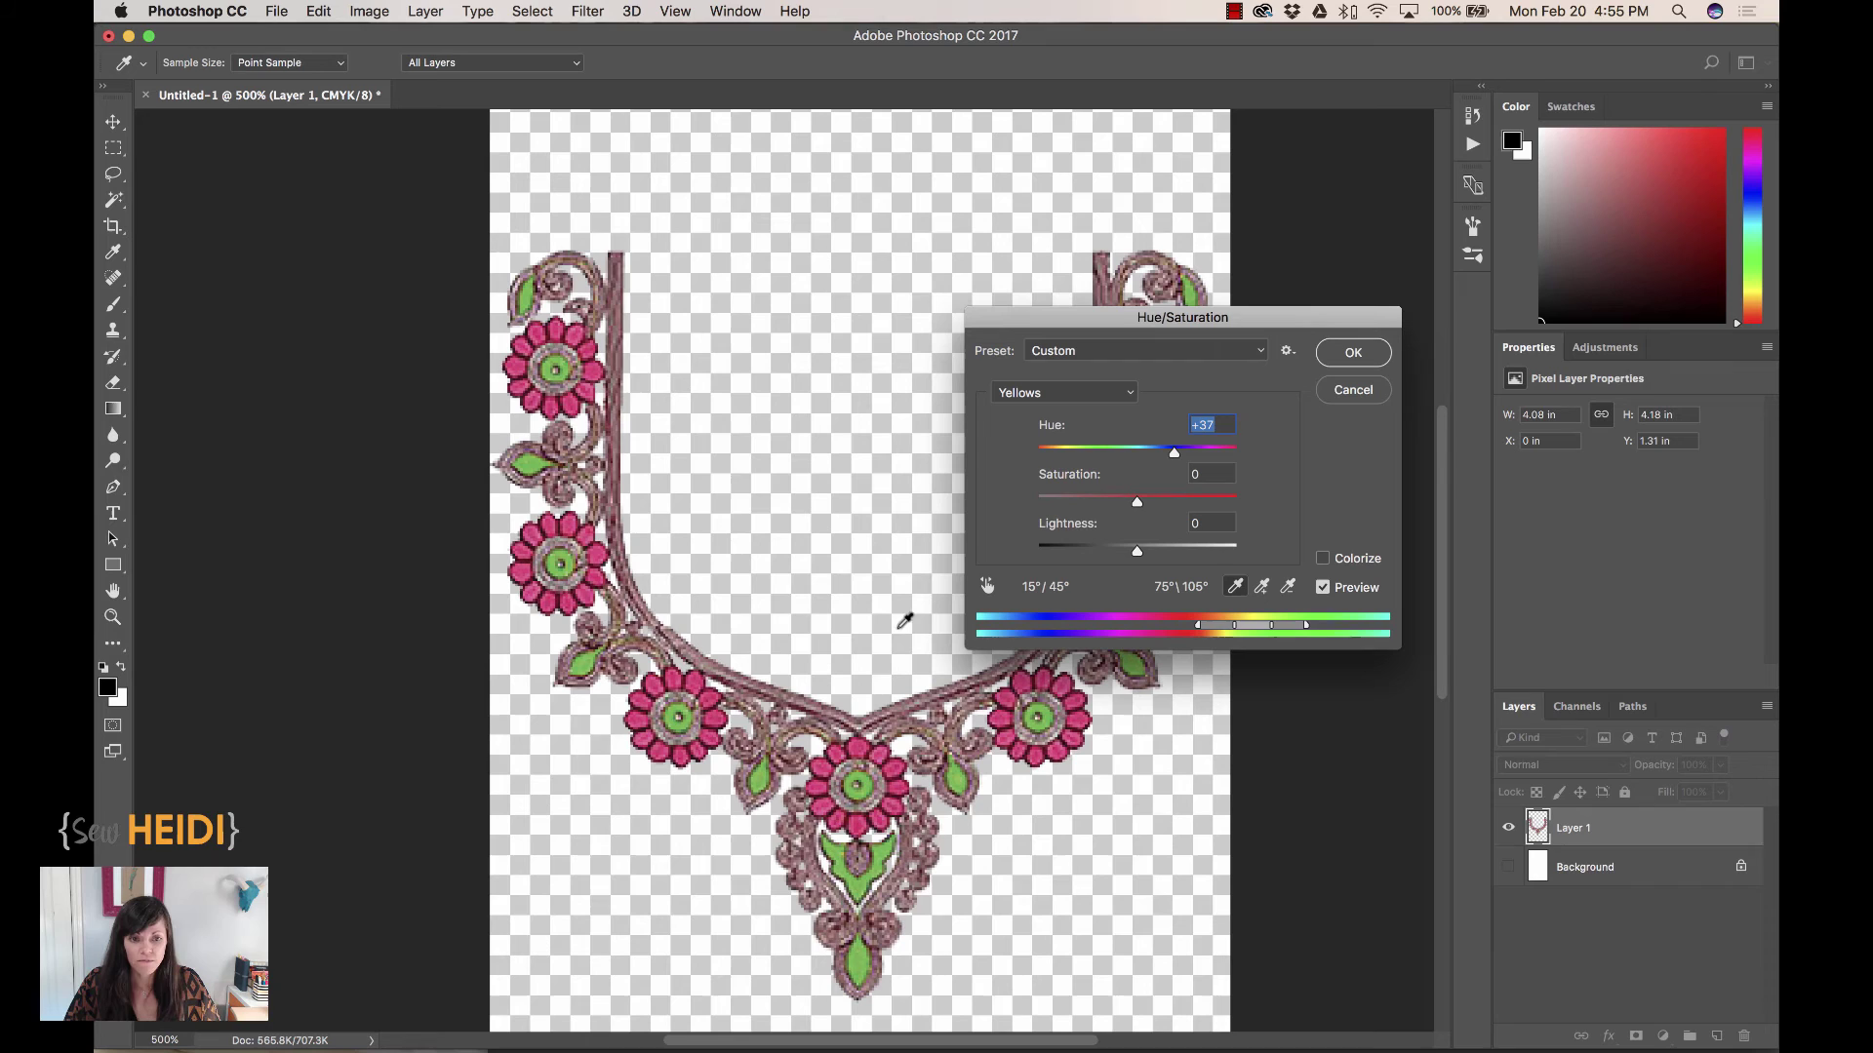
# Set the Magentas hue to -52 so the pink flowers turn purple
pyautogui.click(1050, 398)
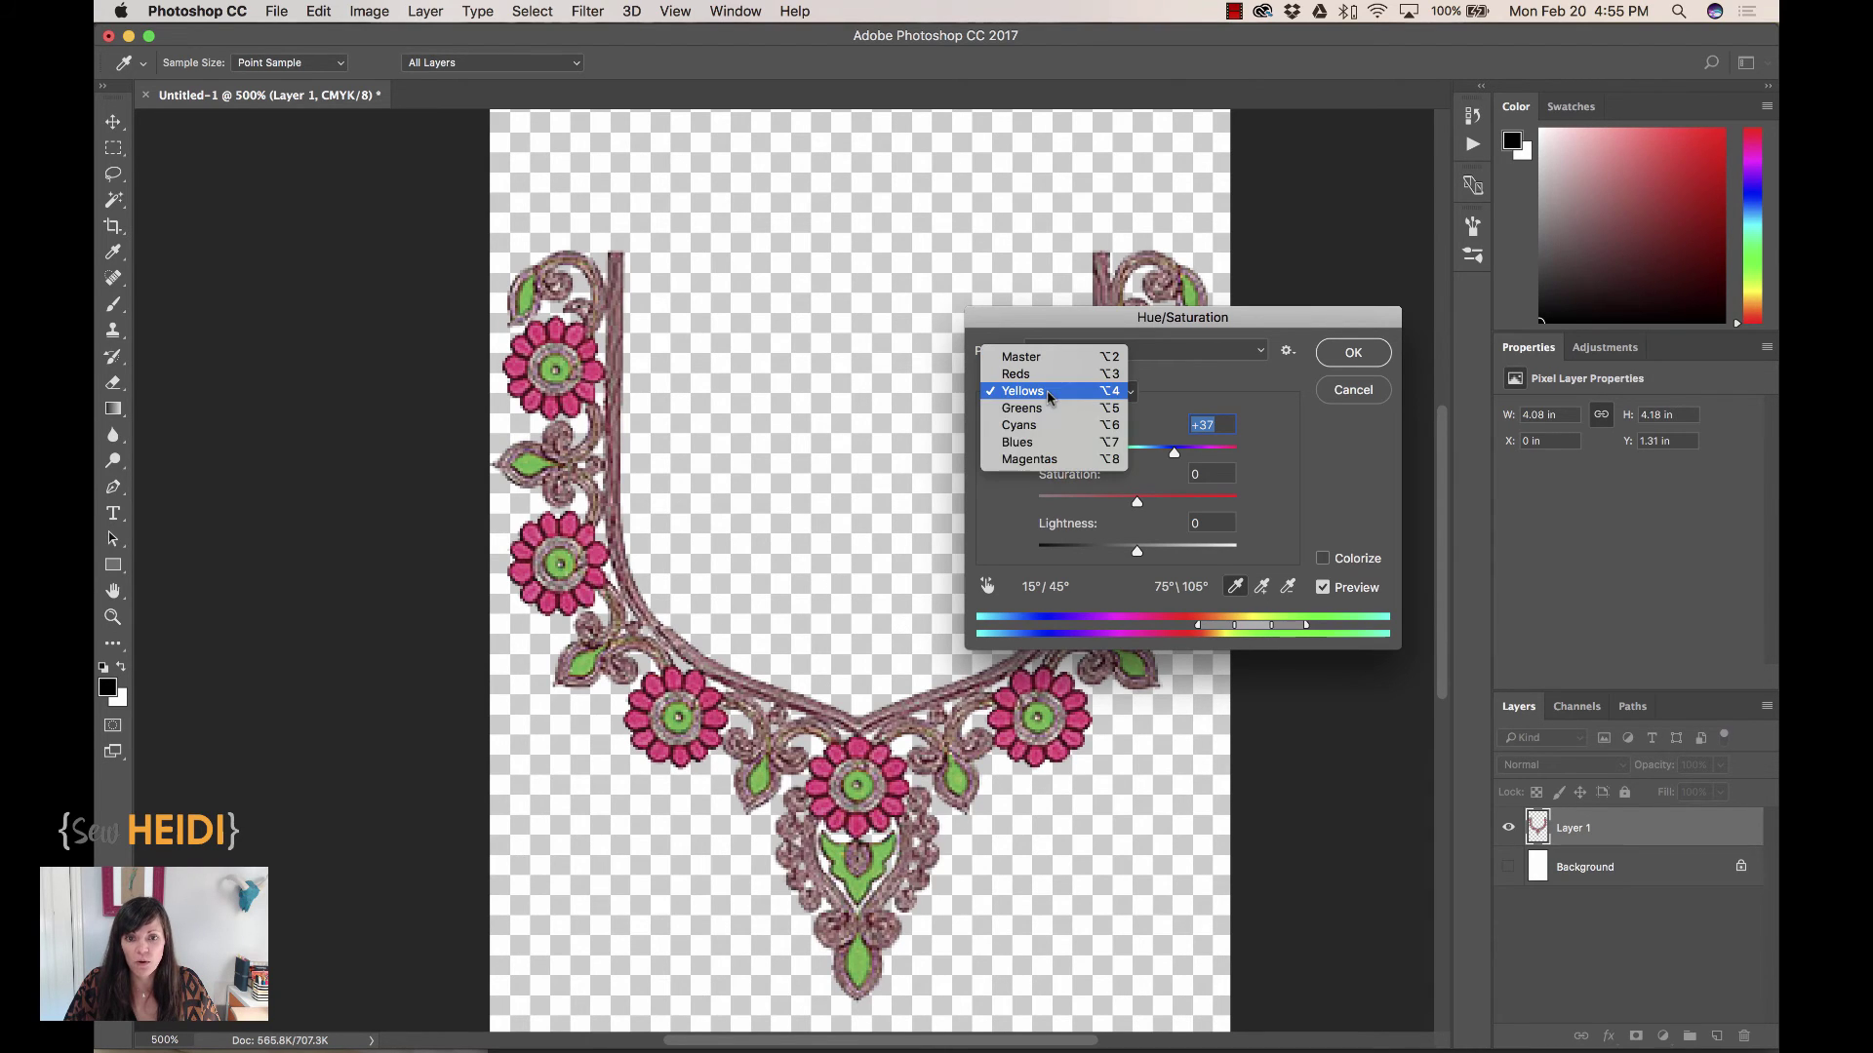
pyautogui.click(1019, 462)
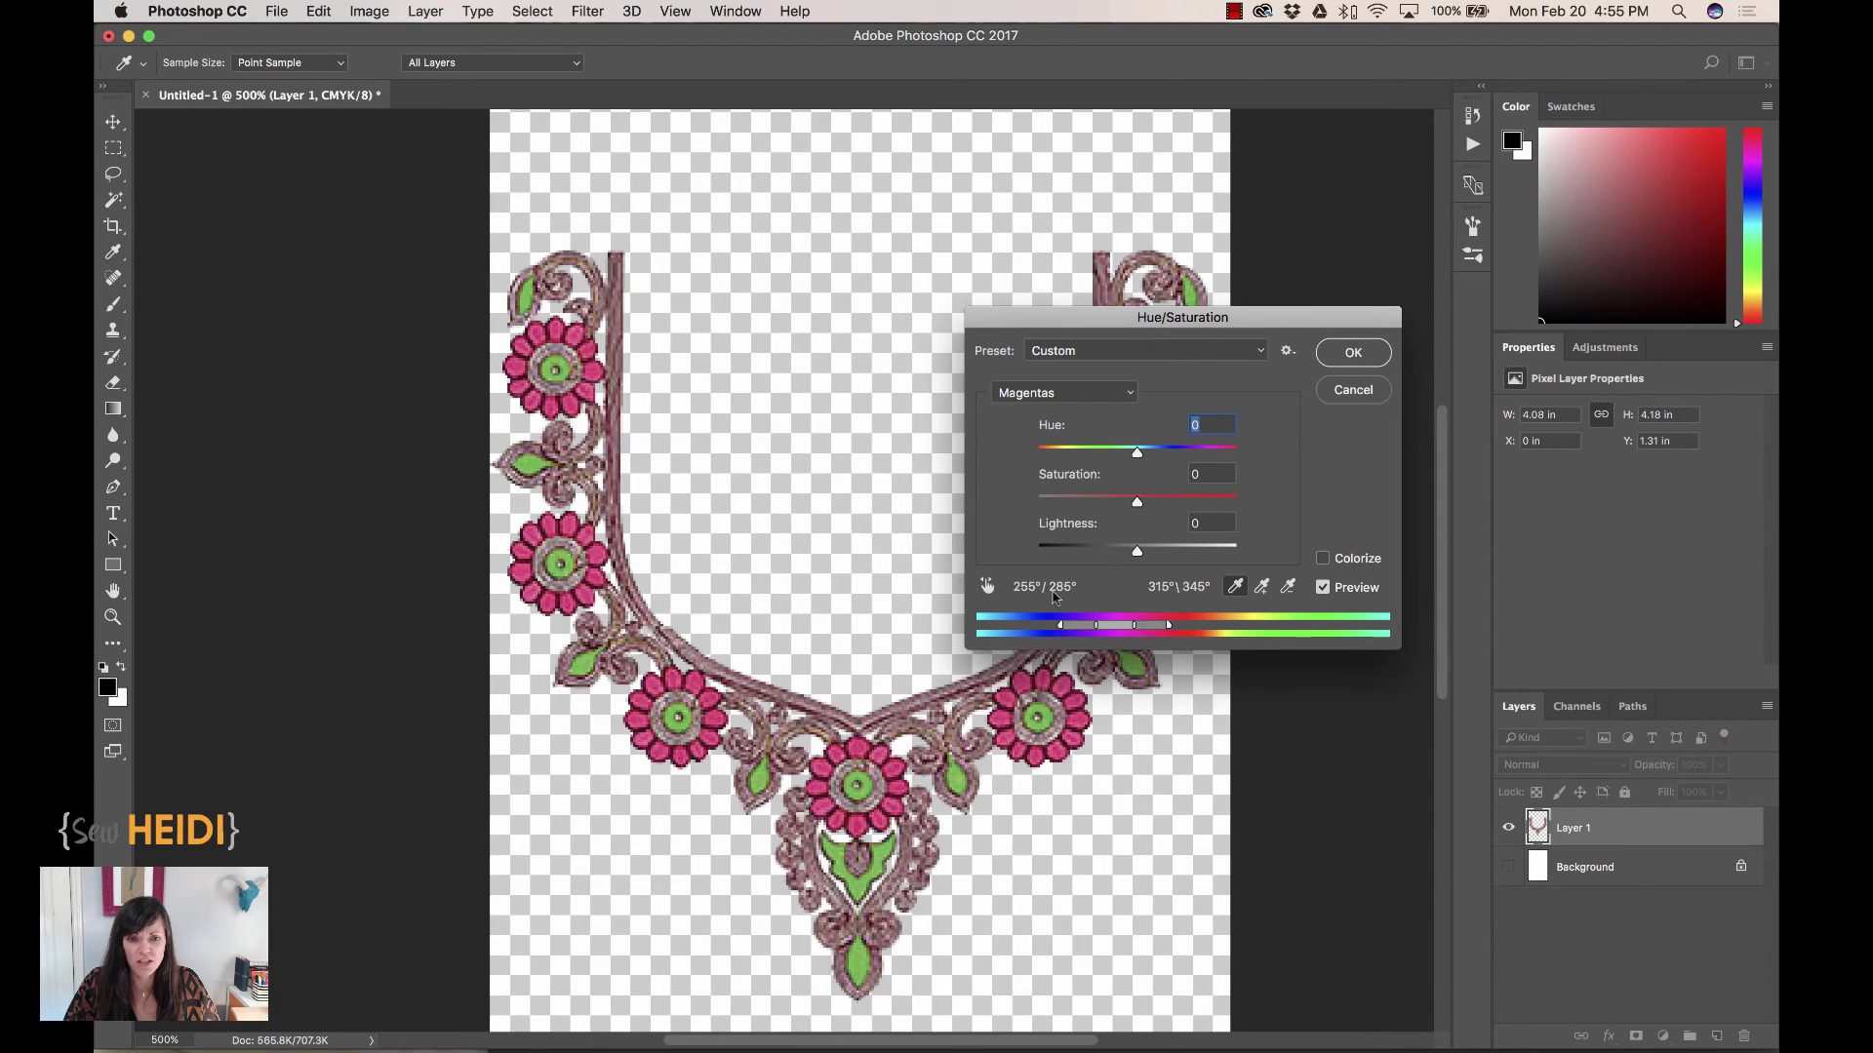
pyautogui.moveTo(1138, 456); pyautogui.dragTo(1115, 452)
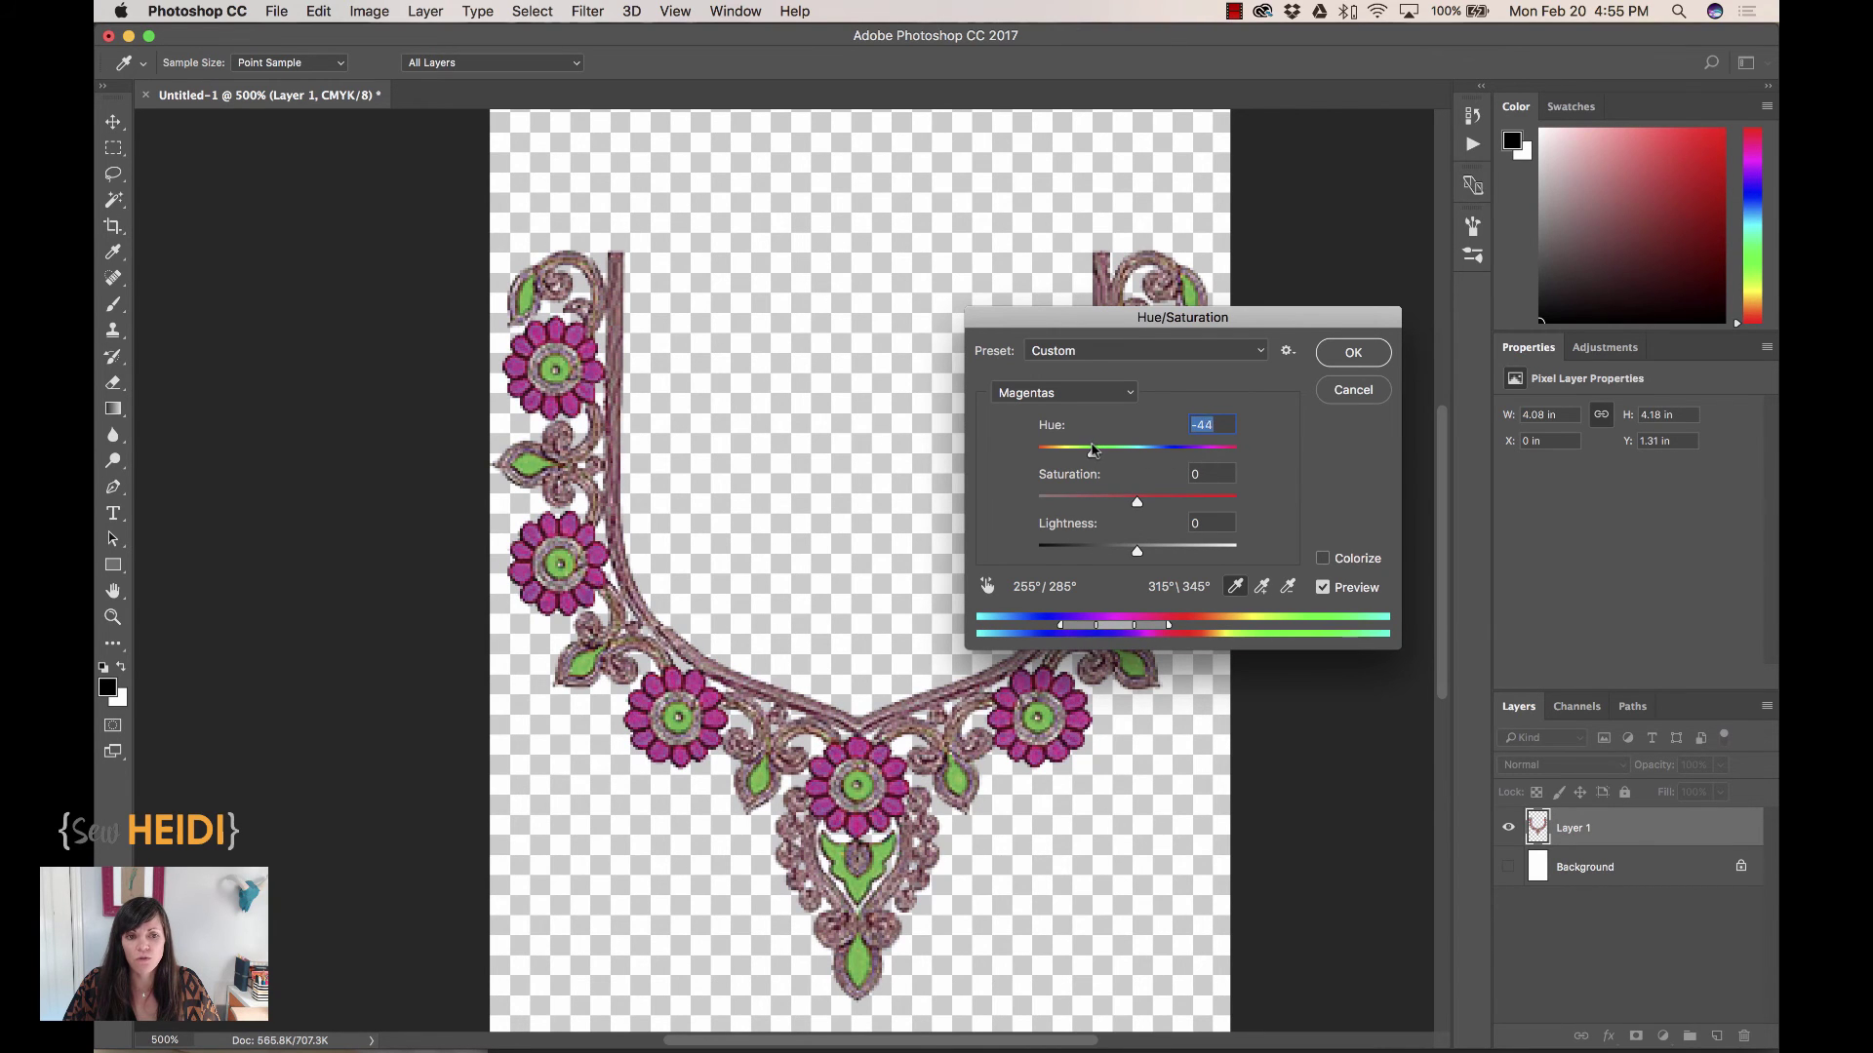
pyautogui.moveTo(1094, 450); pyautogui.dragTo(1090, 450)
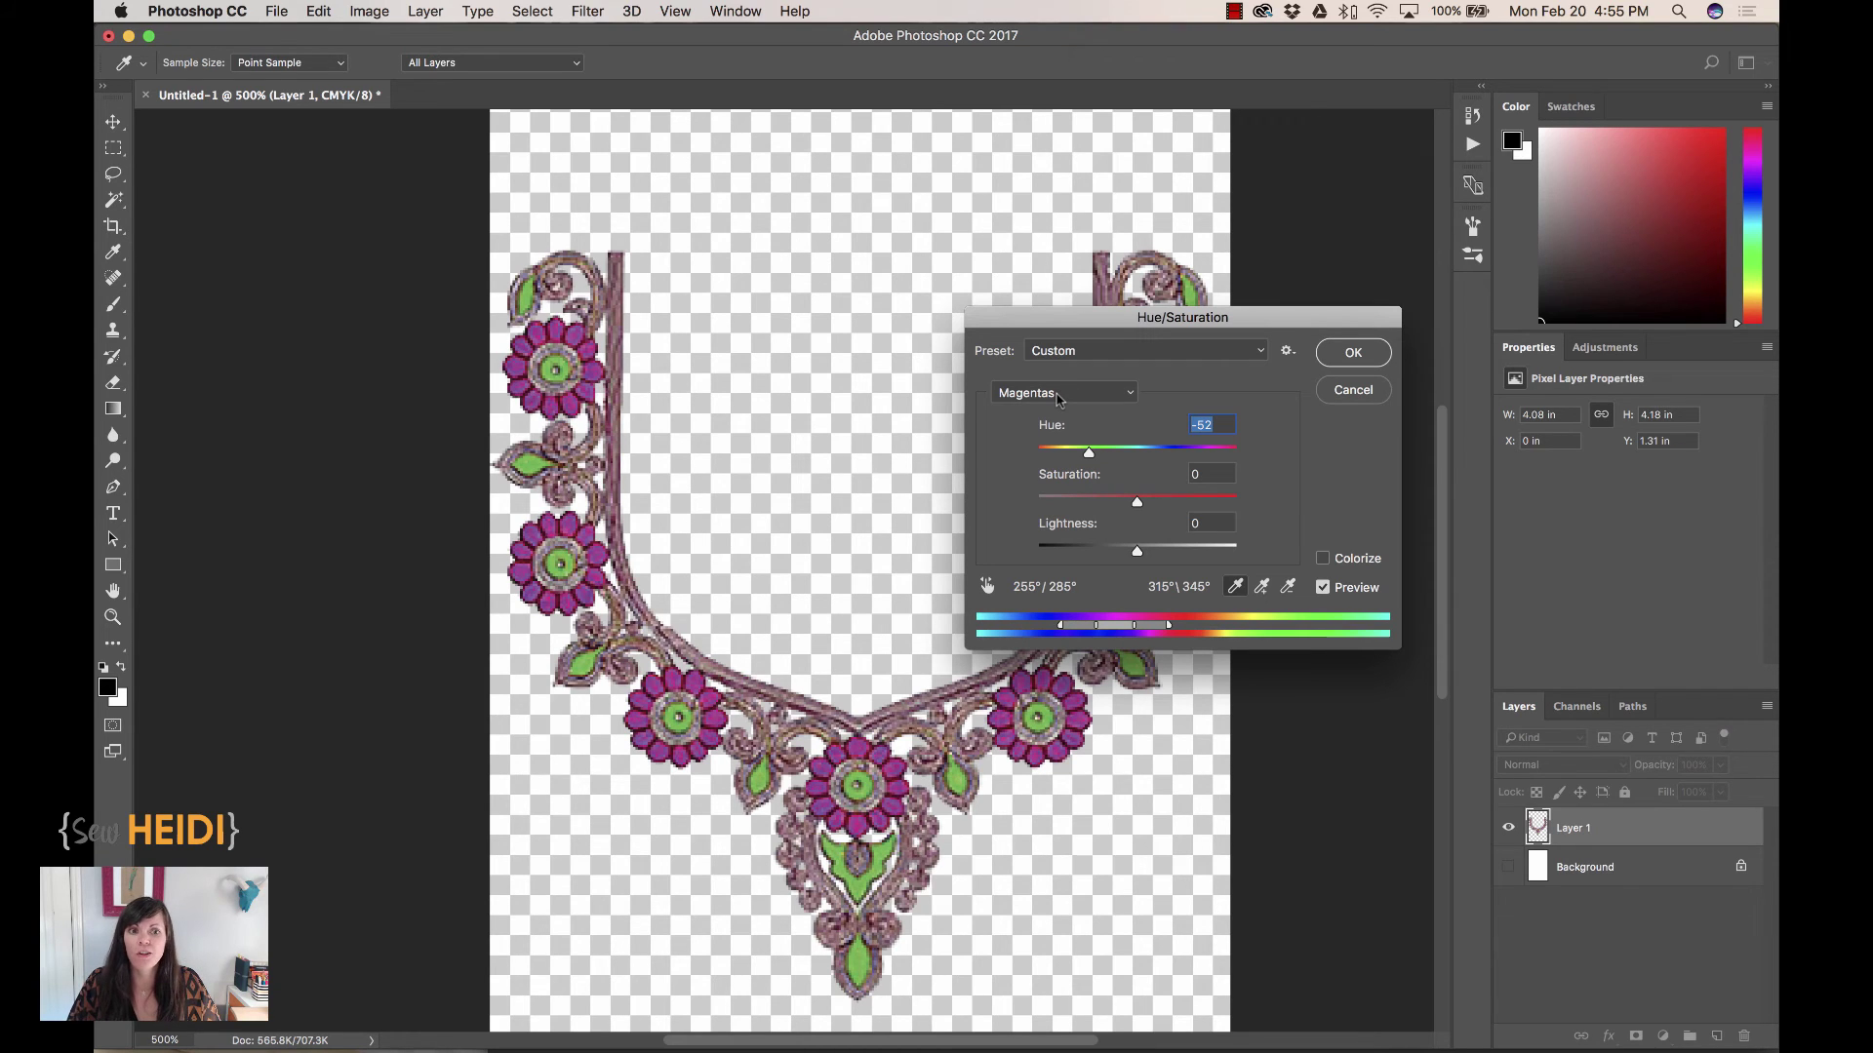
# Apply the Hue/Saturation change, then set midtone Color Balance to Cyan–Red +66 and Magenta–Green −28
pyautogui.click(1356, 357)
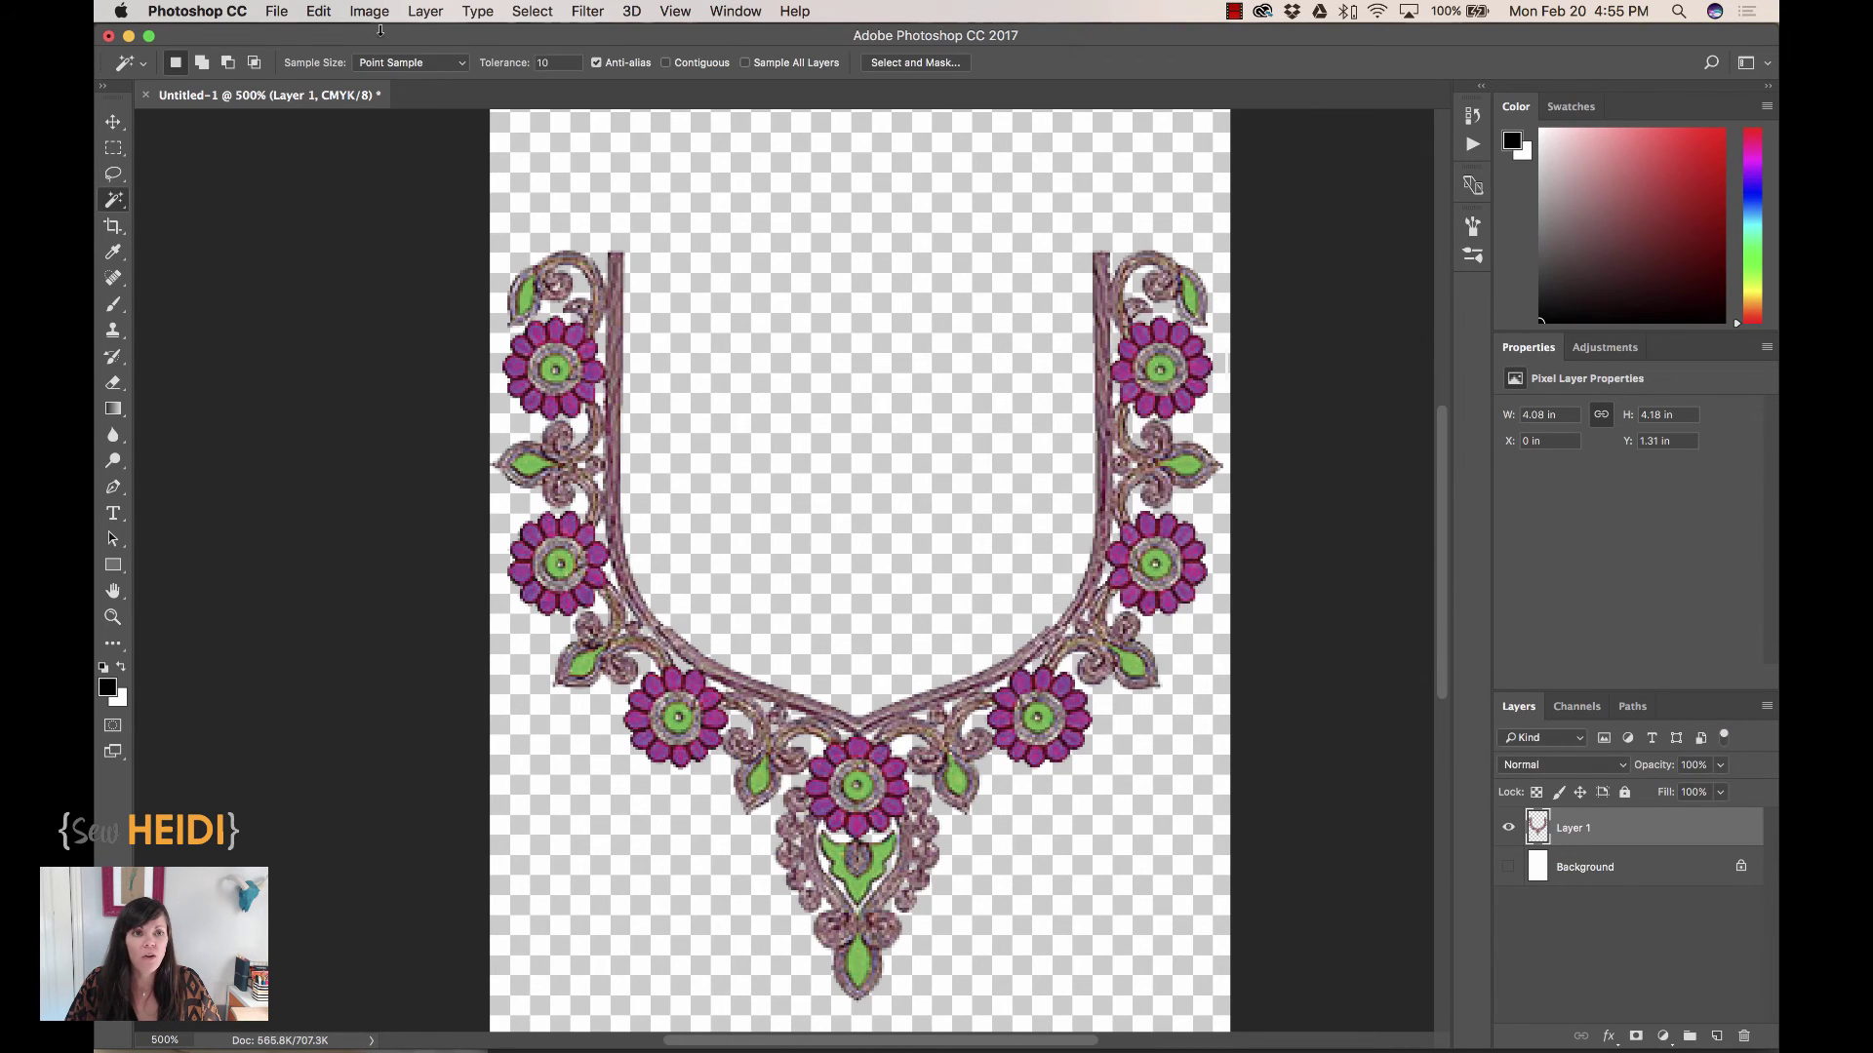
pyautogui.click(361, 12)
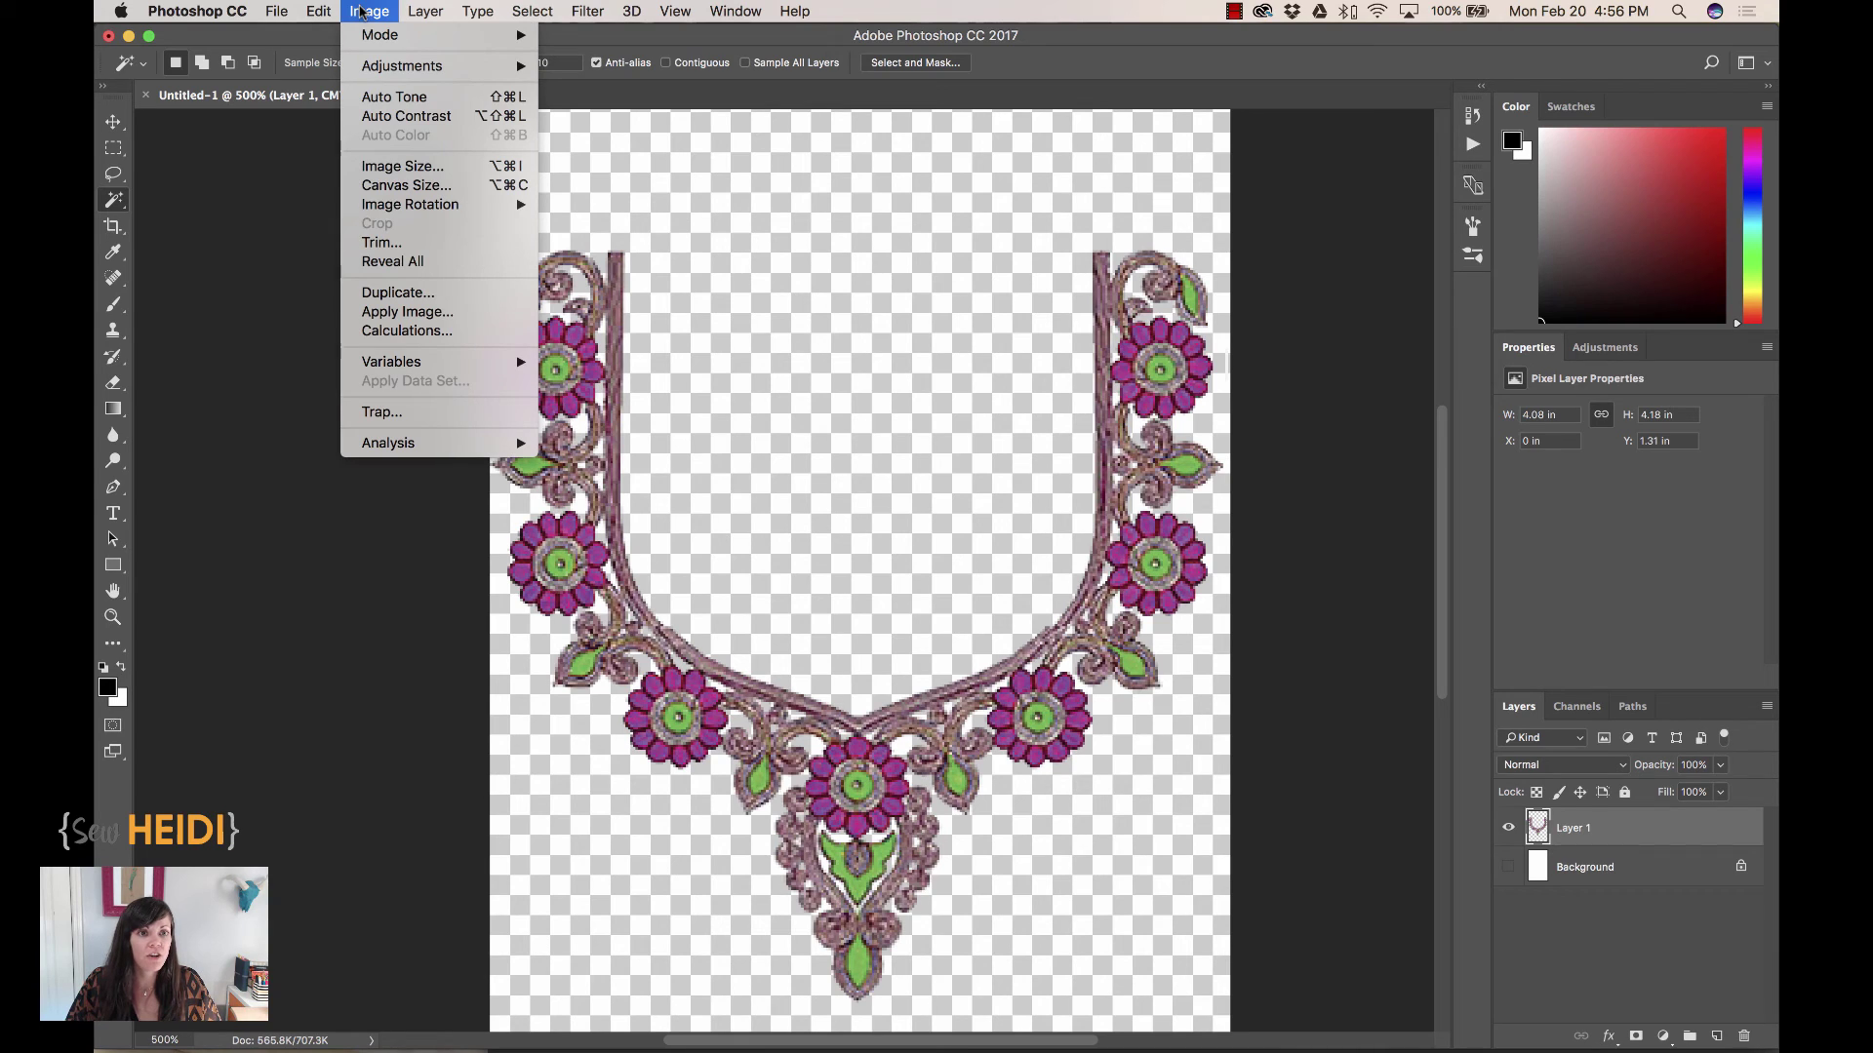
pyautogui.moveTo(390, 69)
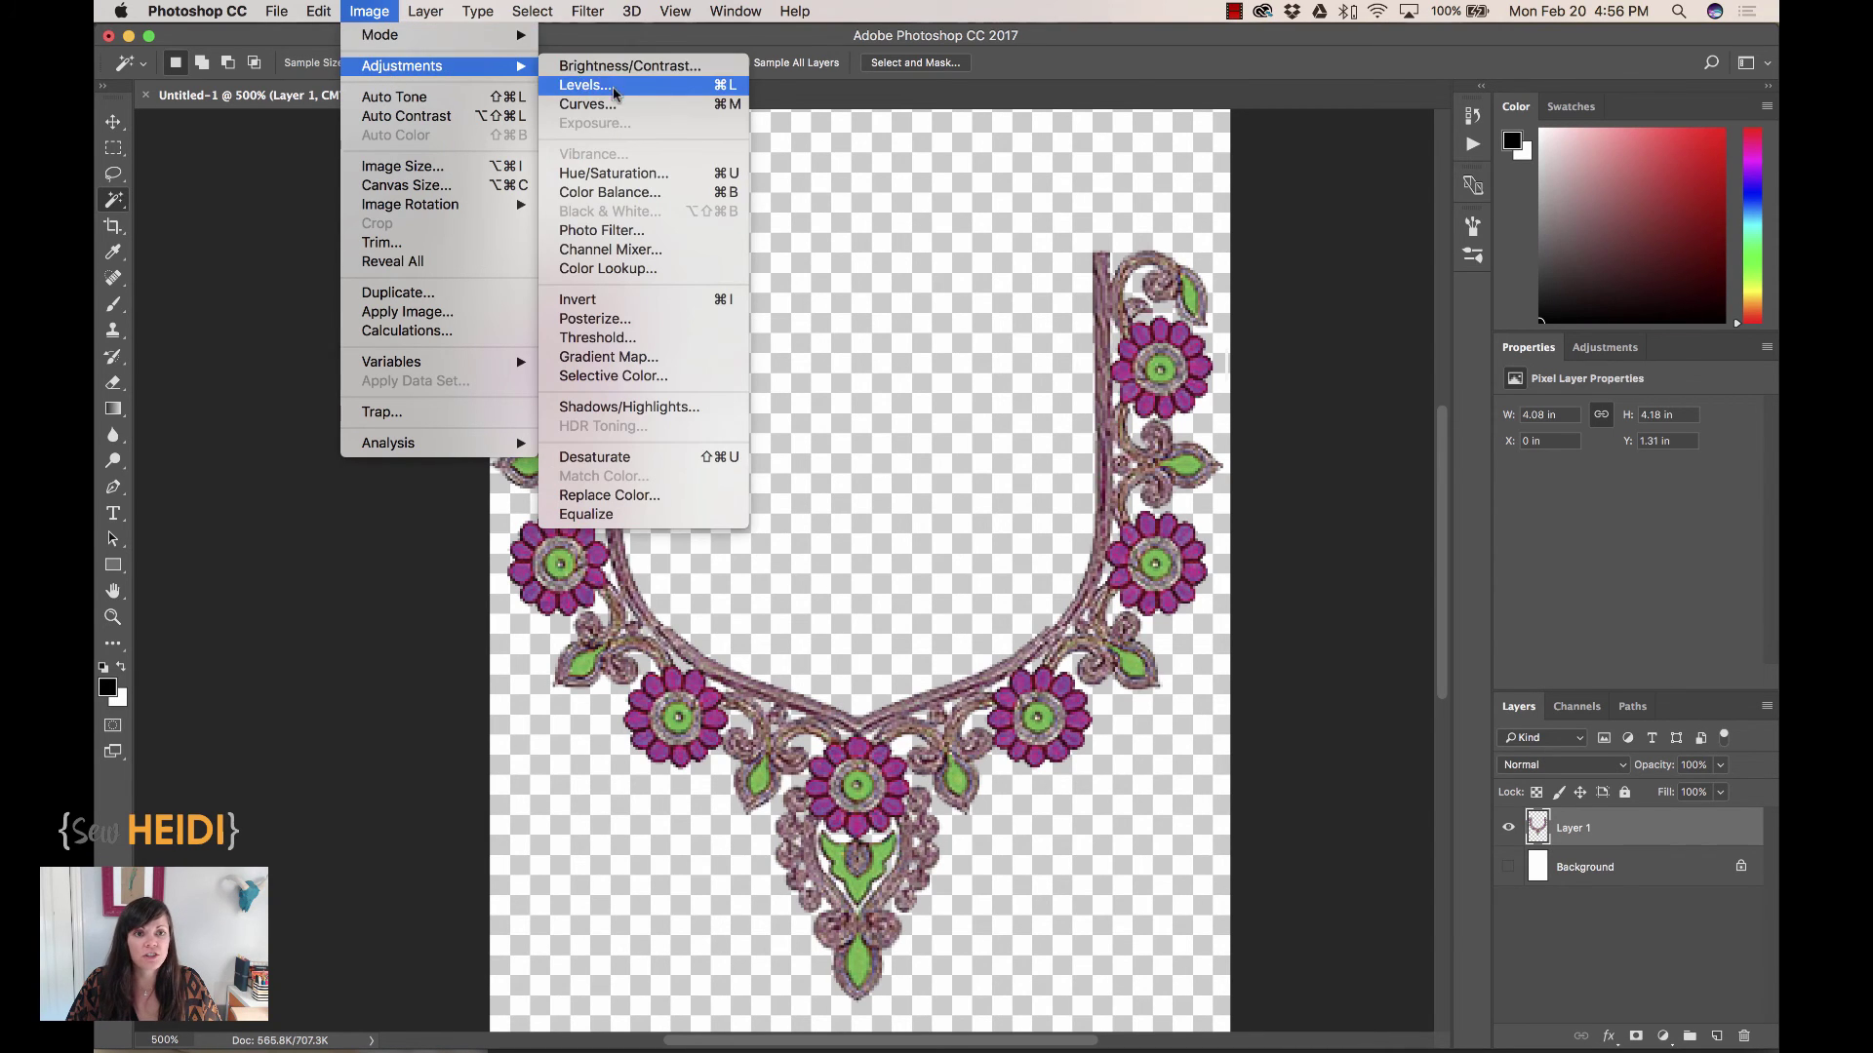
pyautogui.click(601, 193)
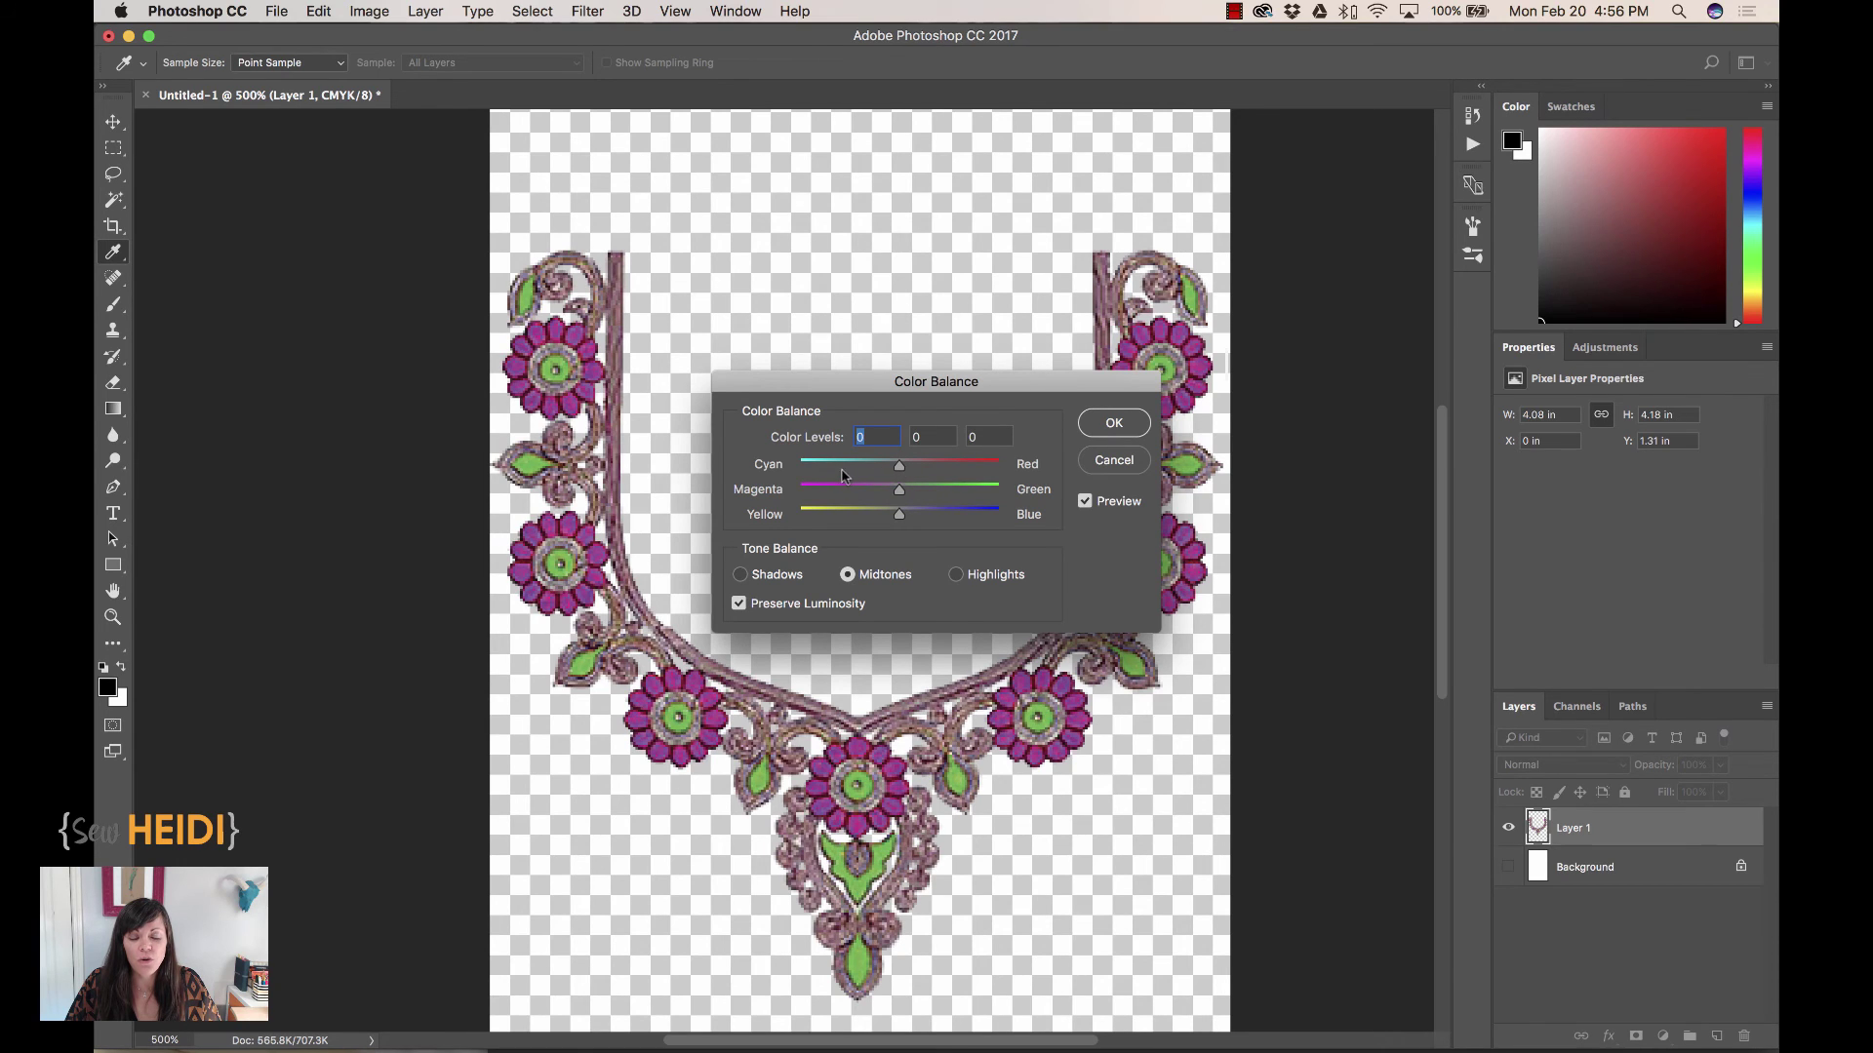
pyautogui.moveTo(900, 472); pyautogui.dragTo(871, 493)
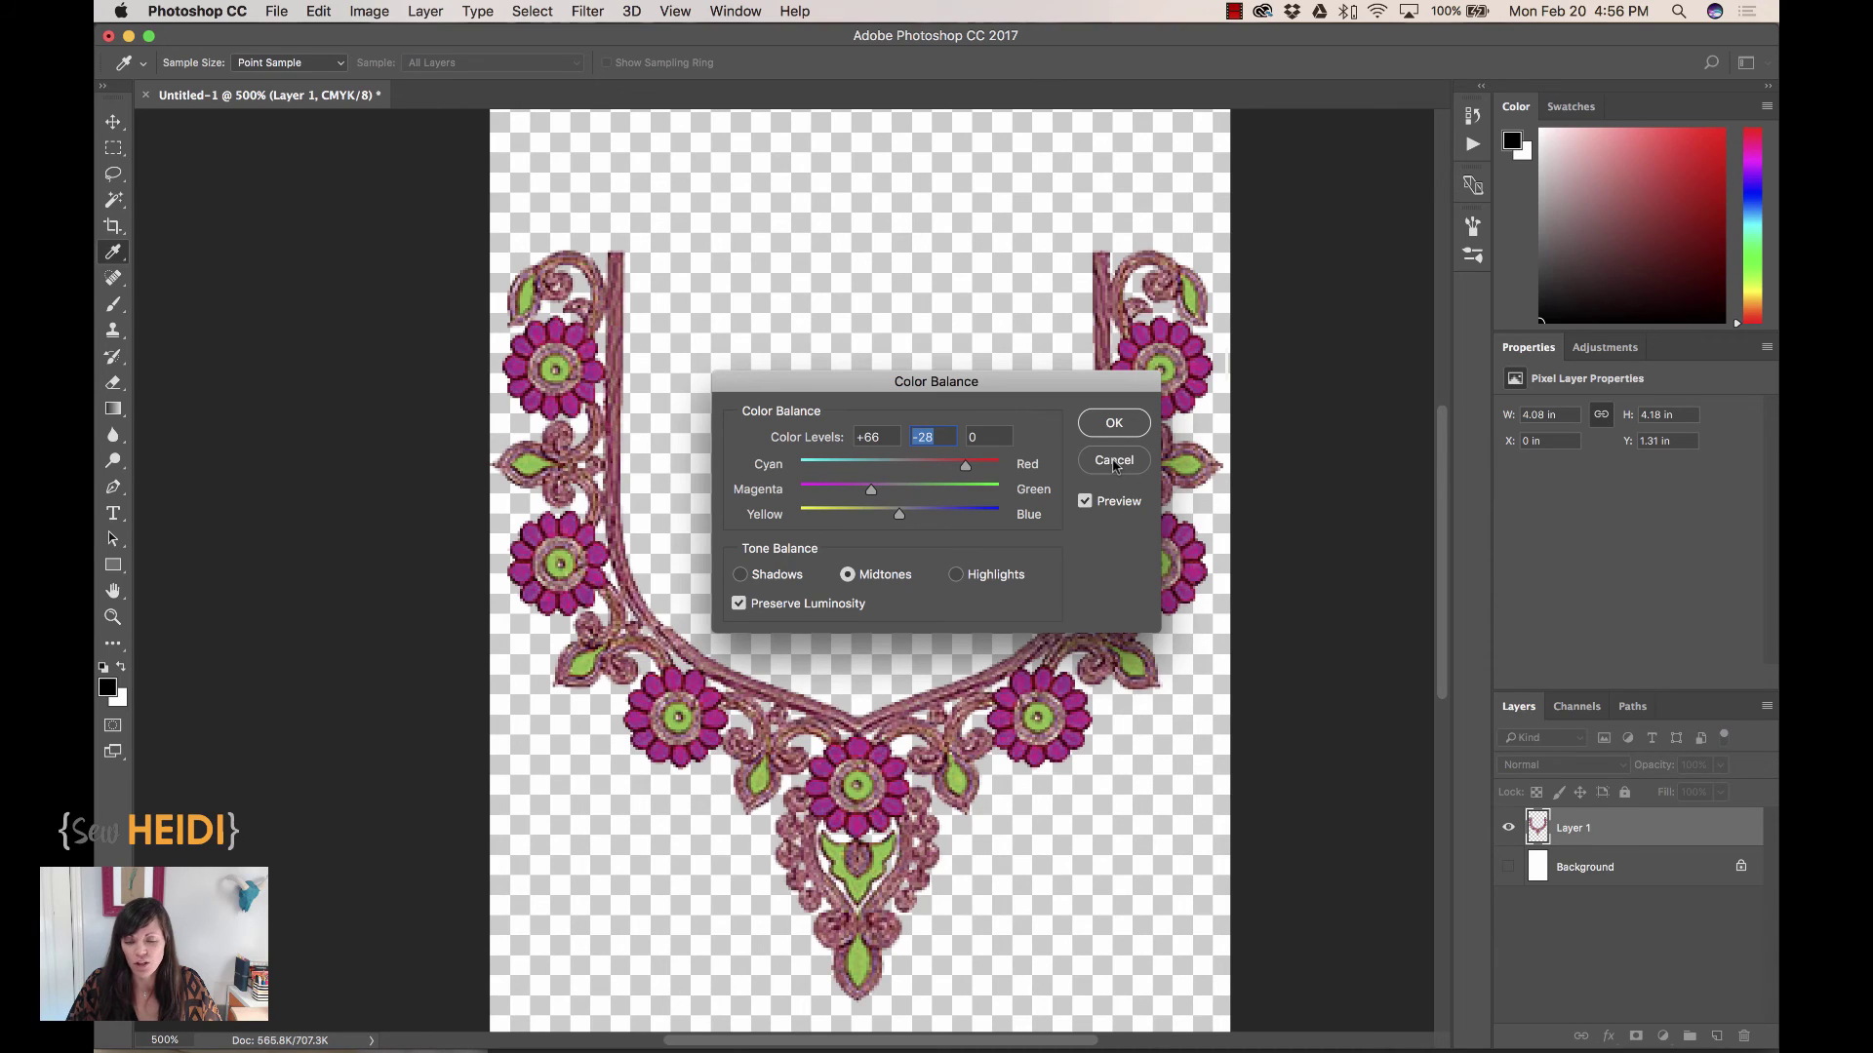
pyautogui.click(1113, 423)
pyautogui.press('w')
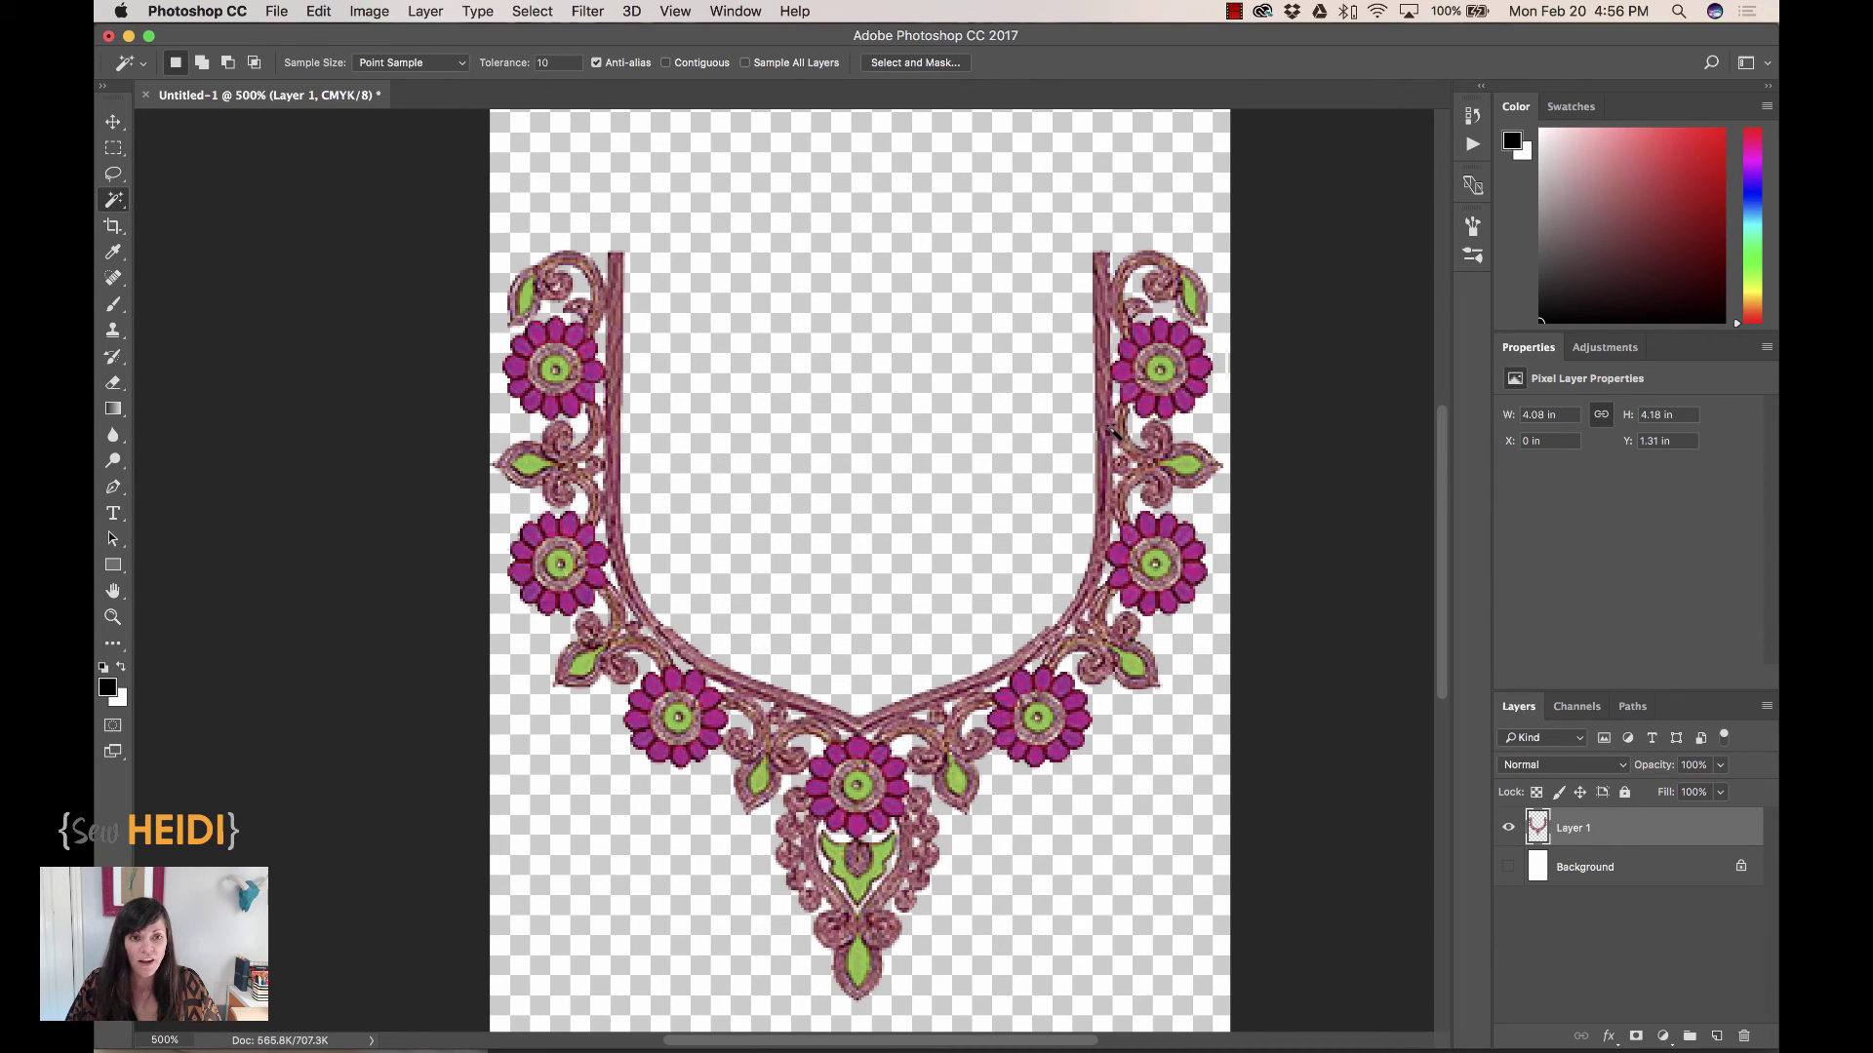
# Select all and copy the magenta-and-green neckline, then paste it into the Illustrator blouse drawing
pyautogui.press('super+a')
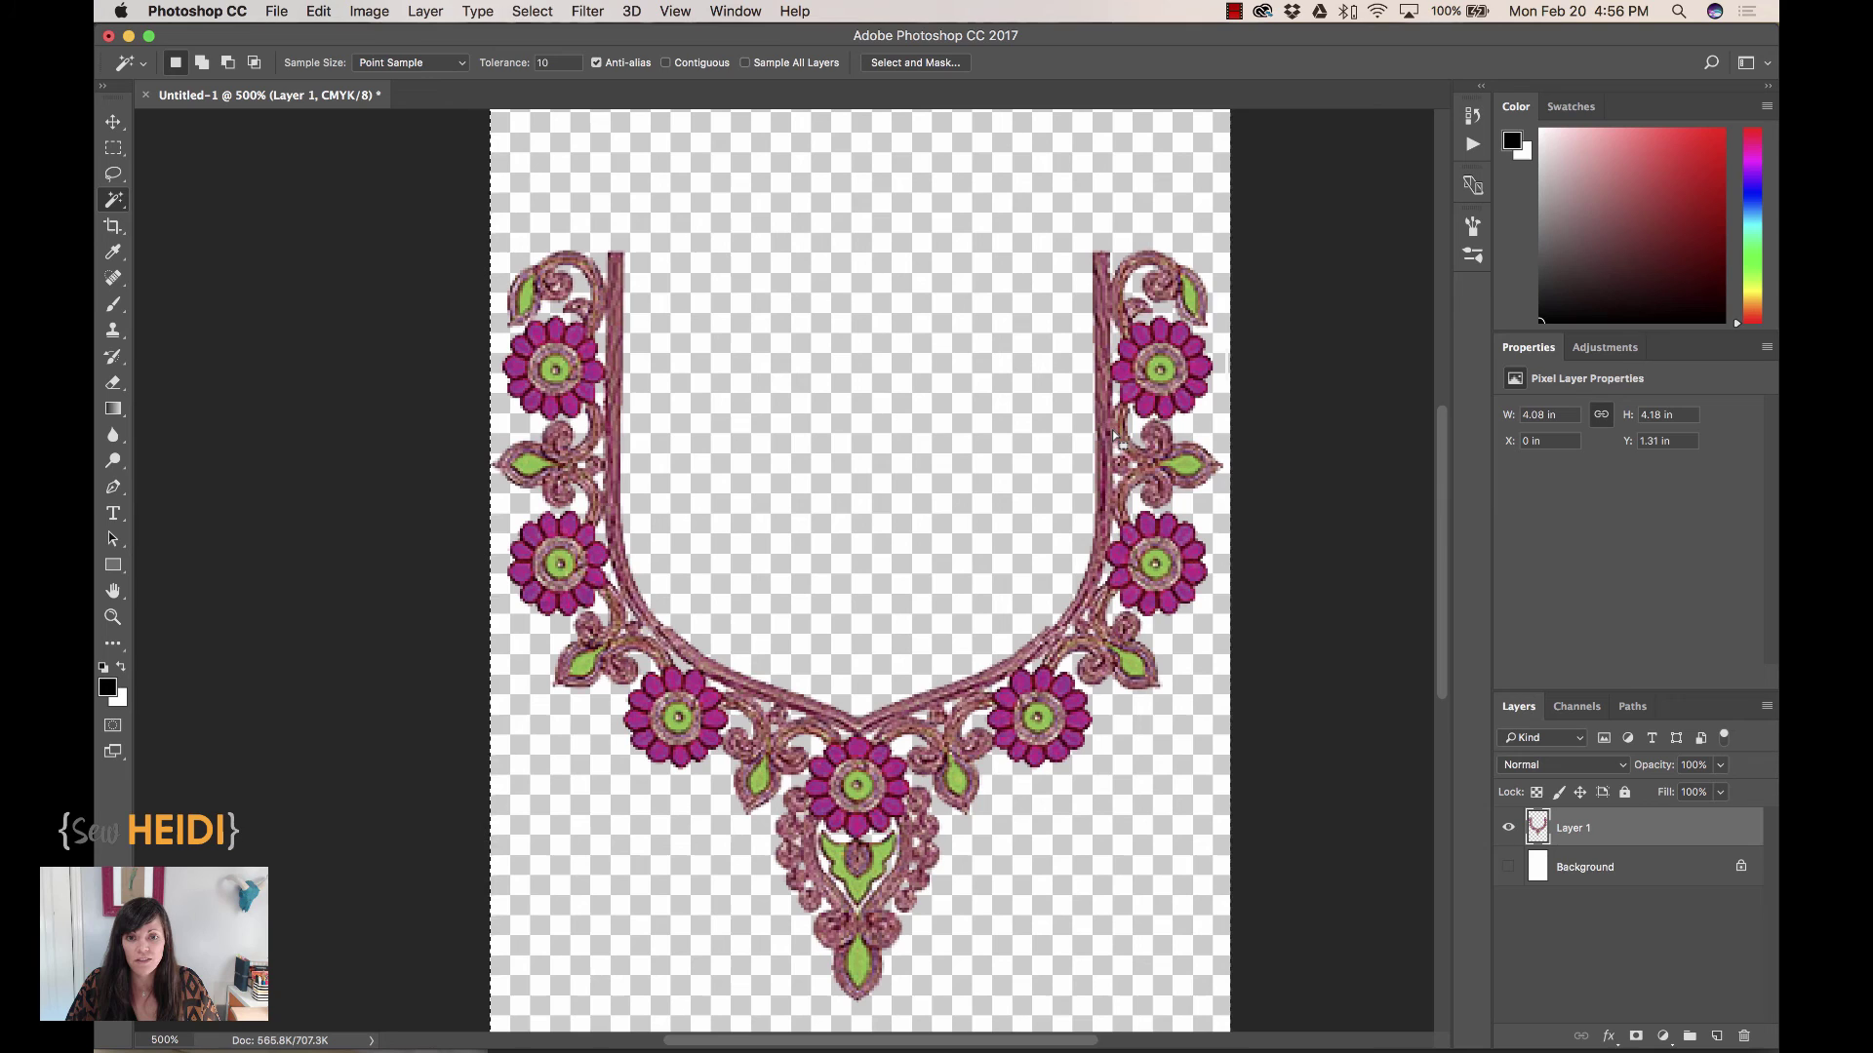
pyautogui.click(534, 12)
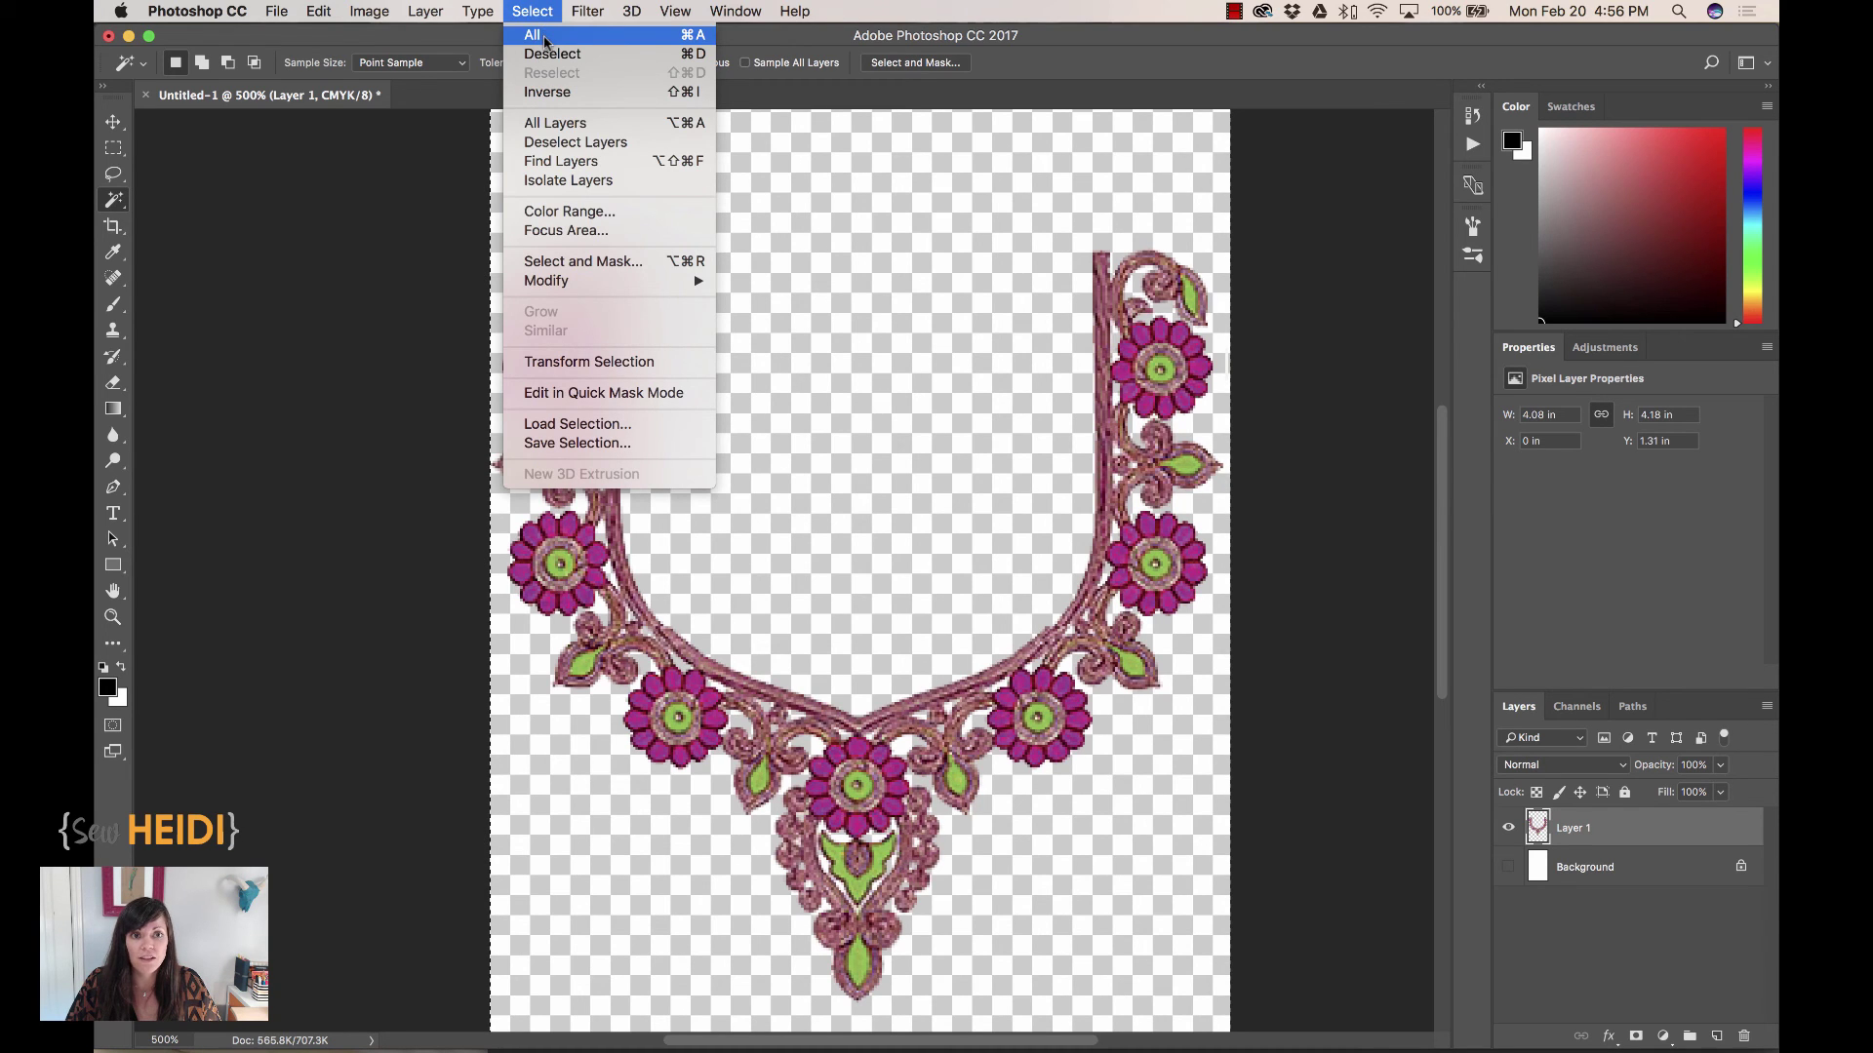
pyautogui.click(544, 38)
pyautogui.click(319, 11)
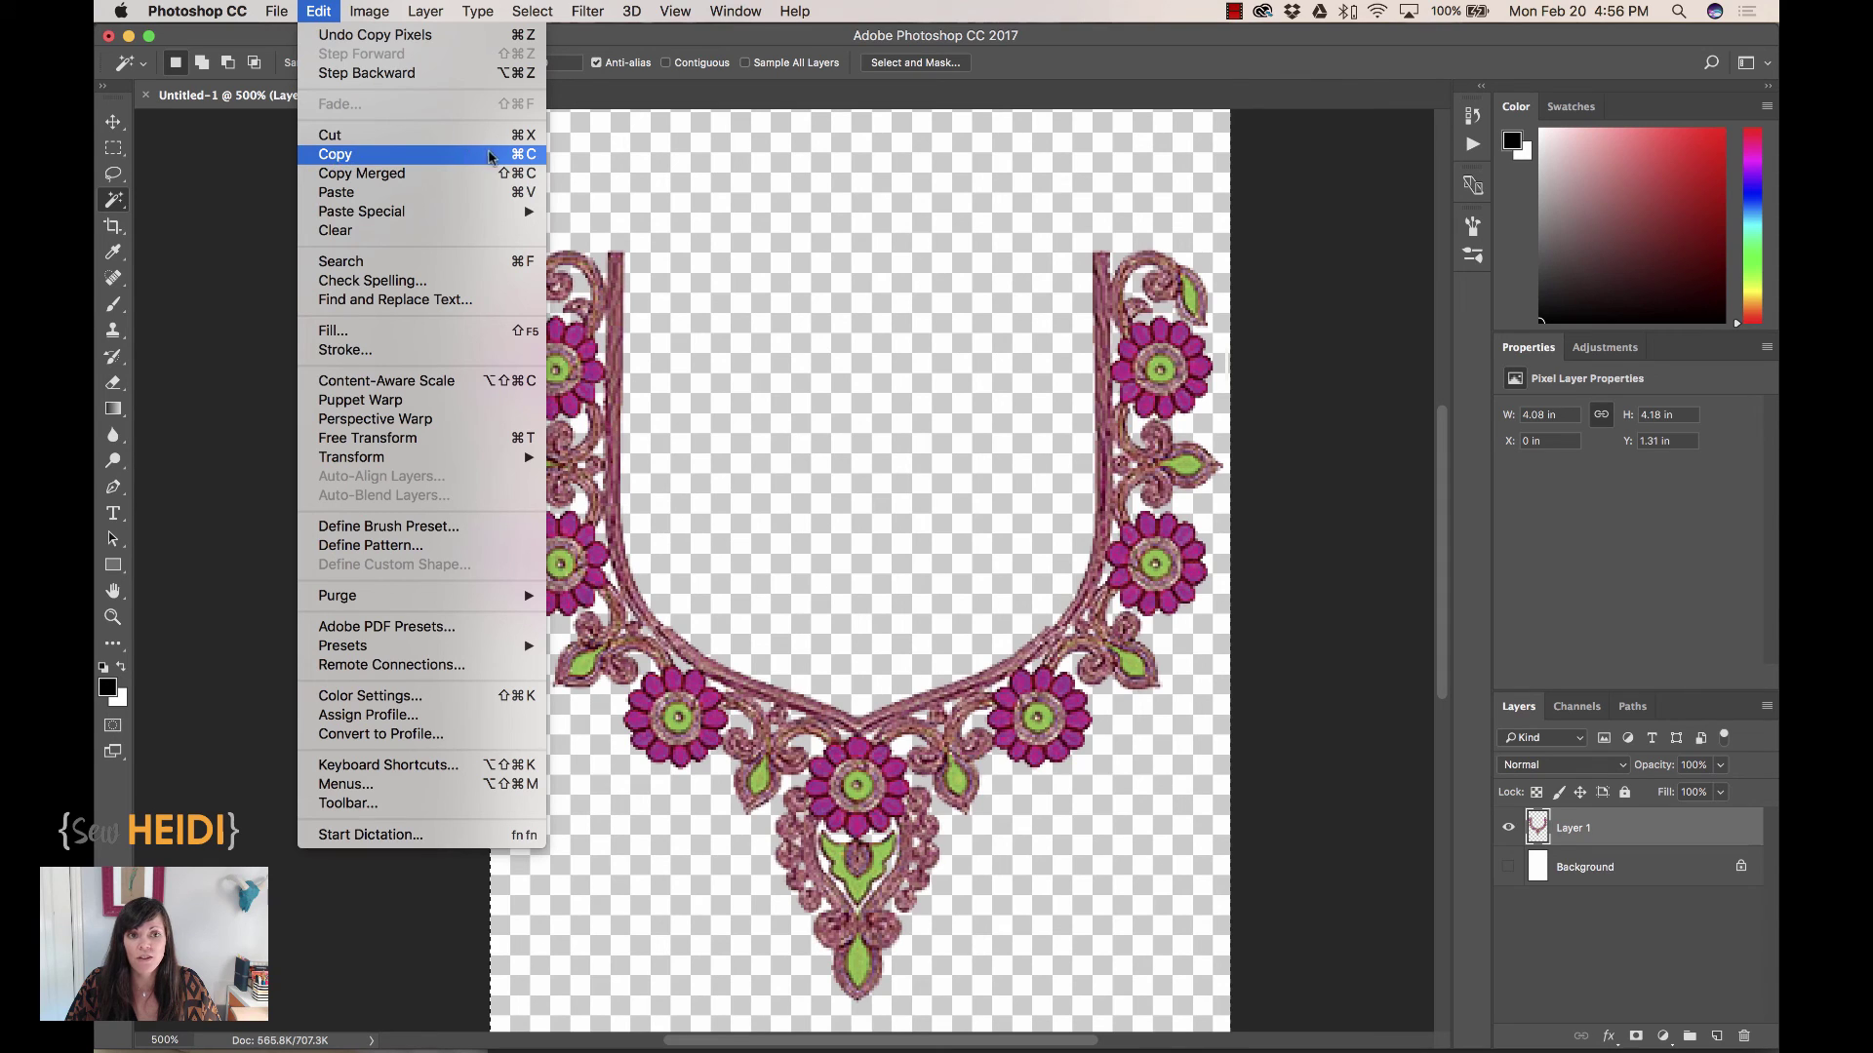
pyautogui.press('super+Tab')
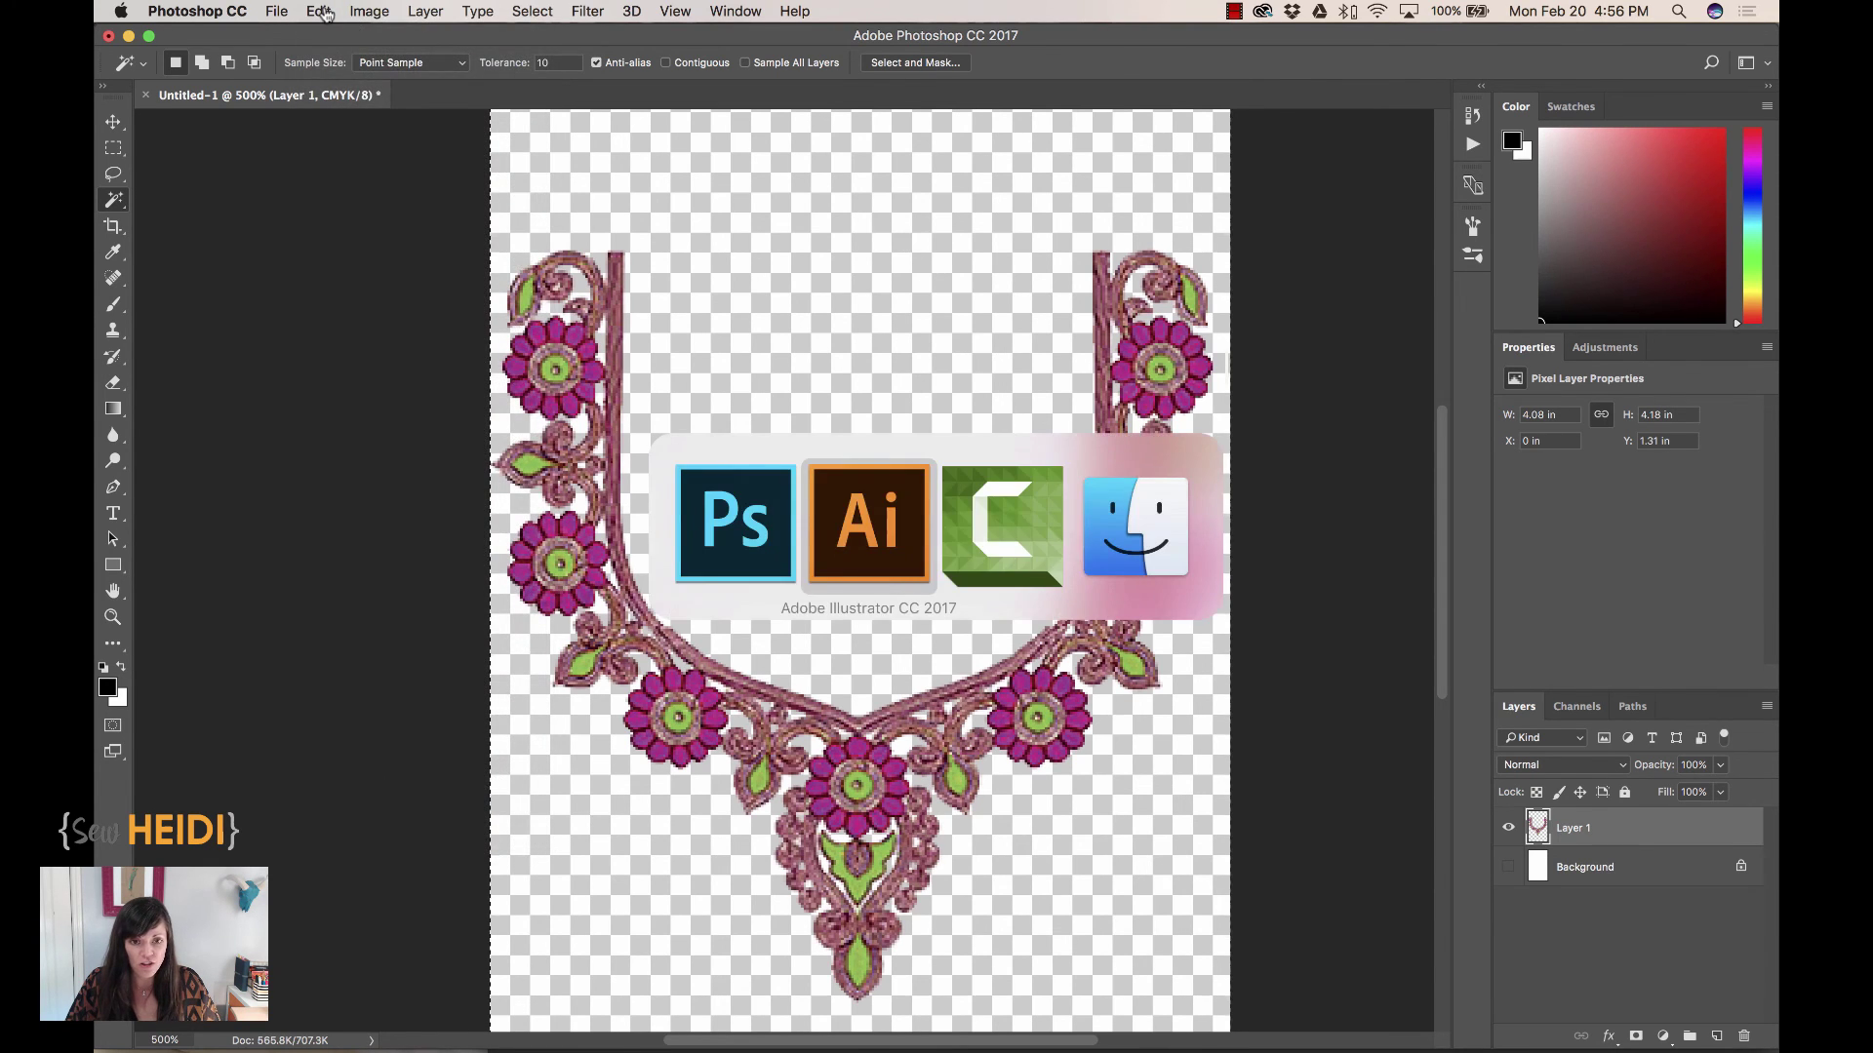
pyautogui.press('super+v')
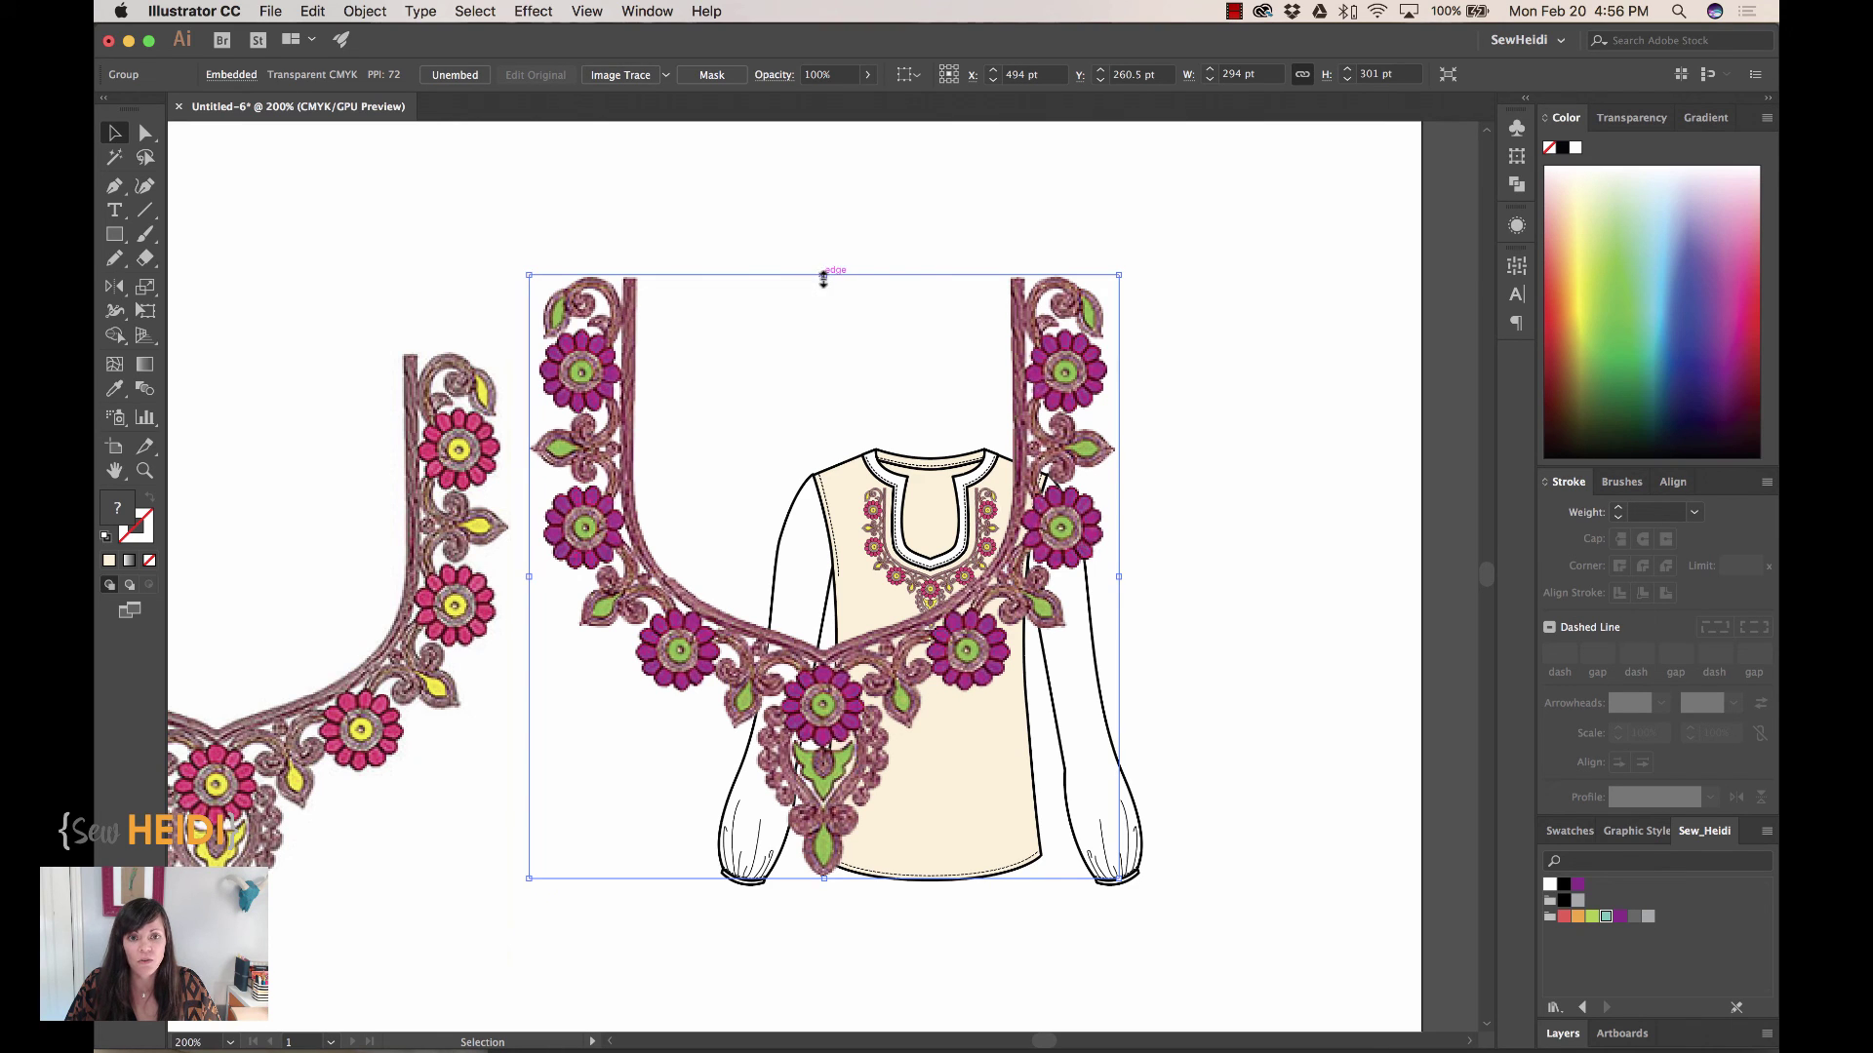
# Scale the pasted purple-and-green neckline to about 108 × 111 pt and place it beside the blouse
pyautogui.moveTo(824, 277); pyautogui.dragTo(819, 648)
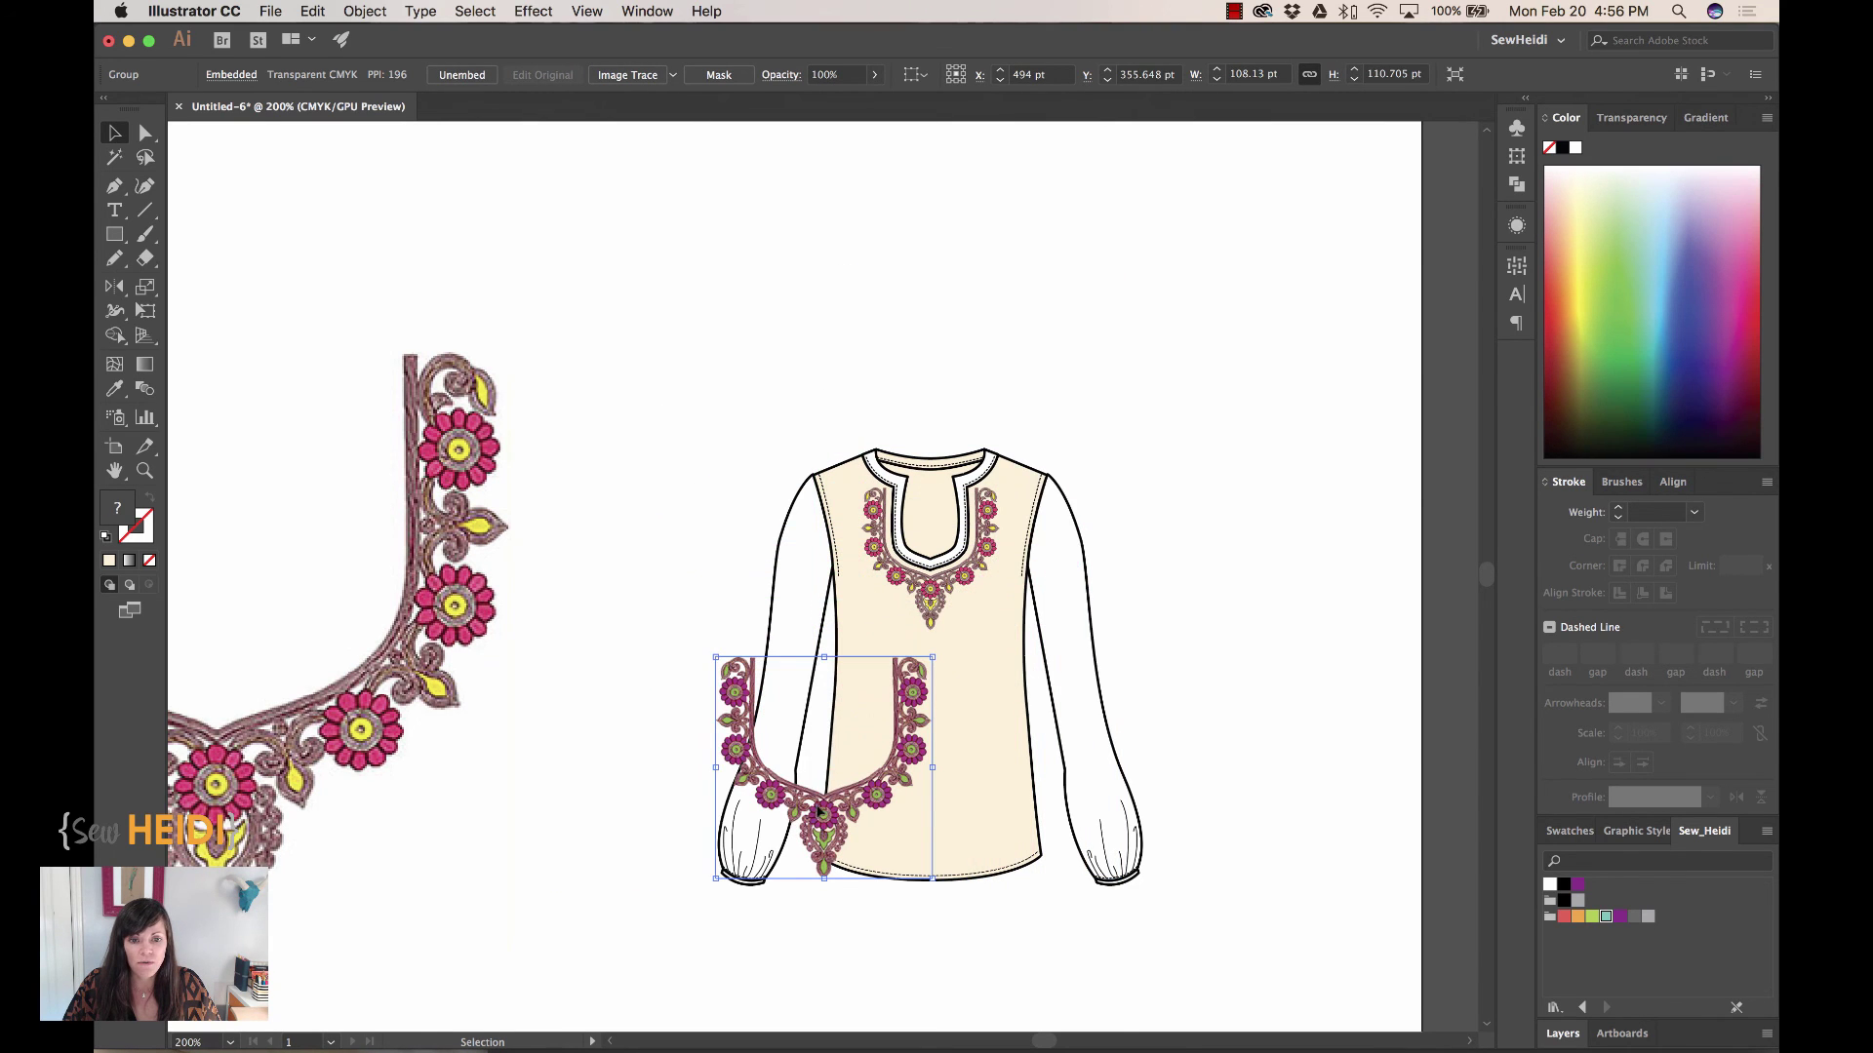
pyautogui.moveTo(819, 775); pyautogui.dragTo(1125, 590)
pyautogui.press('z')
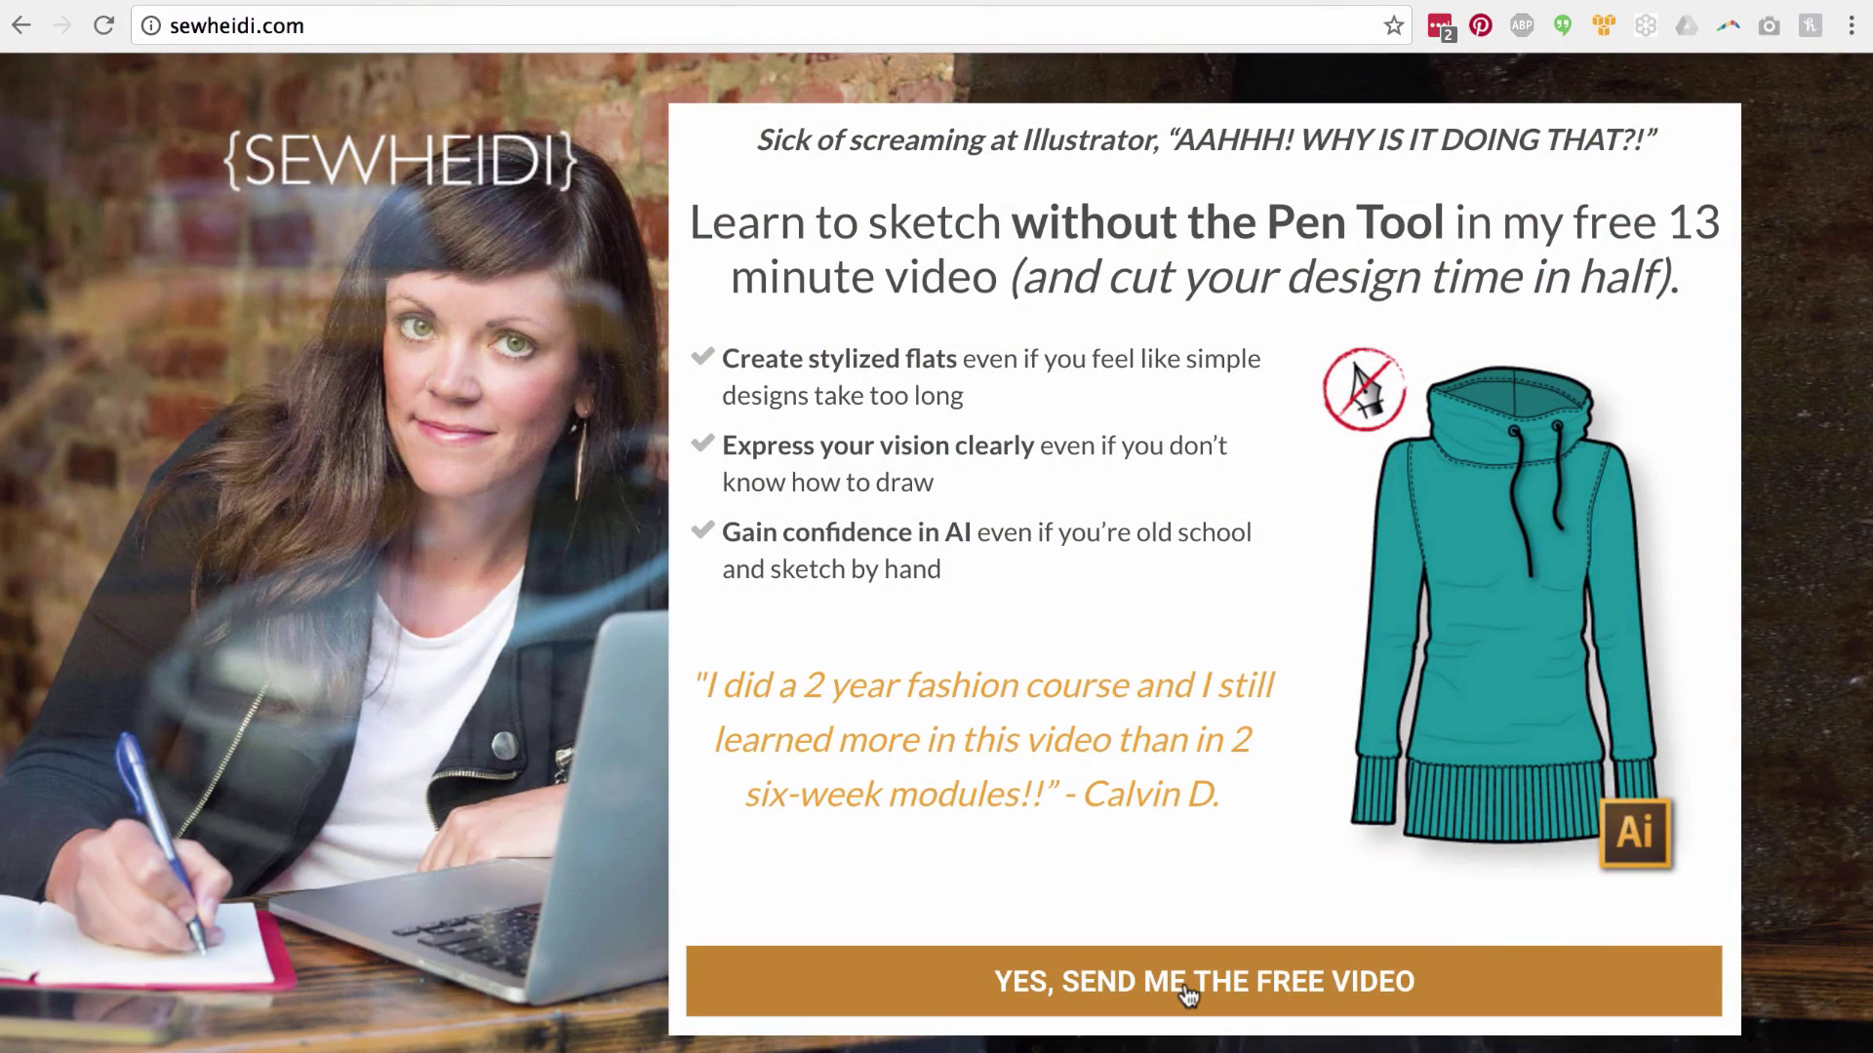
# Request the free sketching video on sewheidi.com by entering an e-mail address and first name
pyautogui.click(1184, 981)
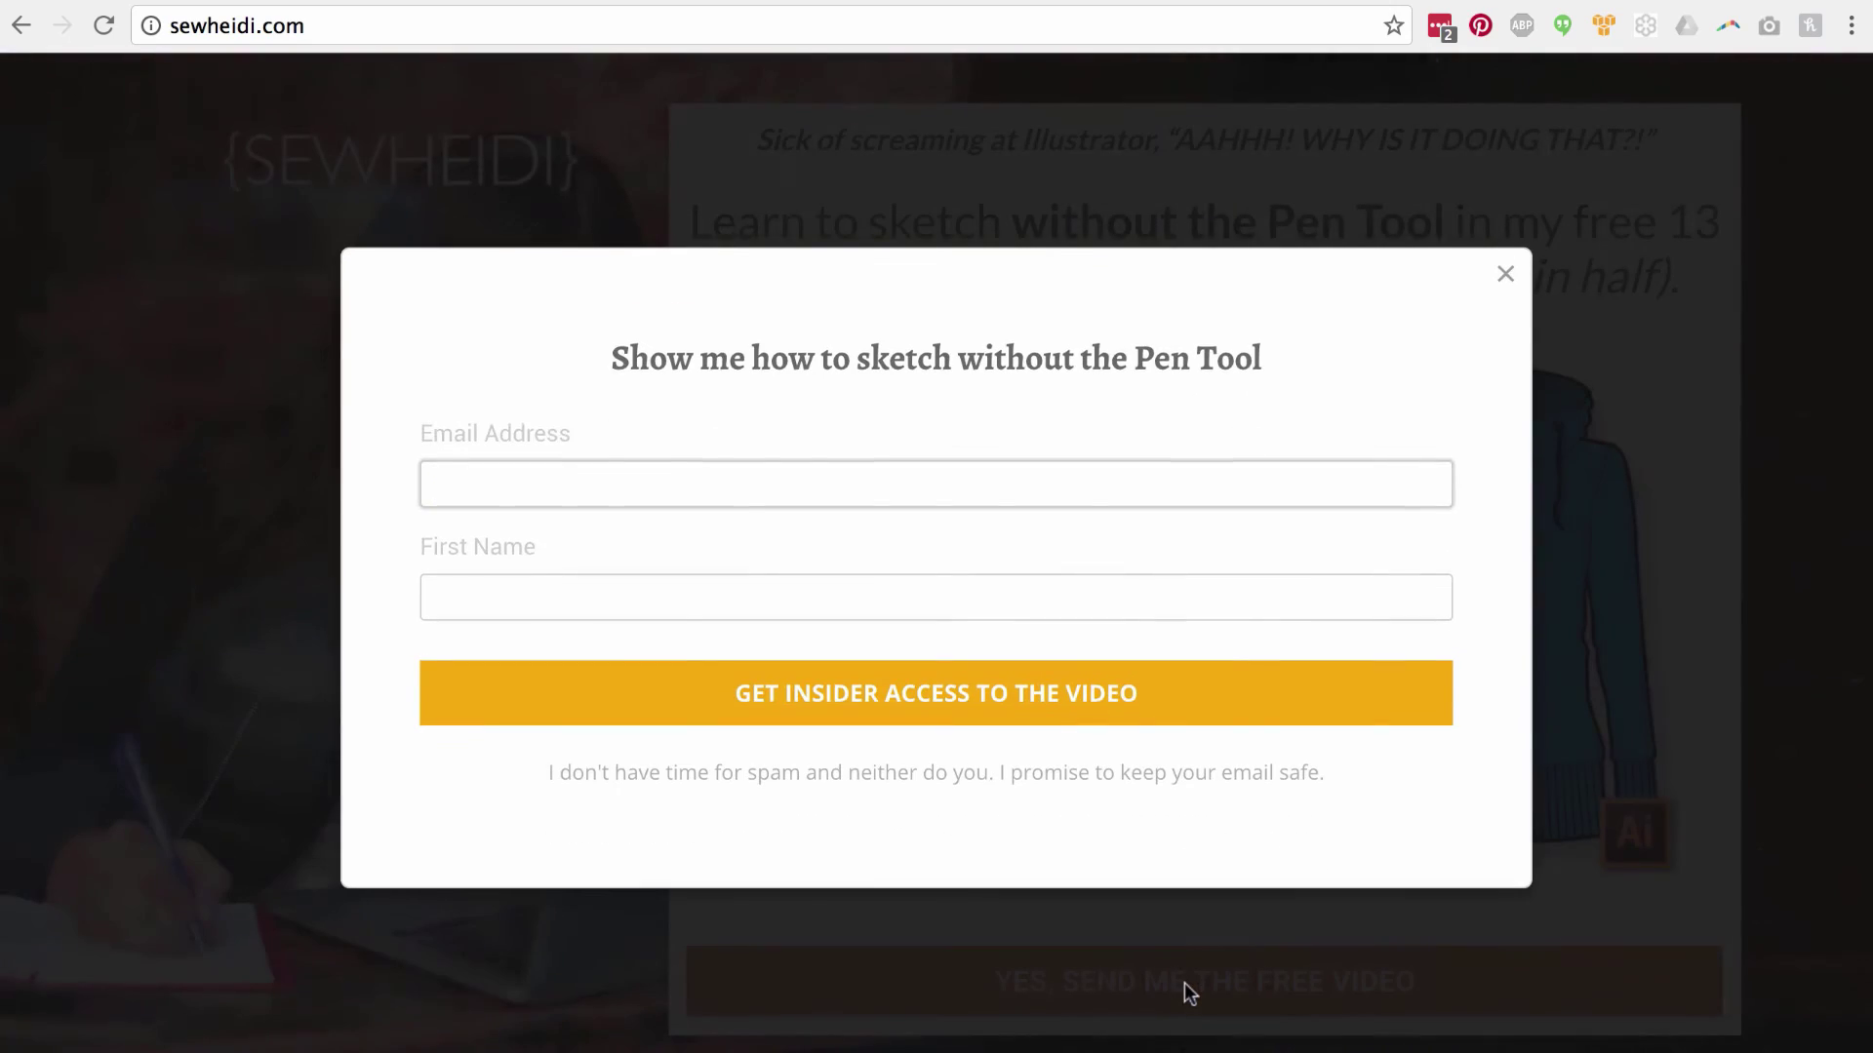
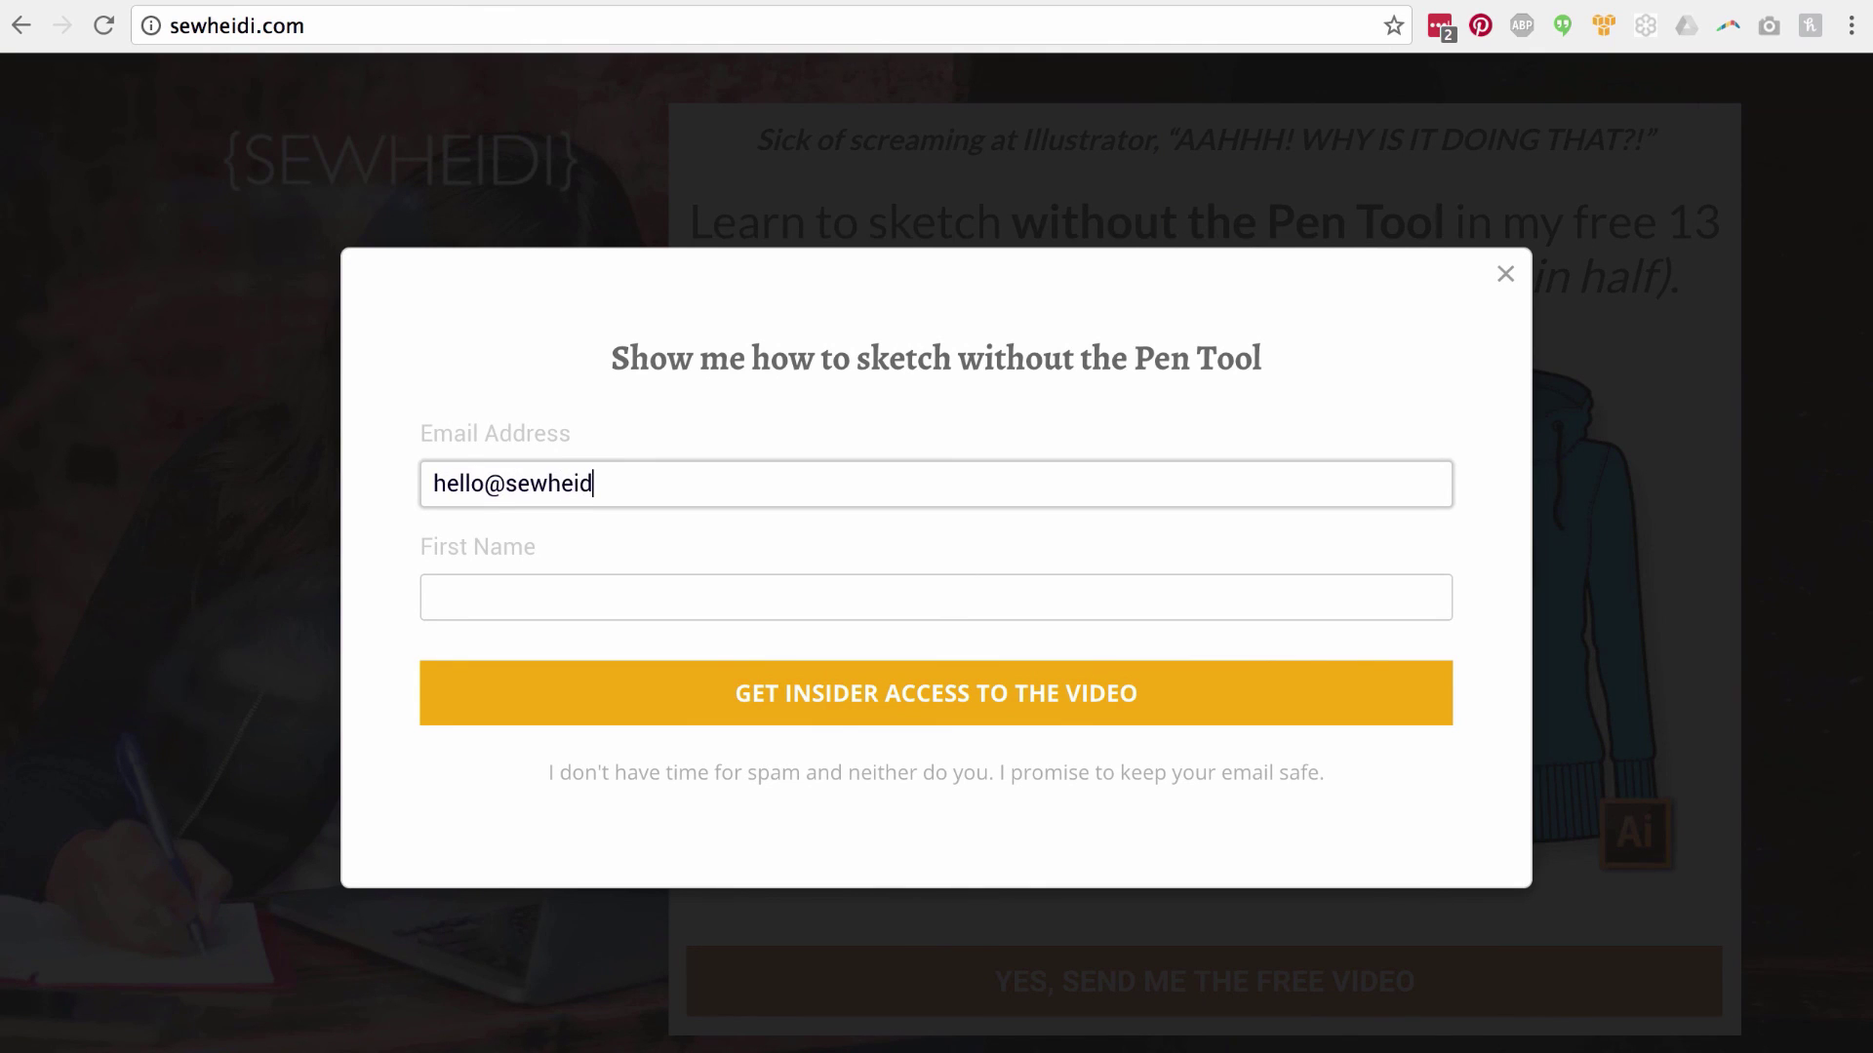
pyautogui.press('Tab')
pyautogui.write('h')
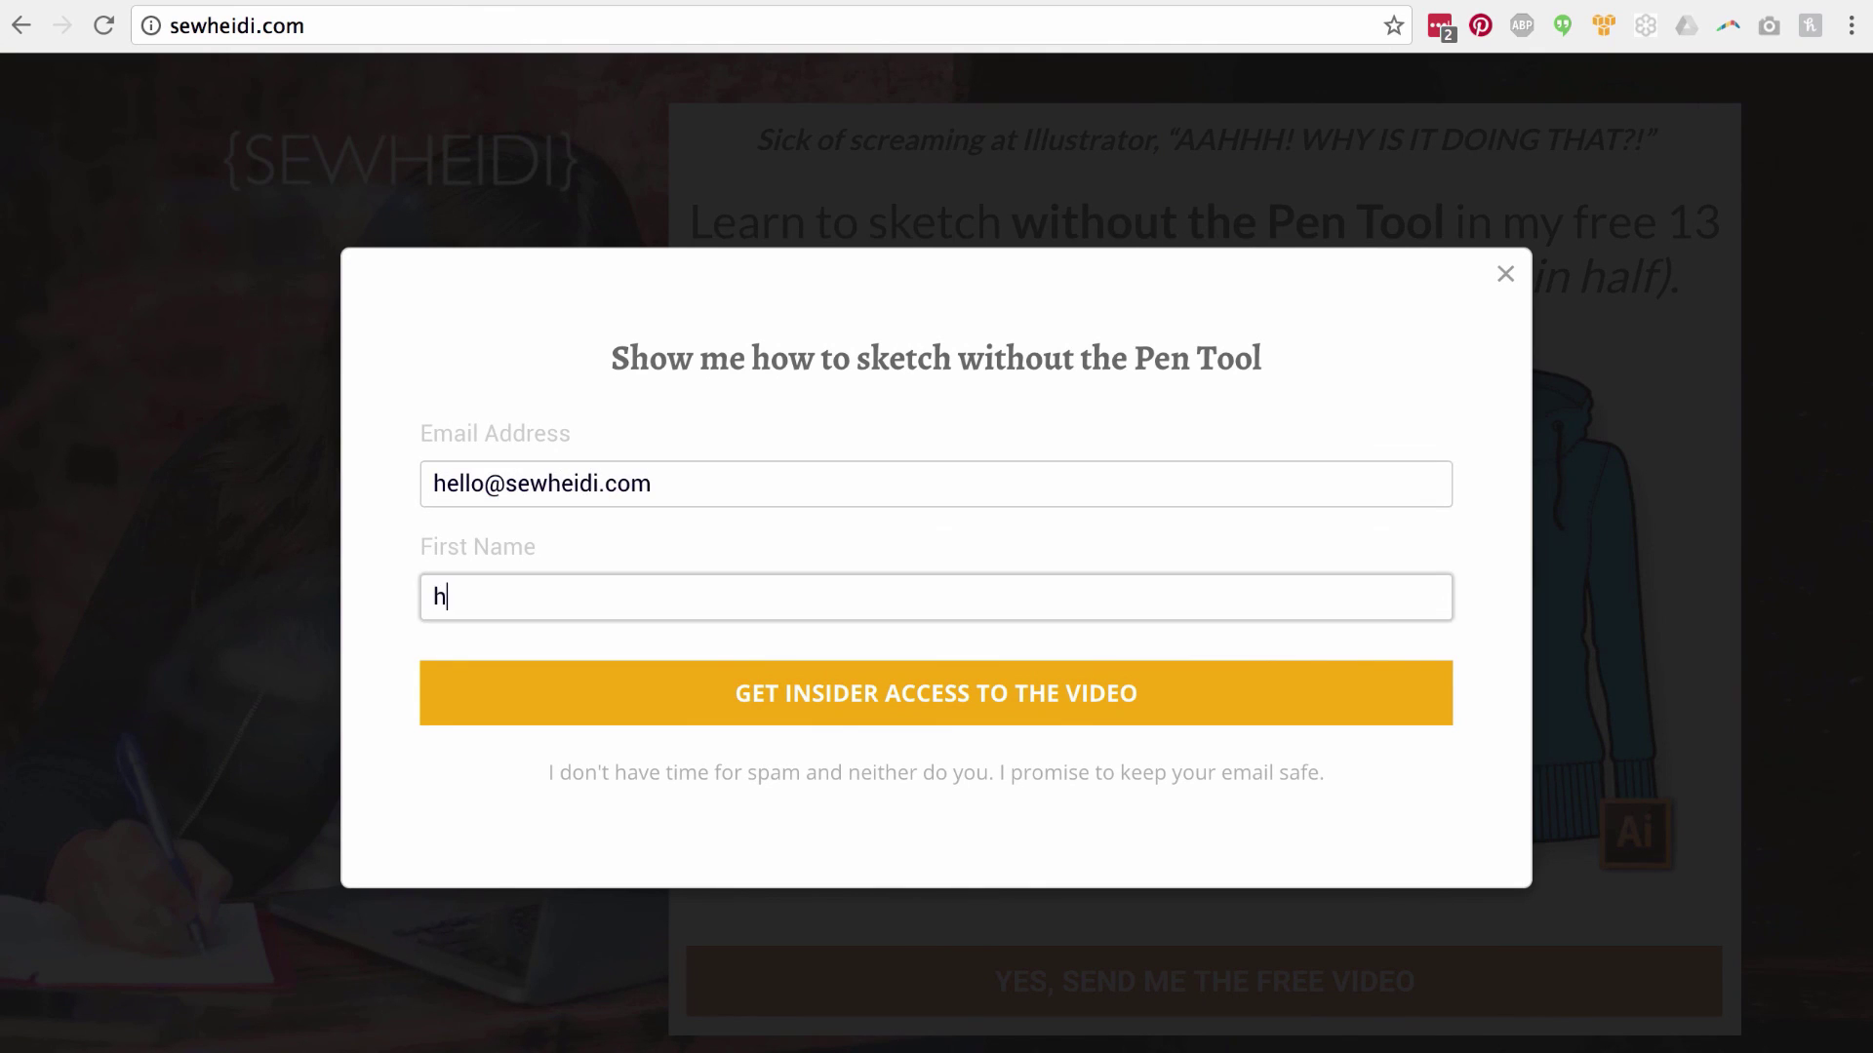
pyautogui.write('eidi')
pyautogui.click(1015, 706)
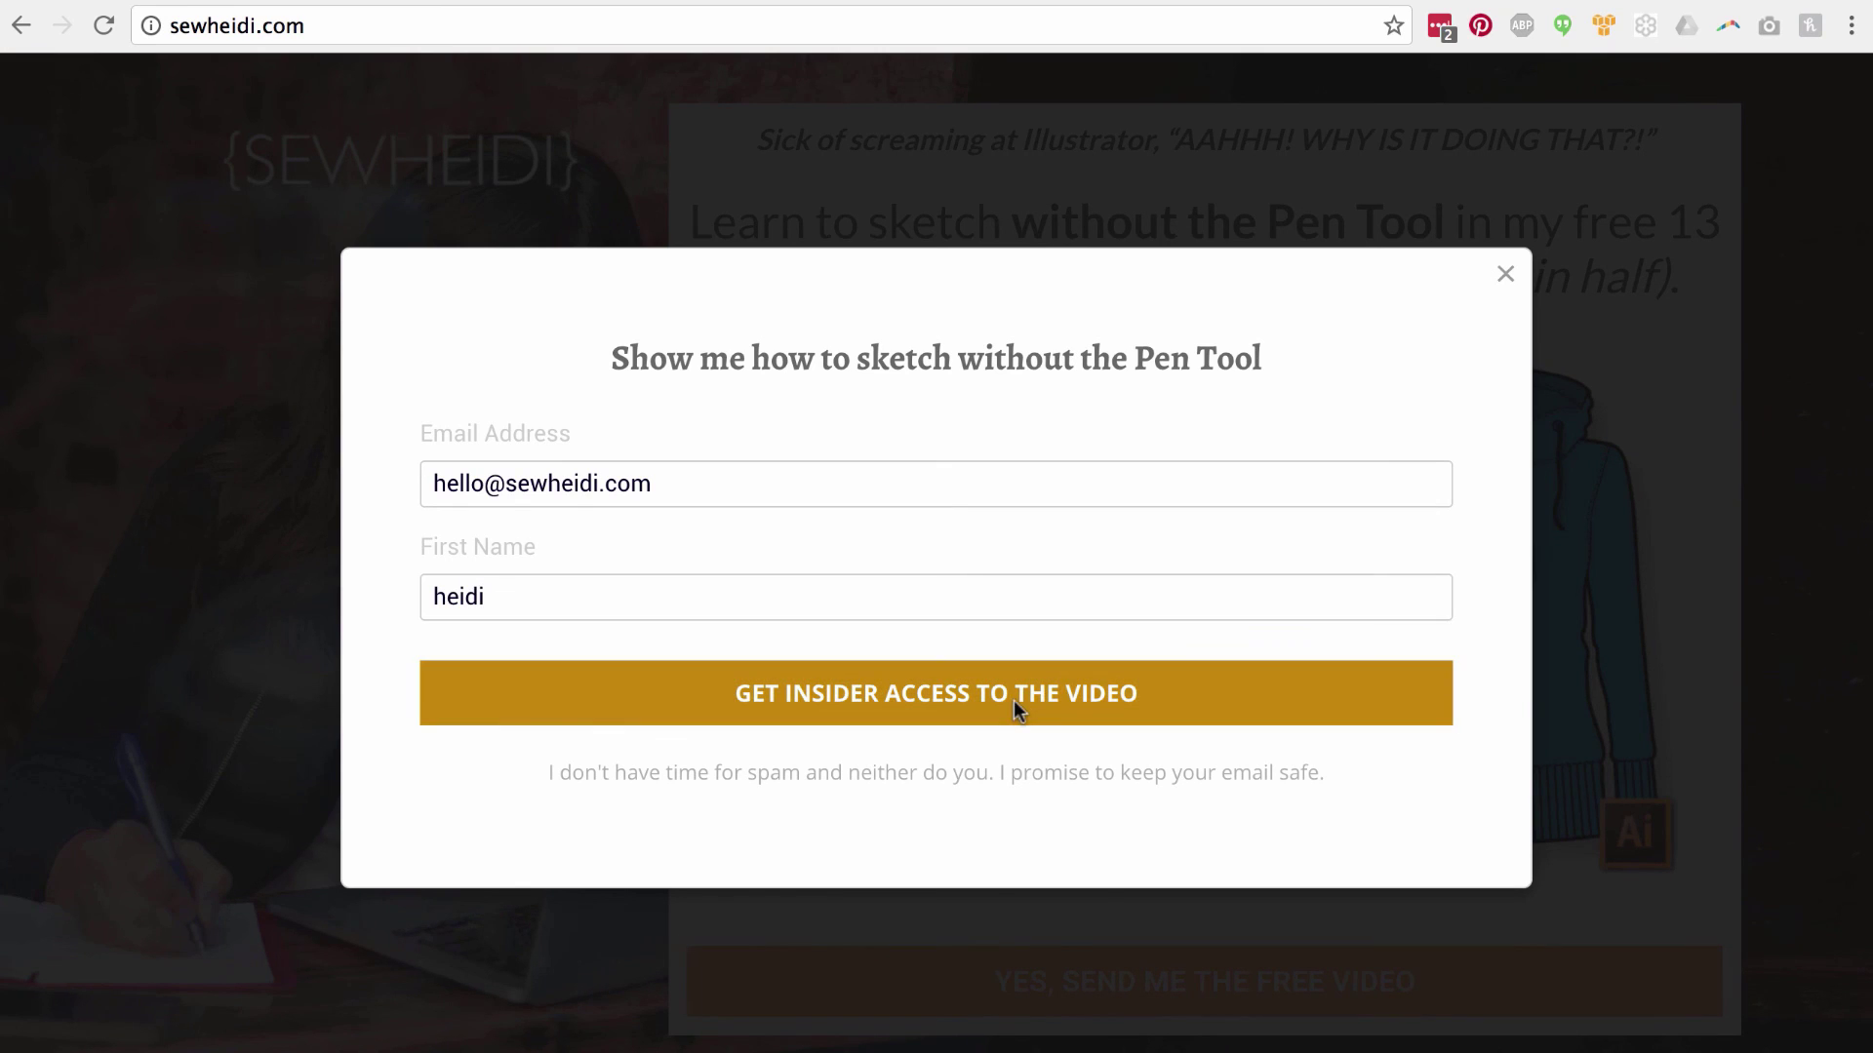